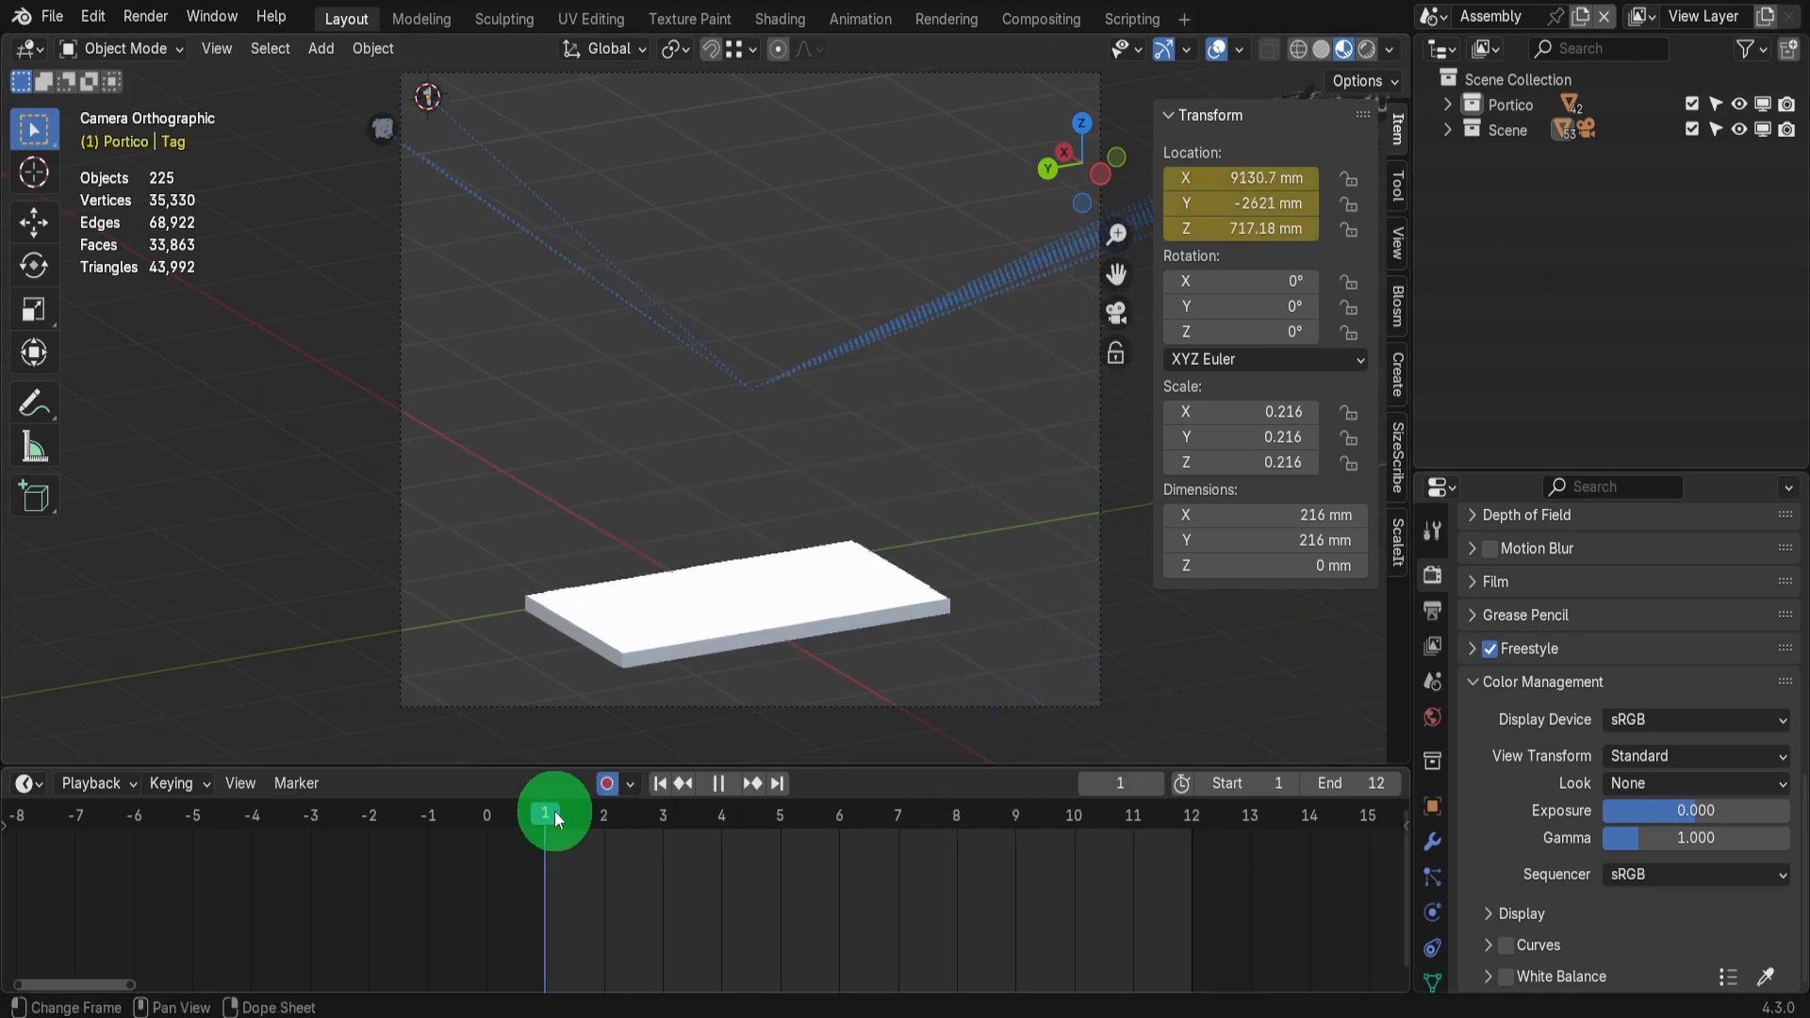
# Play the timeline animation to watch the portico pieces assemble over the base slab
pyautogui.press('space')
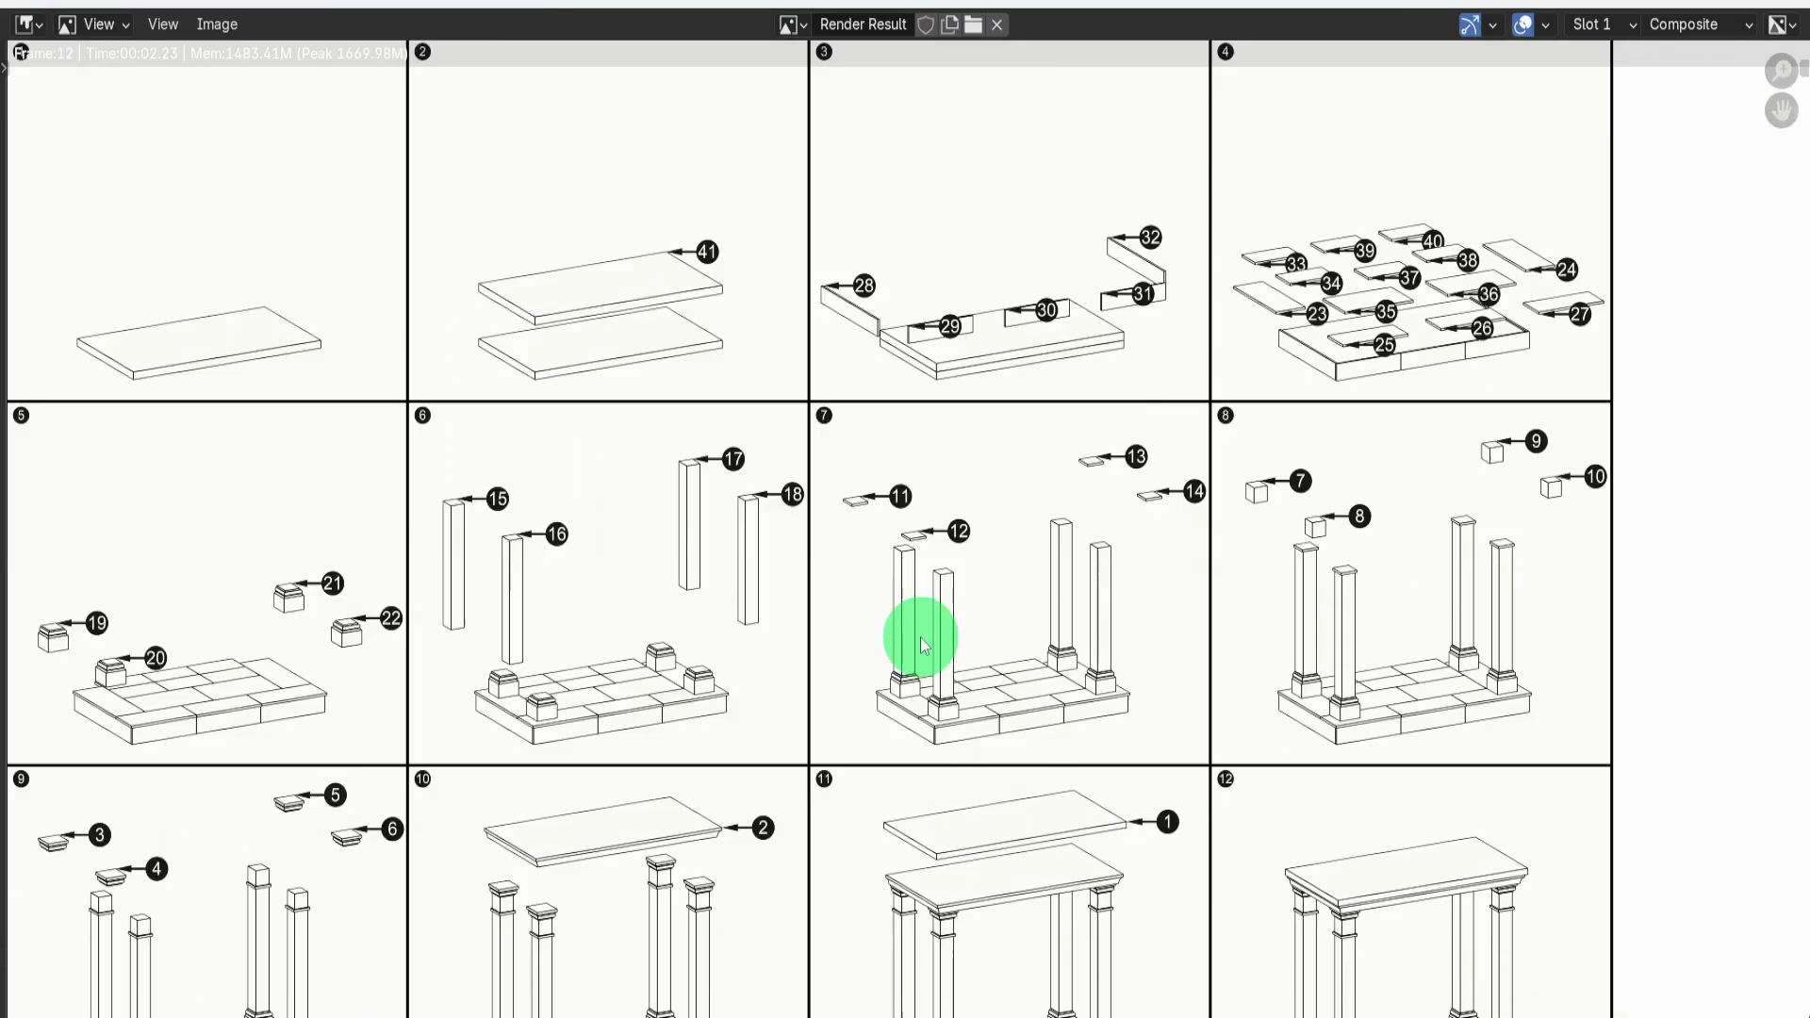
pyautogui.scroll(-2, 908, 633)
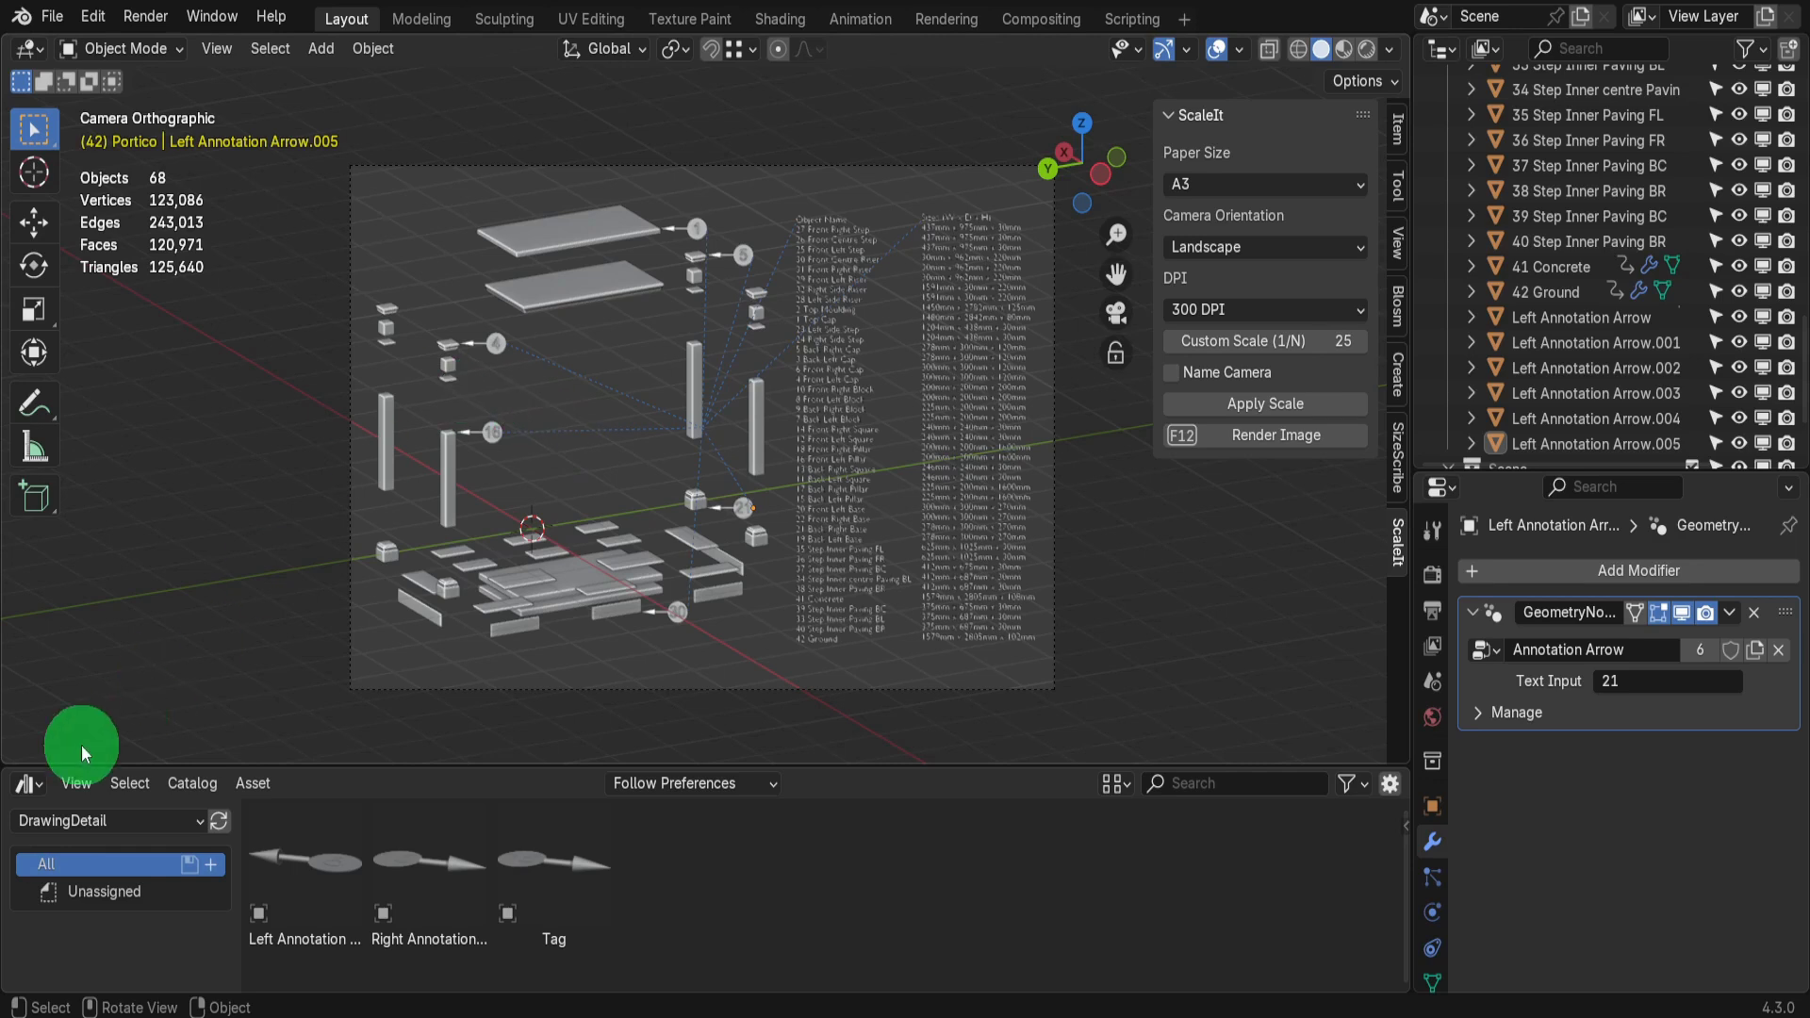
# Switch the bottom editor to a Timeline, disable auto-keying and jump back to frame 1
pyautogui.click(27, 786)
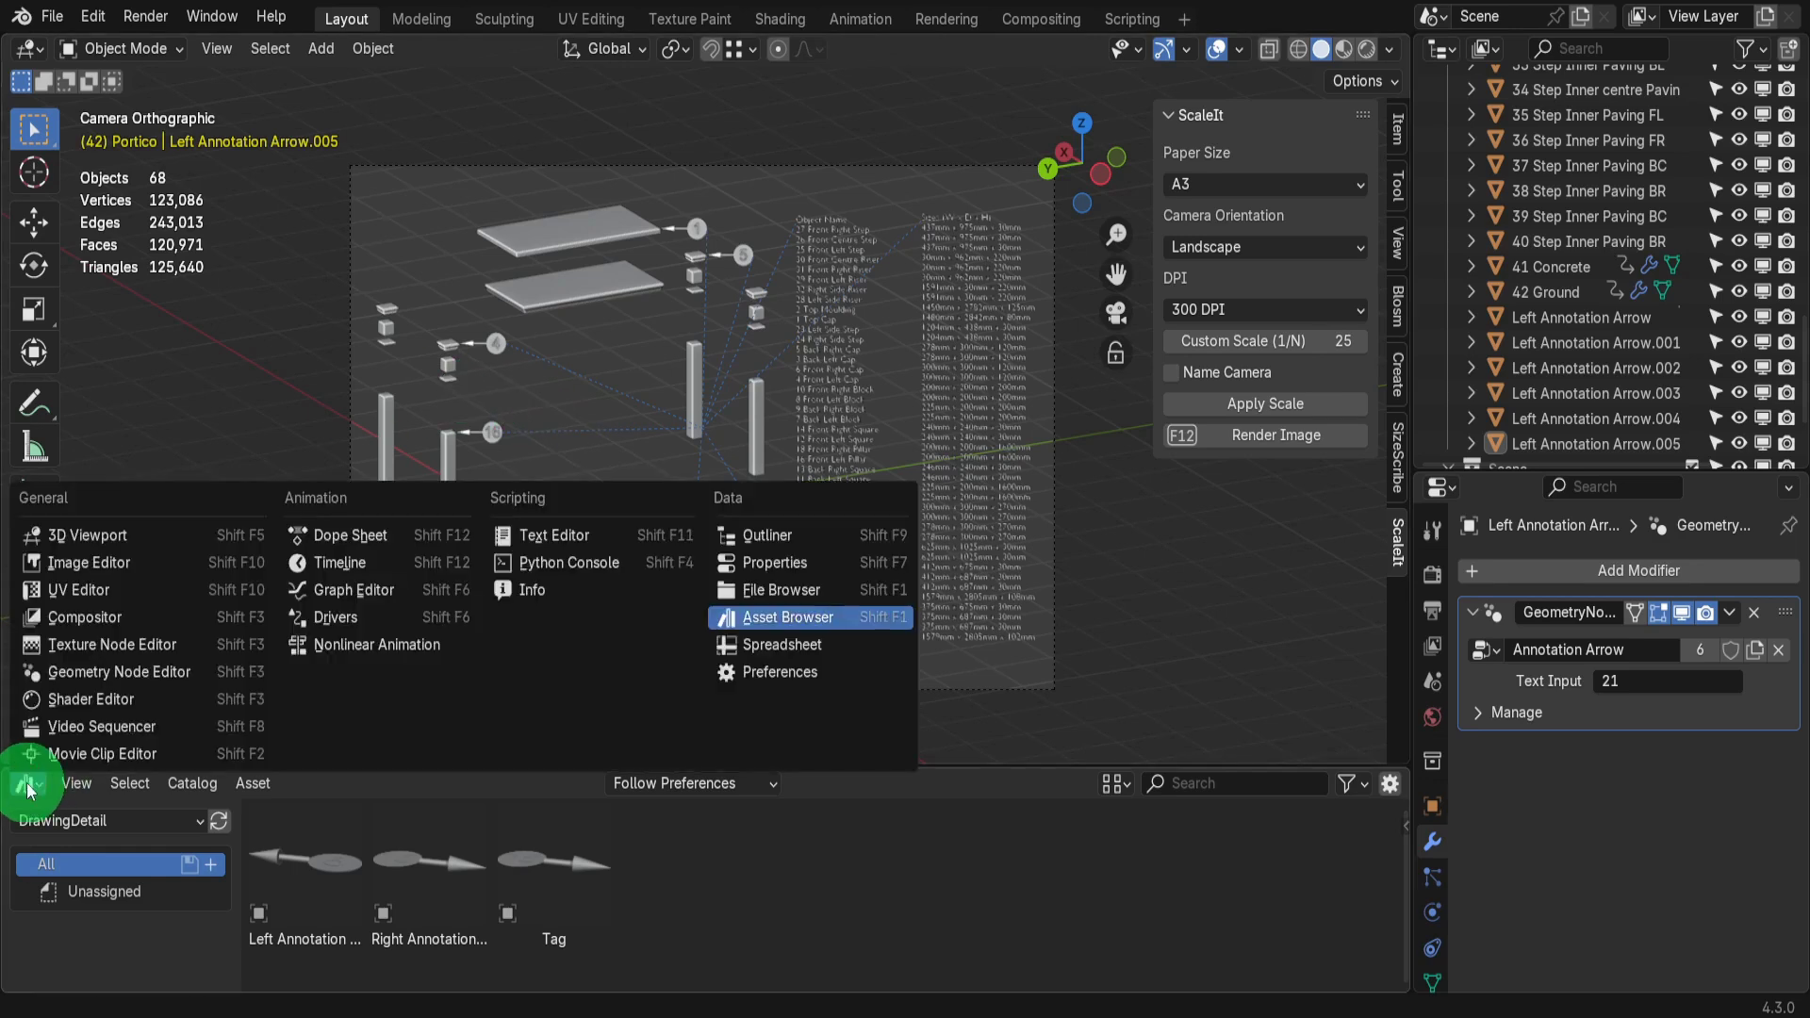
pyautogui.click(325, 562)
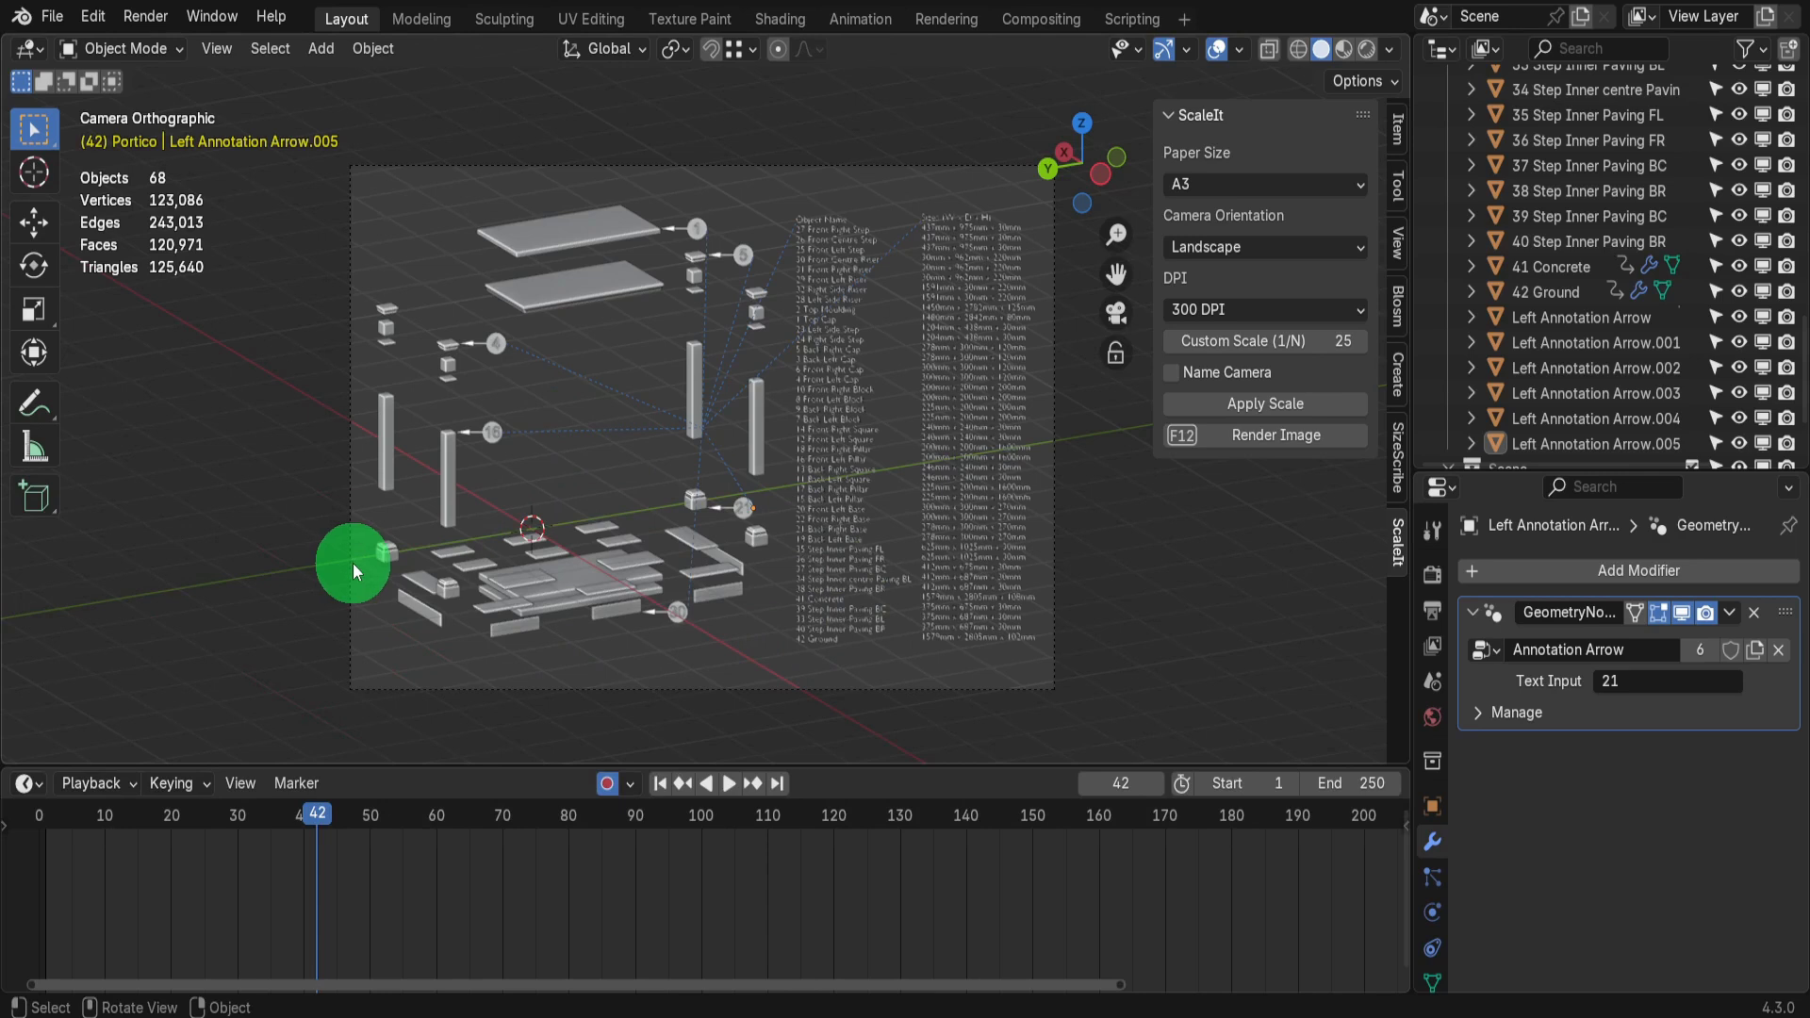
pyautogui.click(607, 784)
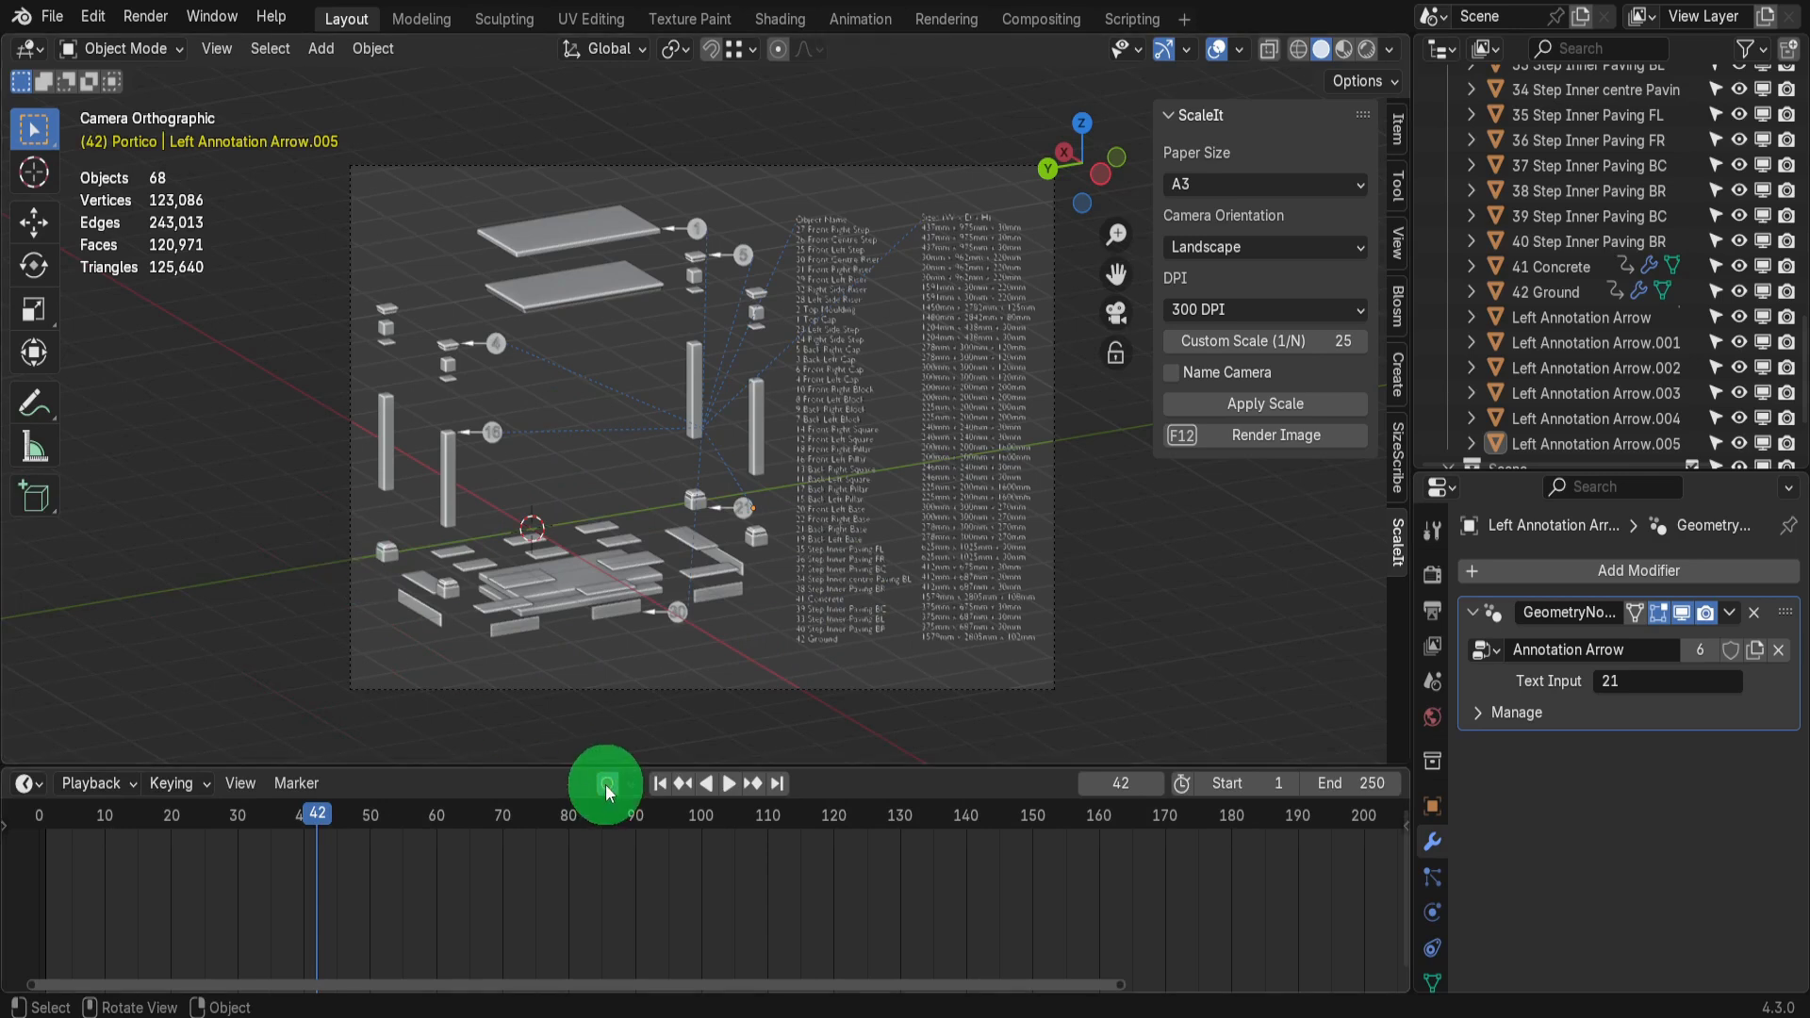
pyautogui.click(662, 788)
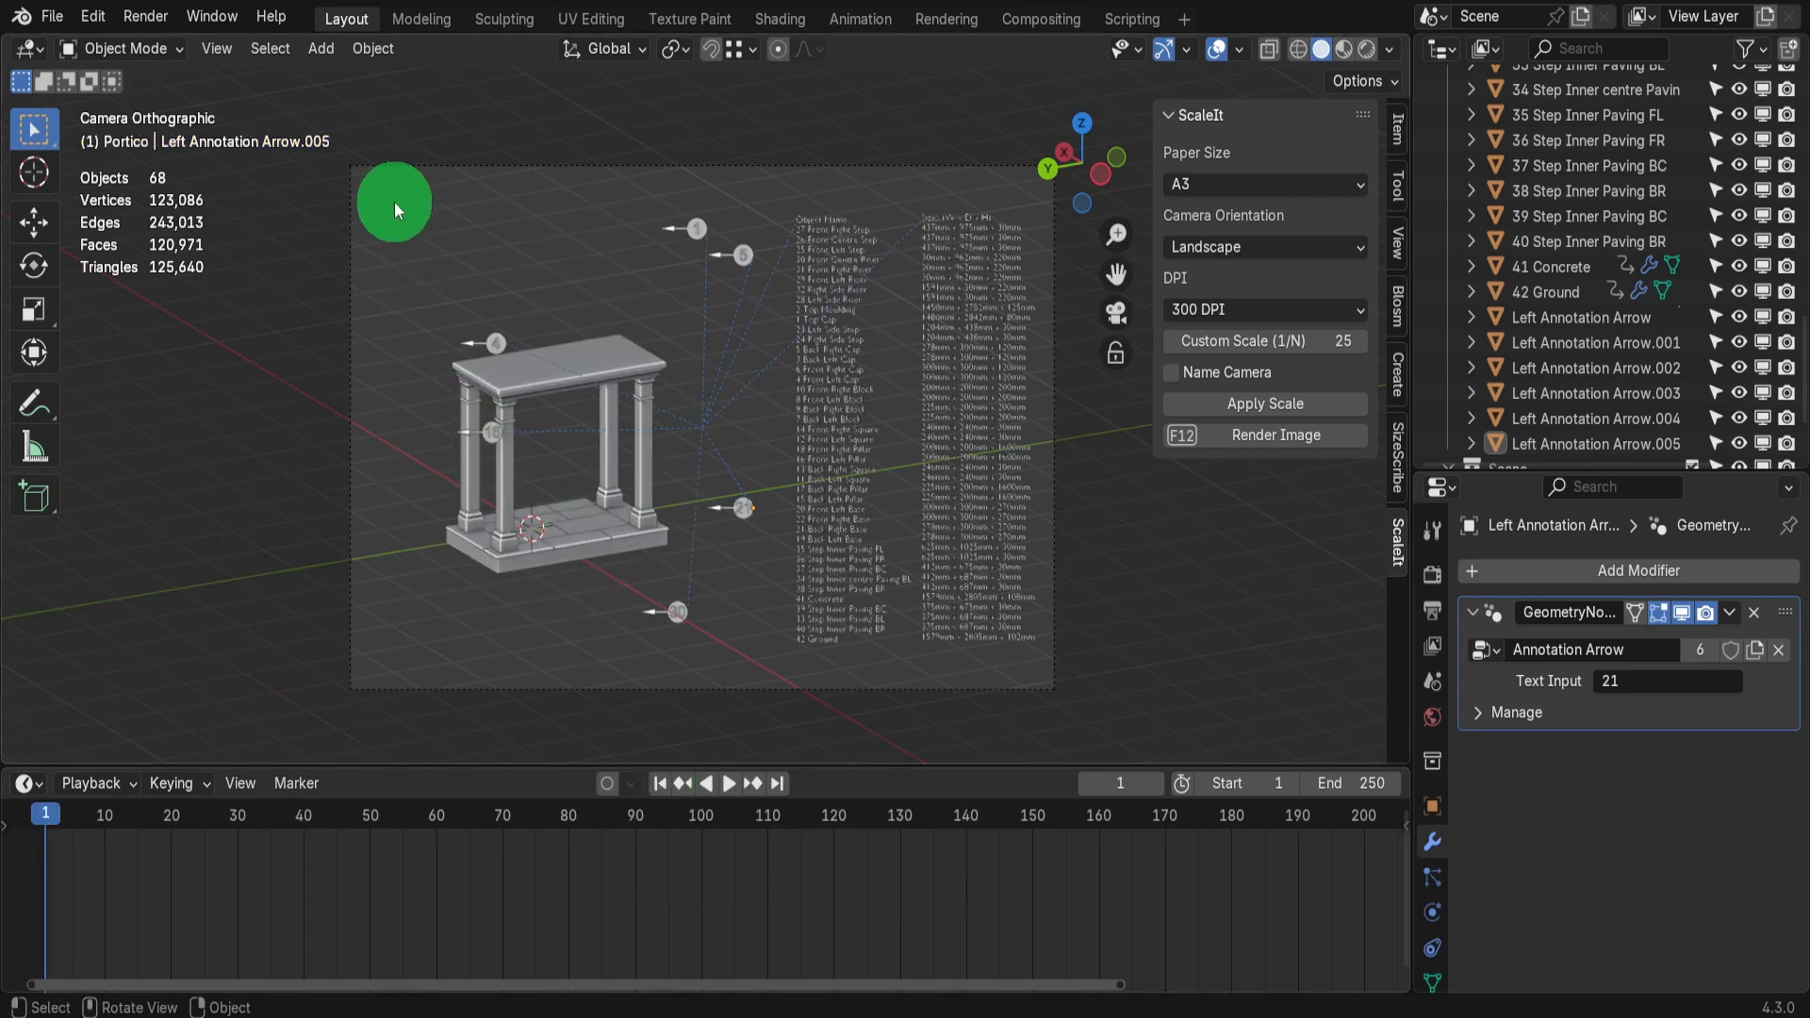
# Box-select the scene's objects and delete all their keyframes
pyautogui.moveTo(394, 202); pyautogui.dragTo(958, 648)
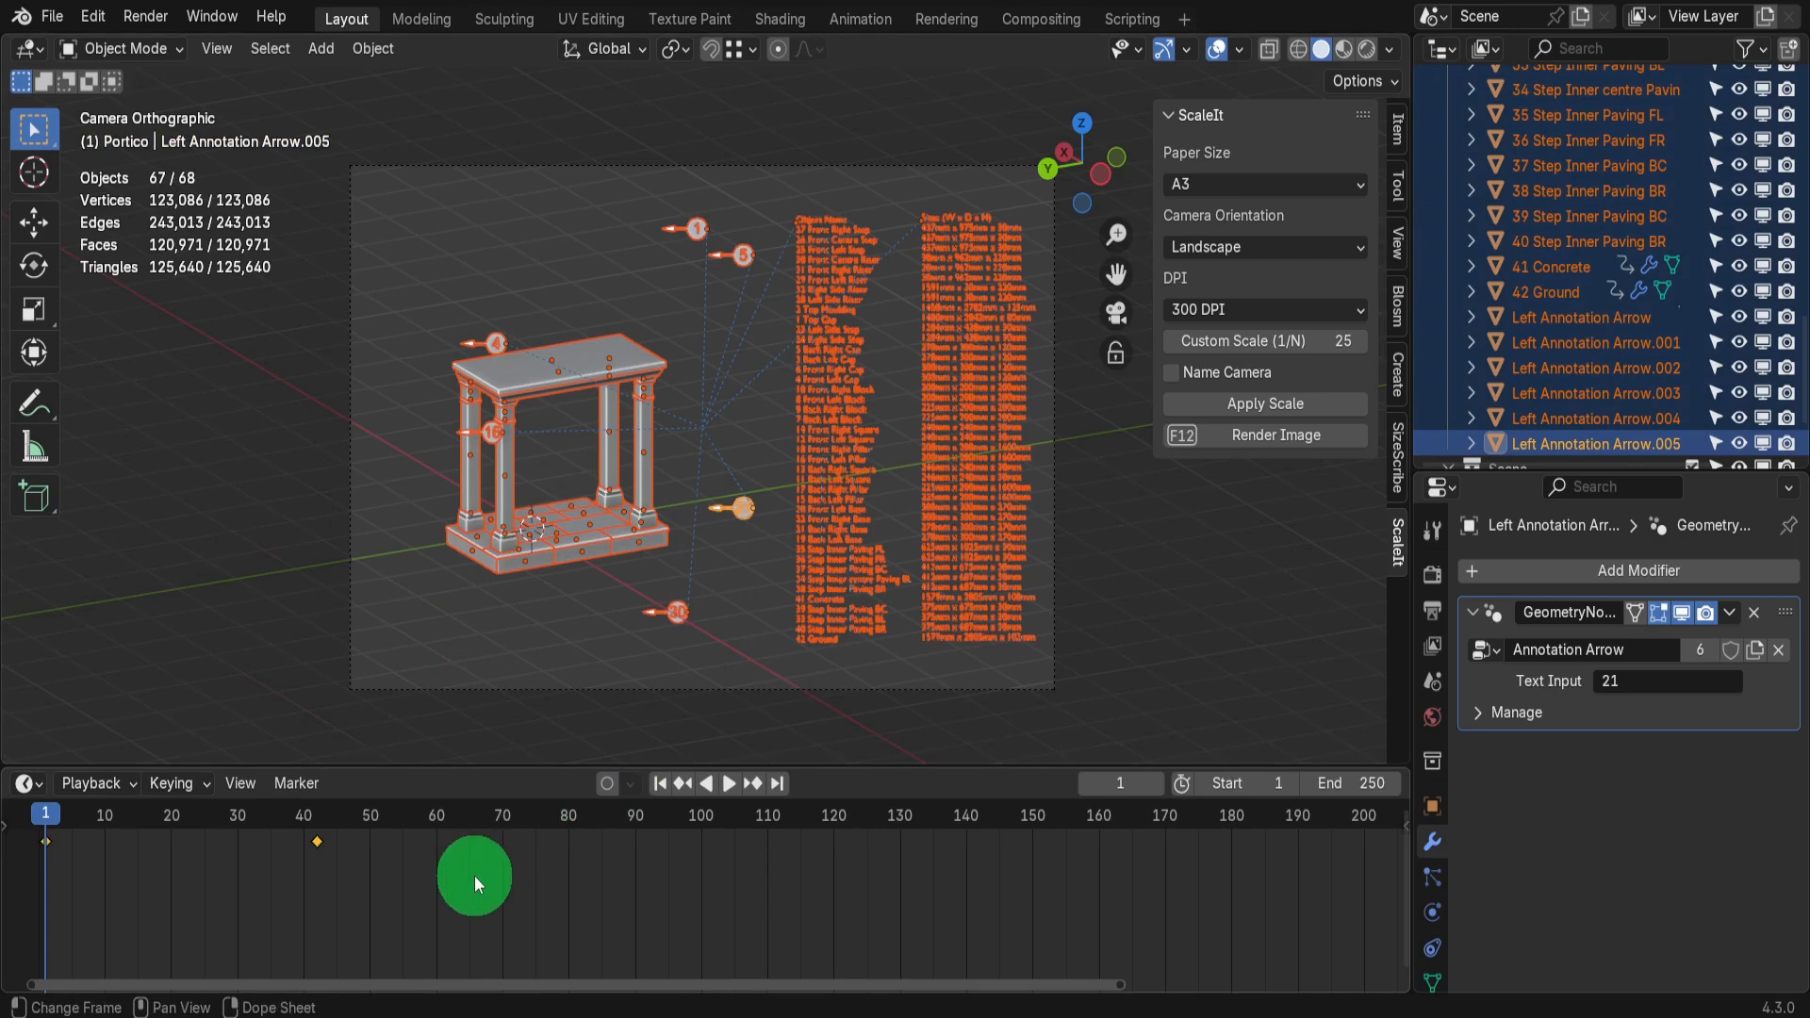
pyautogui.press('x')
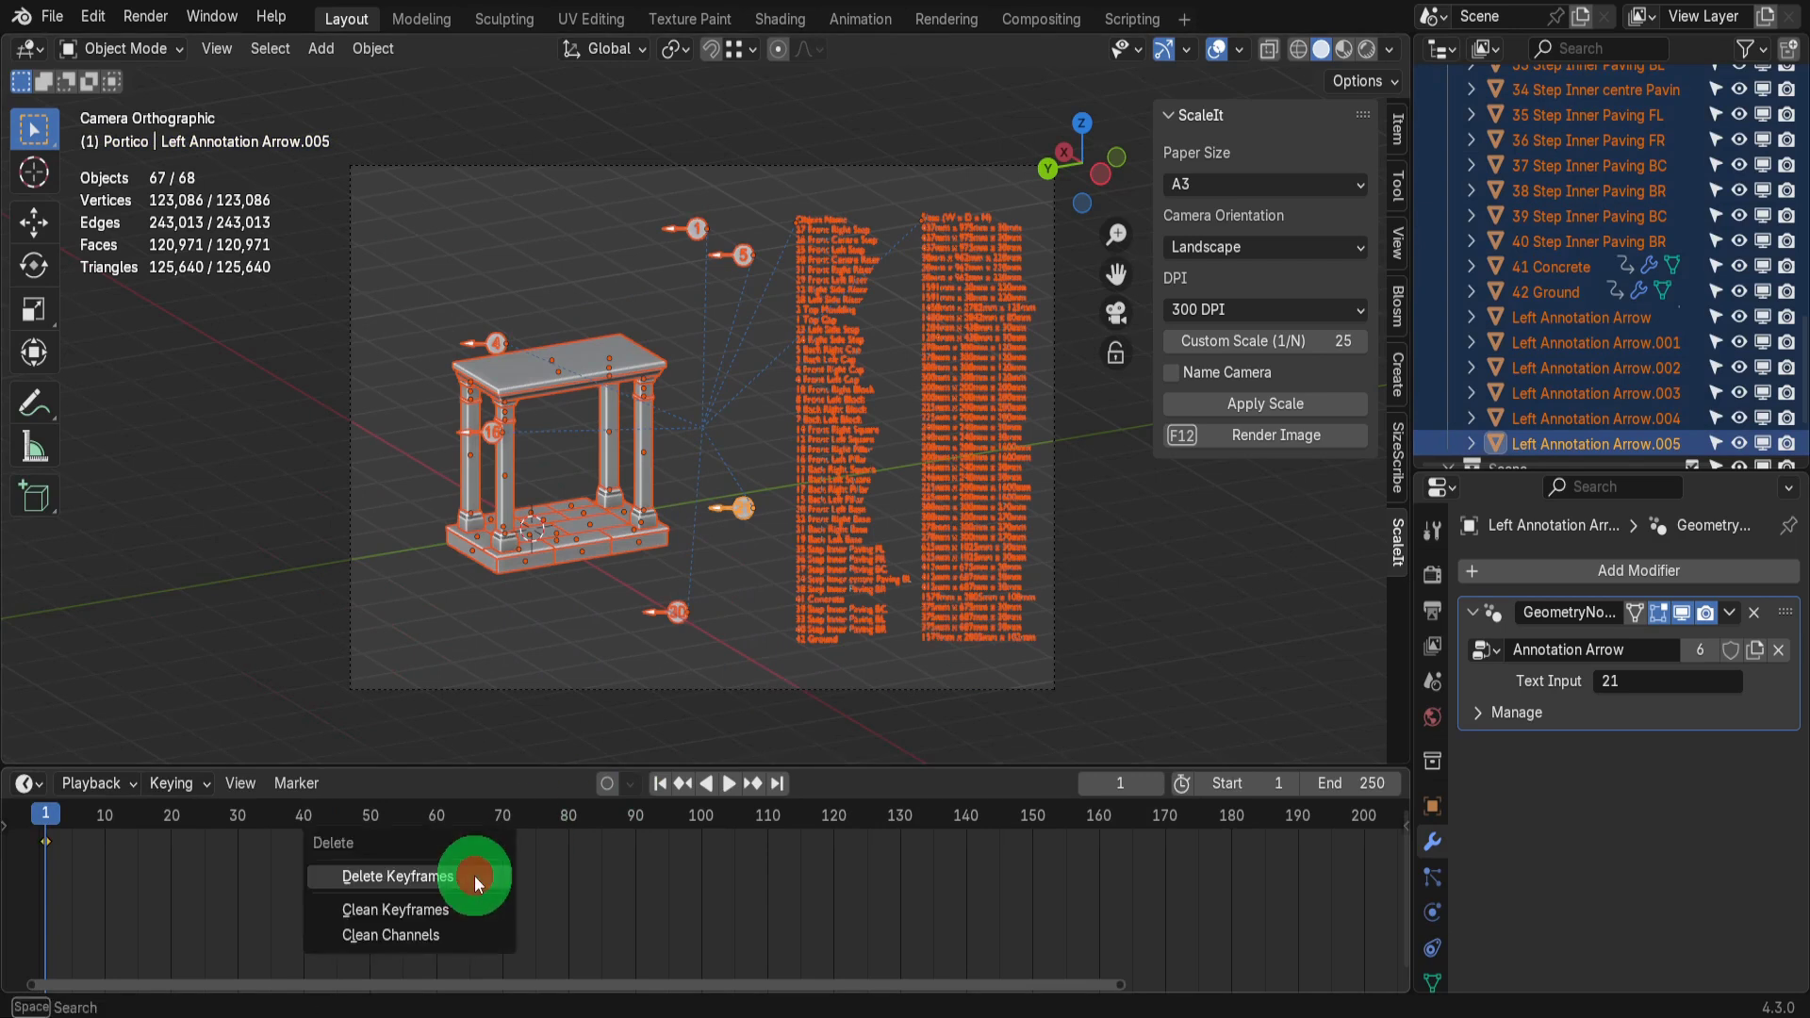
pyautogui.click(474, 874)
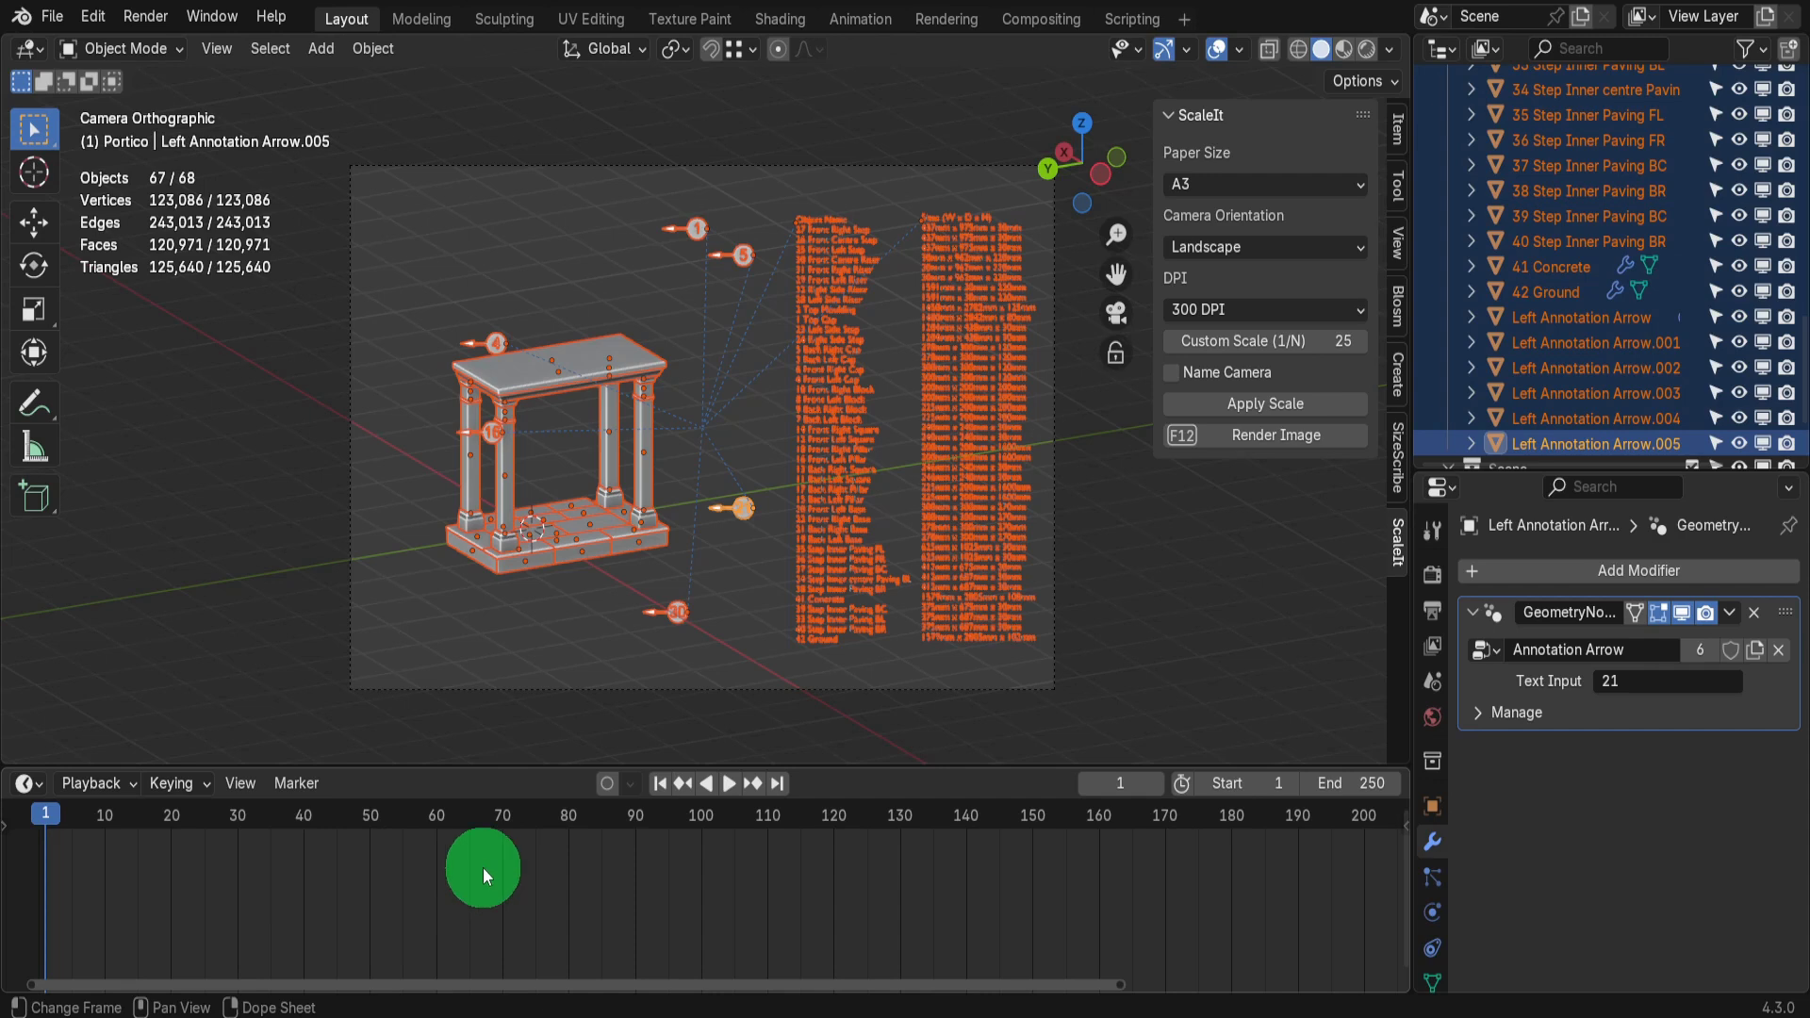
# Delete annotation arrows 4, 1, 5, 16 and 21 plus the part-names and dimensions text columns
pyautogui.click(505, 342)
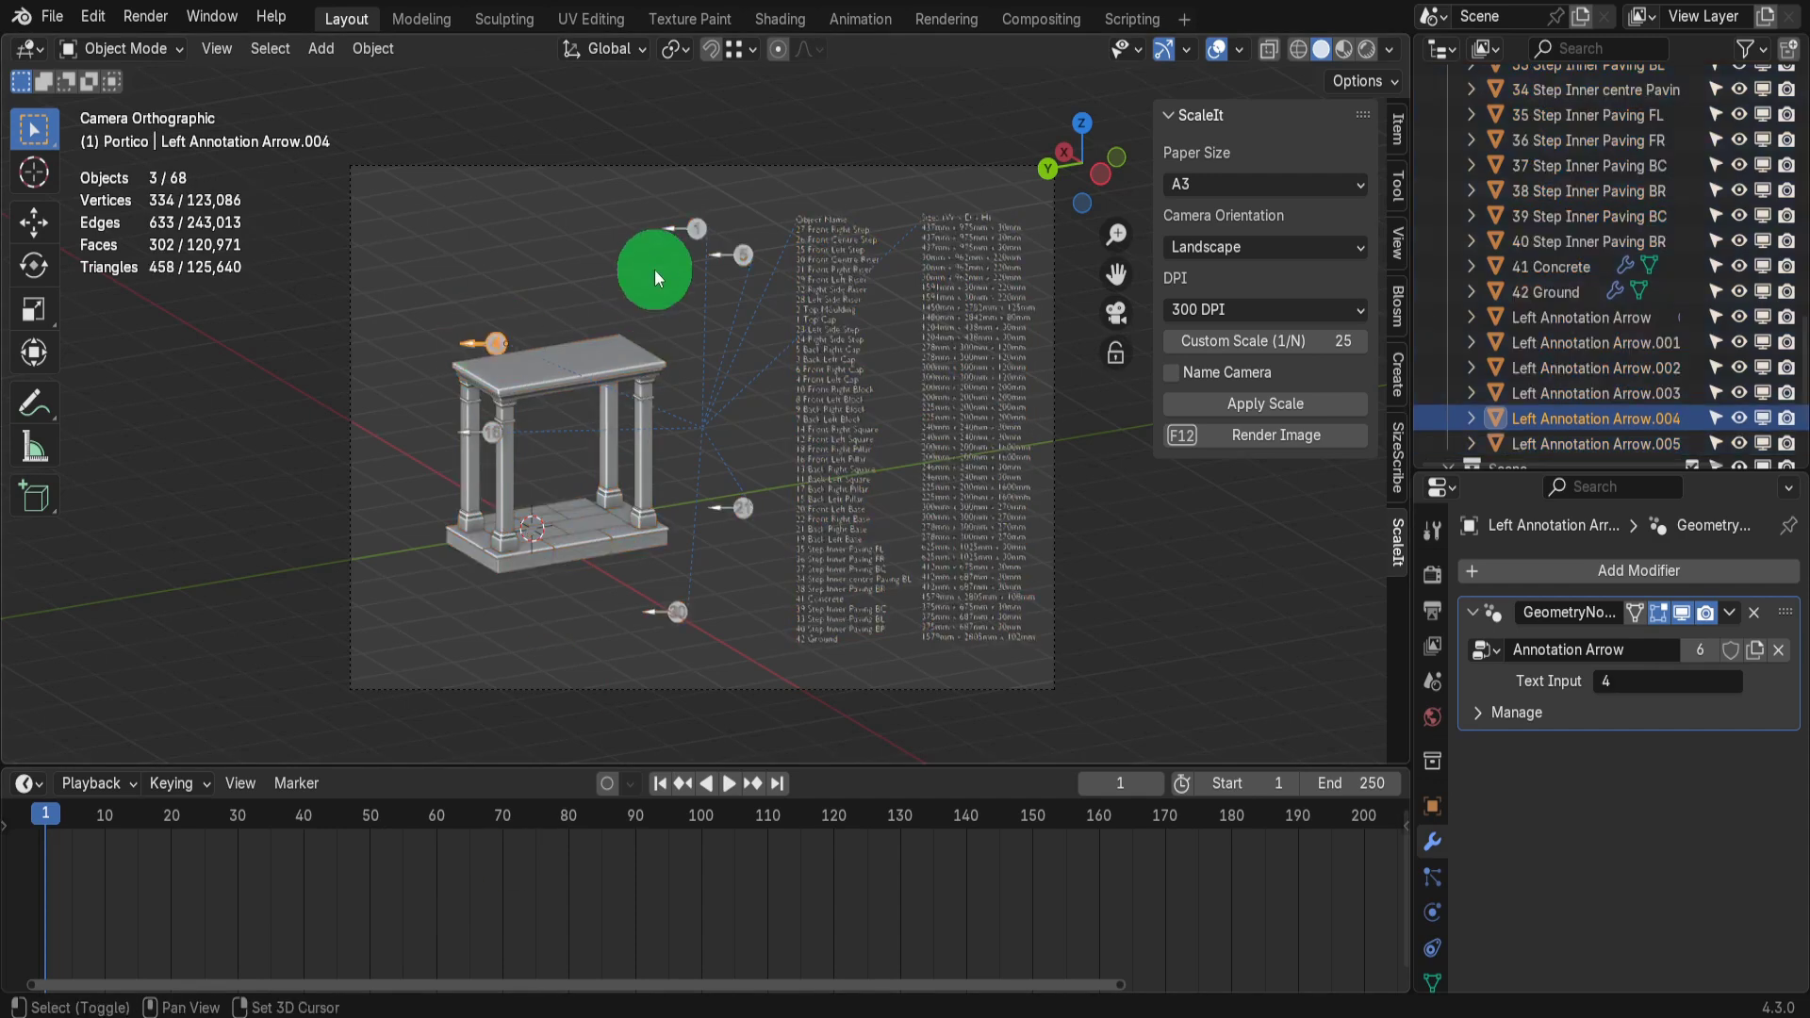
pyautogui.keyDown('shift'); pyautogui.click(676, 229); pyautogui.keyUp('shift')
pyautogui.keyDown('shift'); pyautogui.click(741, 256); pyautogui.keyUp('shift')
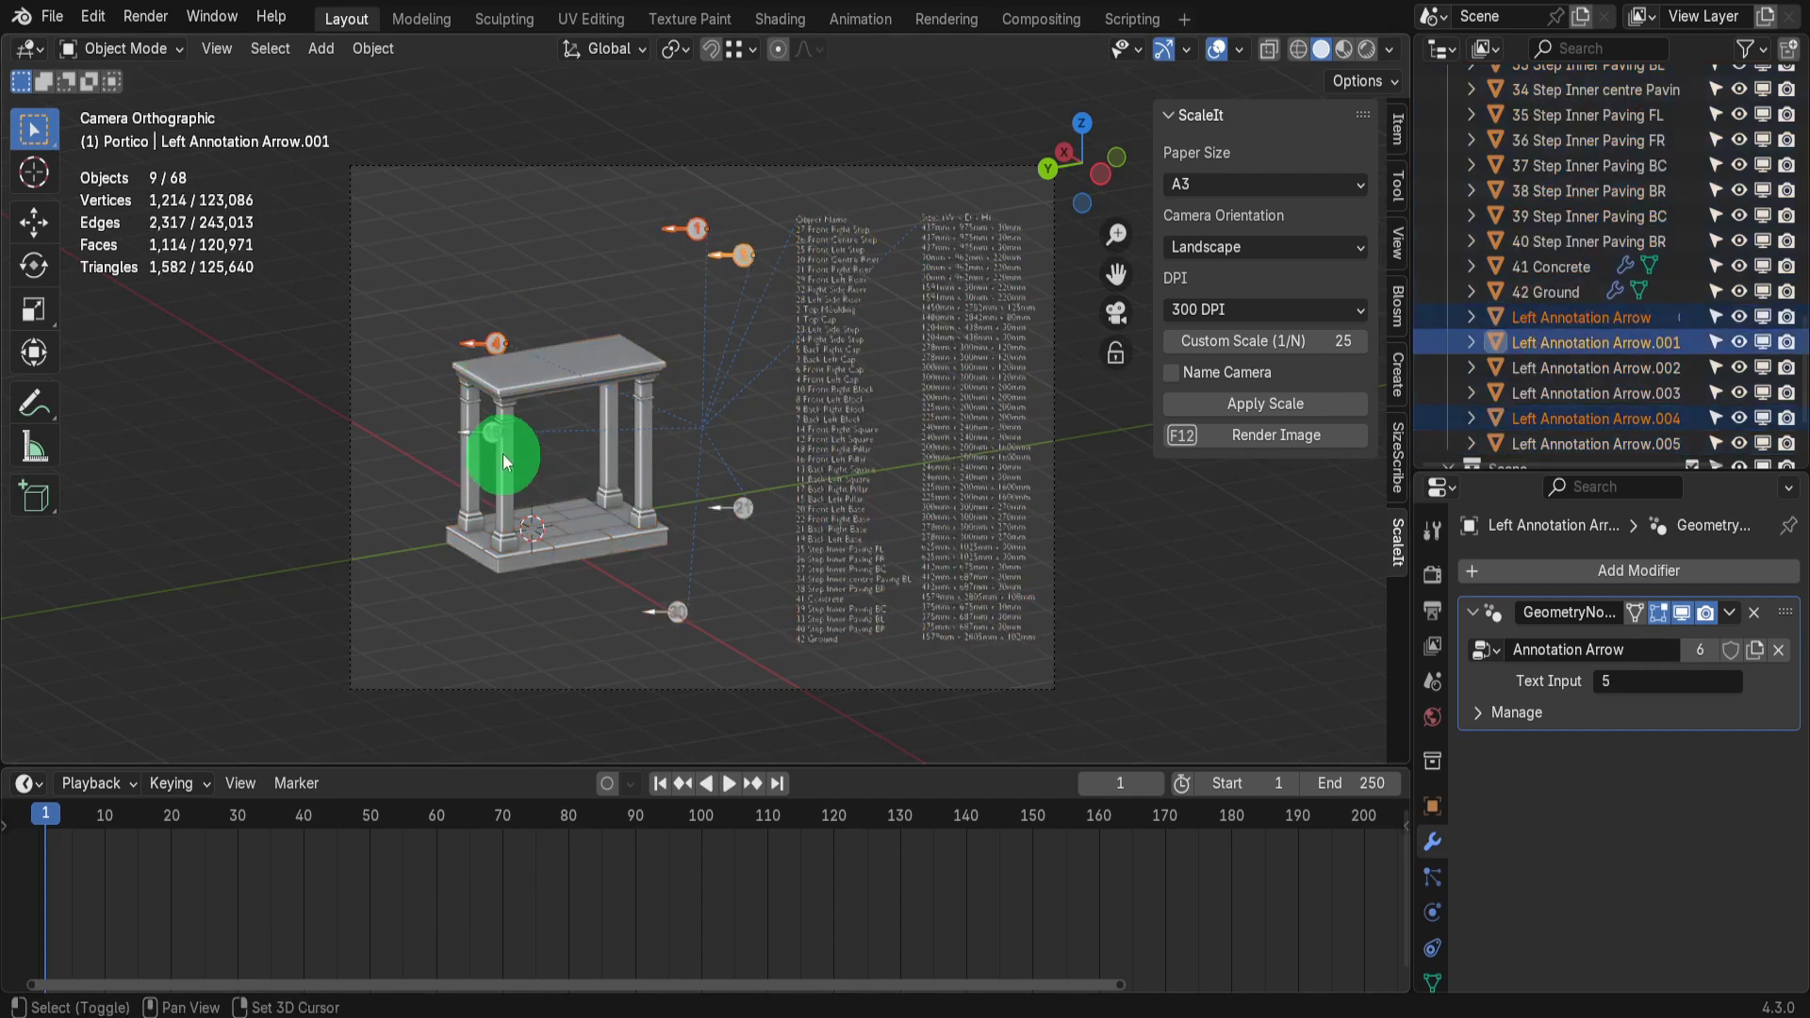
pyautogui.keyDown('shift'); pyautogui.click(500, 454); pyautogui.keyUp('shift')
pyautogui.keyDown('shift'); pyautogui.click(726, 505); pyautogui.keyUp('shift')
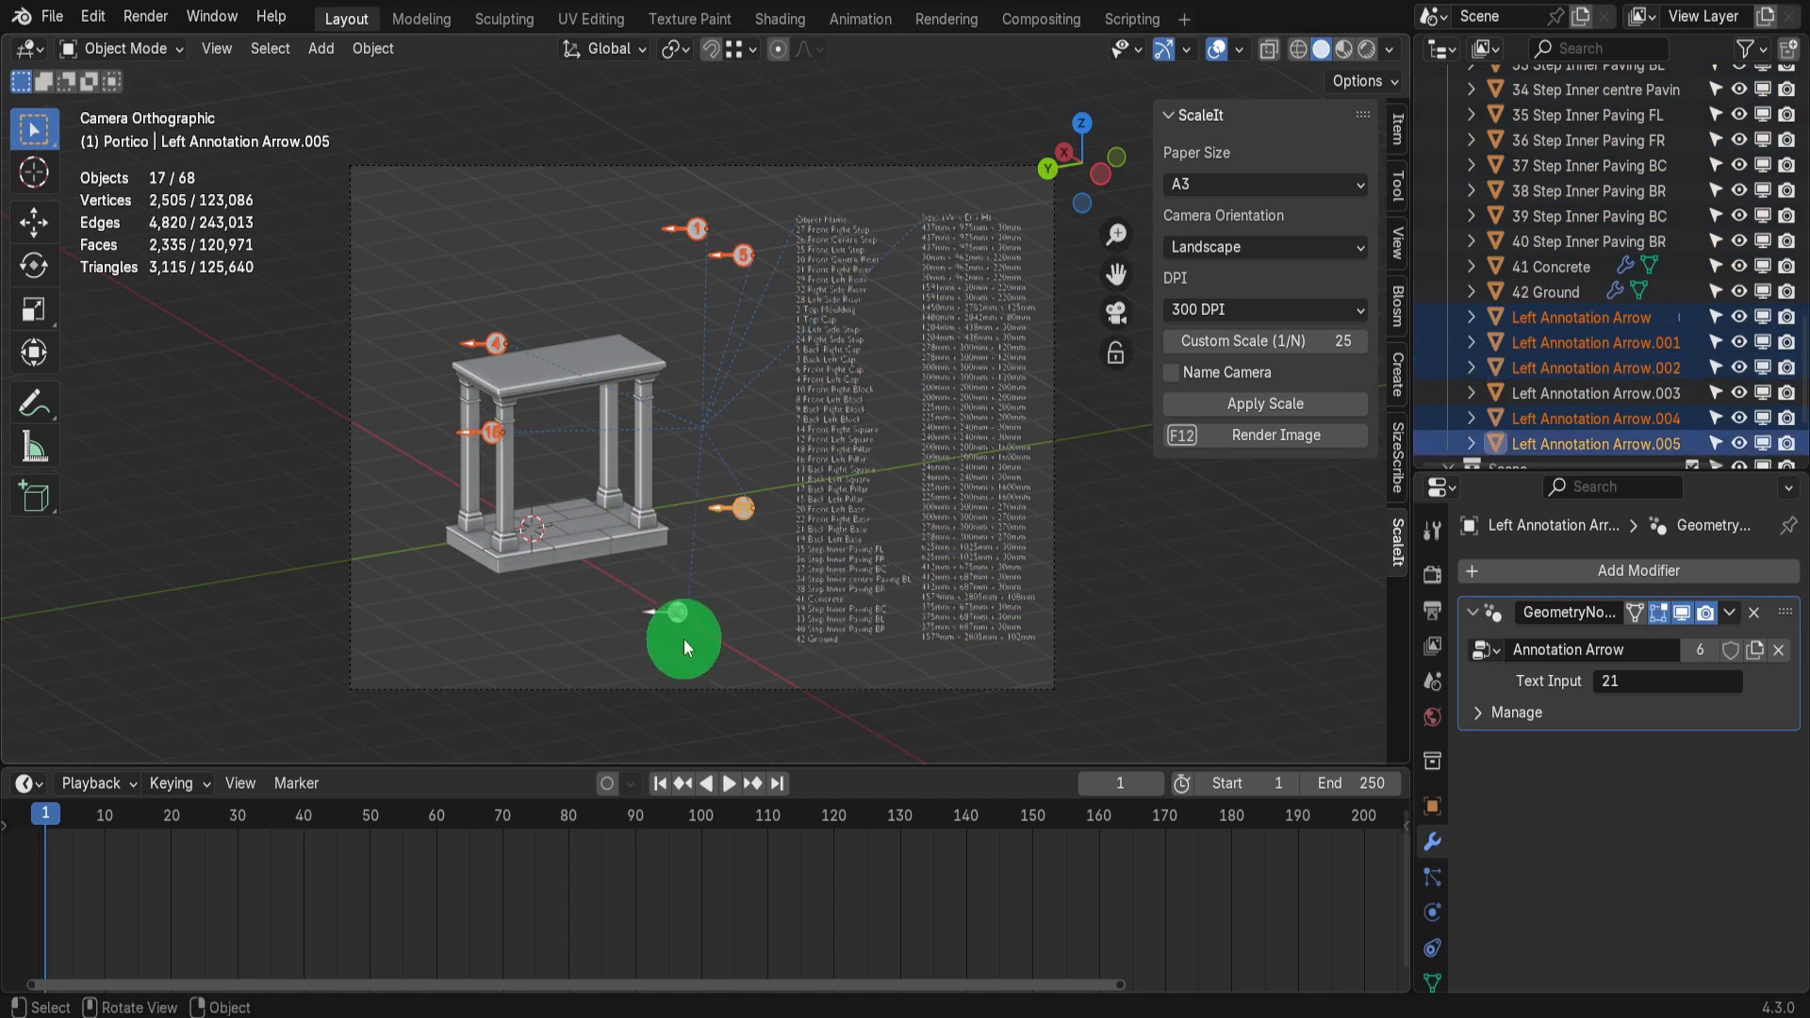
pyautogui.keyDown('shift'); pyautogui.click(828, 604); pyautogui.keyUp('shift')
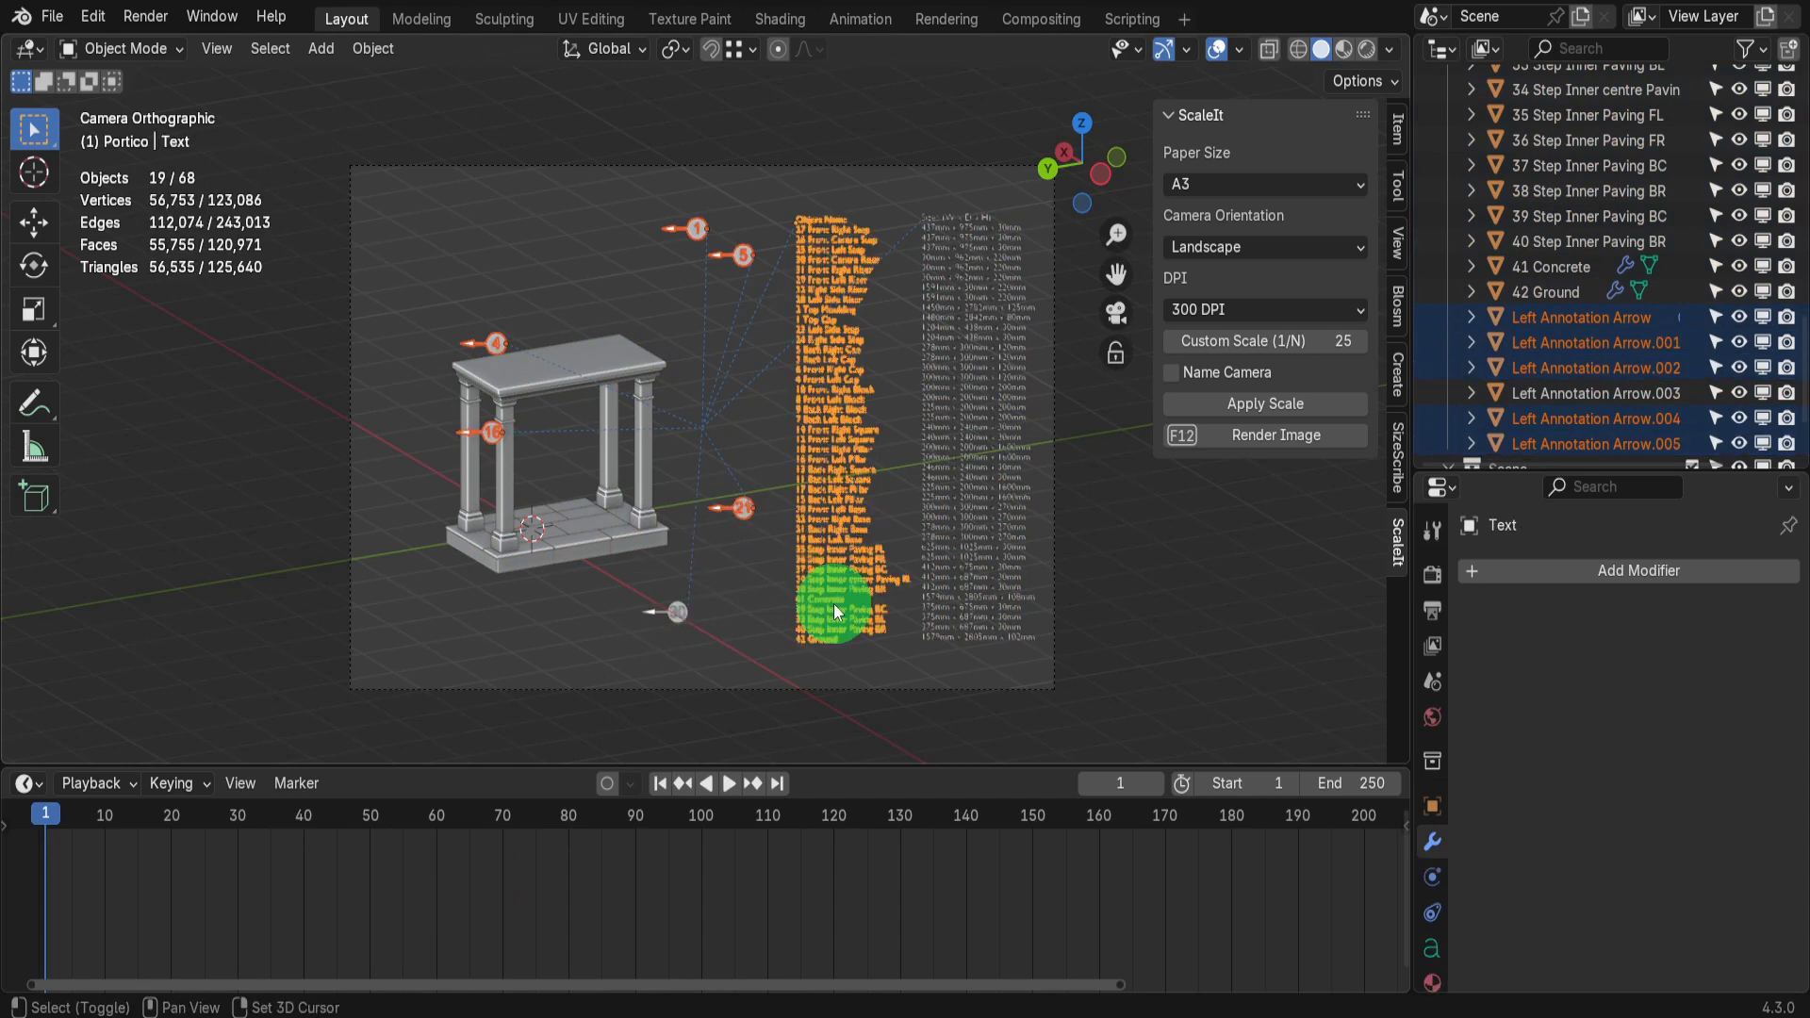
pyautogui.keyDown('shift'); pyautogui.click(959, 552); pyautogui.keyUp('shift')
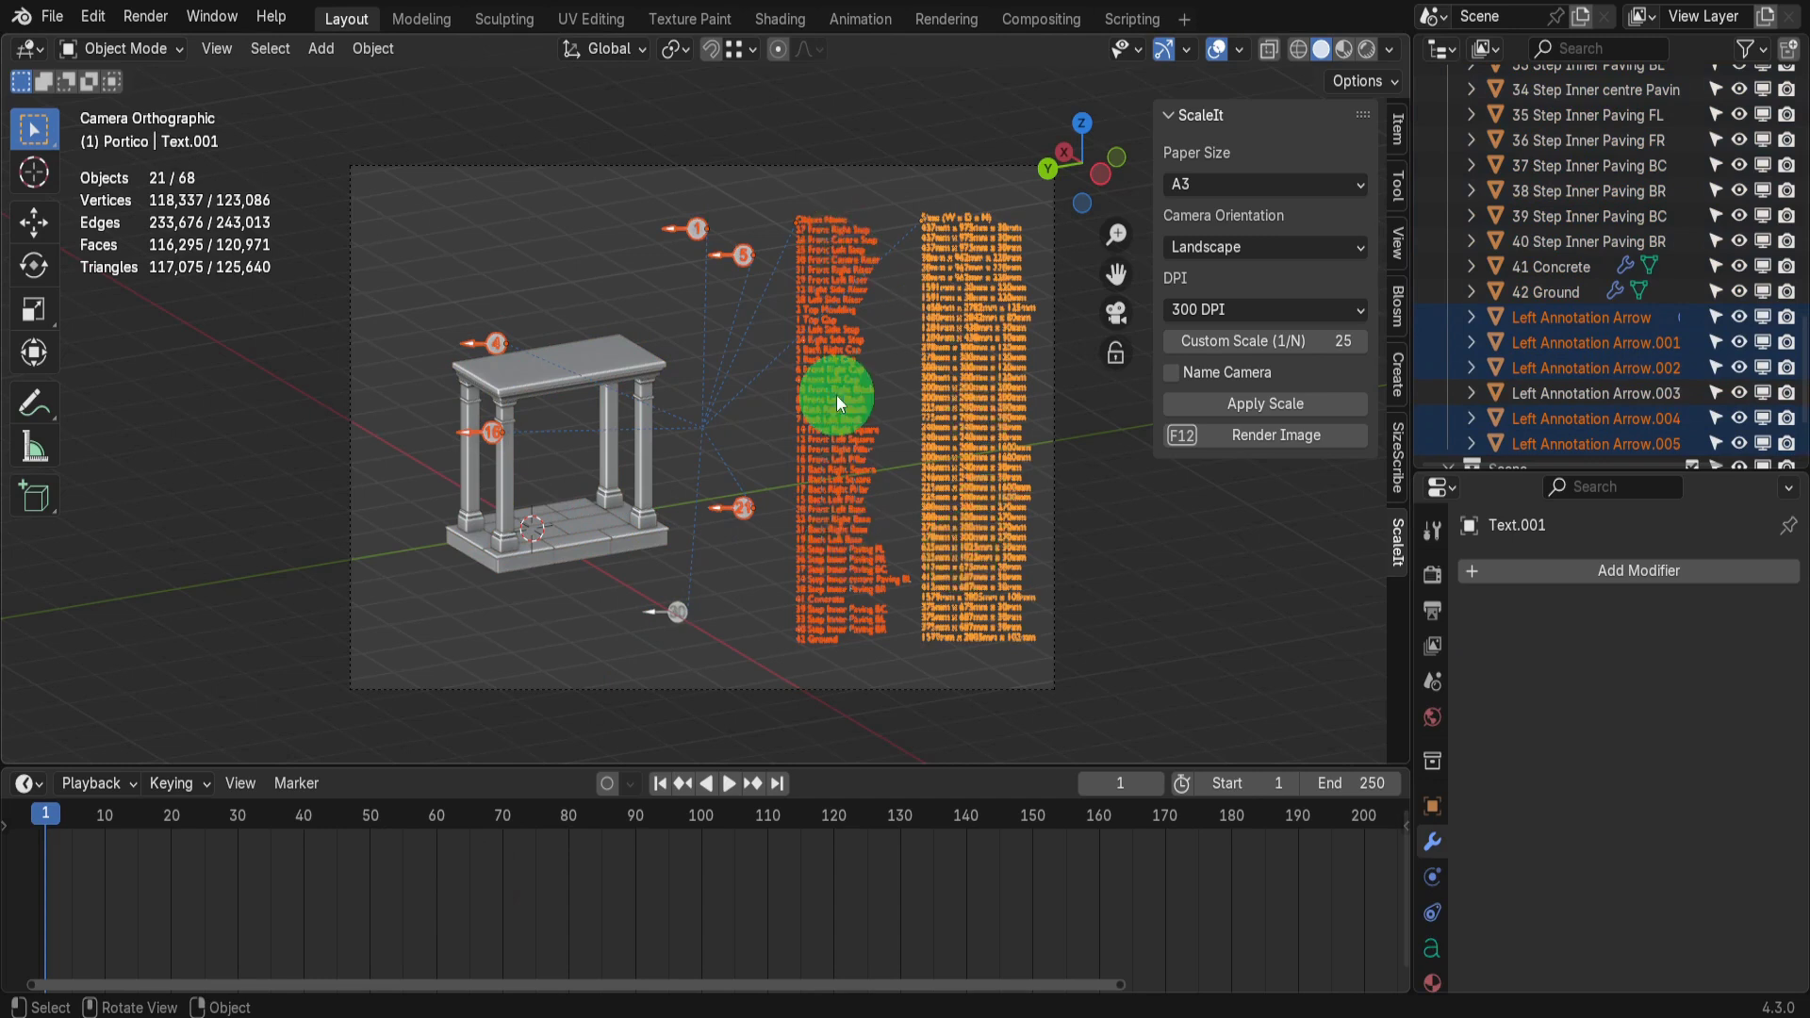
pyautogui.press('x')
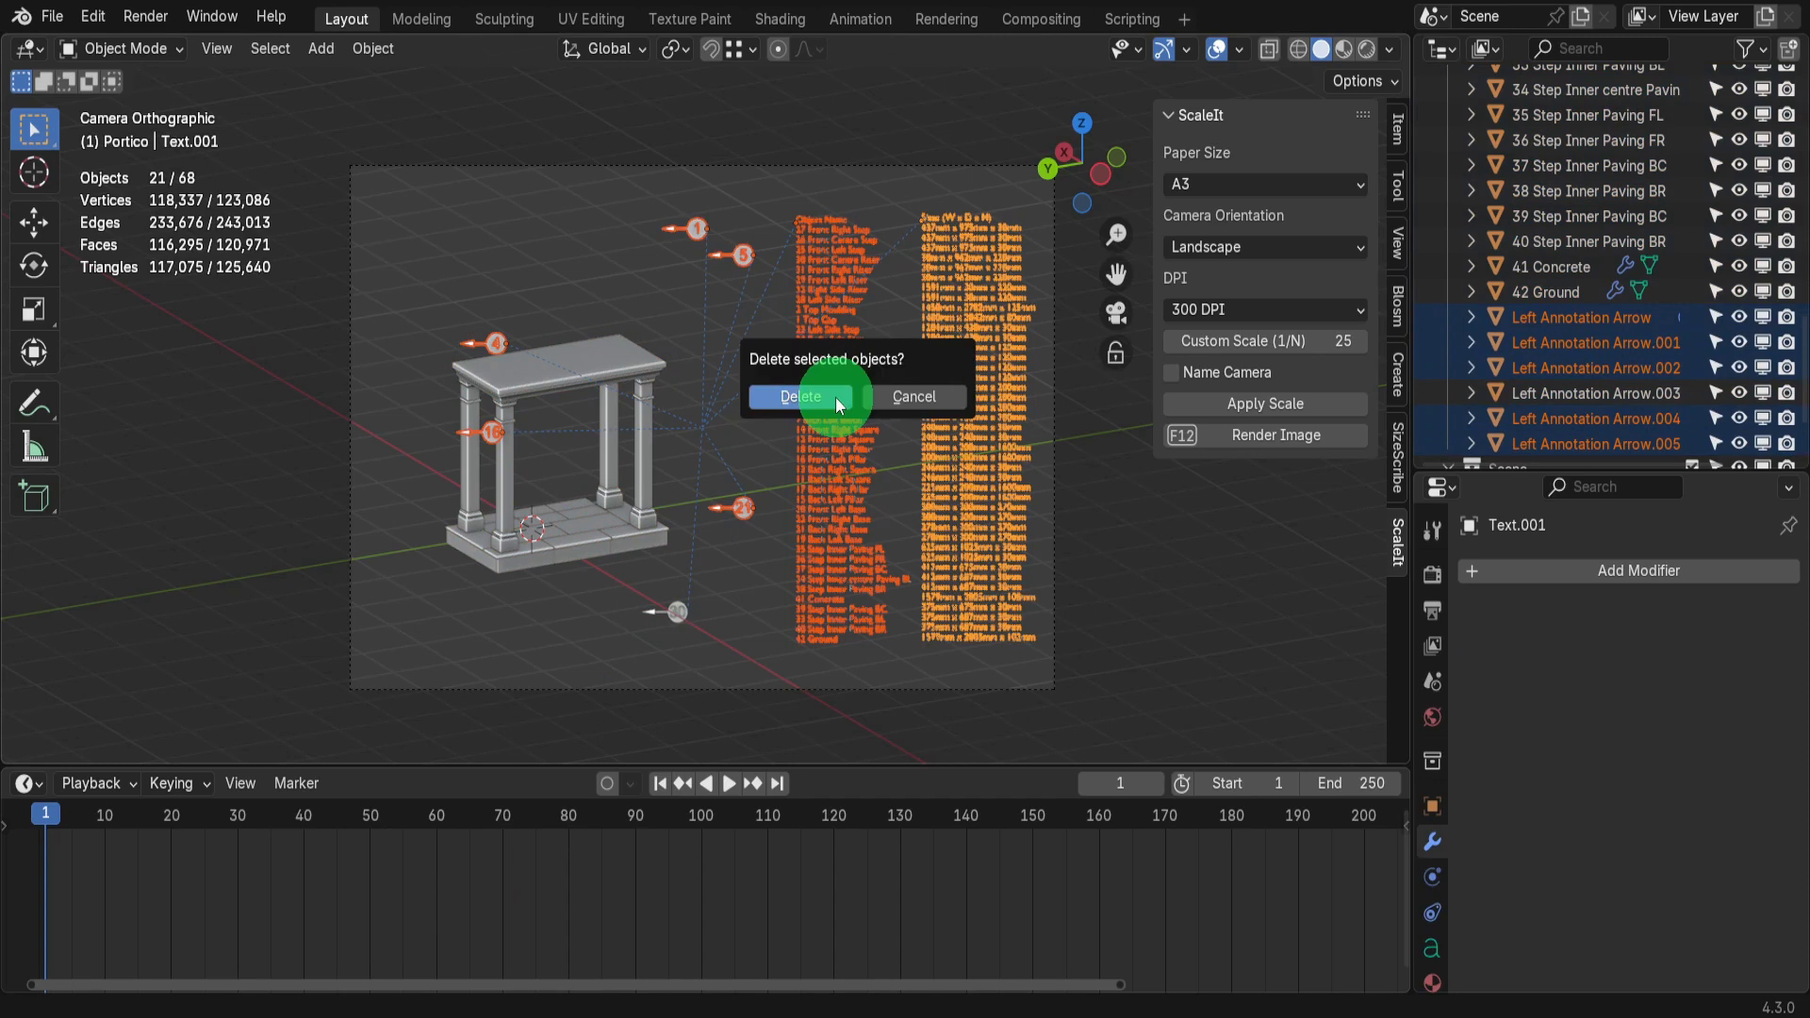
pyautogui.click(834, 394)
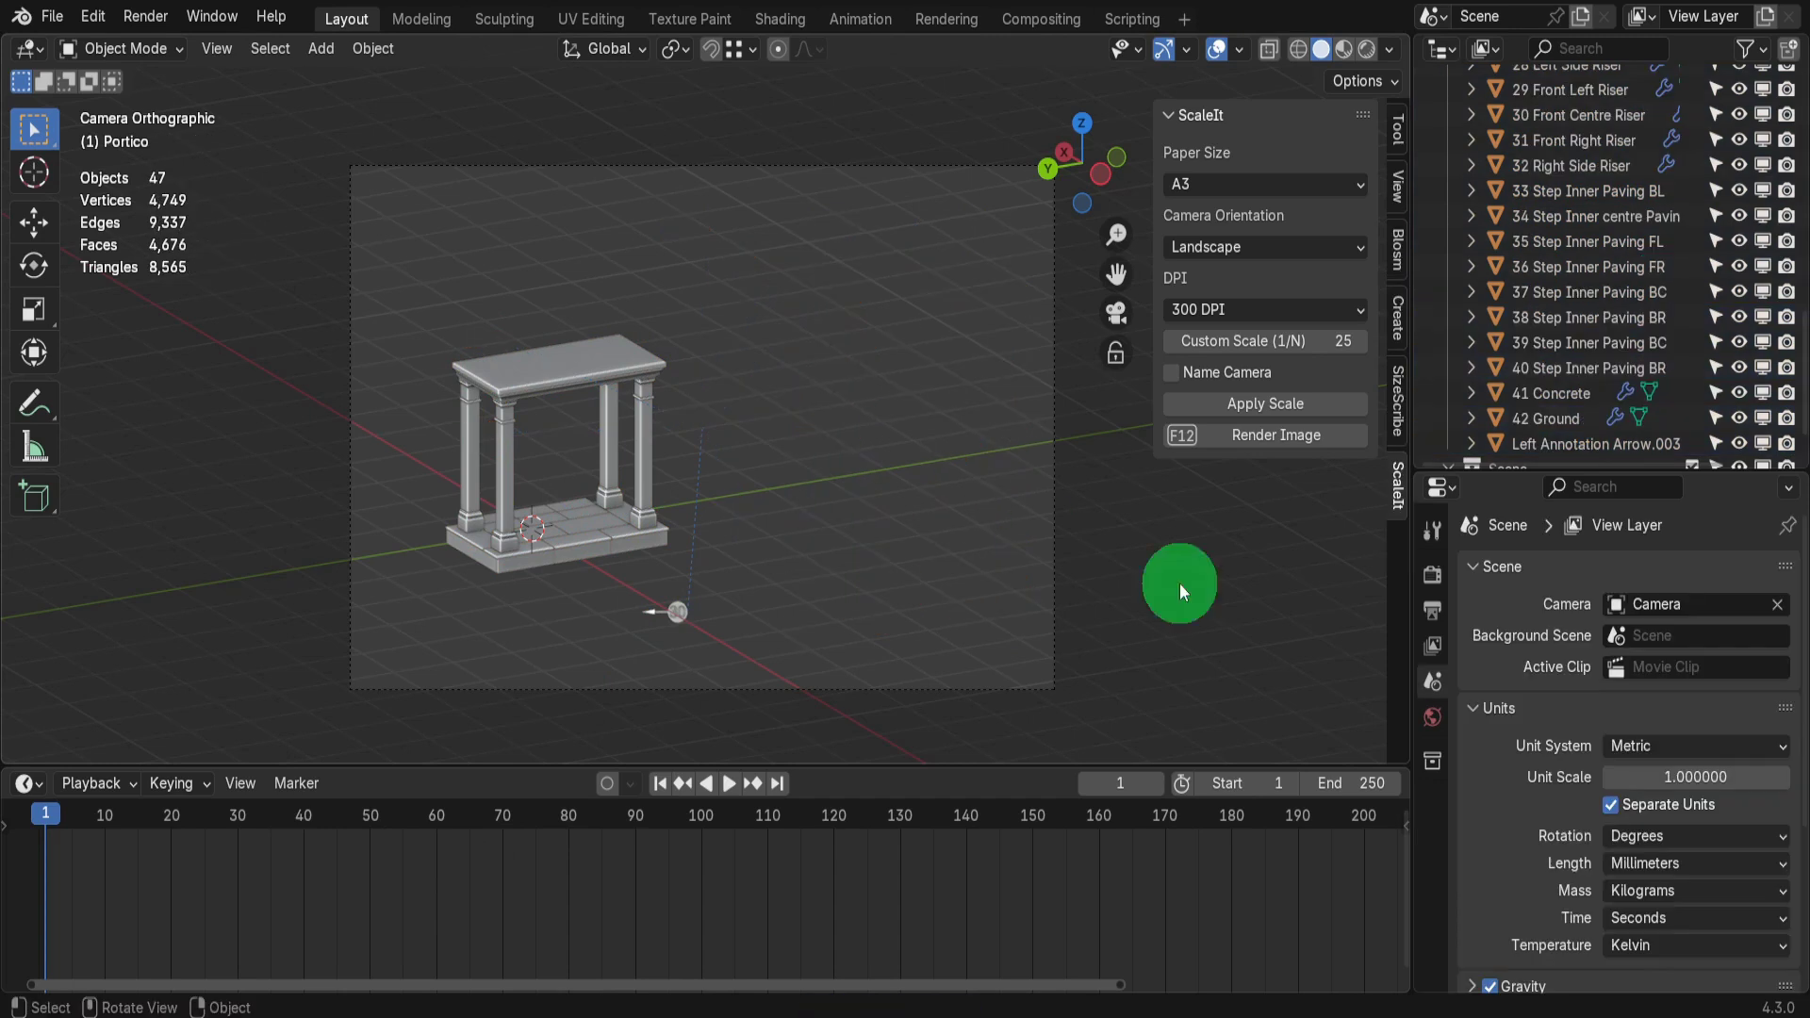
# In Output Properties, set Resolution X to 3840 and Y to 3240 px
pyautogui.click(1432, 610)
pyautogui.click(1635, 605)
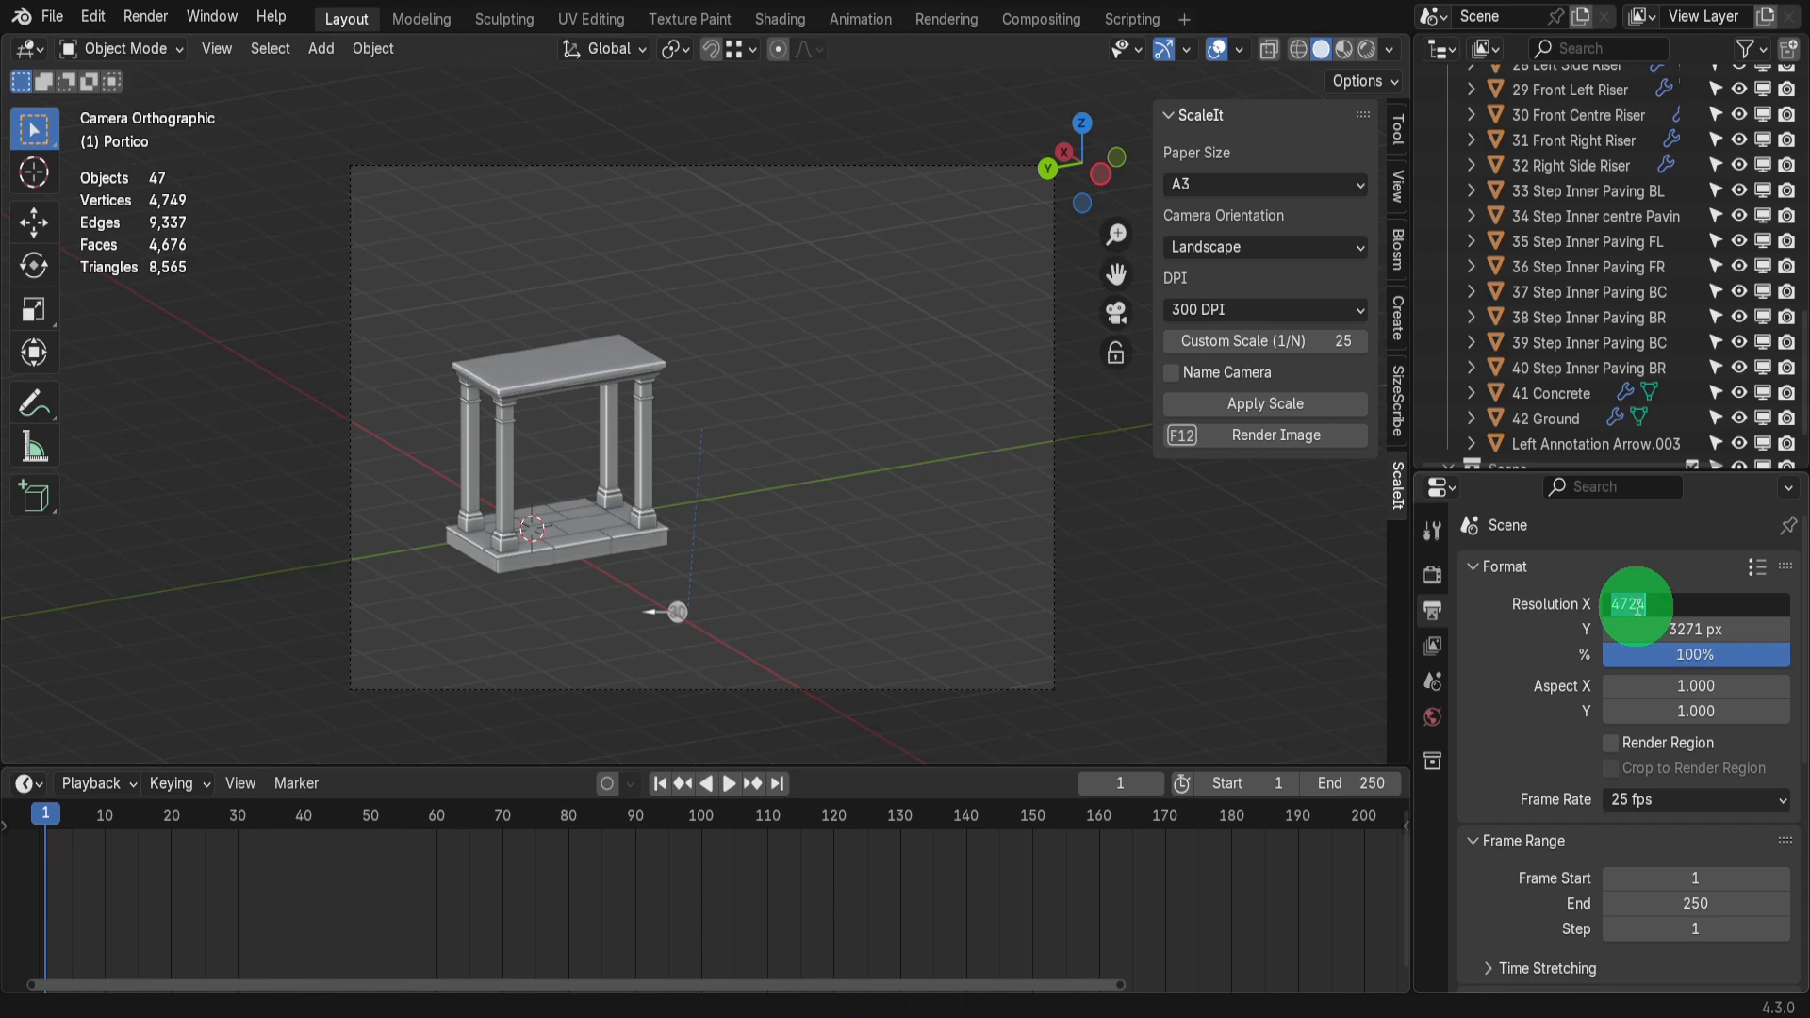
pyautogui.write('3840')
pyautogui.press('Tab')
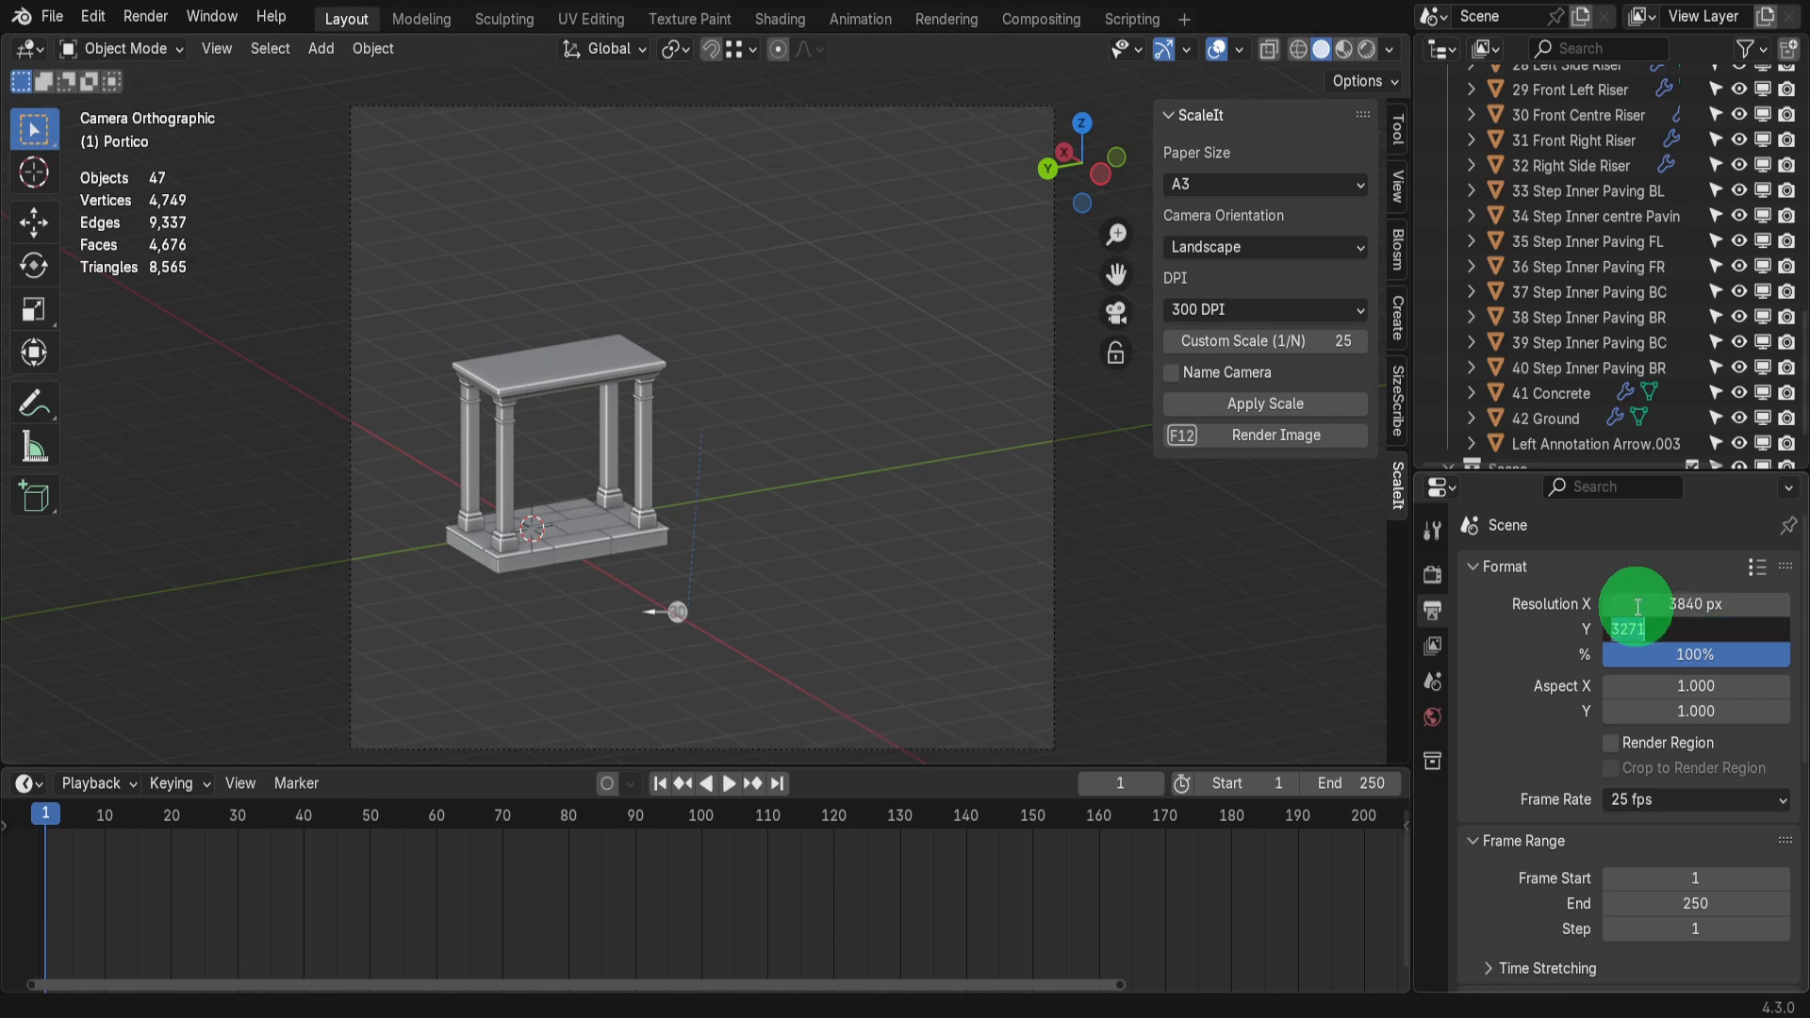
pyautogui.write('3240')
pyautogui.press('Return')
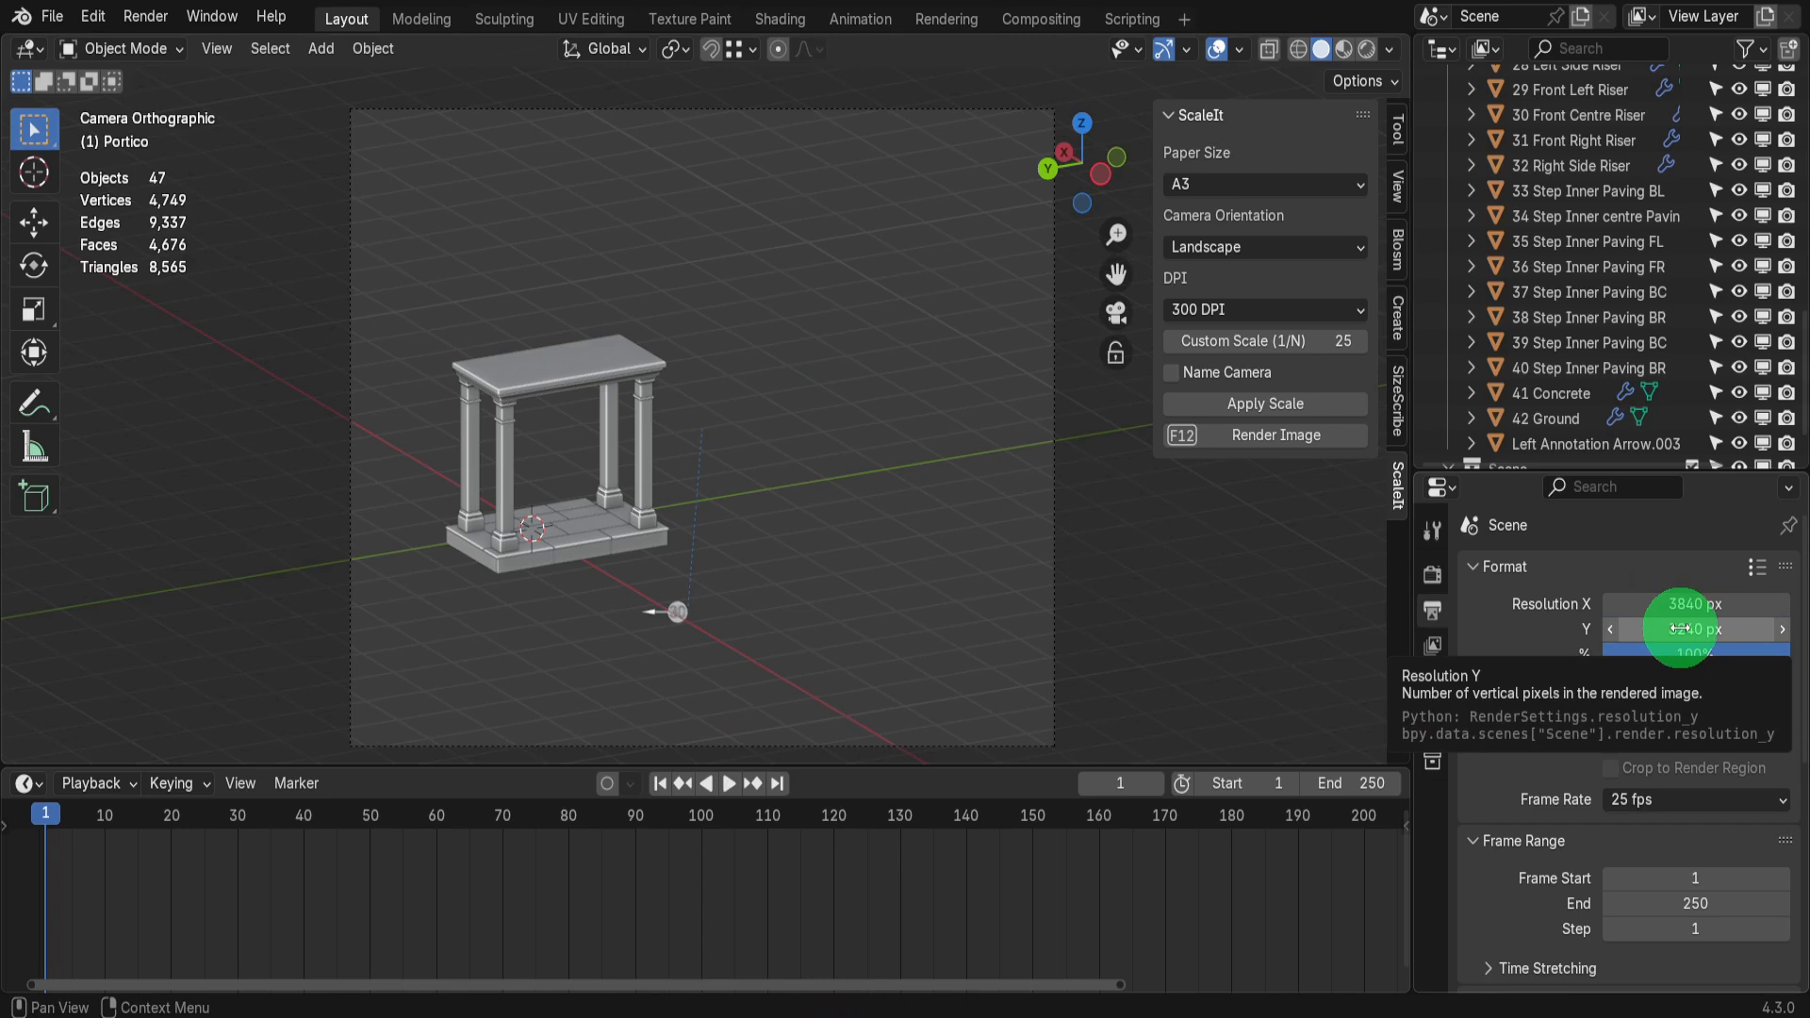
# Select the camera, reduce its orthographic scale to 5.3 and begin repositioning it
pyautogui.click(1052, 523)
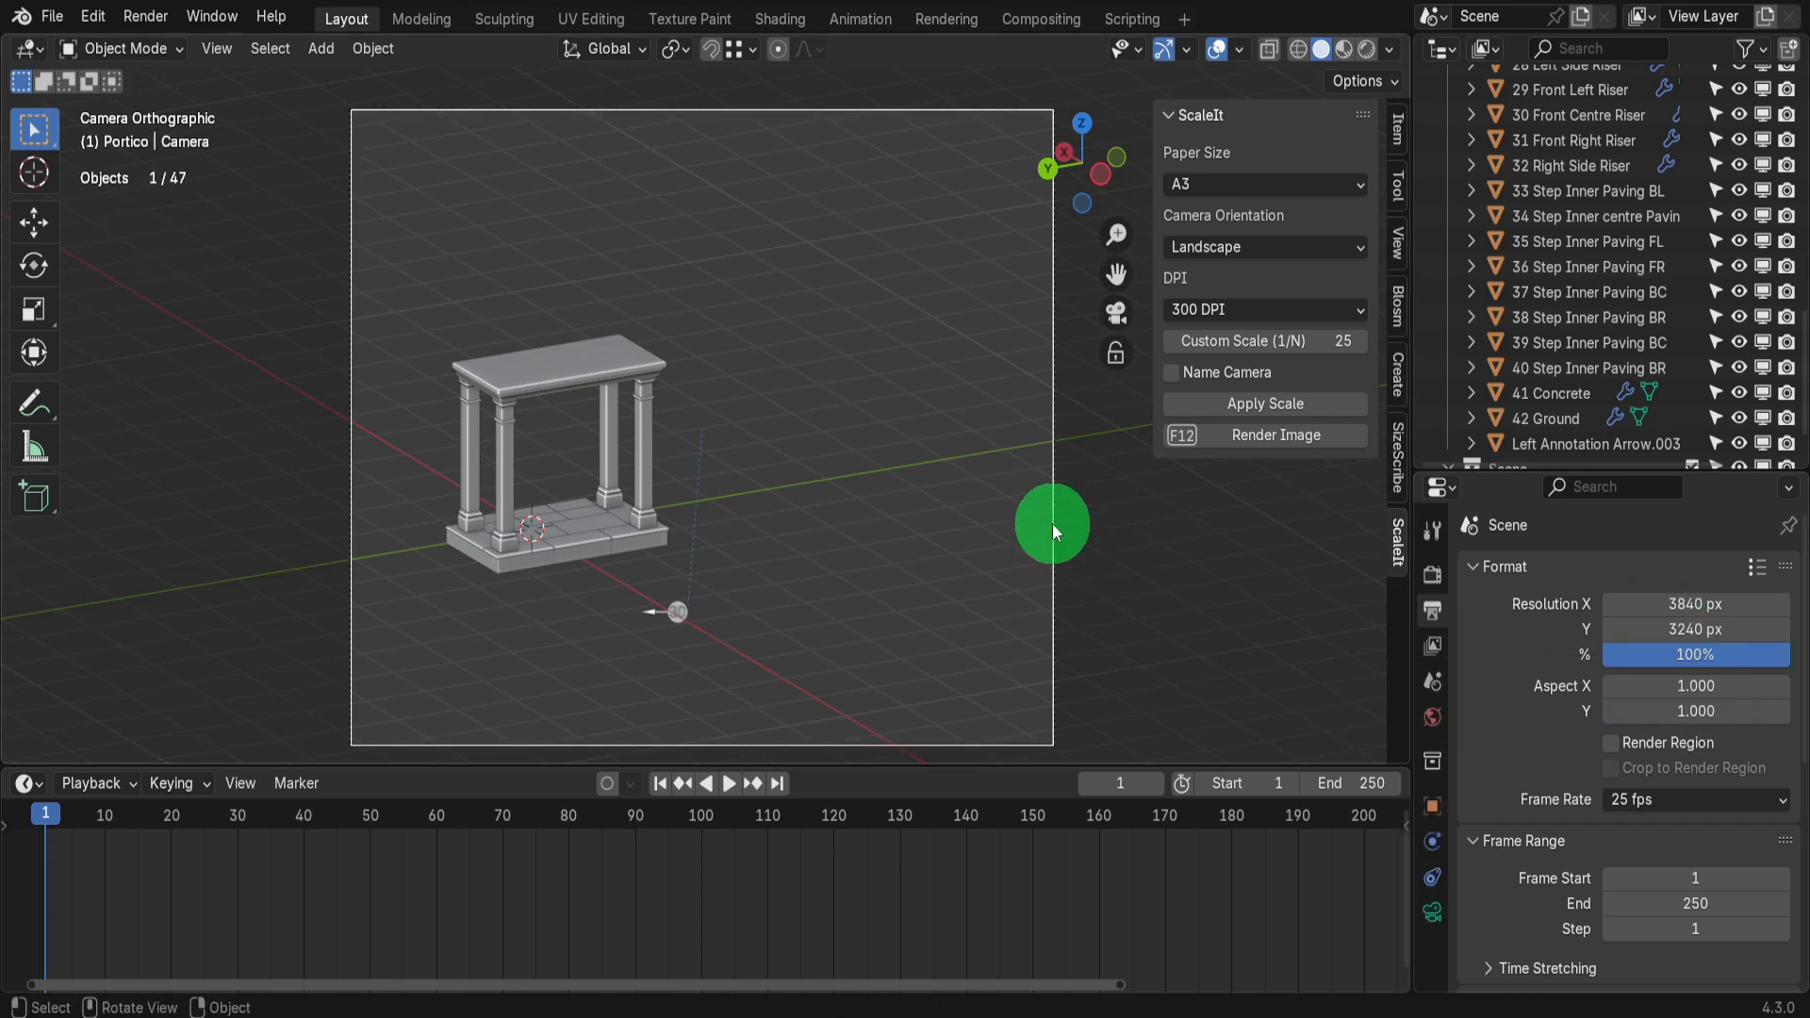
pyautogui.click(1435, 907)
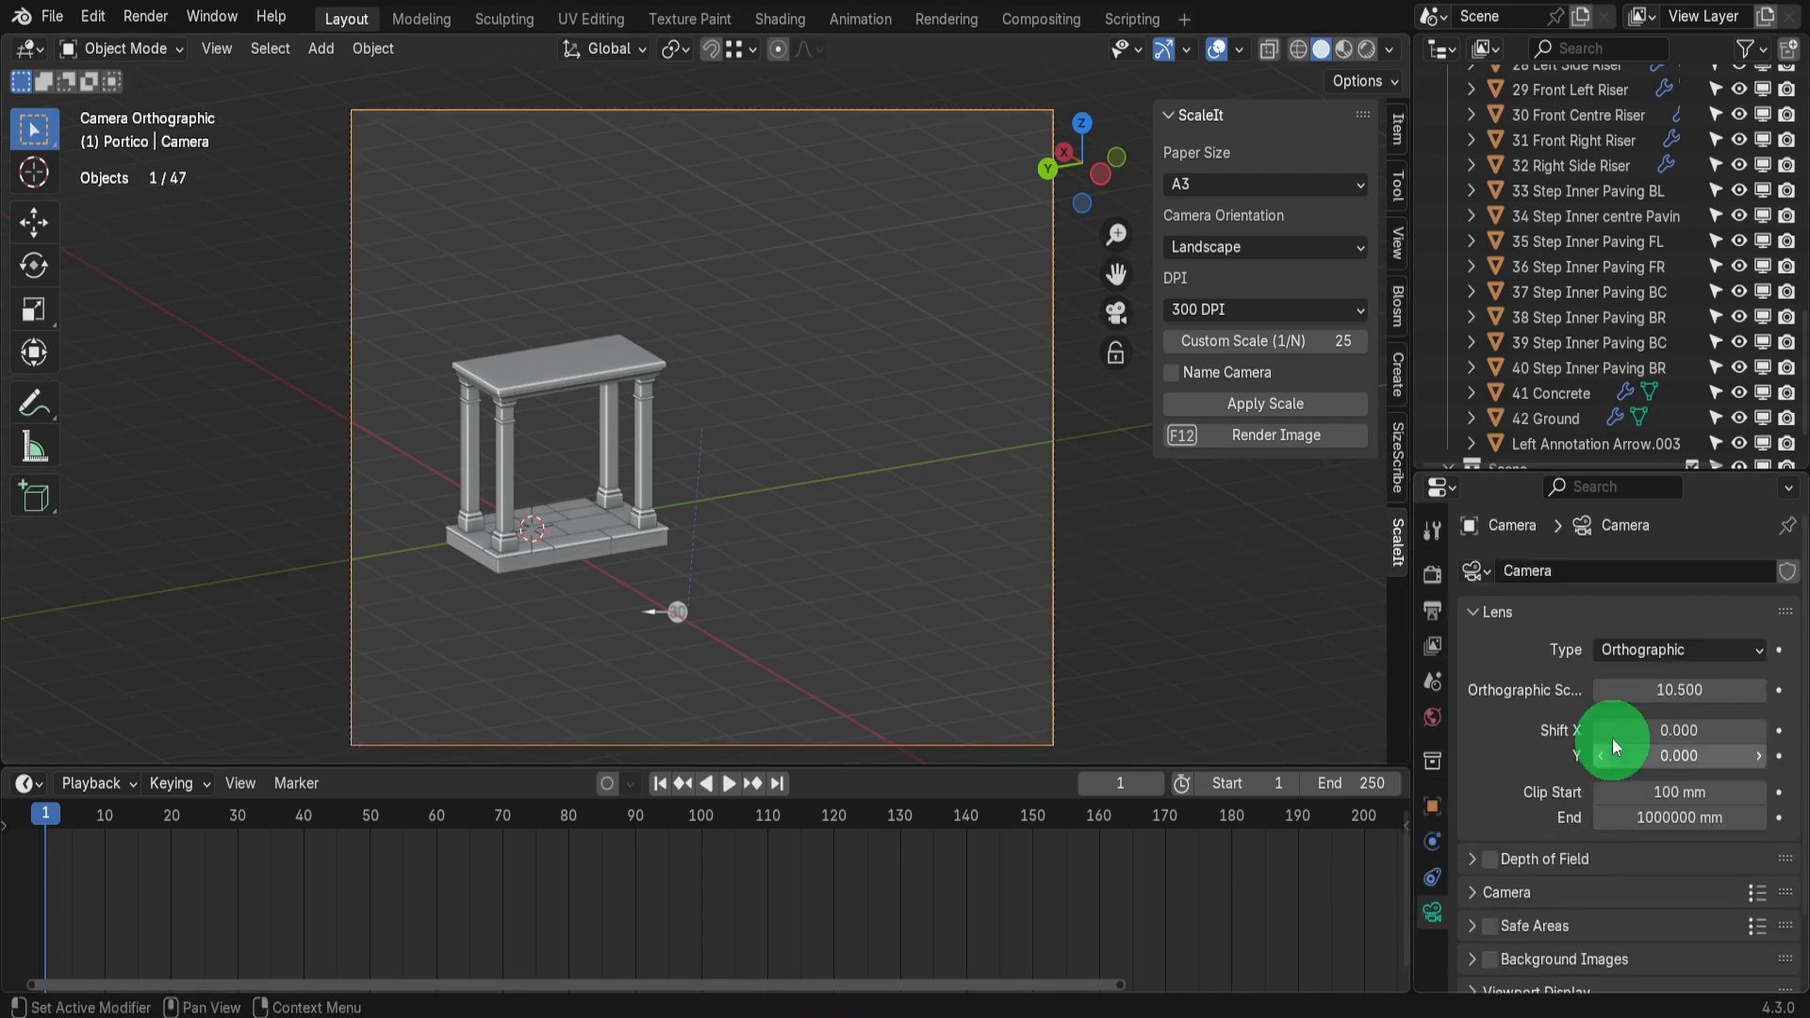
pyautogui.moveTo(1656, 690); pyautogui.dragTo(1607, 691)
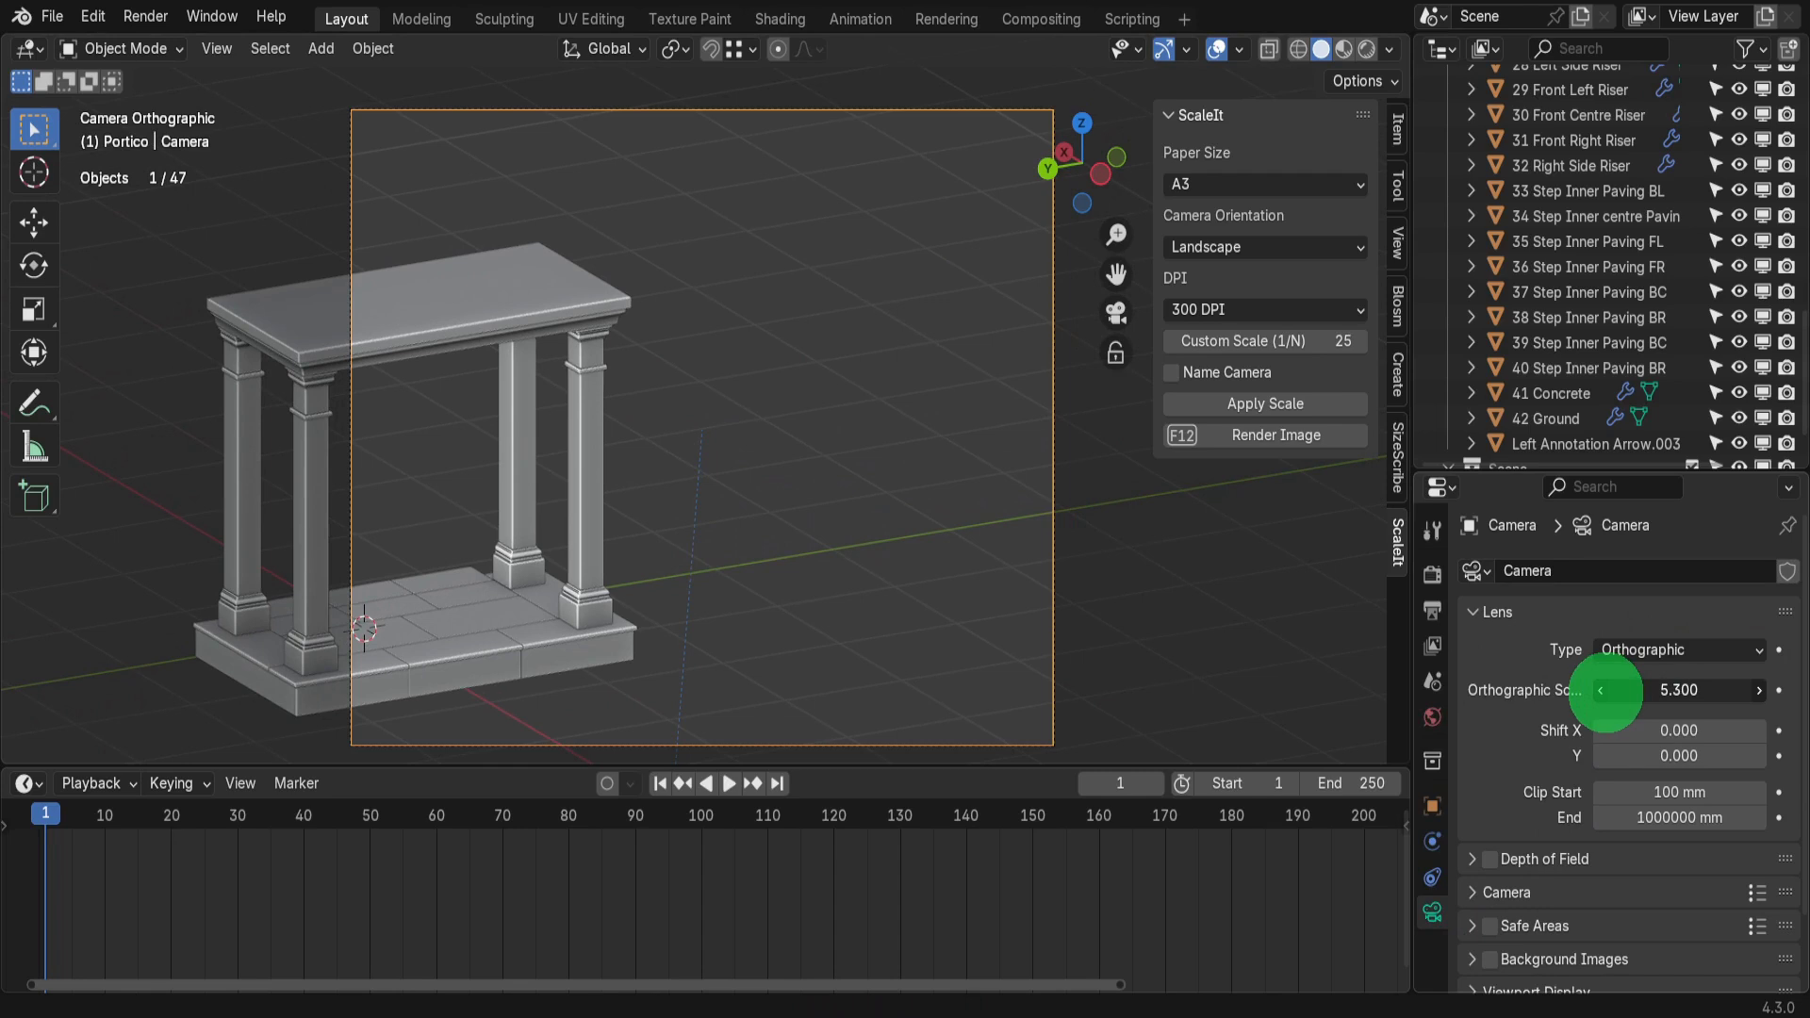
pyautogui.press('g')
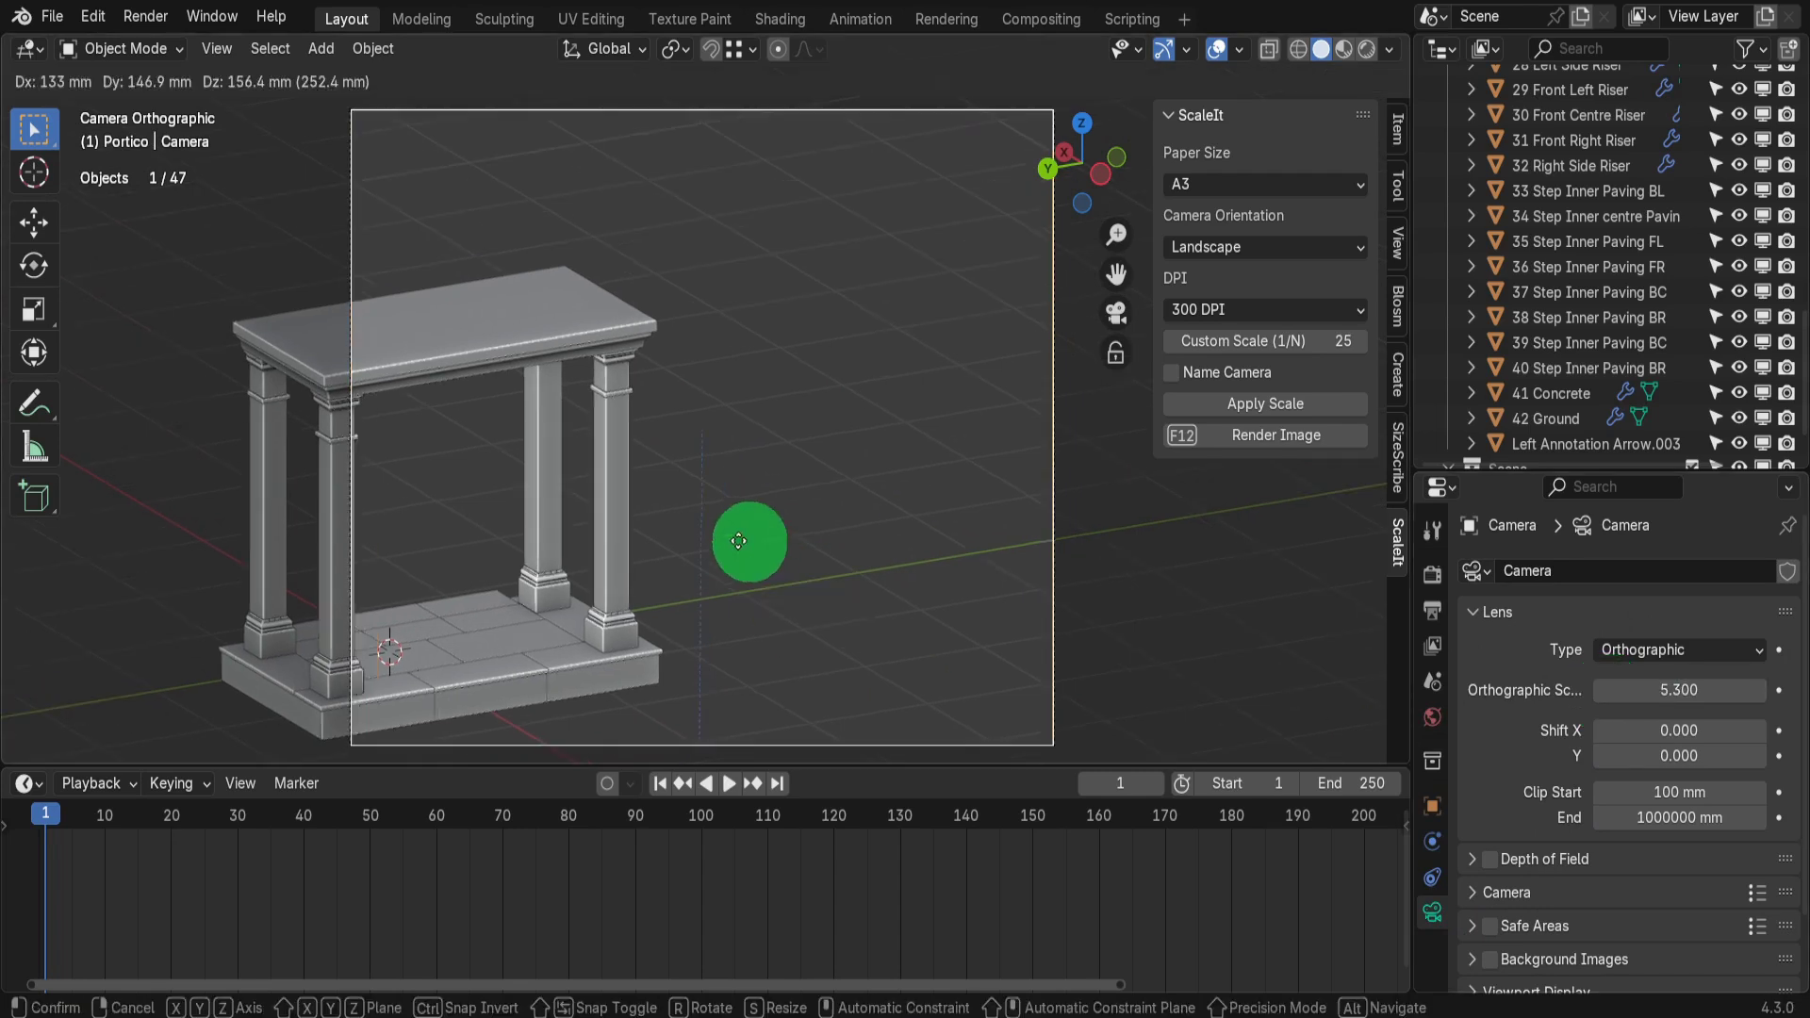
# Fix the camera centred on the portico and drag the last annotation arrow far left out of frame
pyautogui.click(515, 574)
pyautogui.scroll(-1, 641, 389)
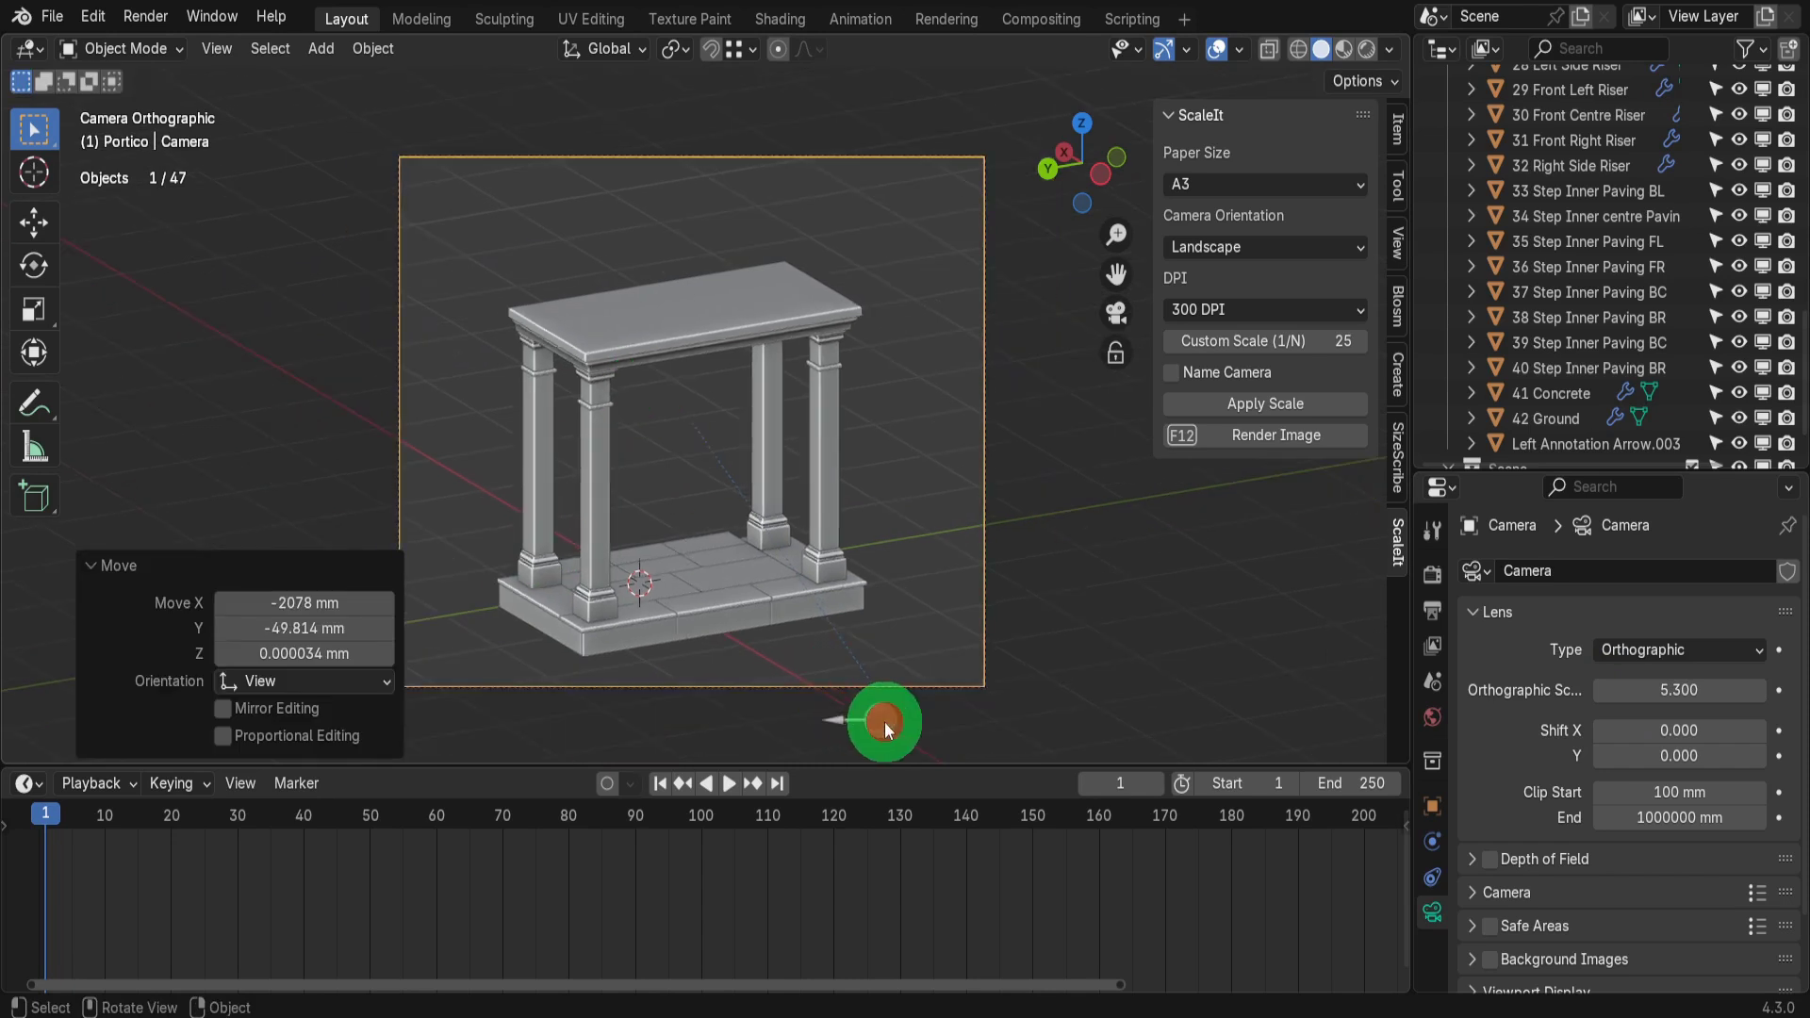
pyautogui.moveTo(884, 721)
pyautogui.mouseDown()
pyautogui.moveTo(315, 614)
pyautogui.moveTo(189, 525)
pyautogui.mouseUp()
pyautogui.scroll(1, 636, 438)
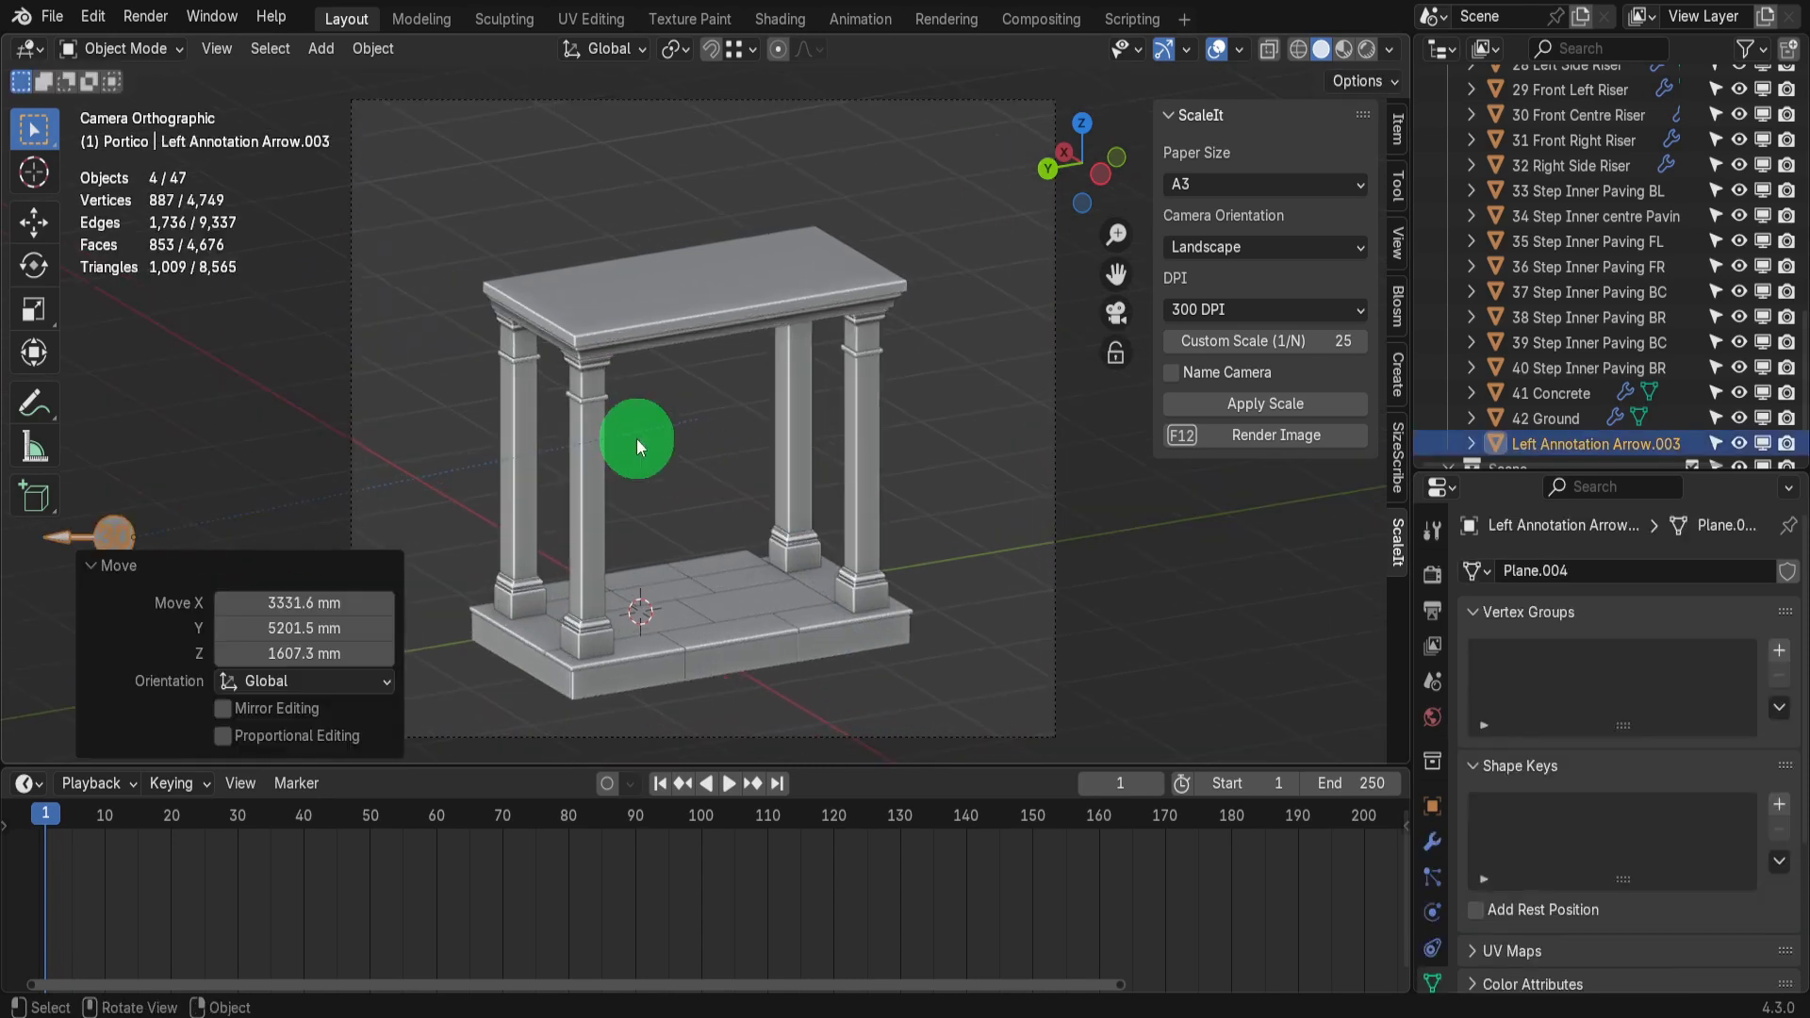
pyautogui.scroll(-1, 677, 451)
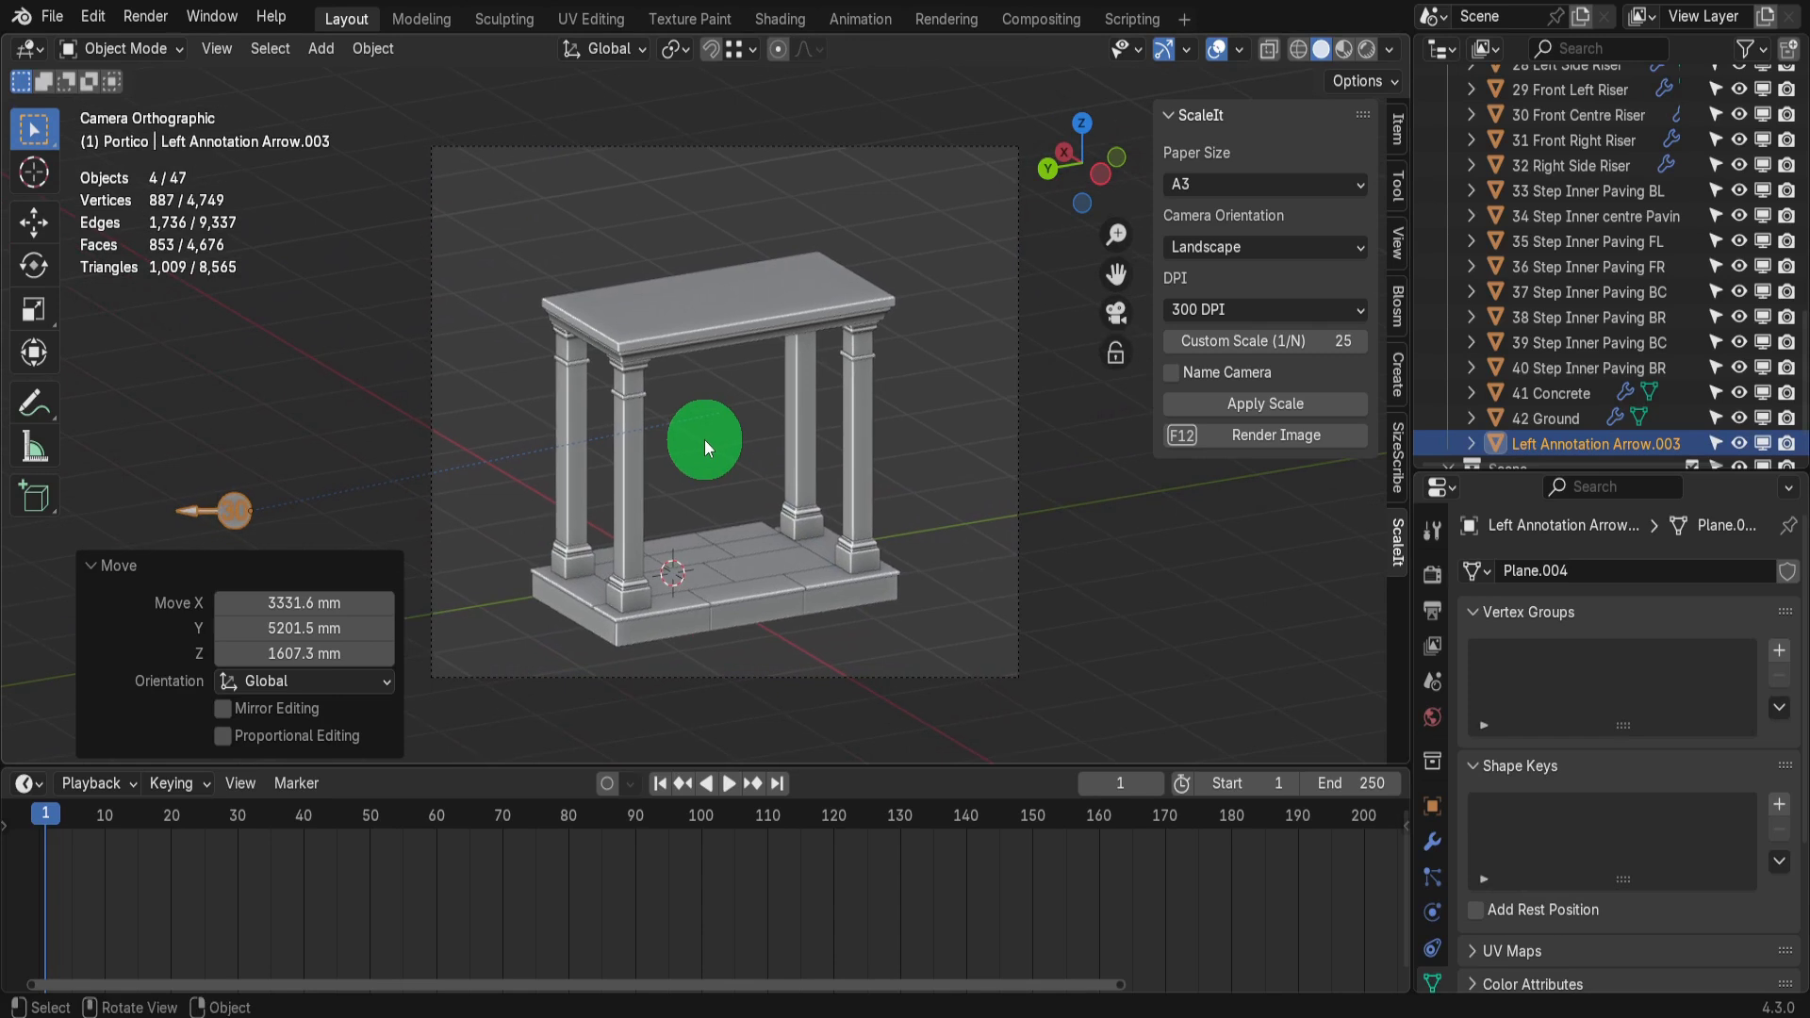
# At frame 100, keyframe all portico parts and make 1 Top Cap the active object
pyautogui.click(700, 814)
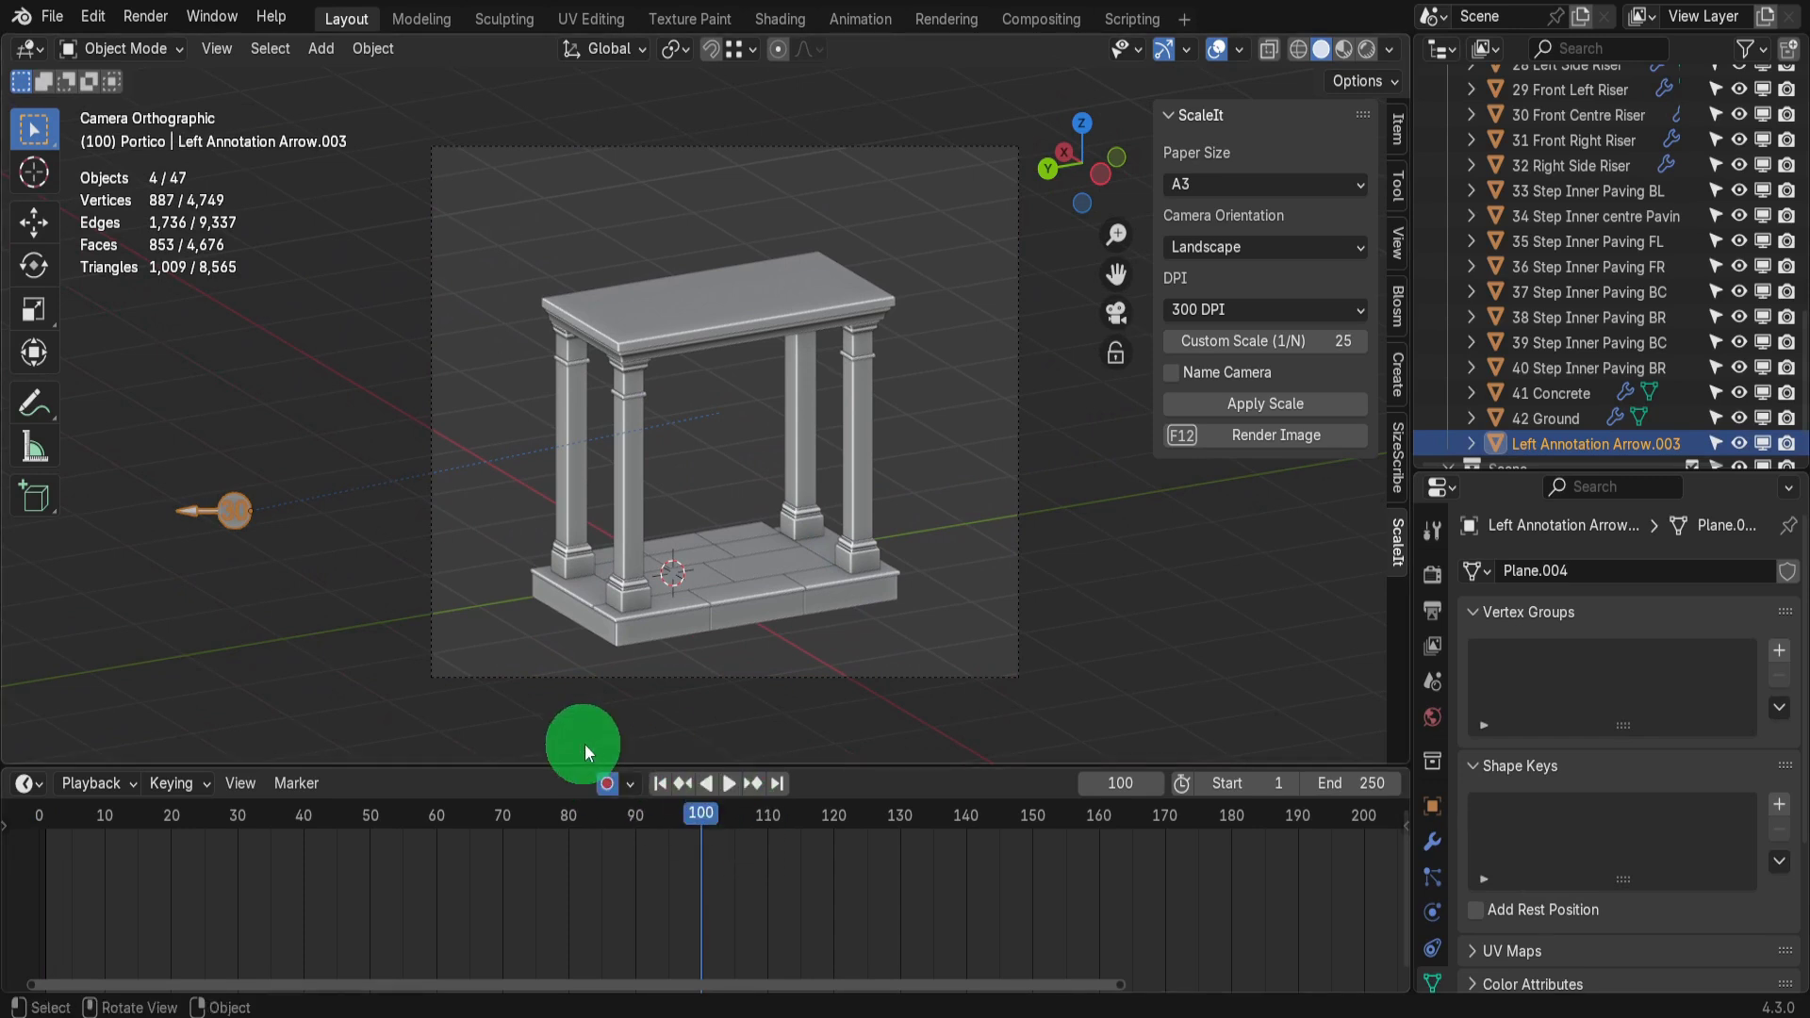
pyautogui.moveTo(484, 181); pyautogui.dragTo(941, 645)
pyautogui.press('i')
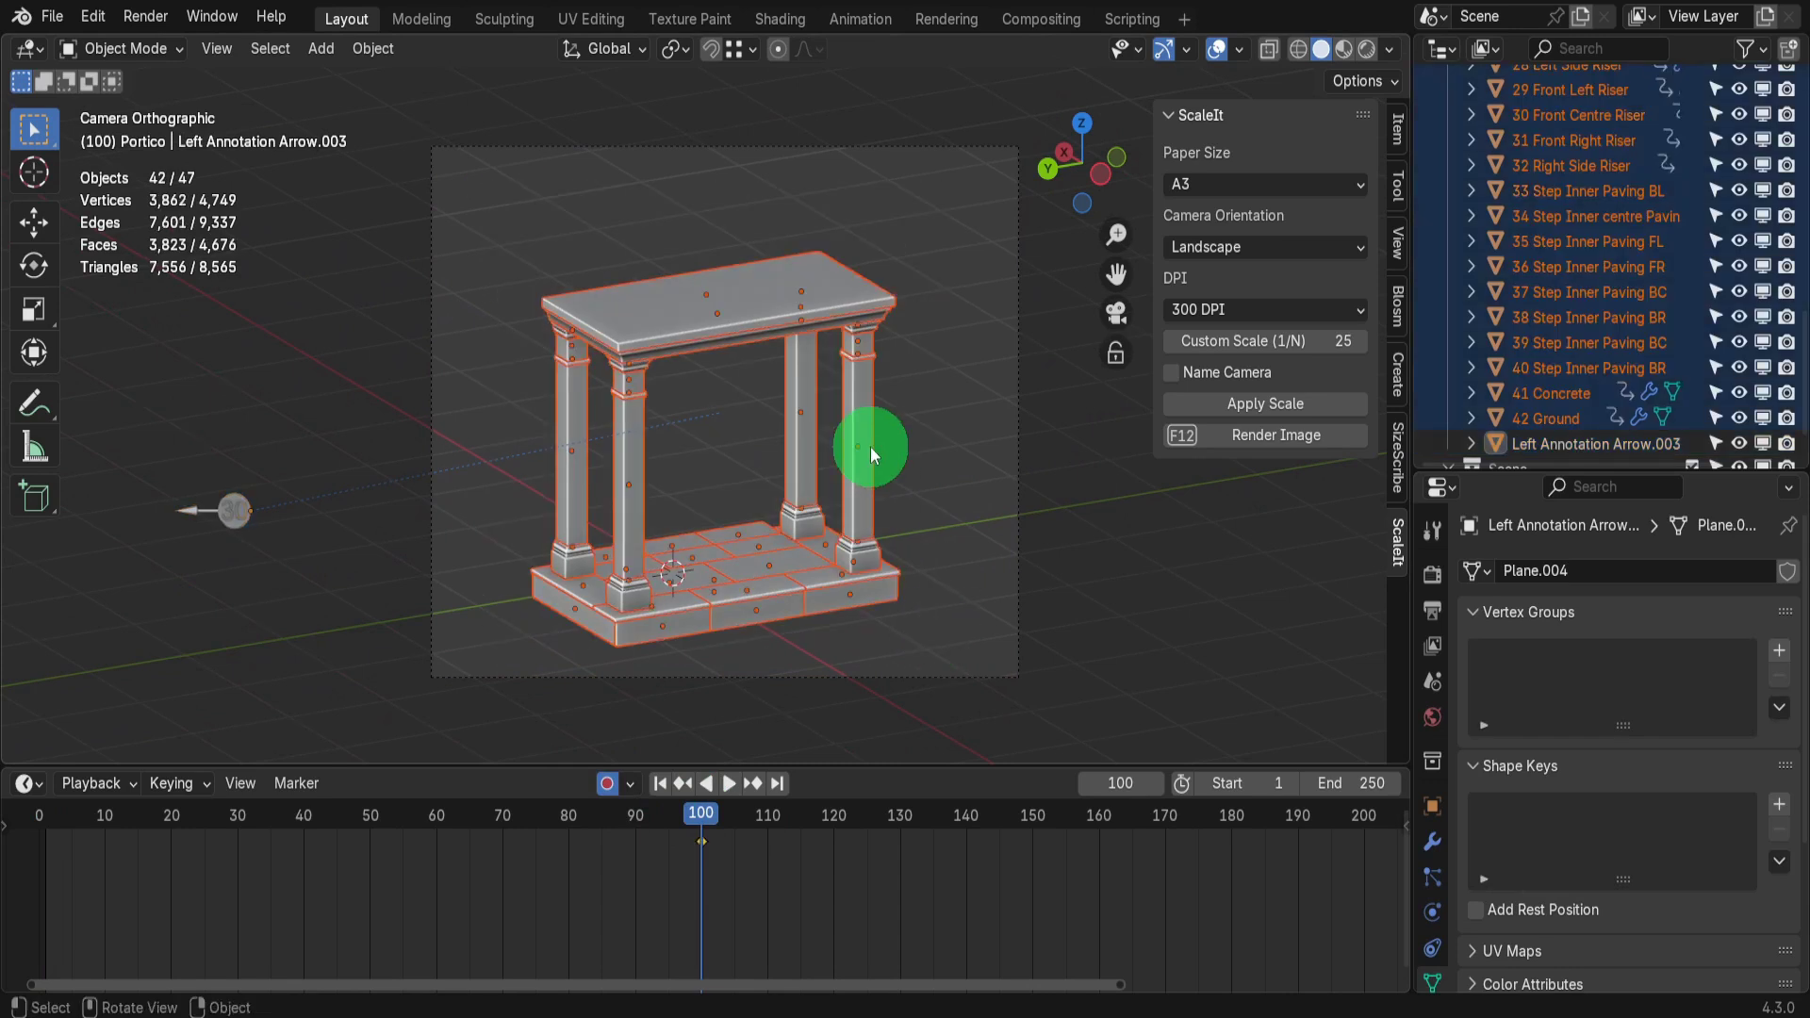
pyautogui.click(1397, 128)
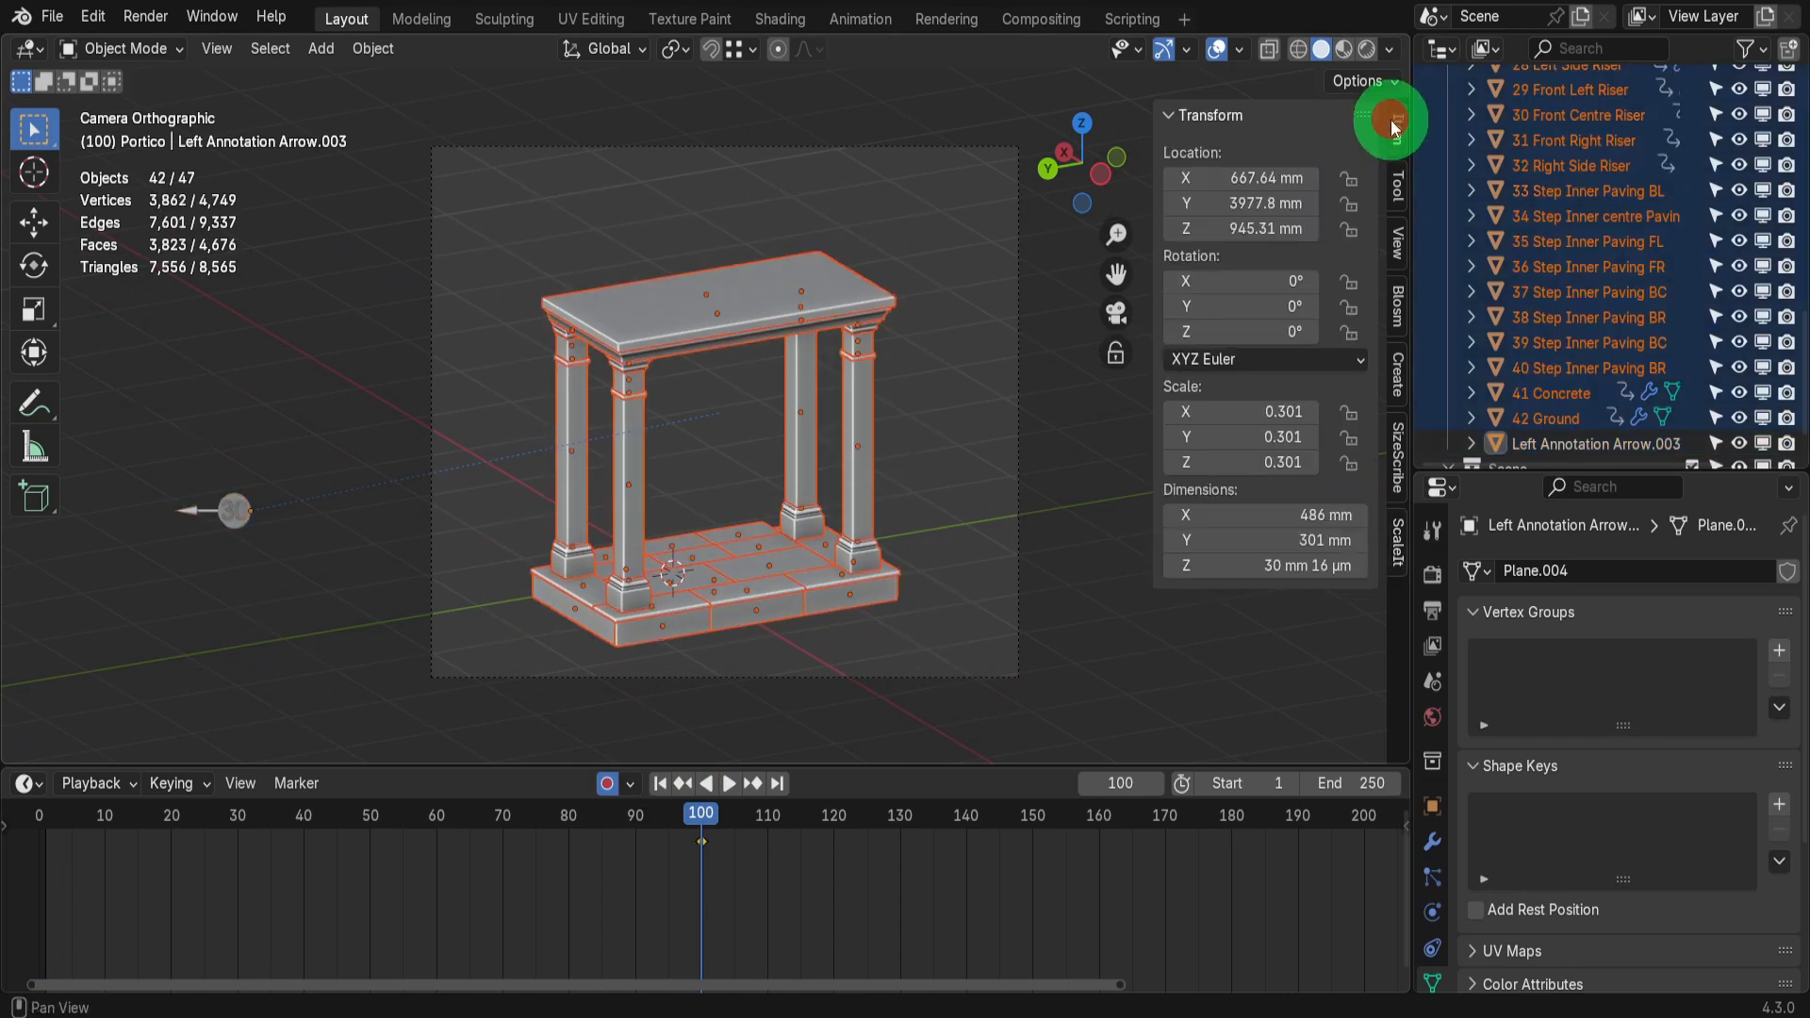
pyautogui.keyDown('shift'); pyautogui.click(825, 295); pyautogui.keyUp('shift')
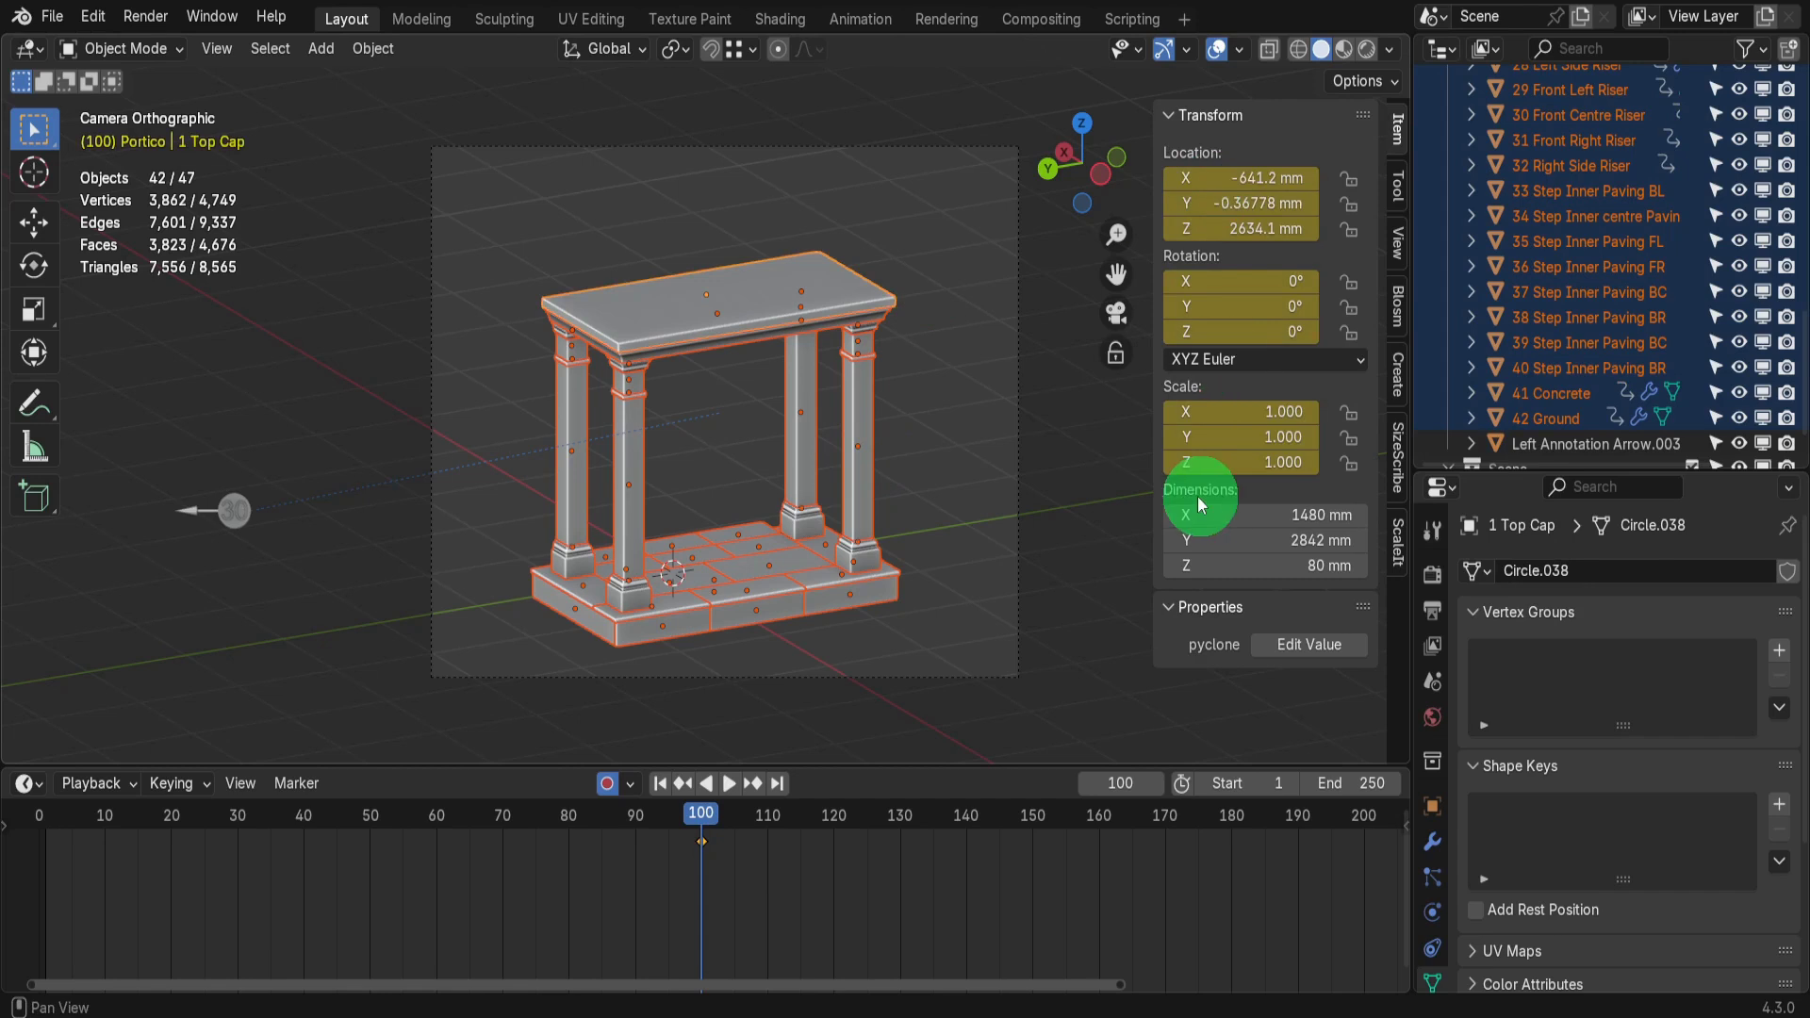
# At frame 99, raise the Top Cap 600 mm along Z
pyautogui.press('Left')
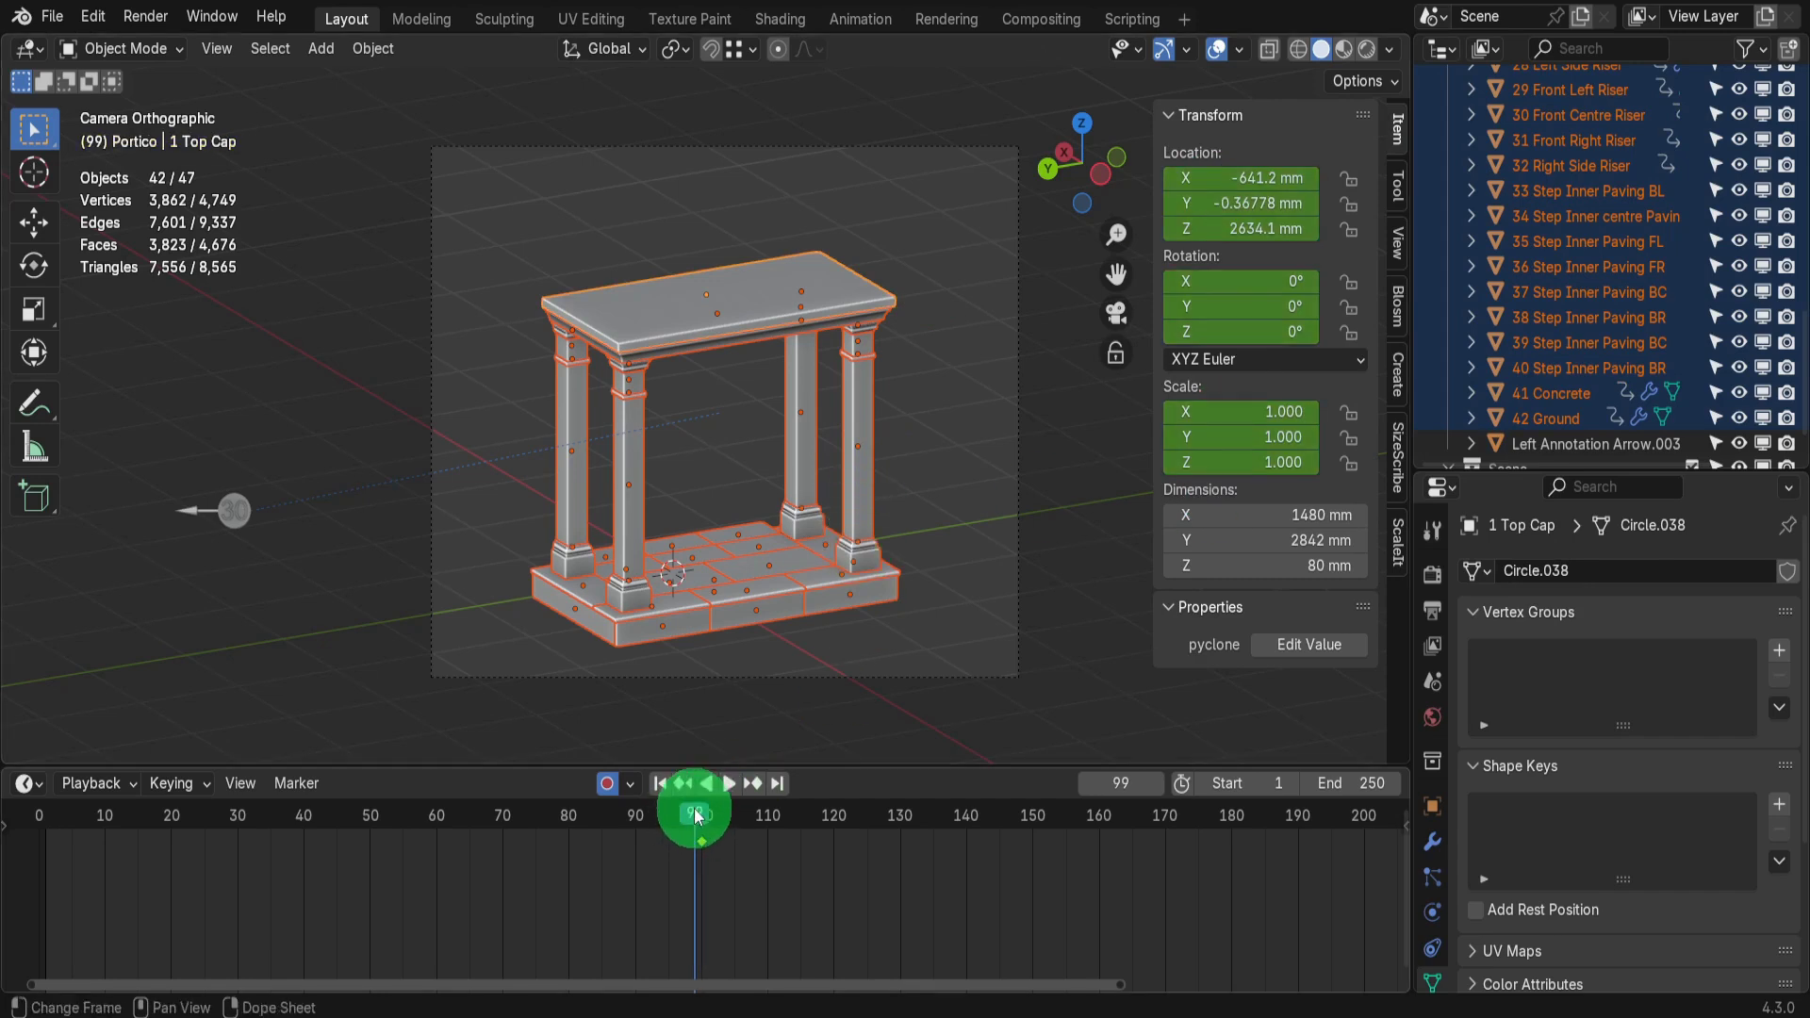
pyautogui.click(713, 301)
pyautogui.press('g')
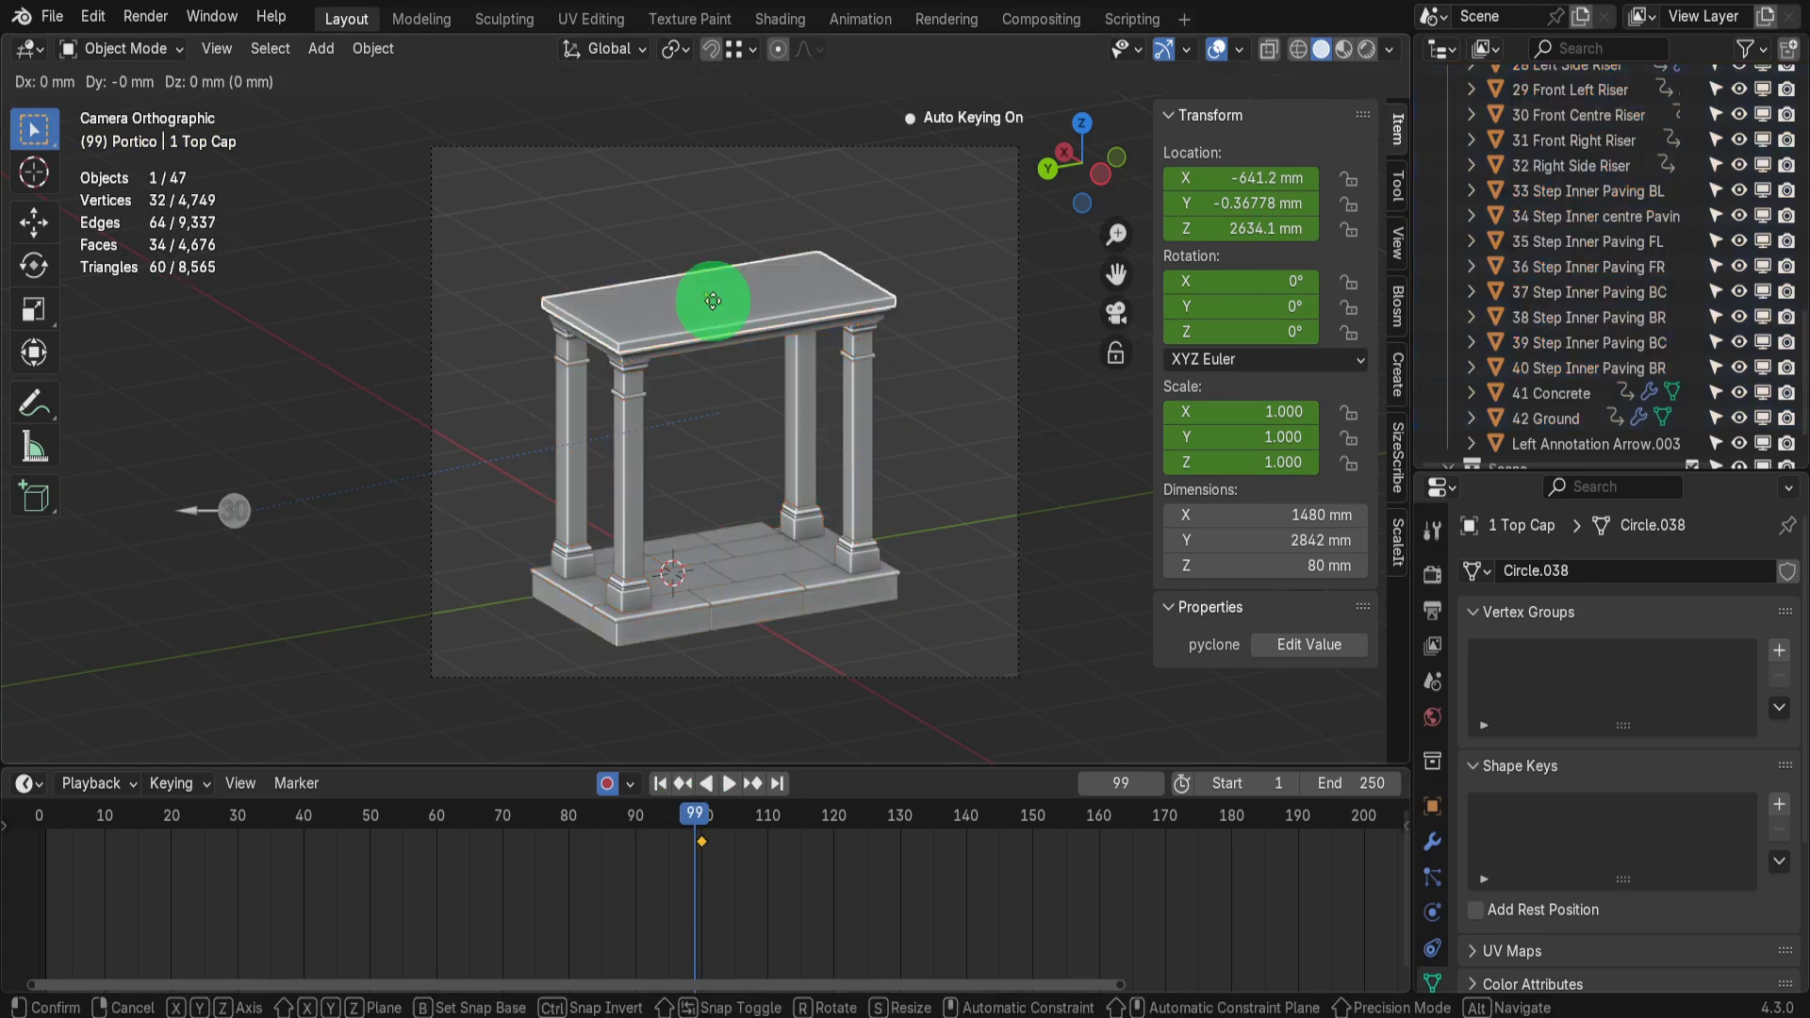
pyautogui.write('z600')
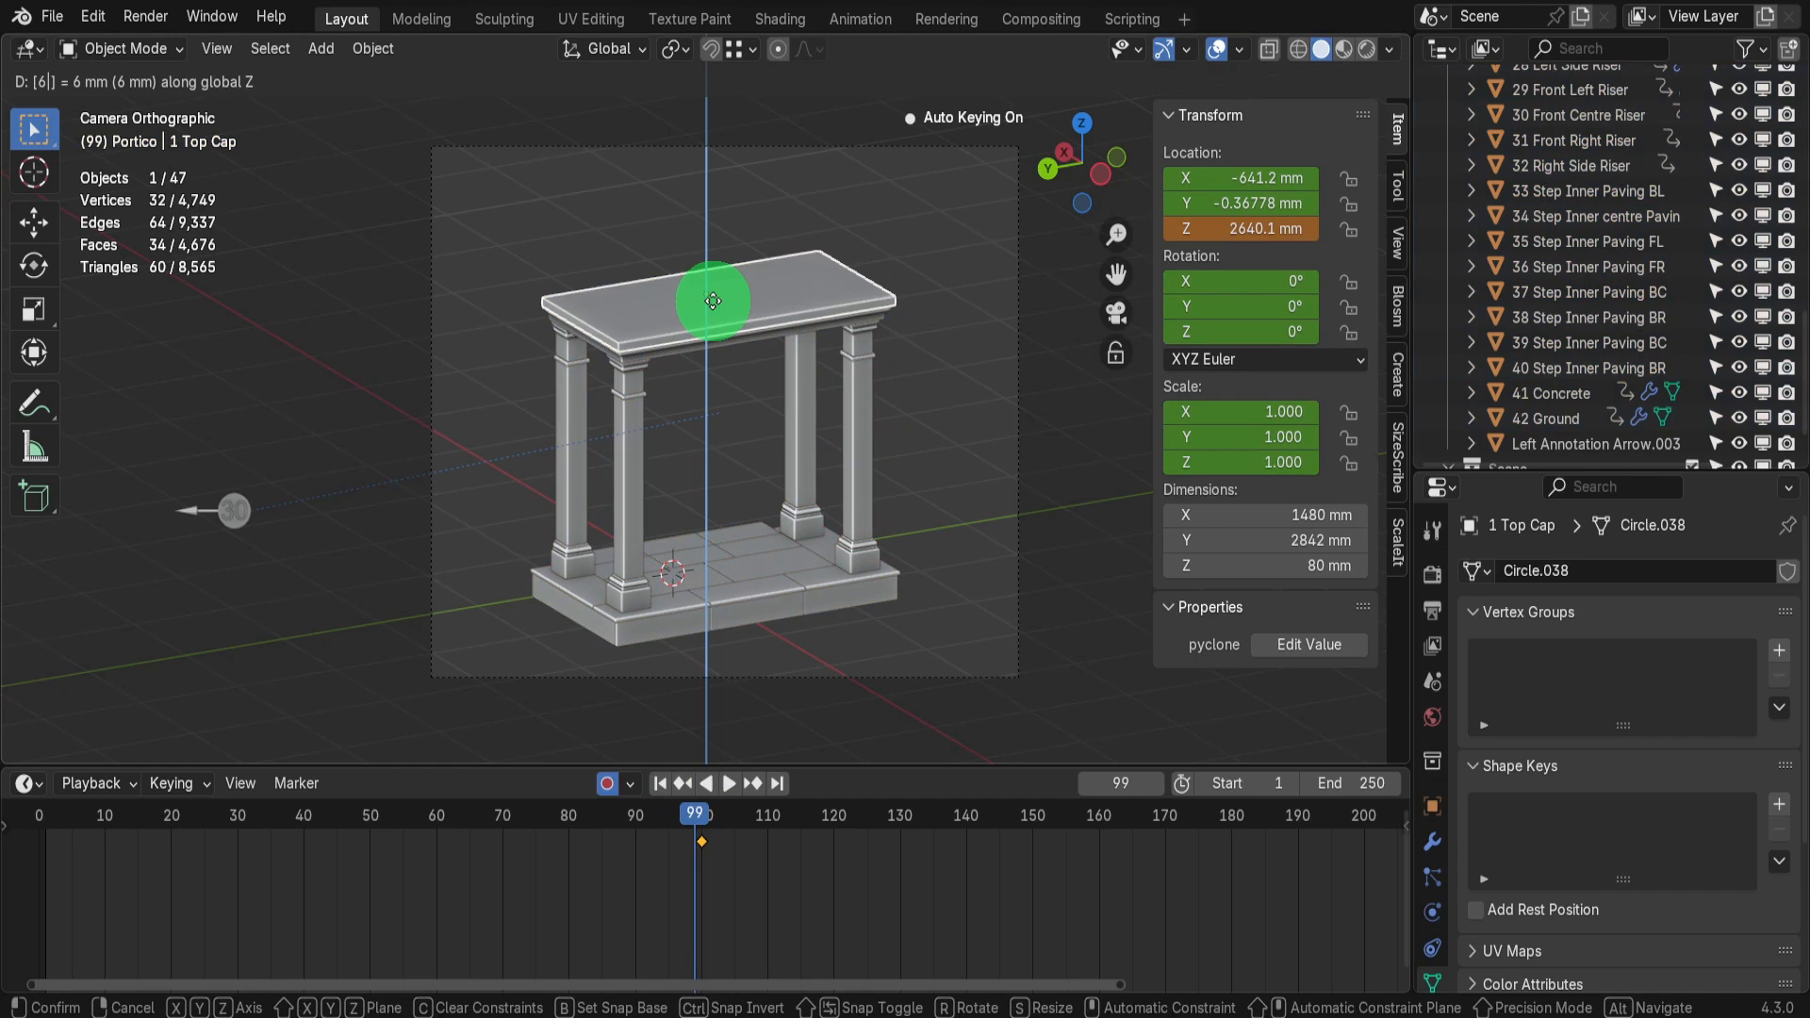
pyautogui.press('Return')
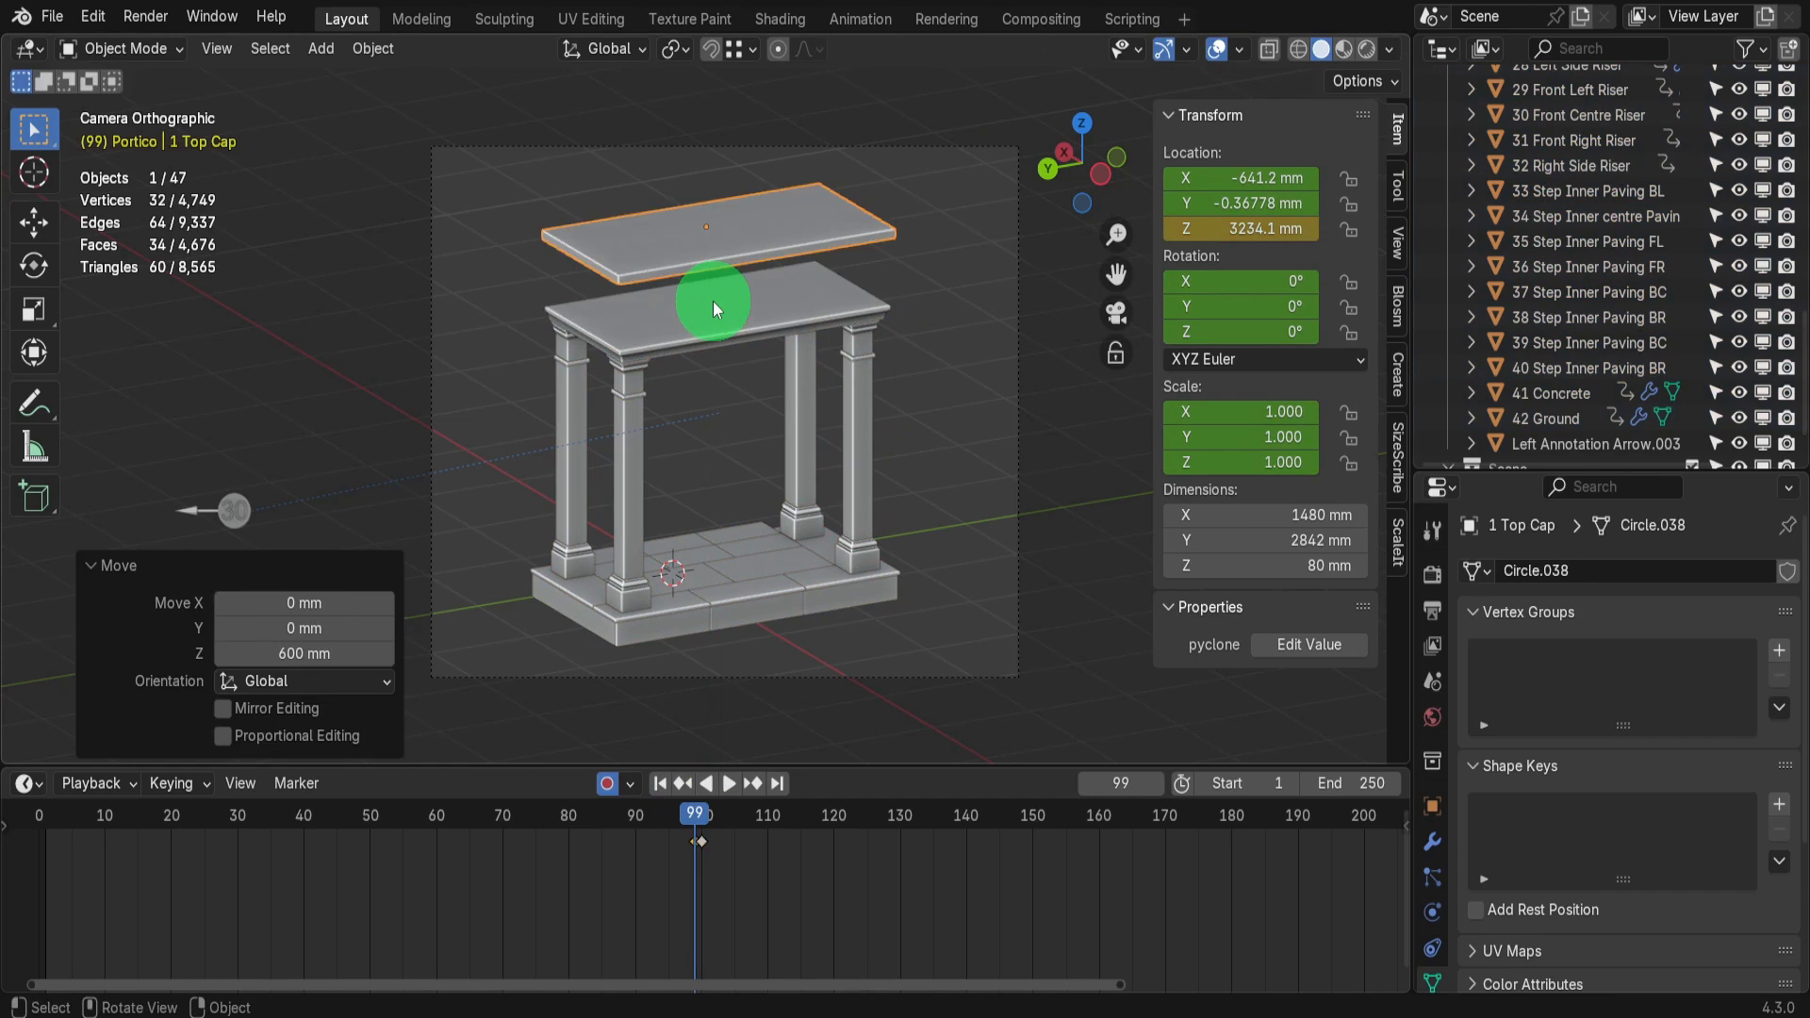
# At frame 98, lift the Top Cap 5000 mm along Z out of view
pyautogui.click(601, 784)
pyautogui.click(692, 865)
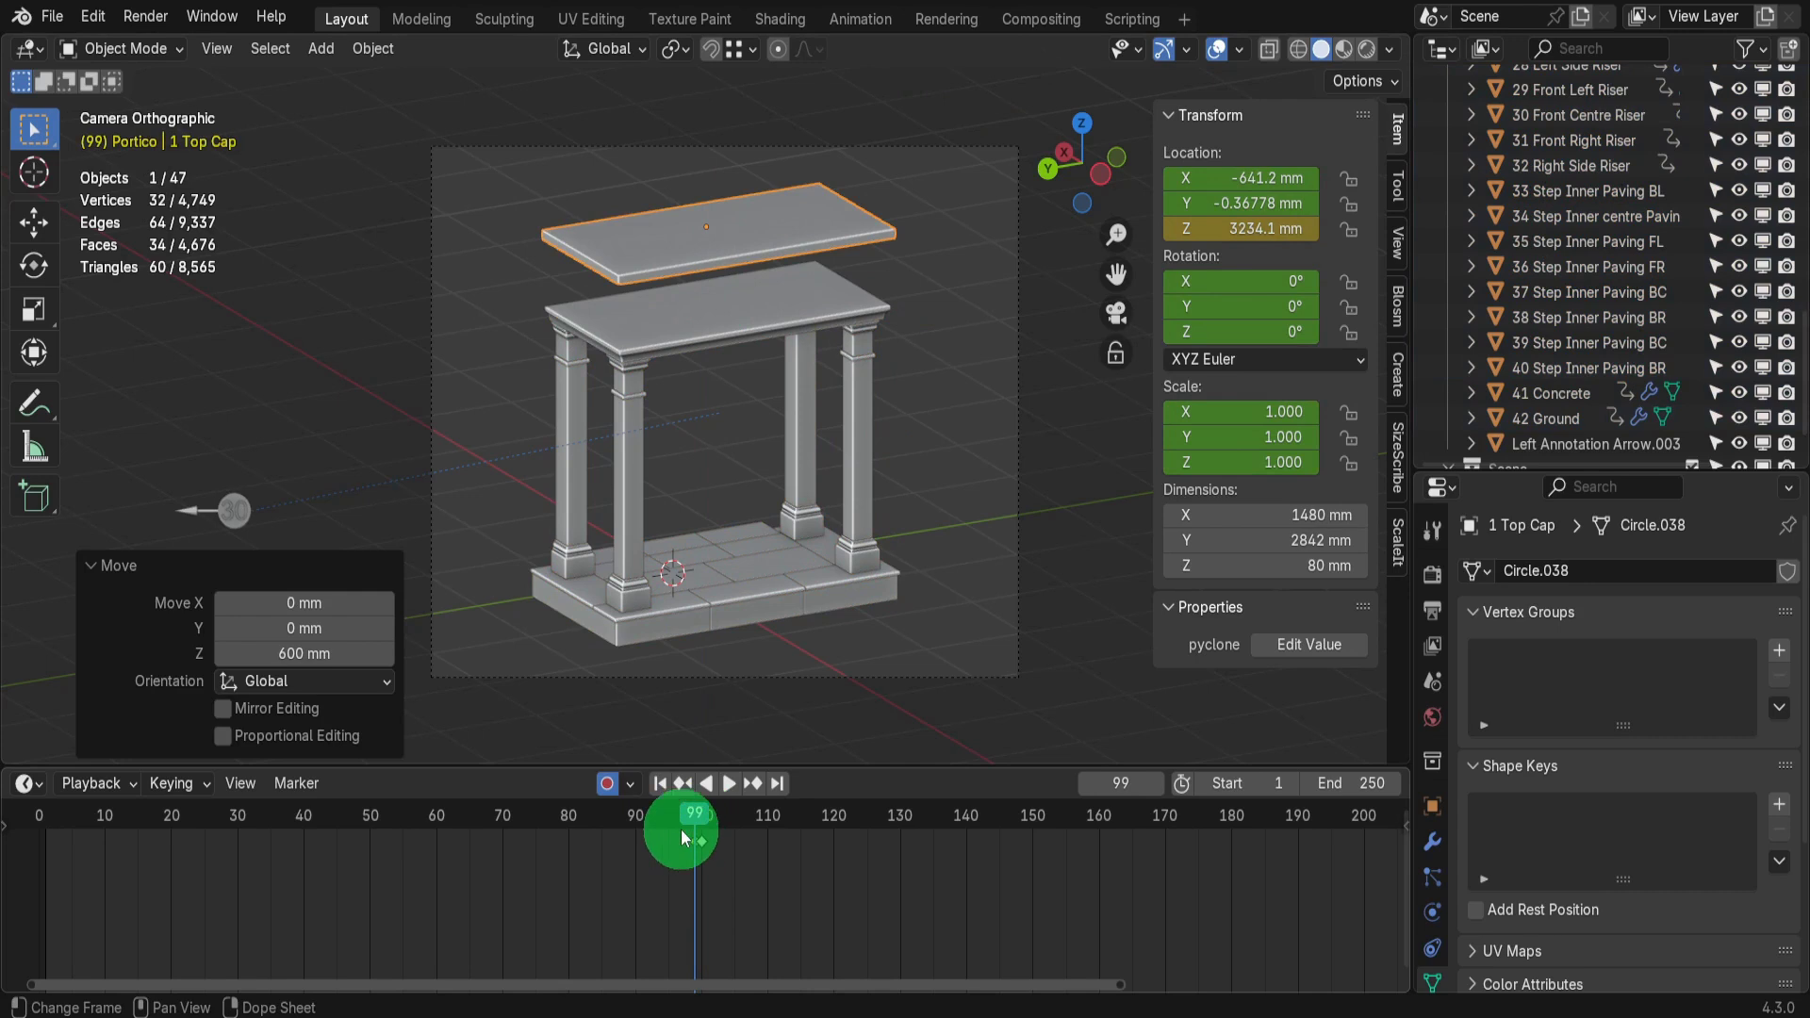
pyautogui.click(694, 818)
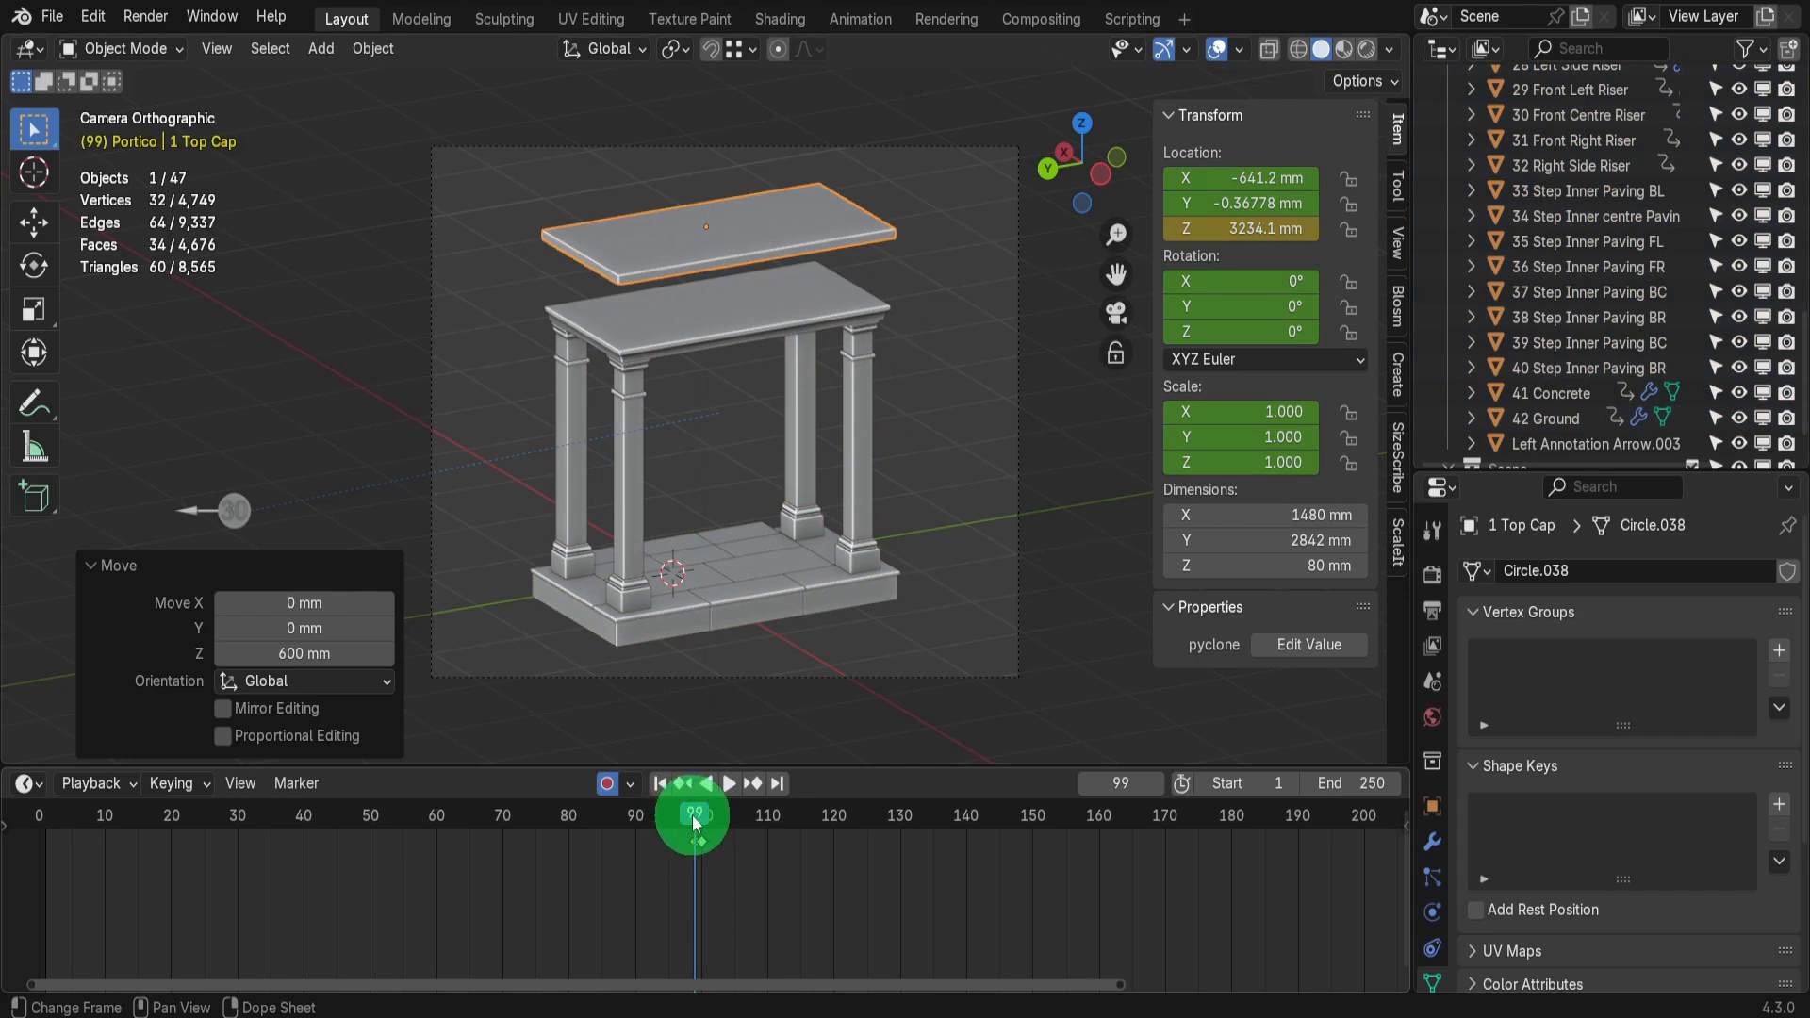
pyautogui.click(691, 818)
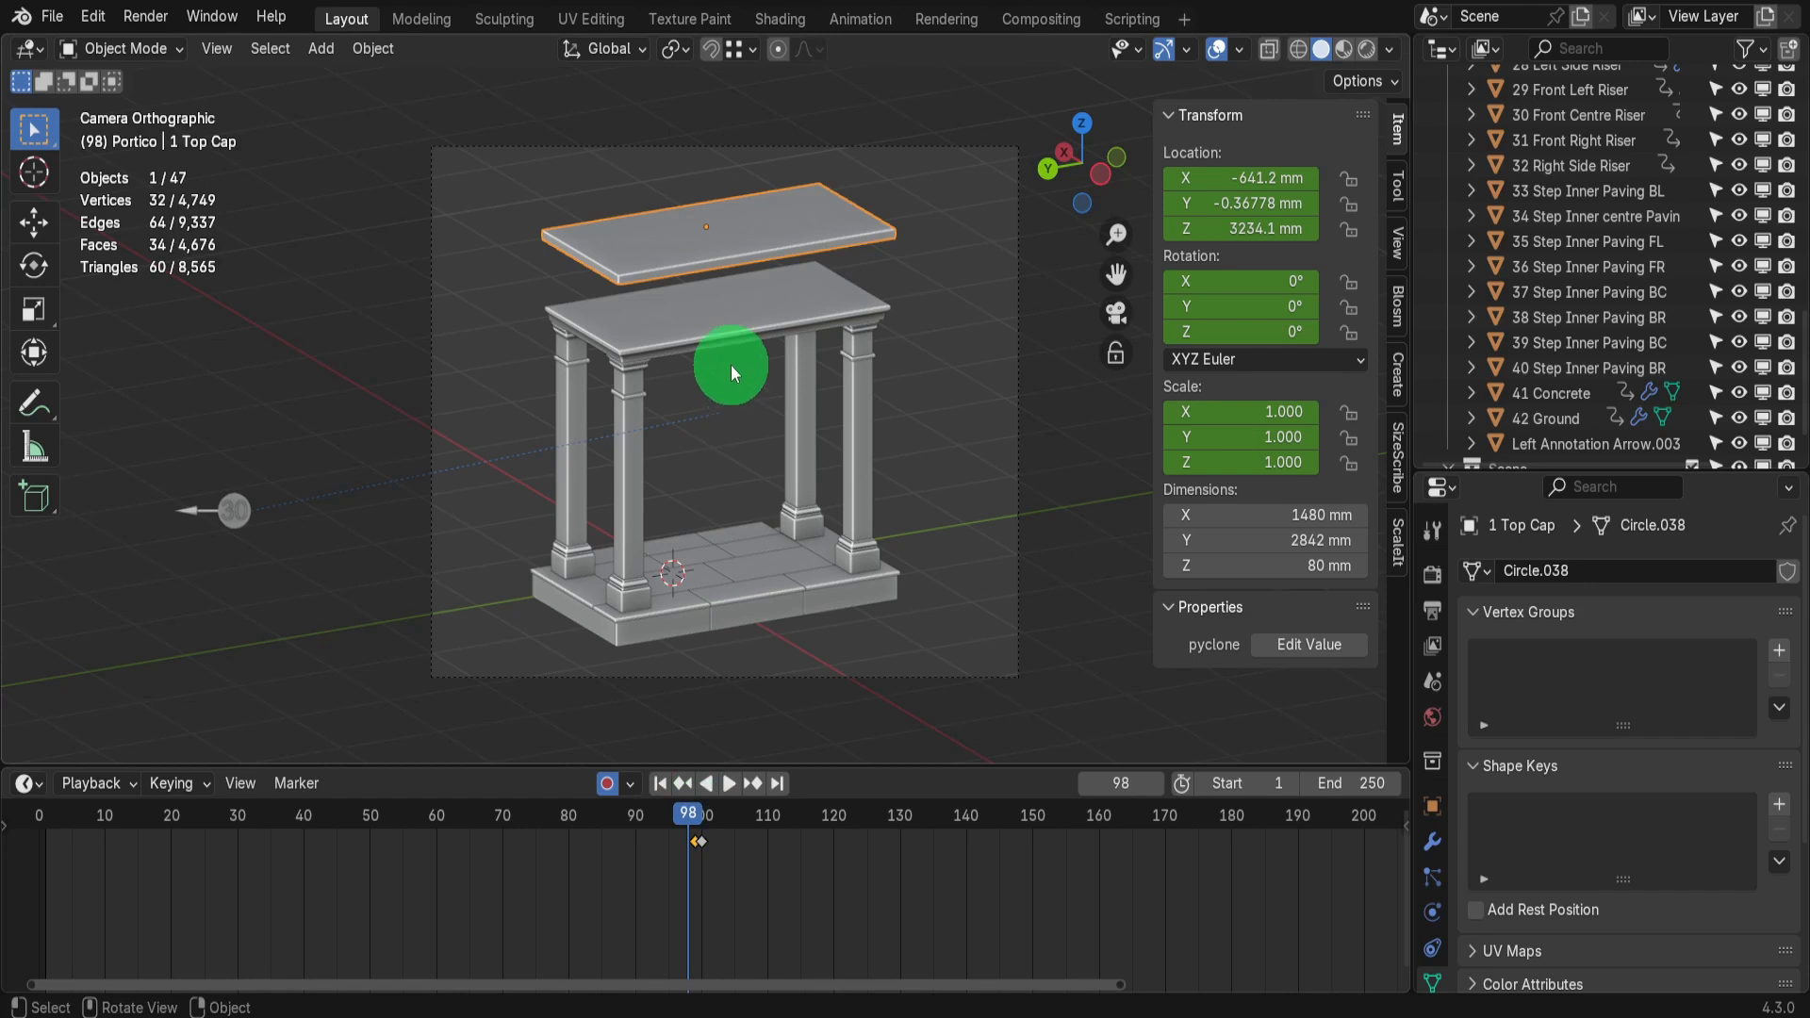
pyautogui.write('gz: 0 mm (0 mm')
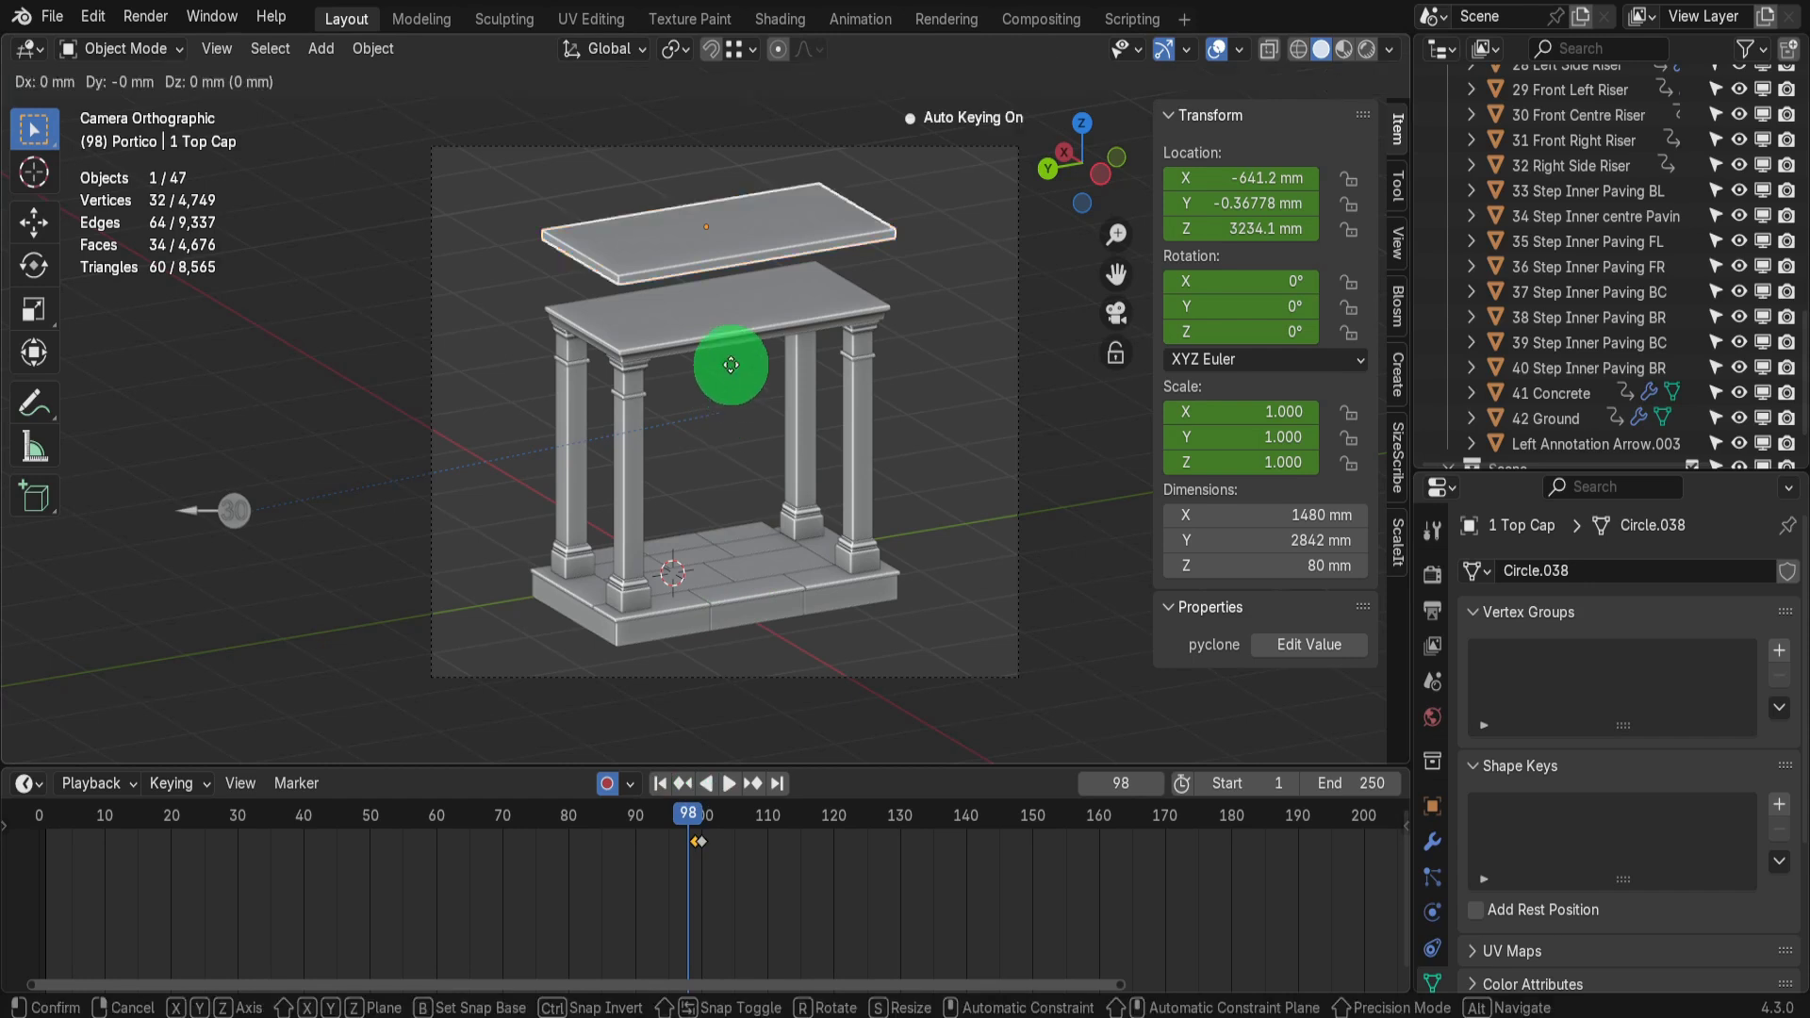
pyautogui.write('5000')
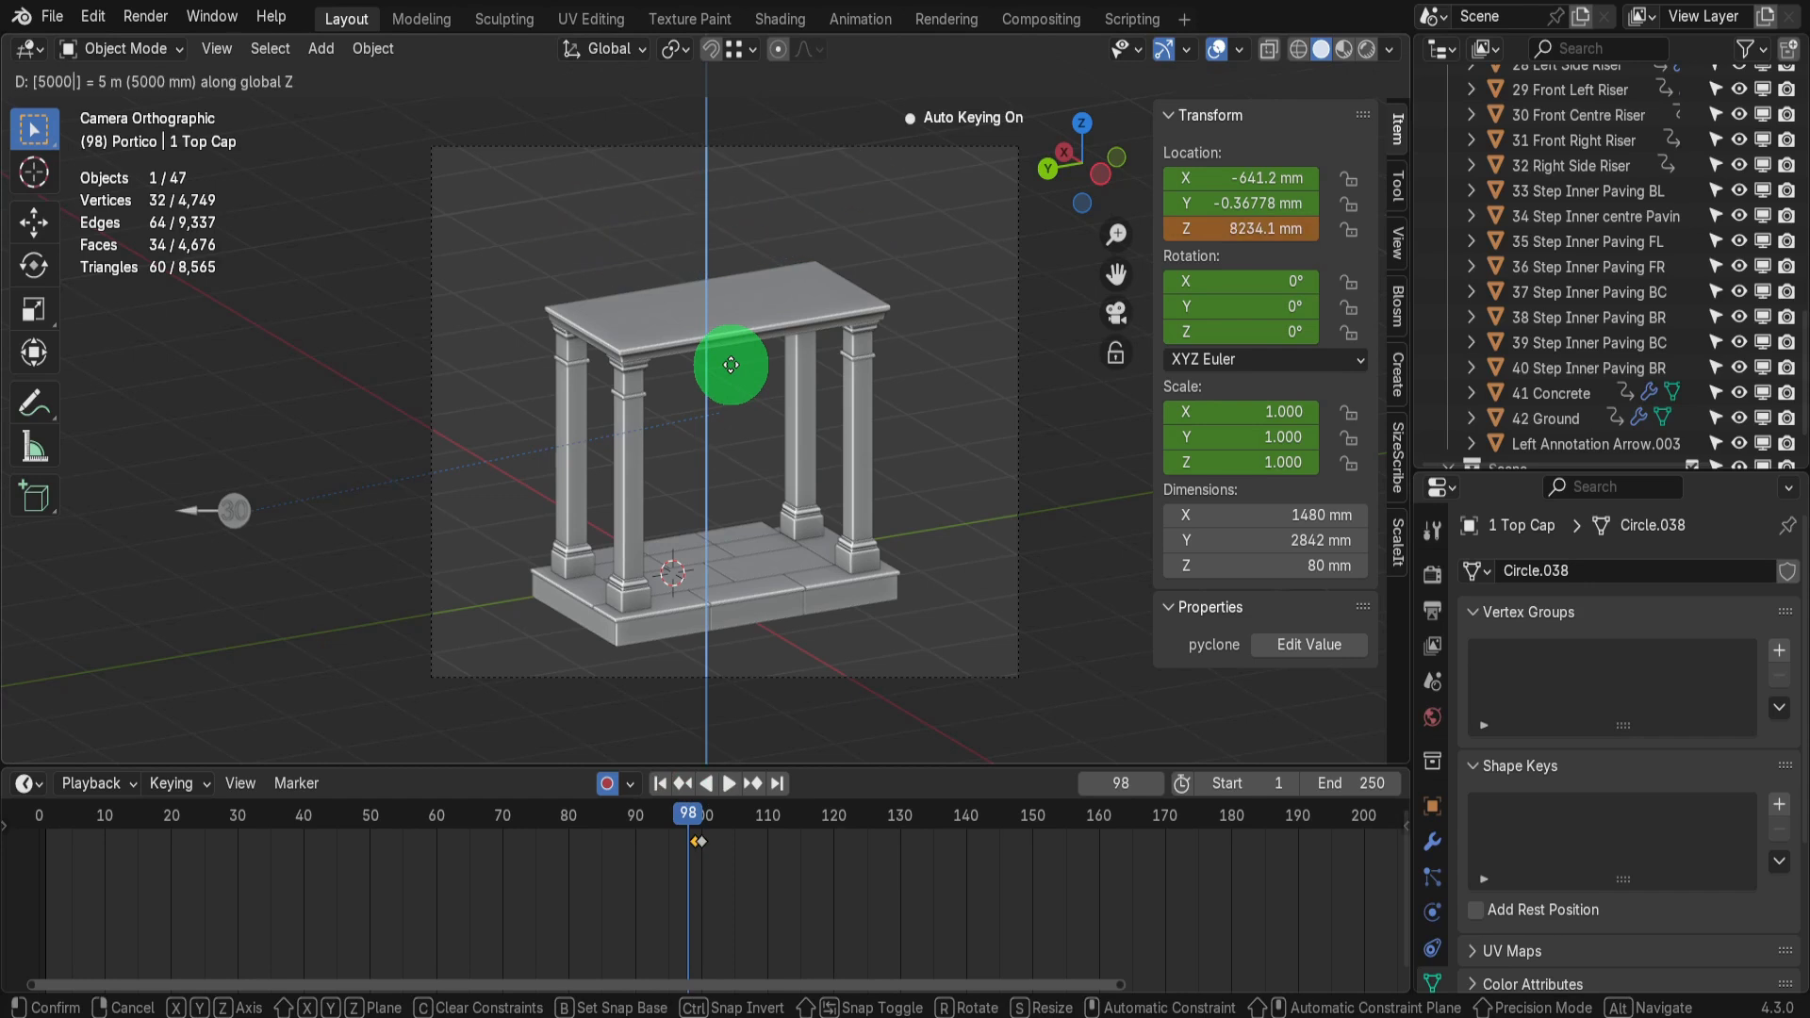
pyautogui.press('Return')
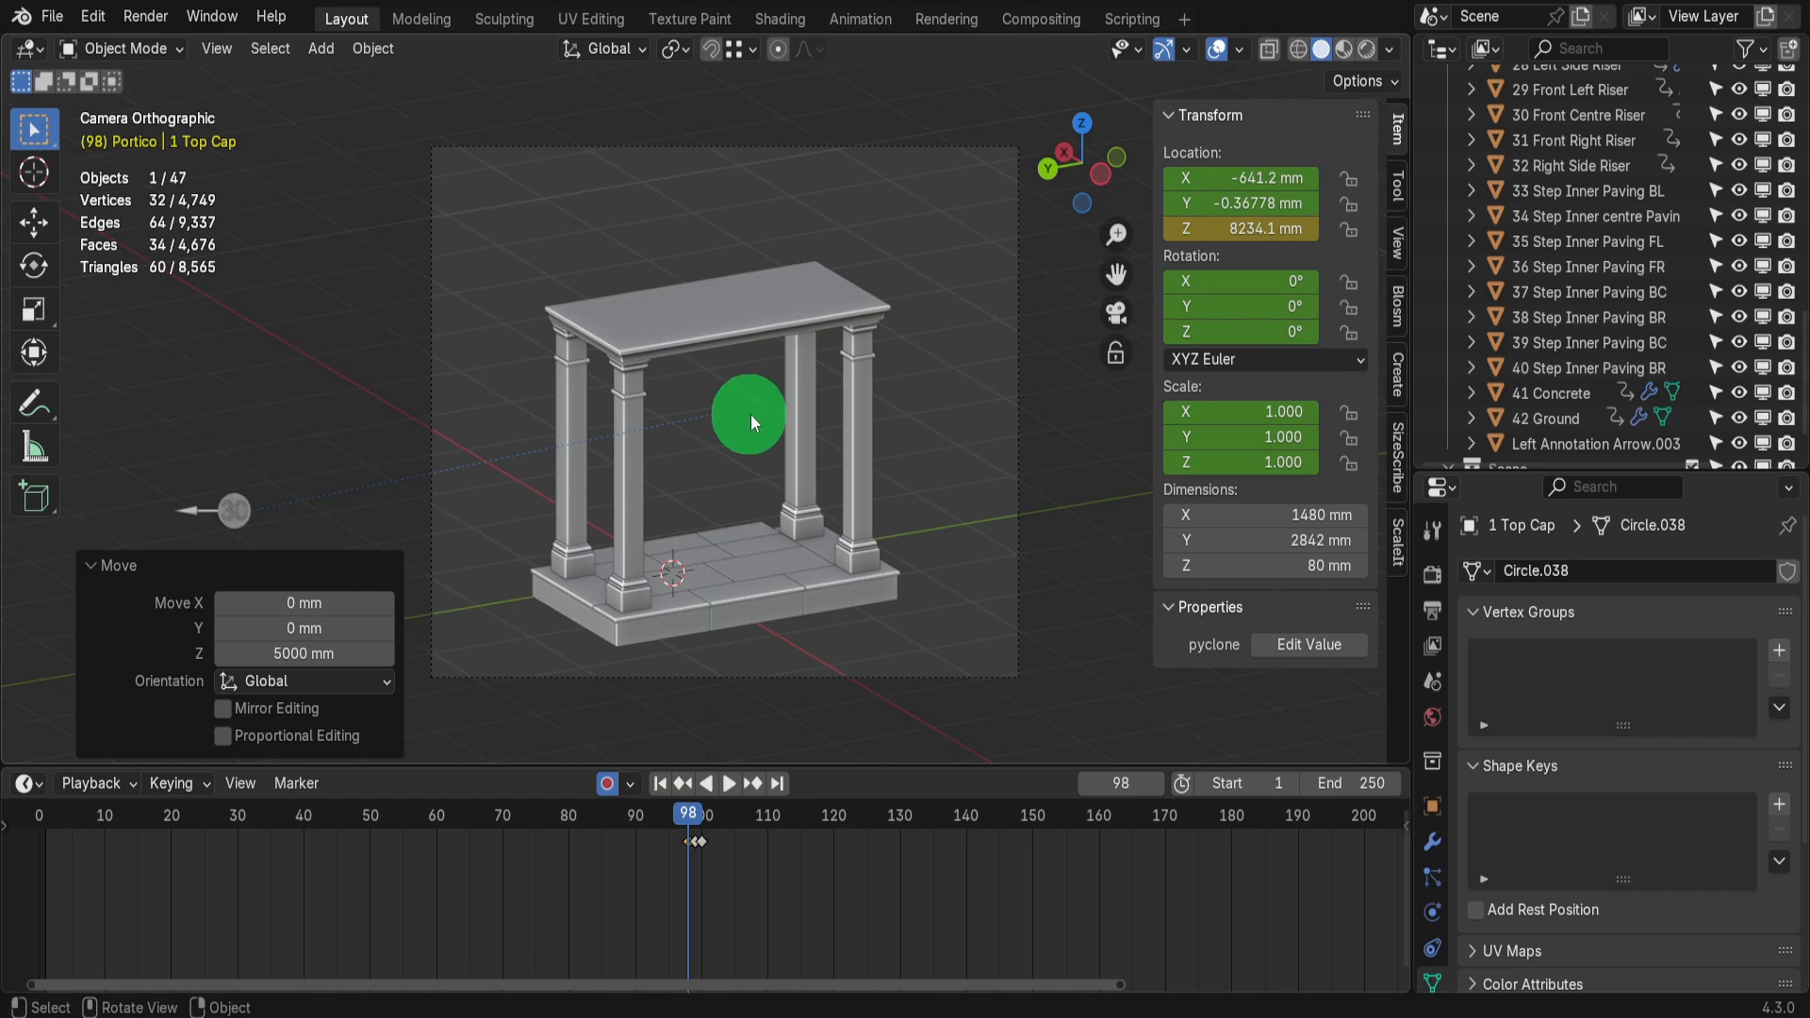
# At frame 99, keyframe the Top Moulding in its assembled position
pyautogui.click(697, 820)
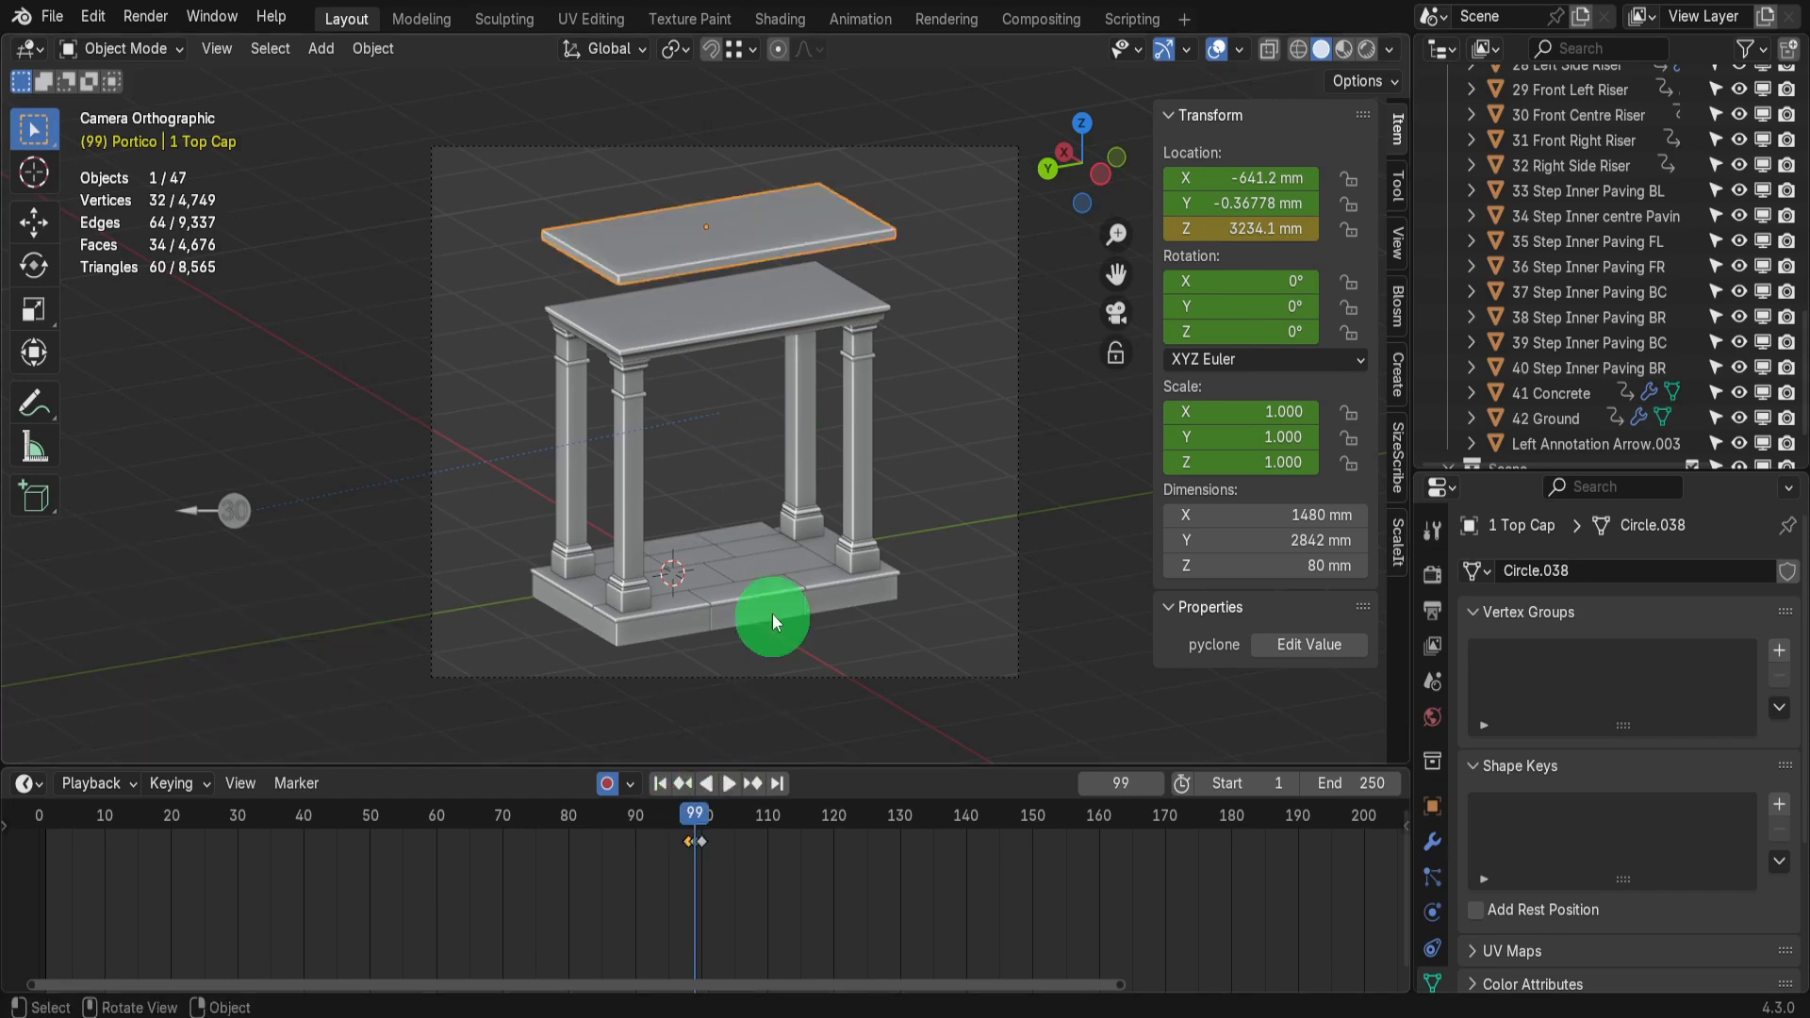
pyautogui.click(726, 313)
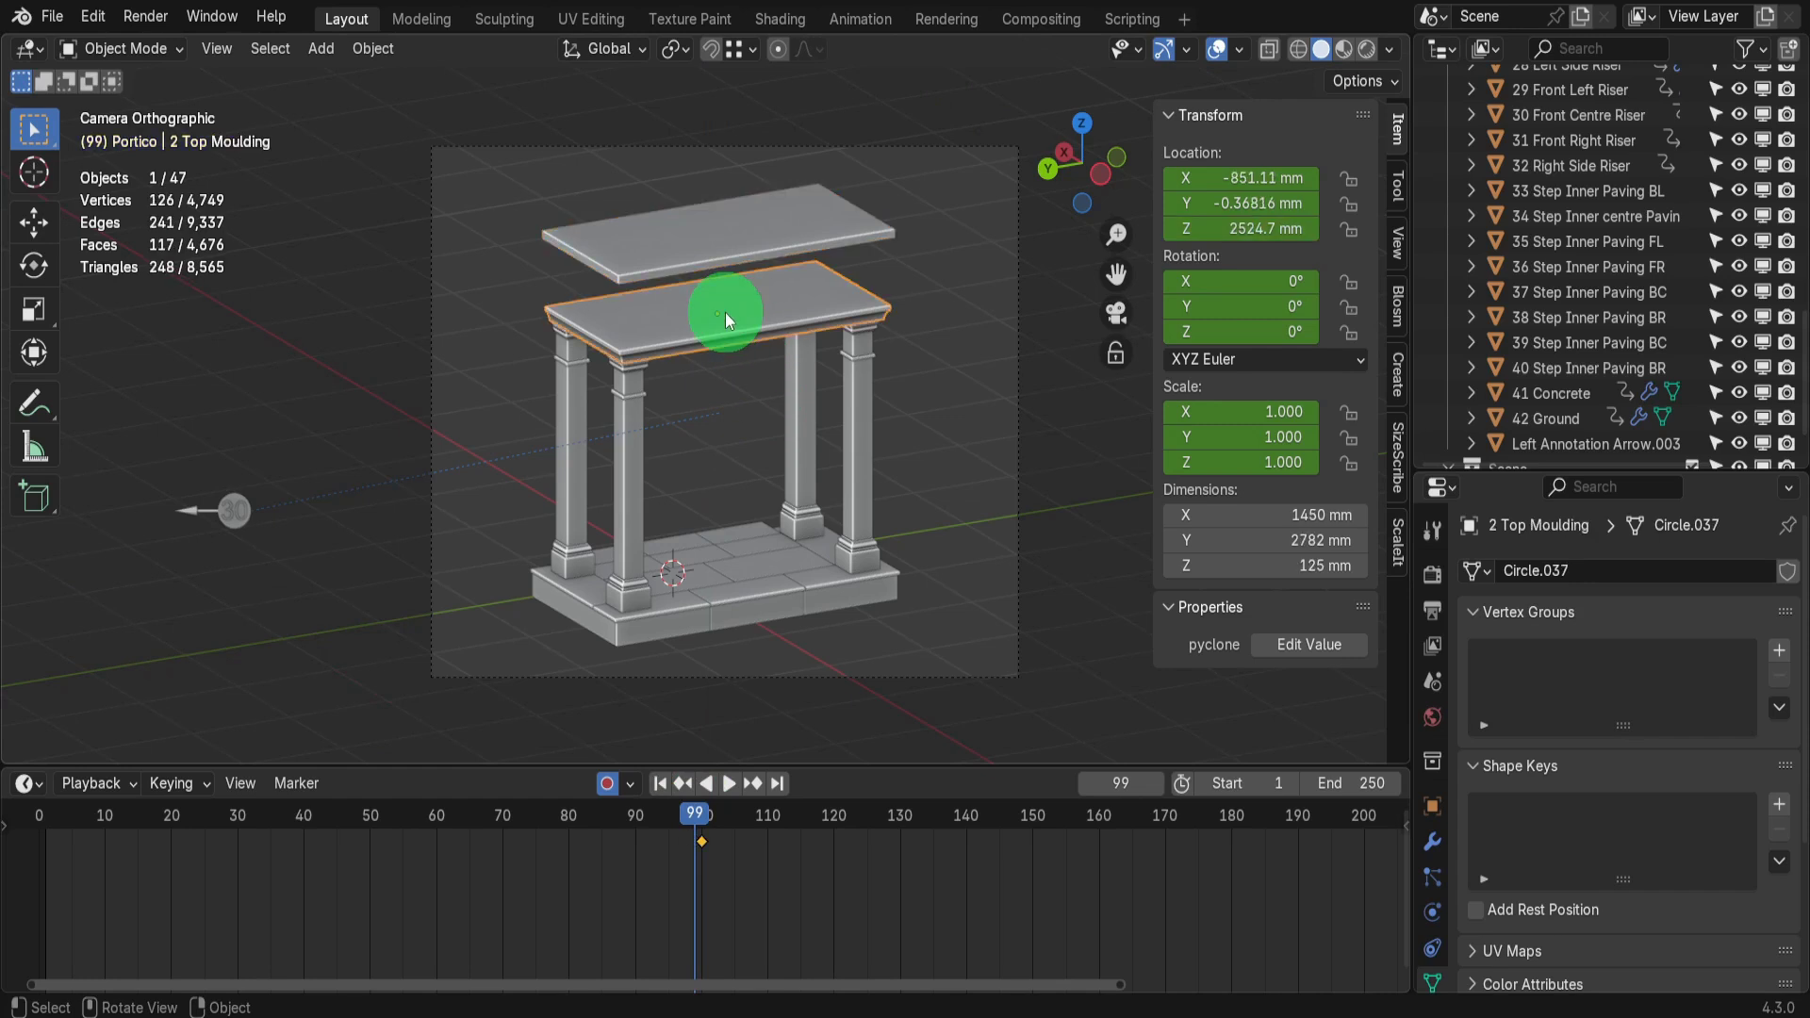
pyautogui.press('i')
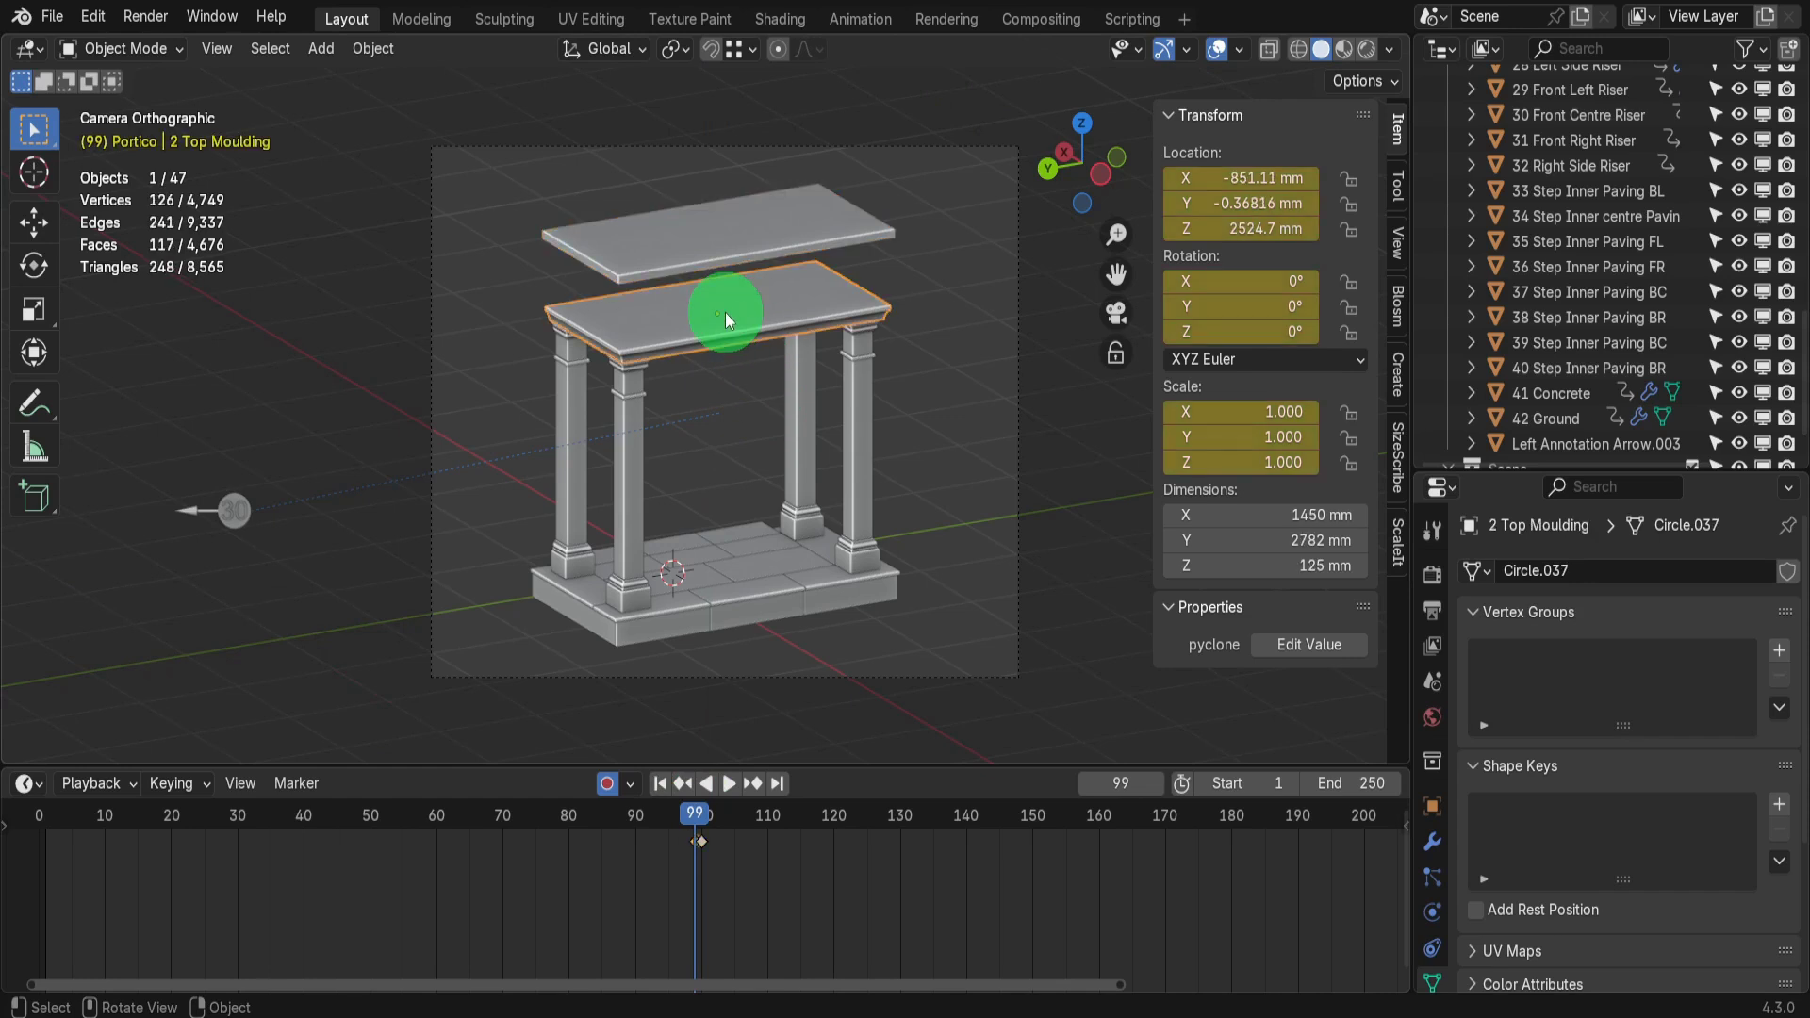
# Raise the Top Moulding 600 mm at frame 98, then 5000 mm at frame 97
pyautogui.press('Left')
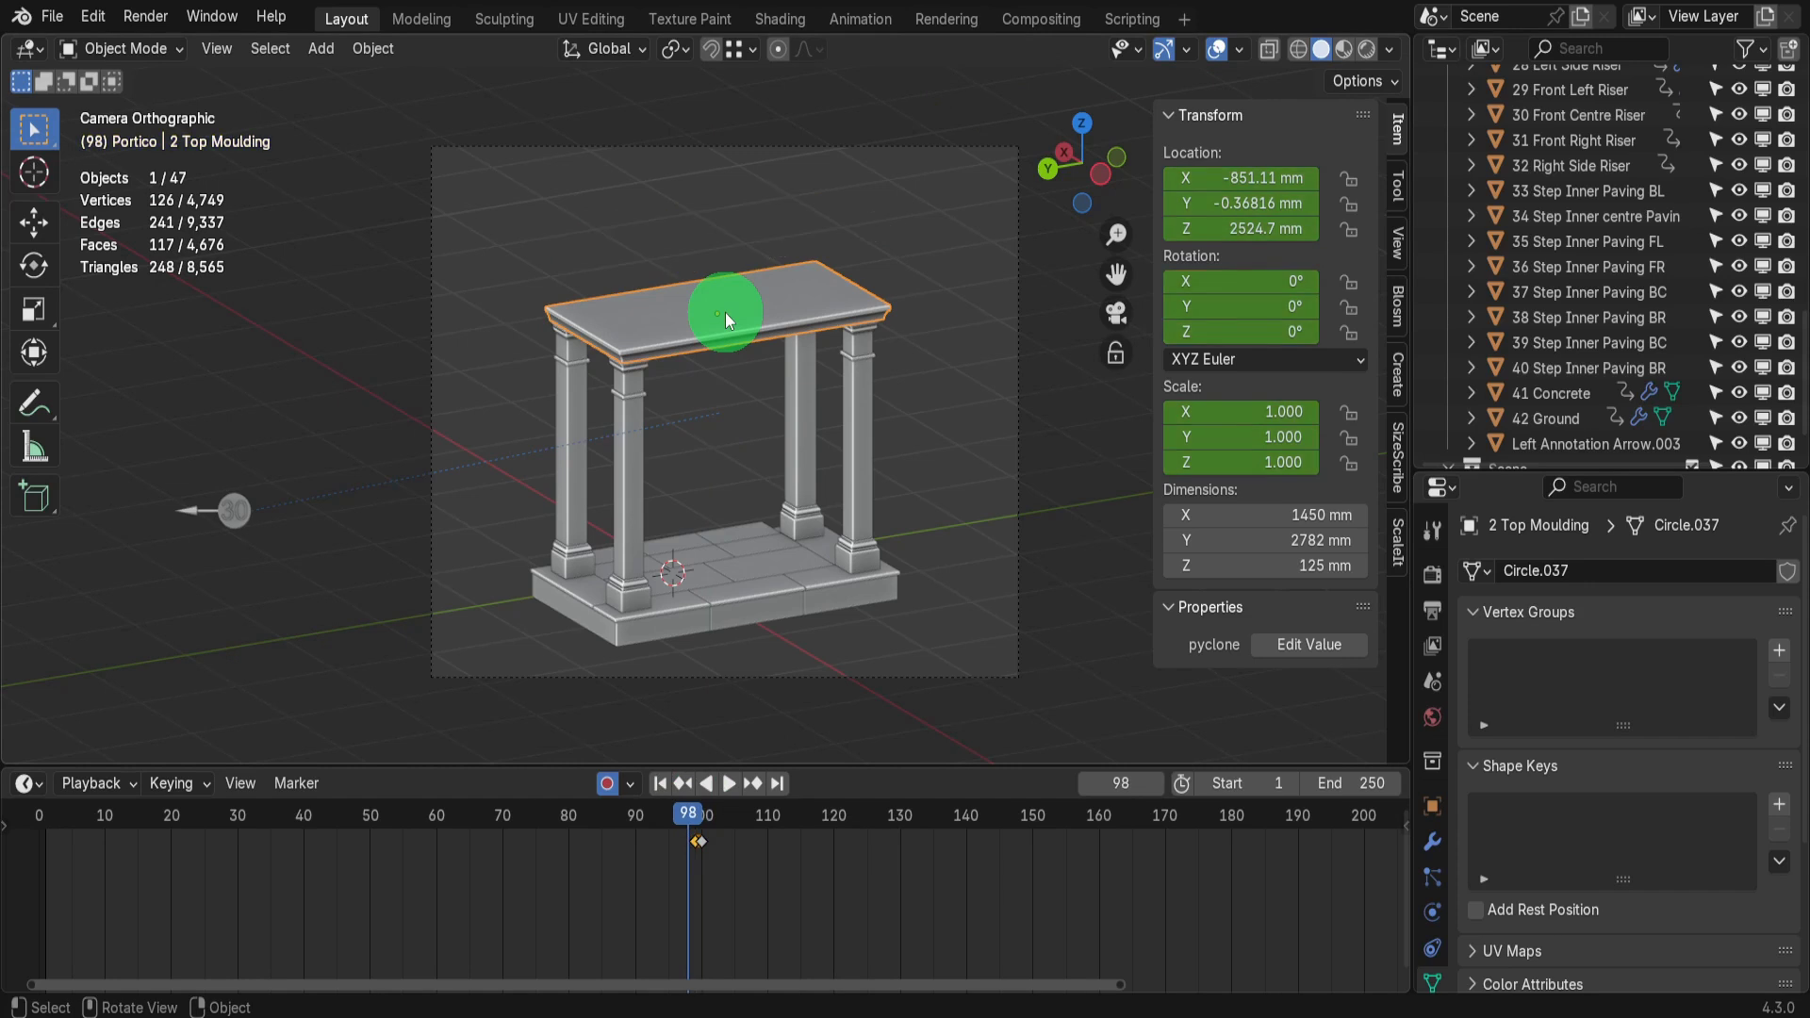
pyautogui.write('gz')
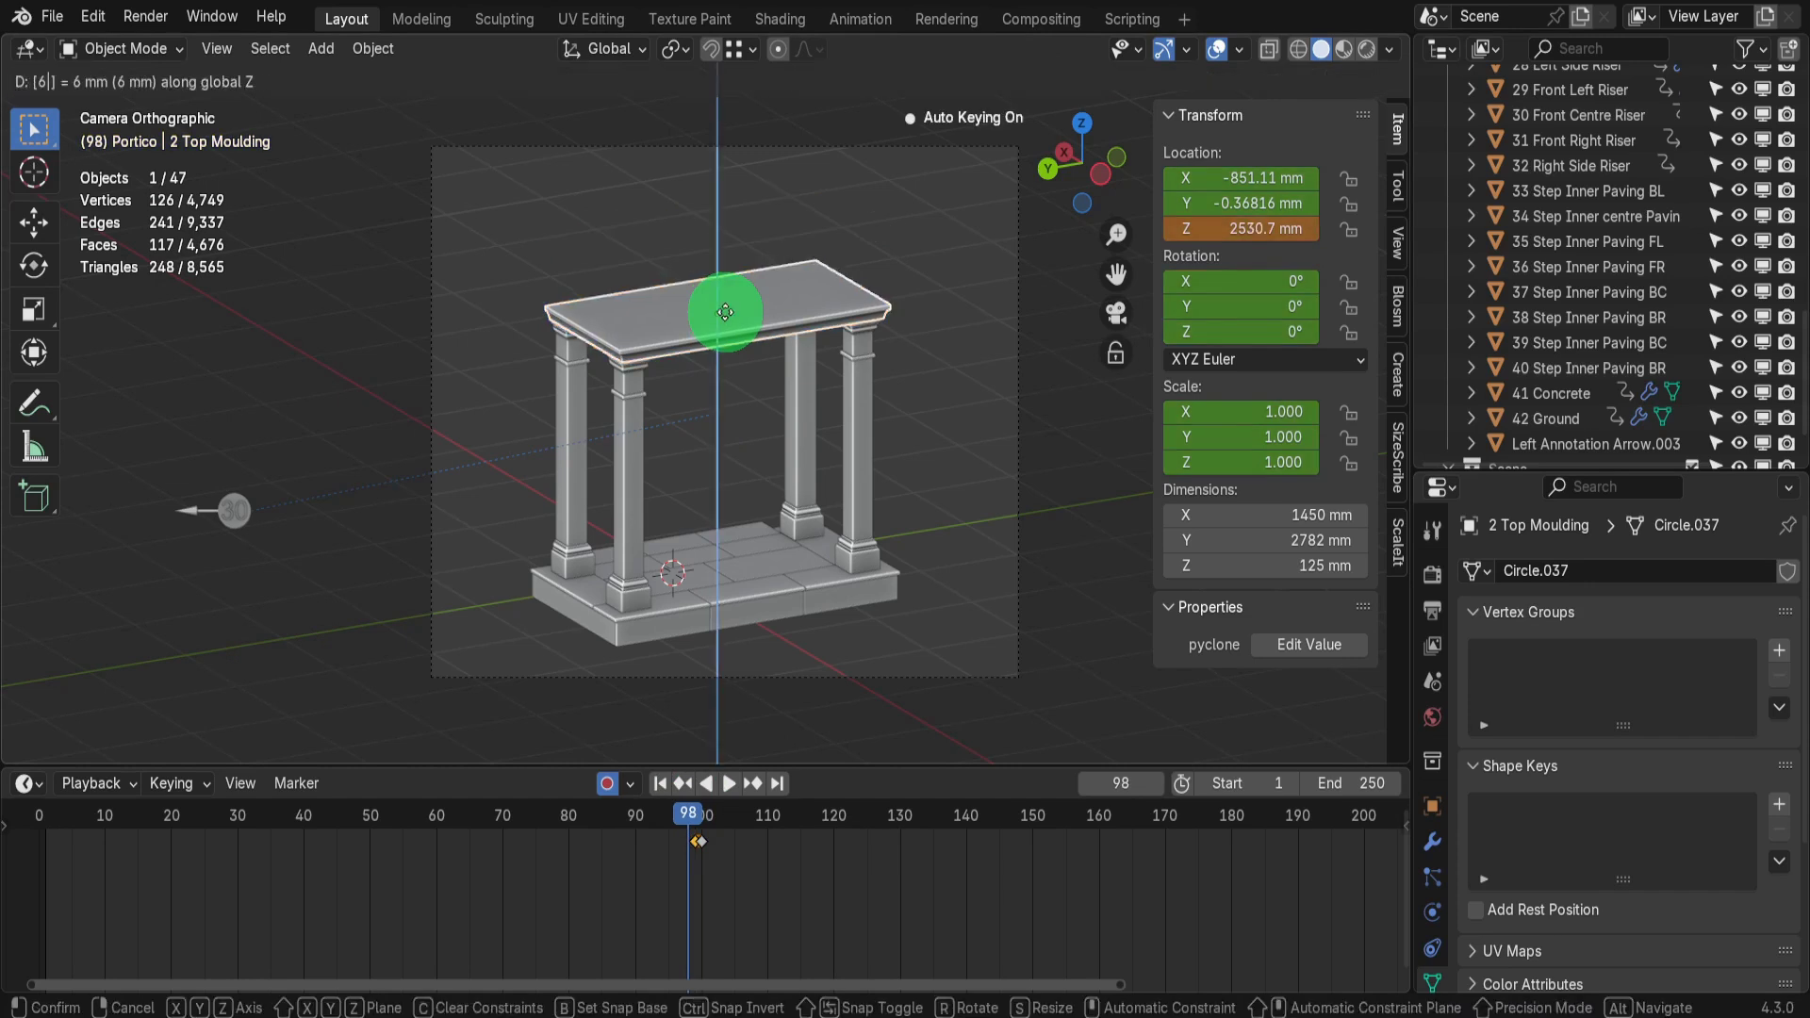
pyautogui.write('600')
pyautogui.press('Return')
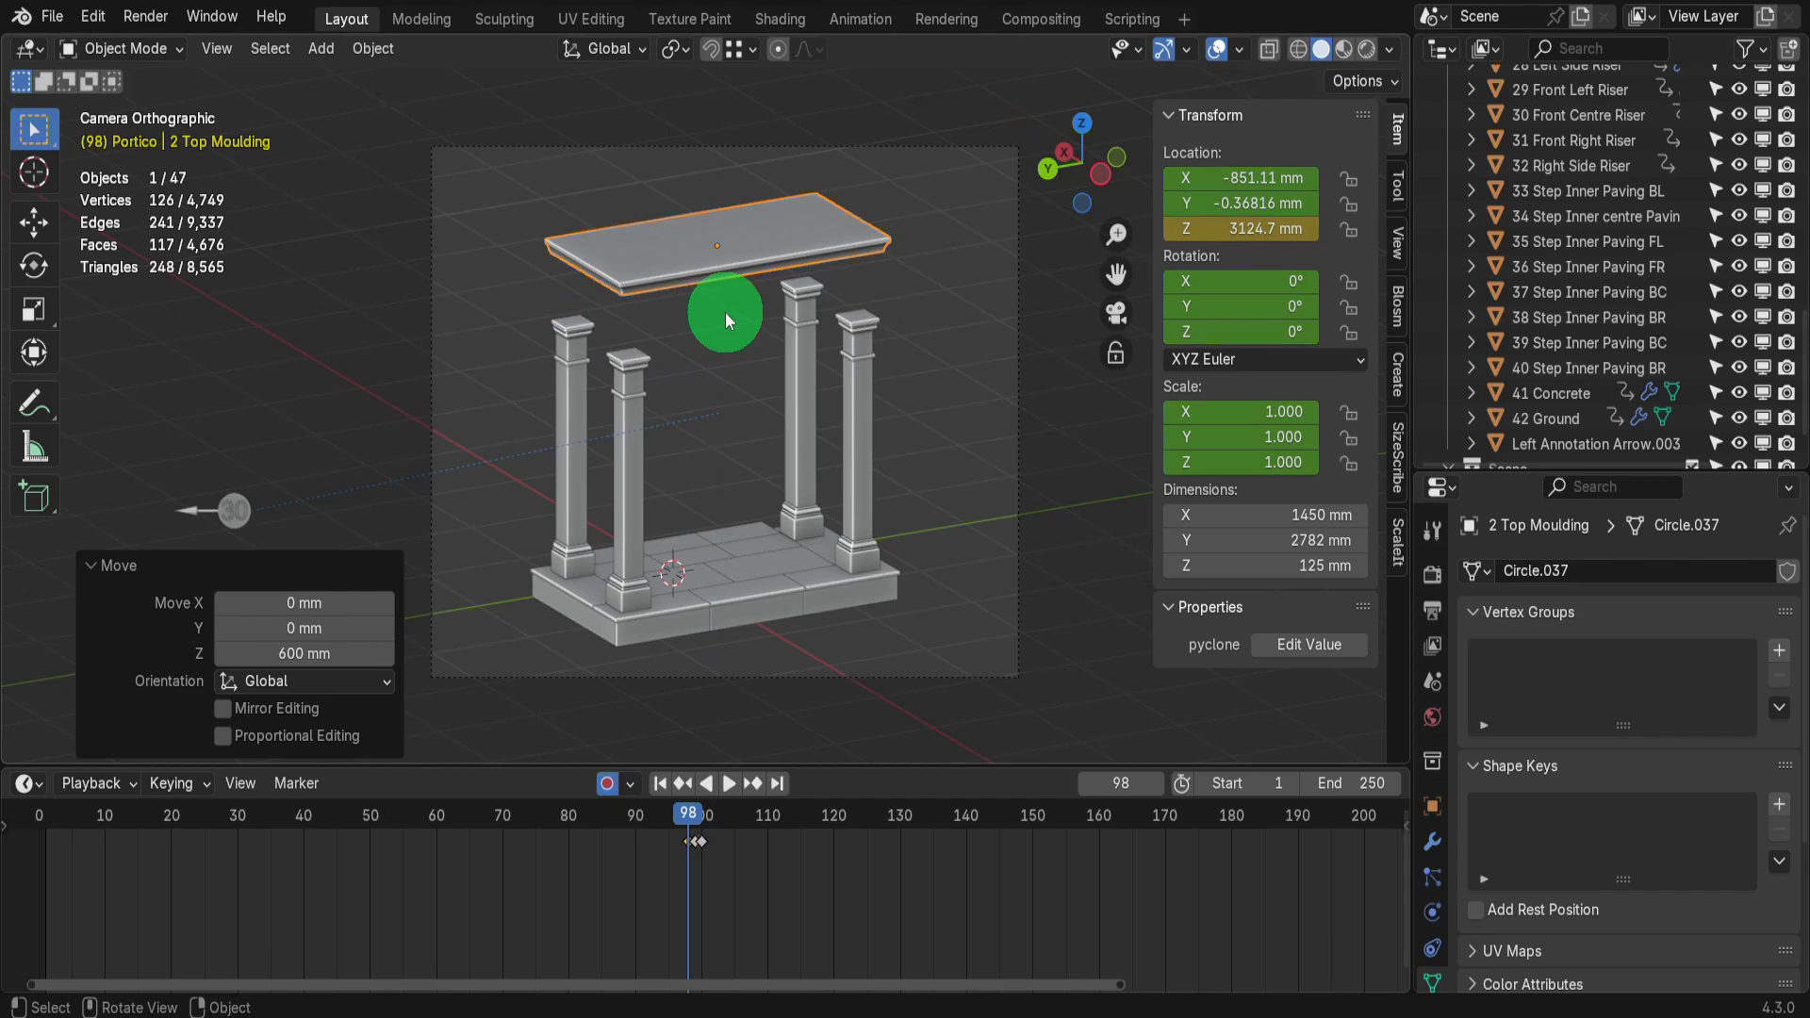
pyautogui.press('Left')
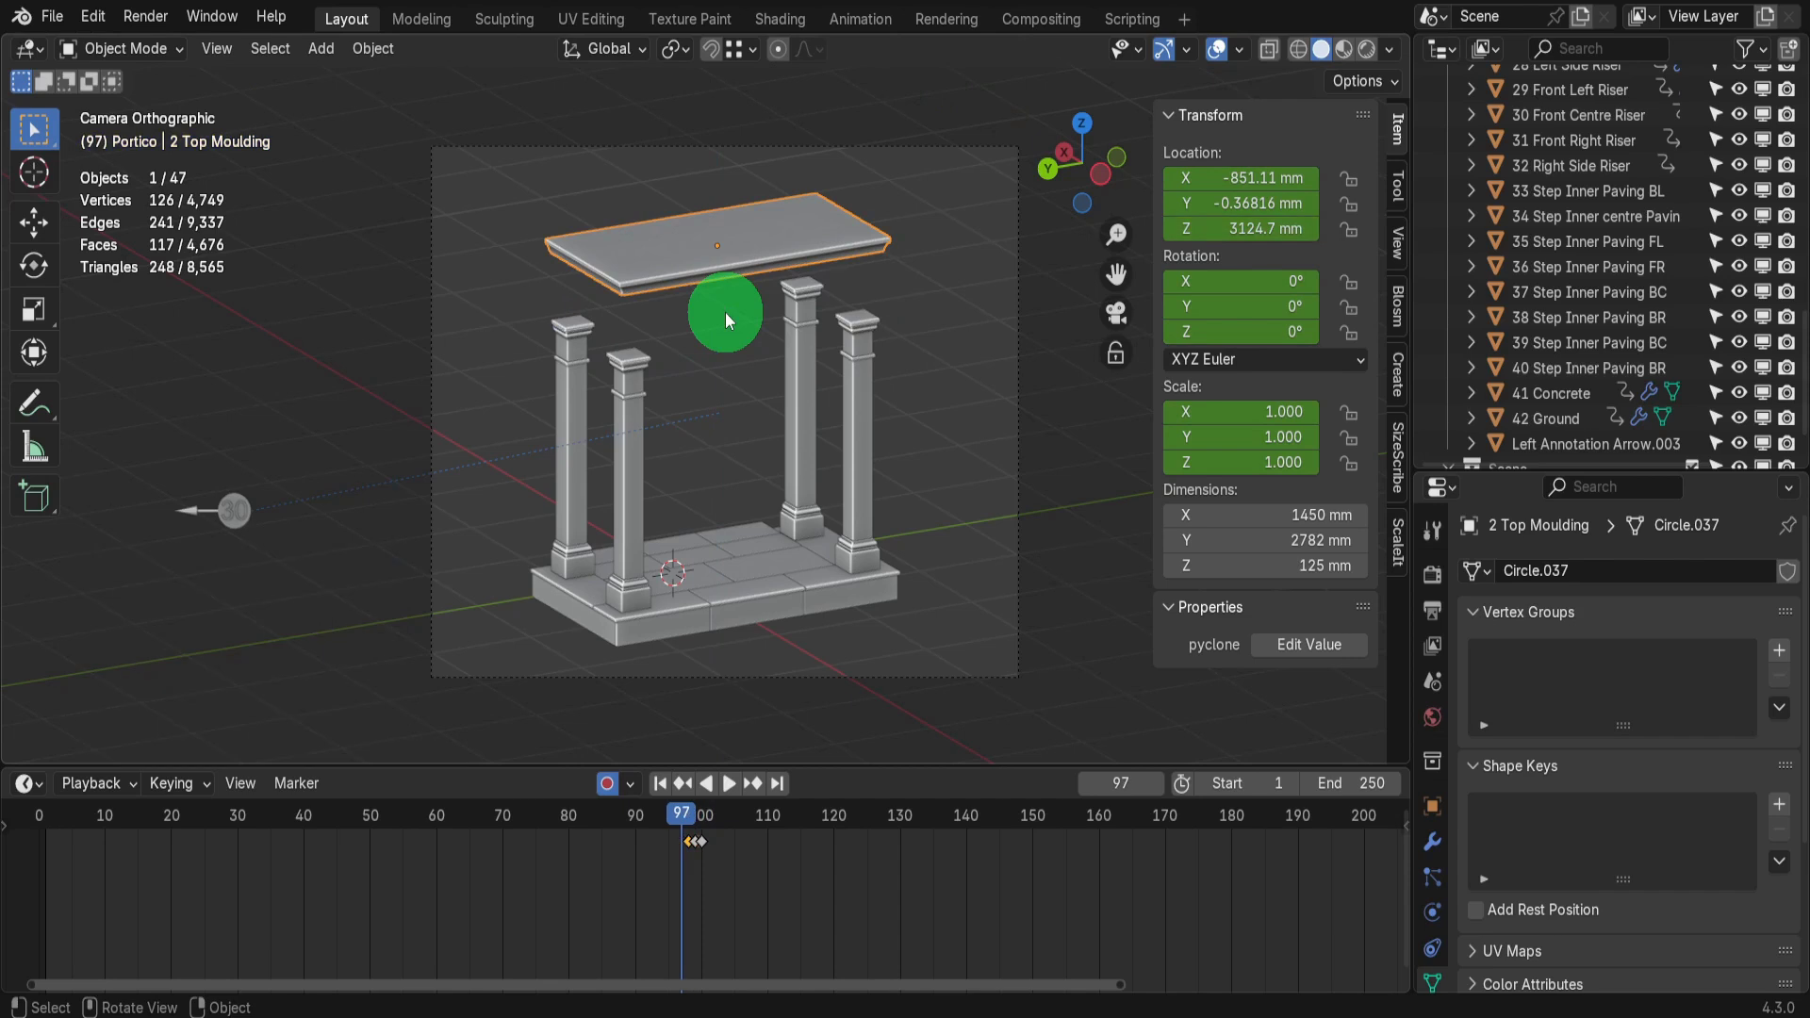
pyautogui.write('gz')
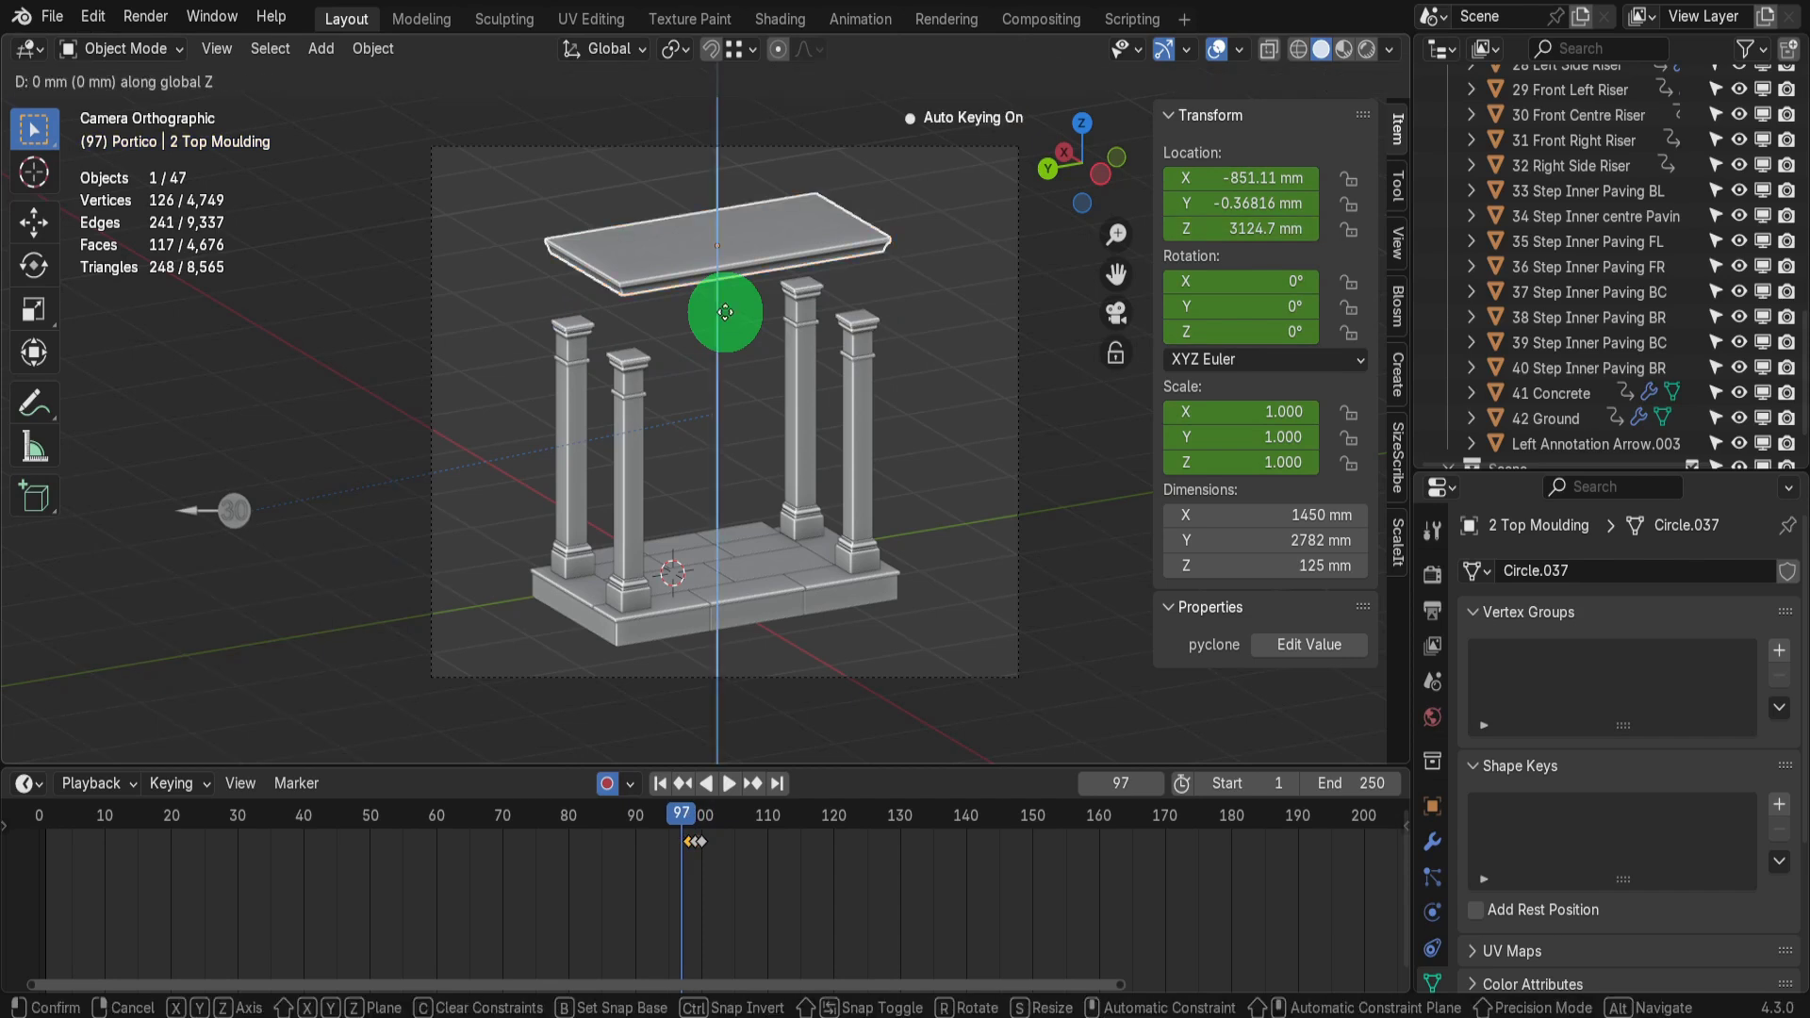
pyautogui.write('5000')
pyautogui.press('Return')
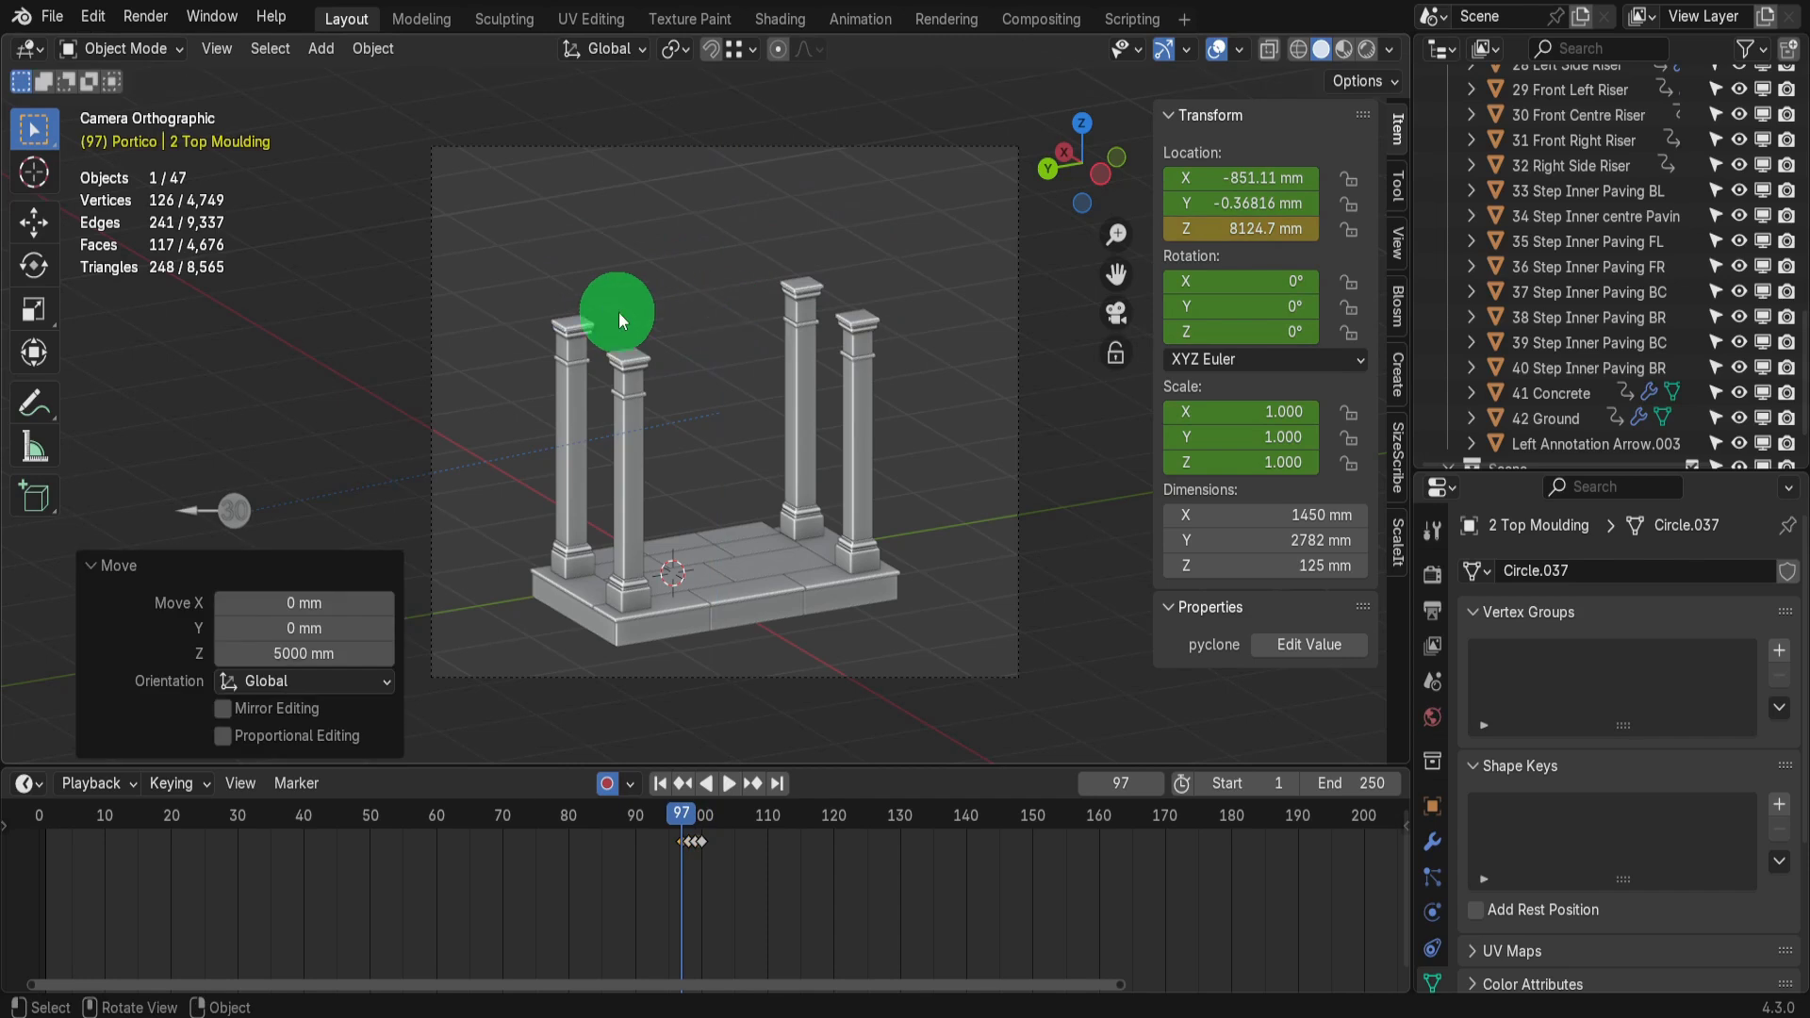
# Select the four column caps and keyframe them in place at frame 98
pyautogui.click(573, 325)
pyautogui.keyDown('shift'); pyautogui.click(628, 359); pyautogui.keyUp('shift')
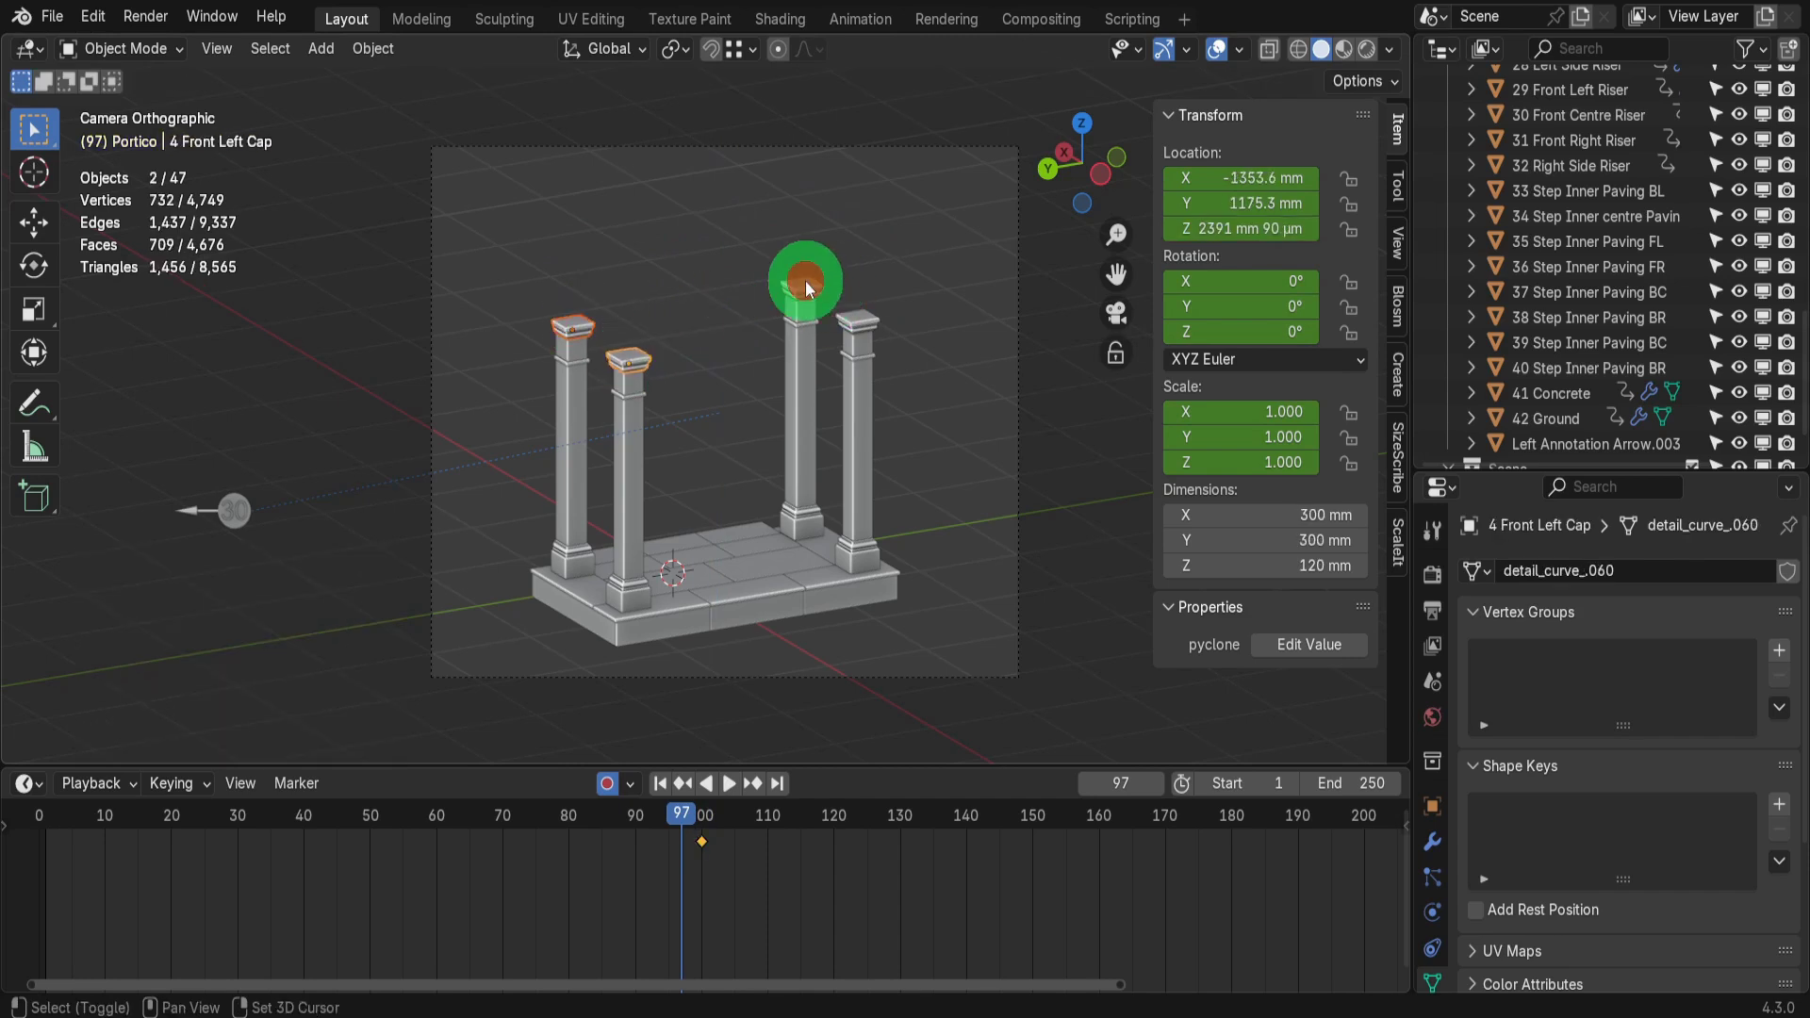
pyautogui.keyDown('shift'); pyautogui.click(803, 288); pyautogui.keyUp('shift')
pyautogui.keyDown('shift'); pyautogui.click(854, 322); pyautogui.keyUp('shift')
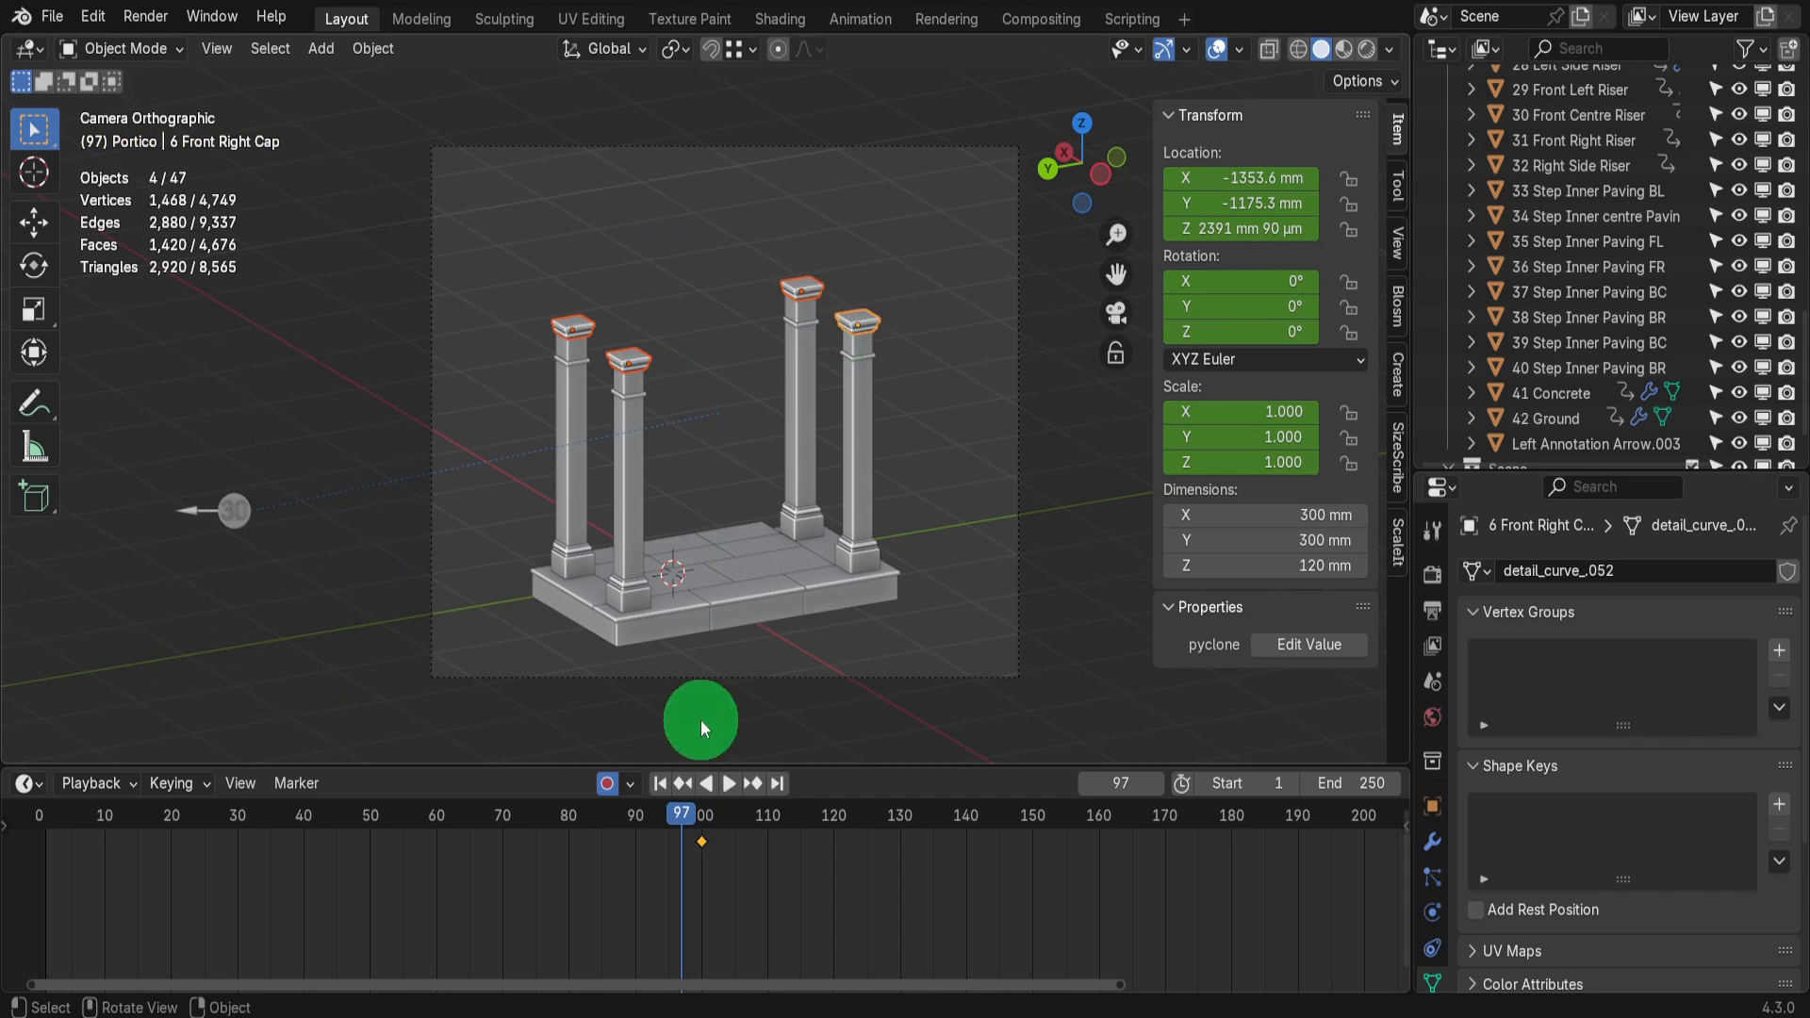
pyautogui.press('Right')
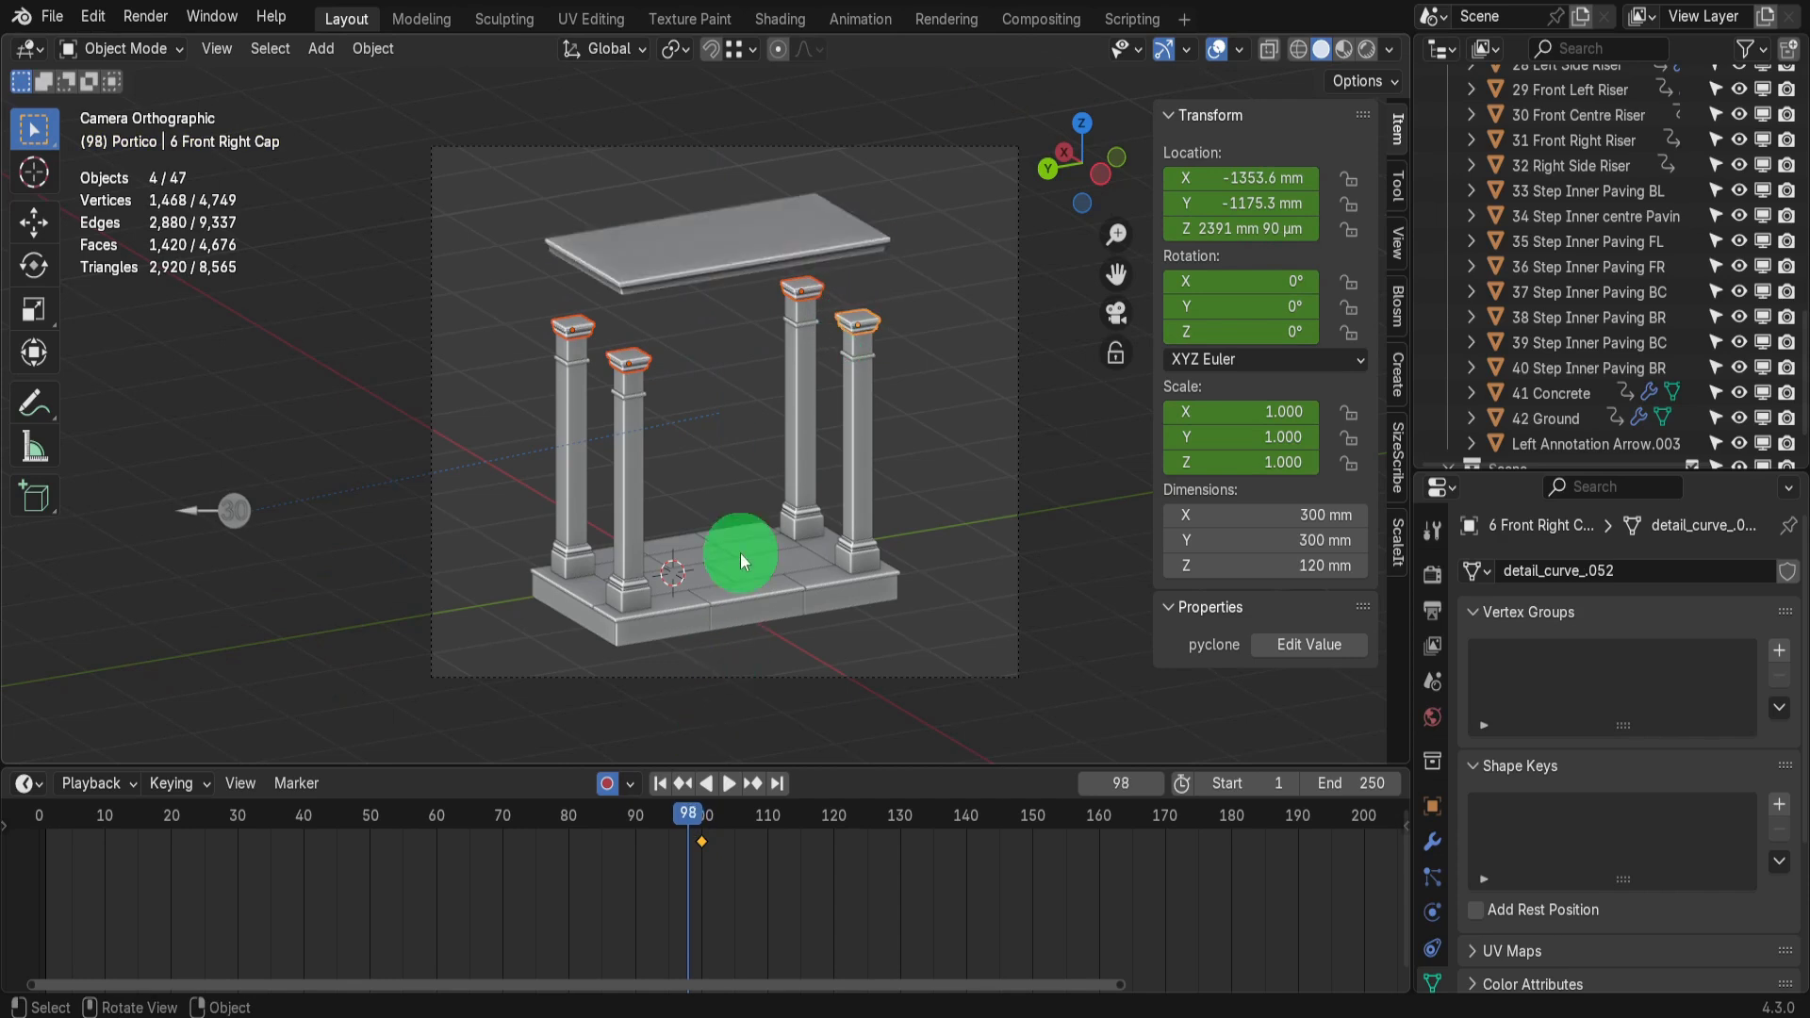
pyautogui.press('i')
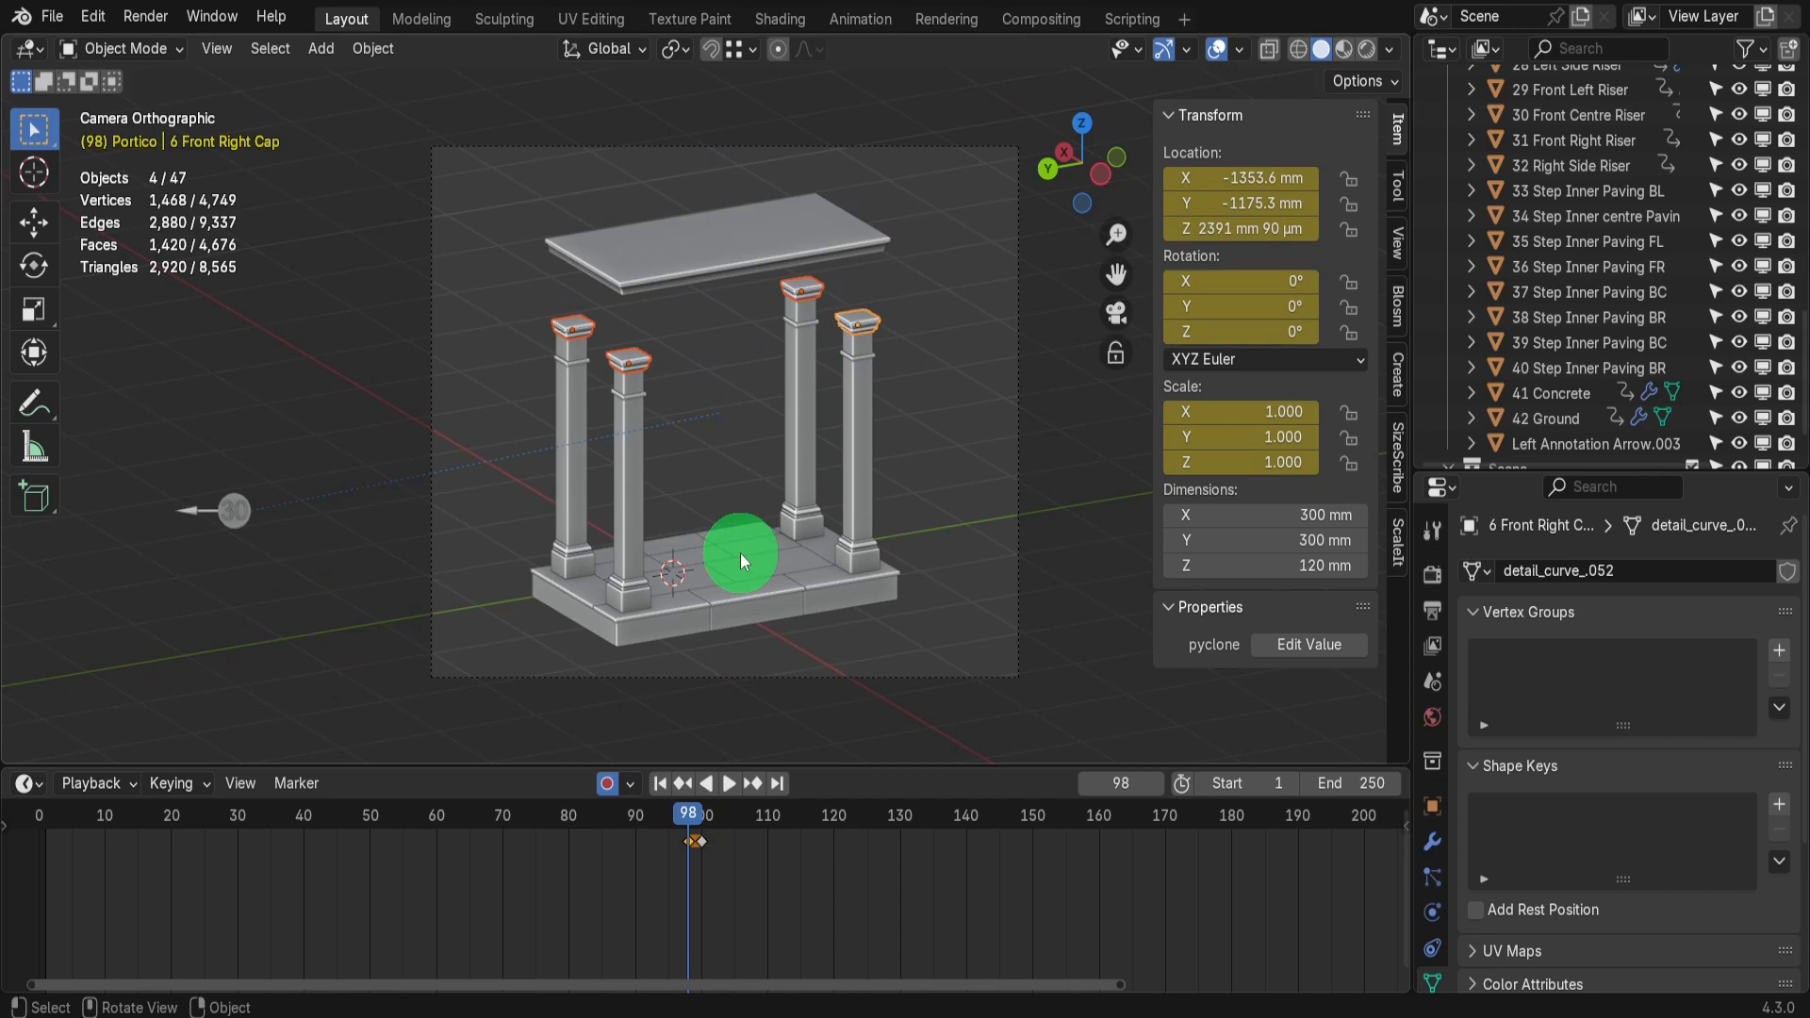
# At frame 97, with Affect Only Locations on, spread the caps 1.5× and raise them 600 mm
pyautogui.press('Left')
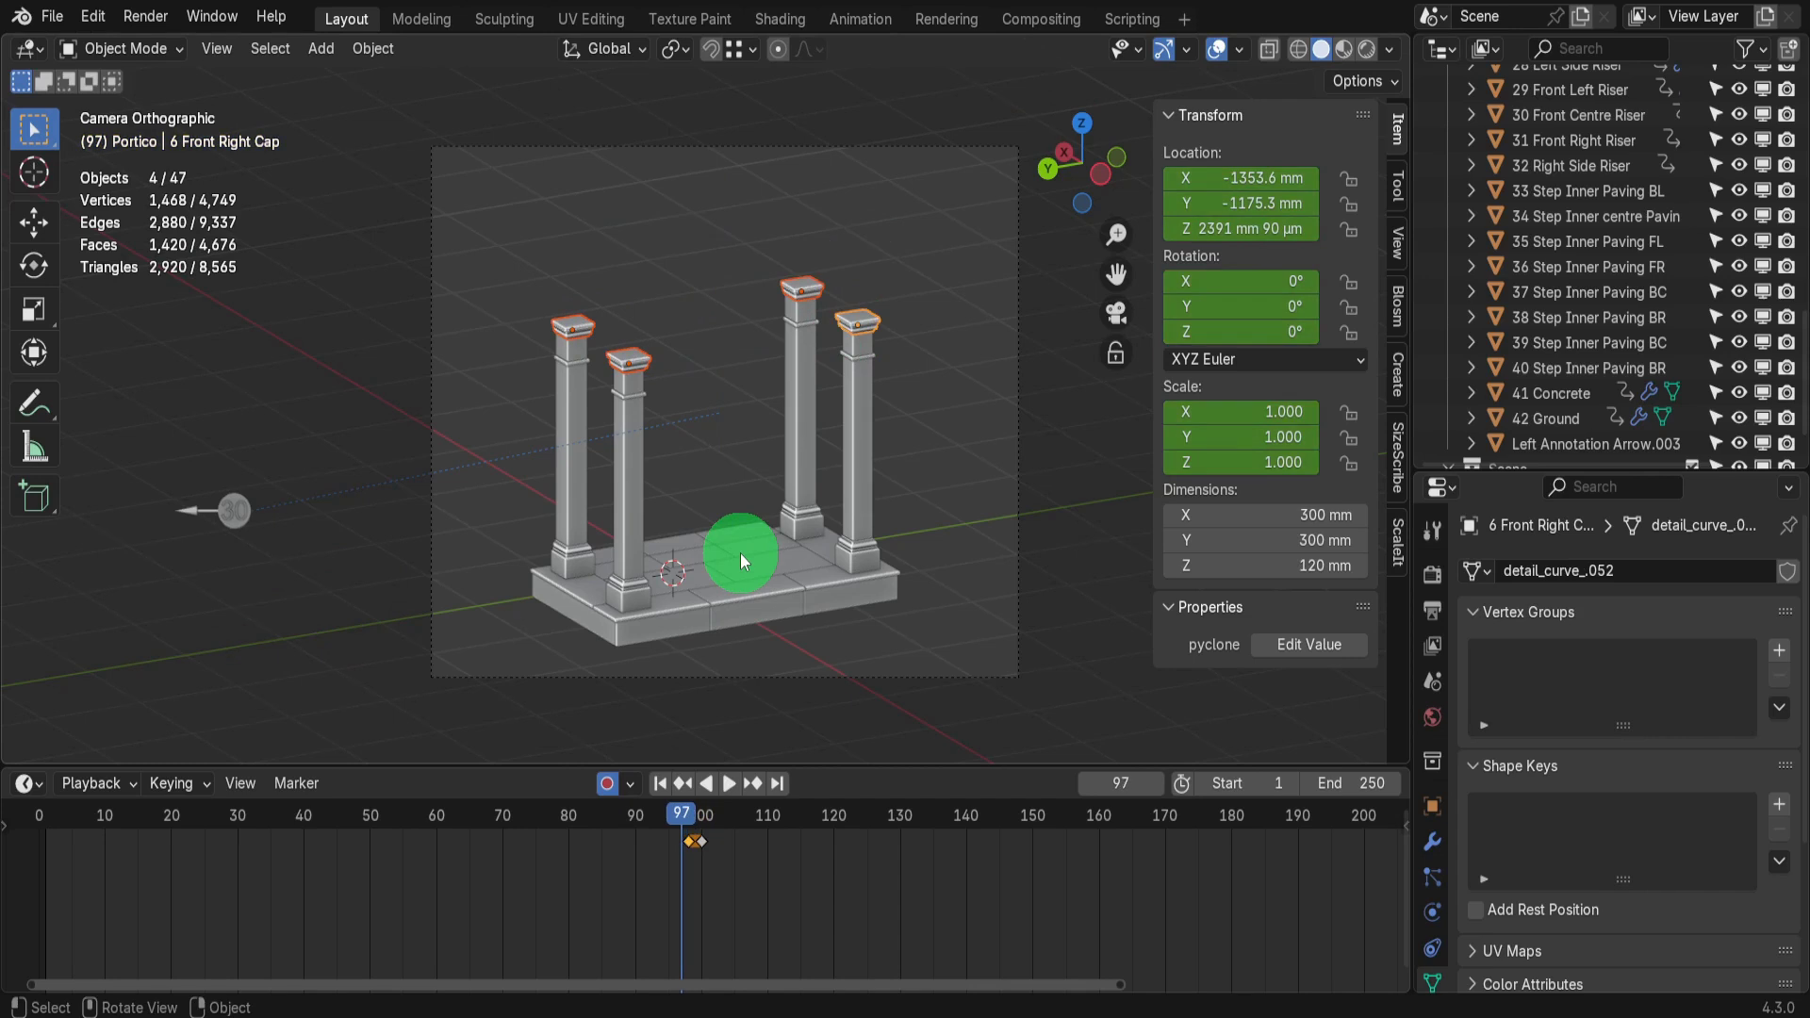
pyautogui.click(1433, 533)
pyautogui.click(1611, 697)
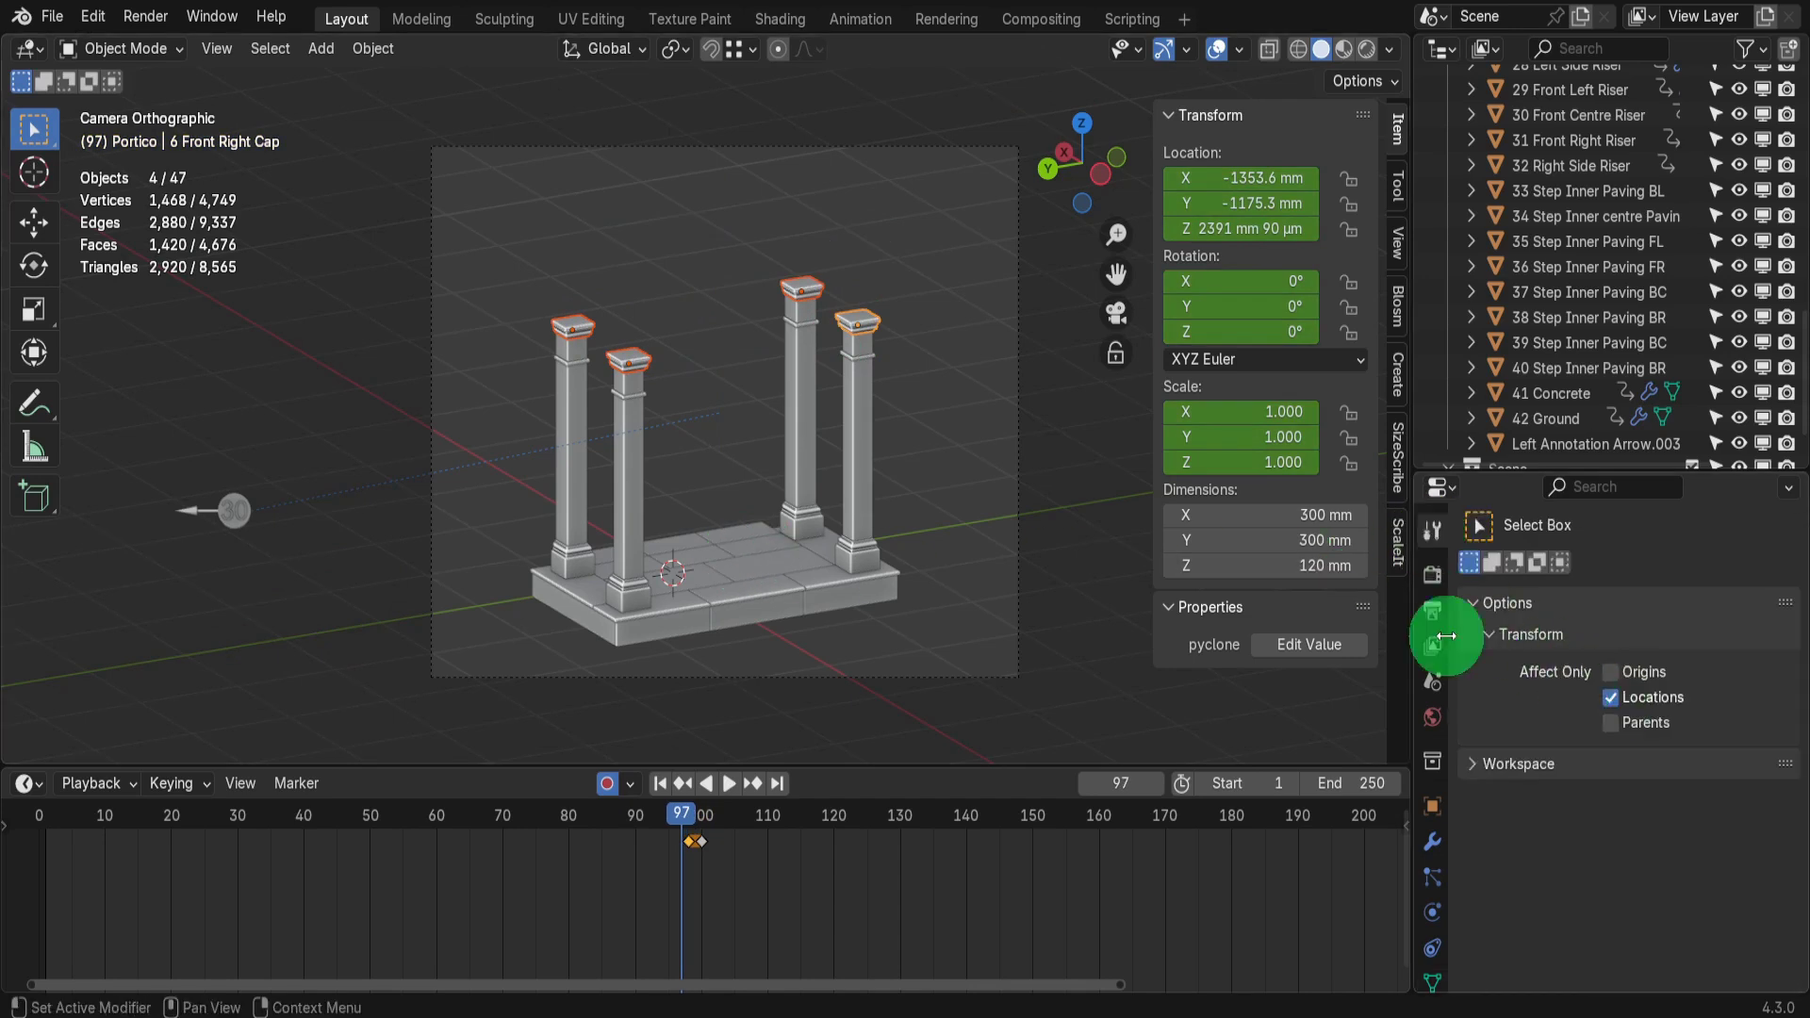
pyautogui.write('s')
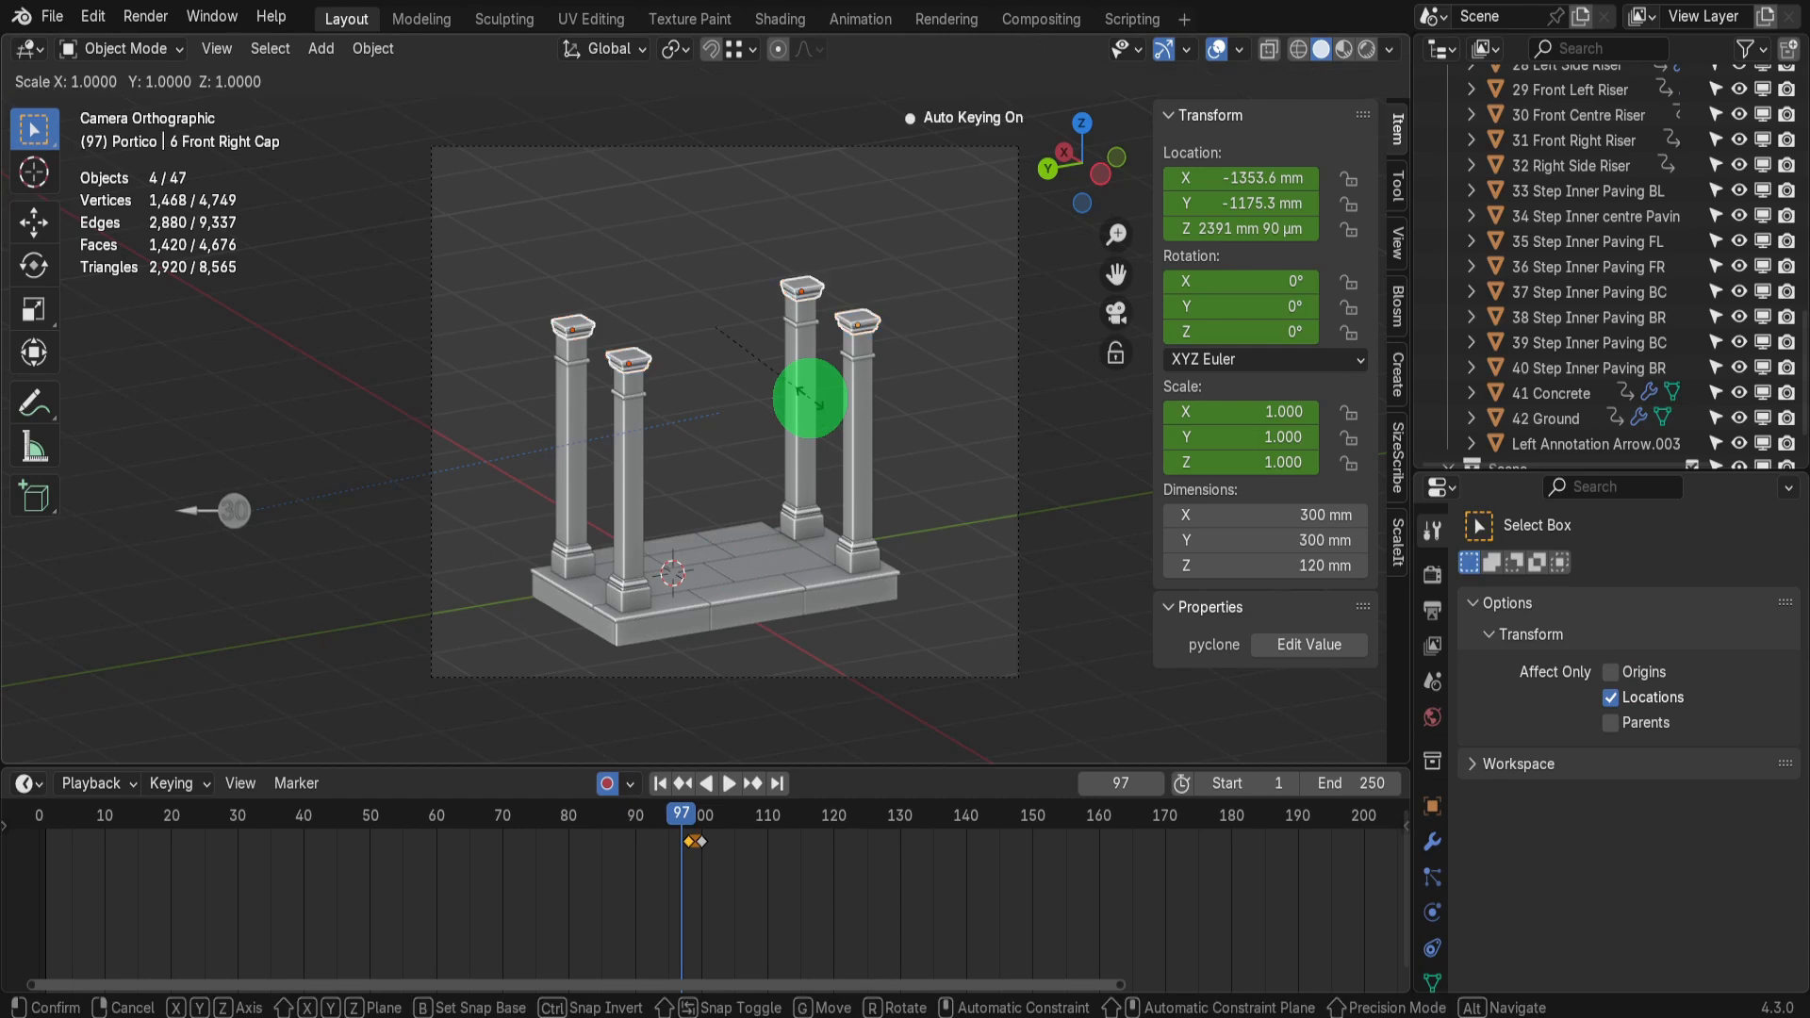
pyautogui.write('1.5')
pyautogui.press('Return')
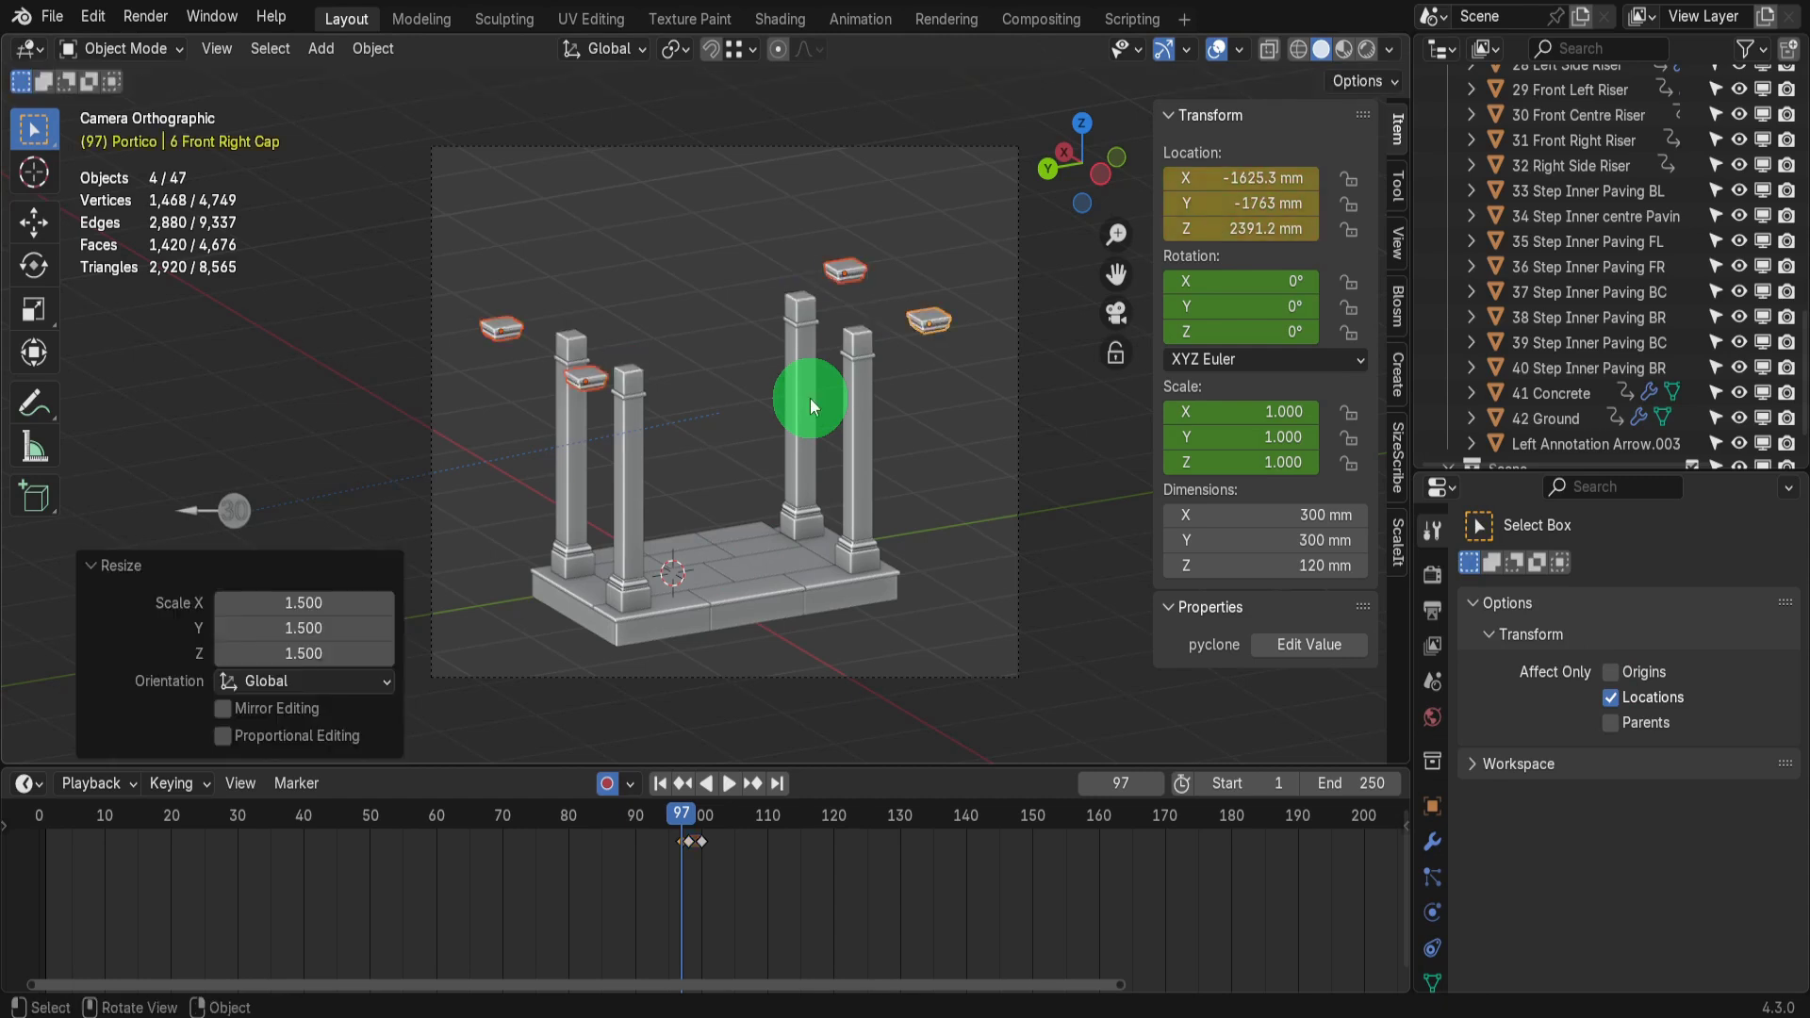
pyautogui.write('g')
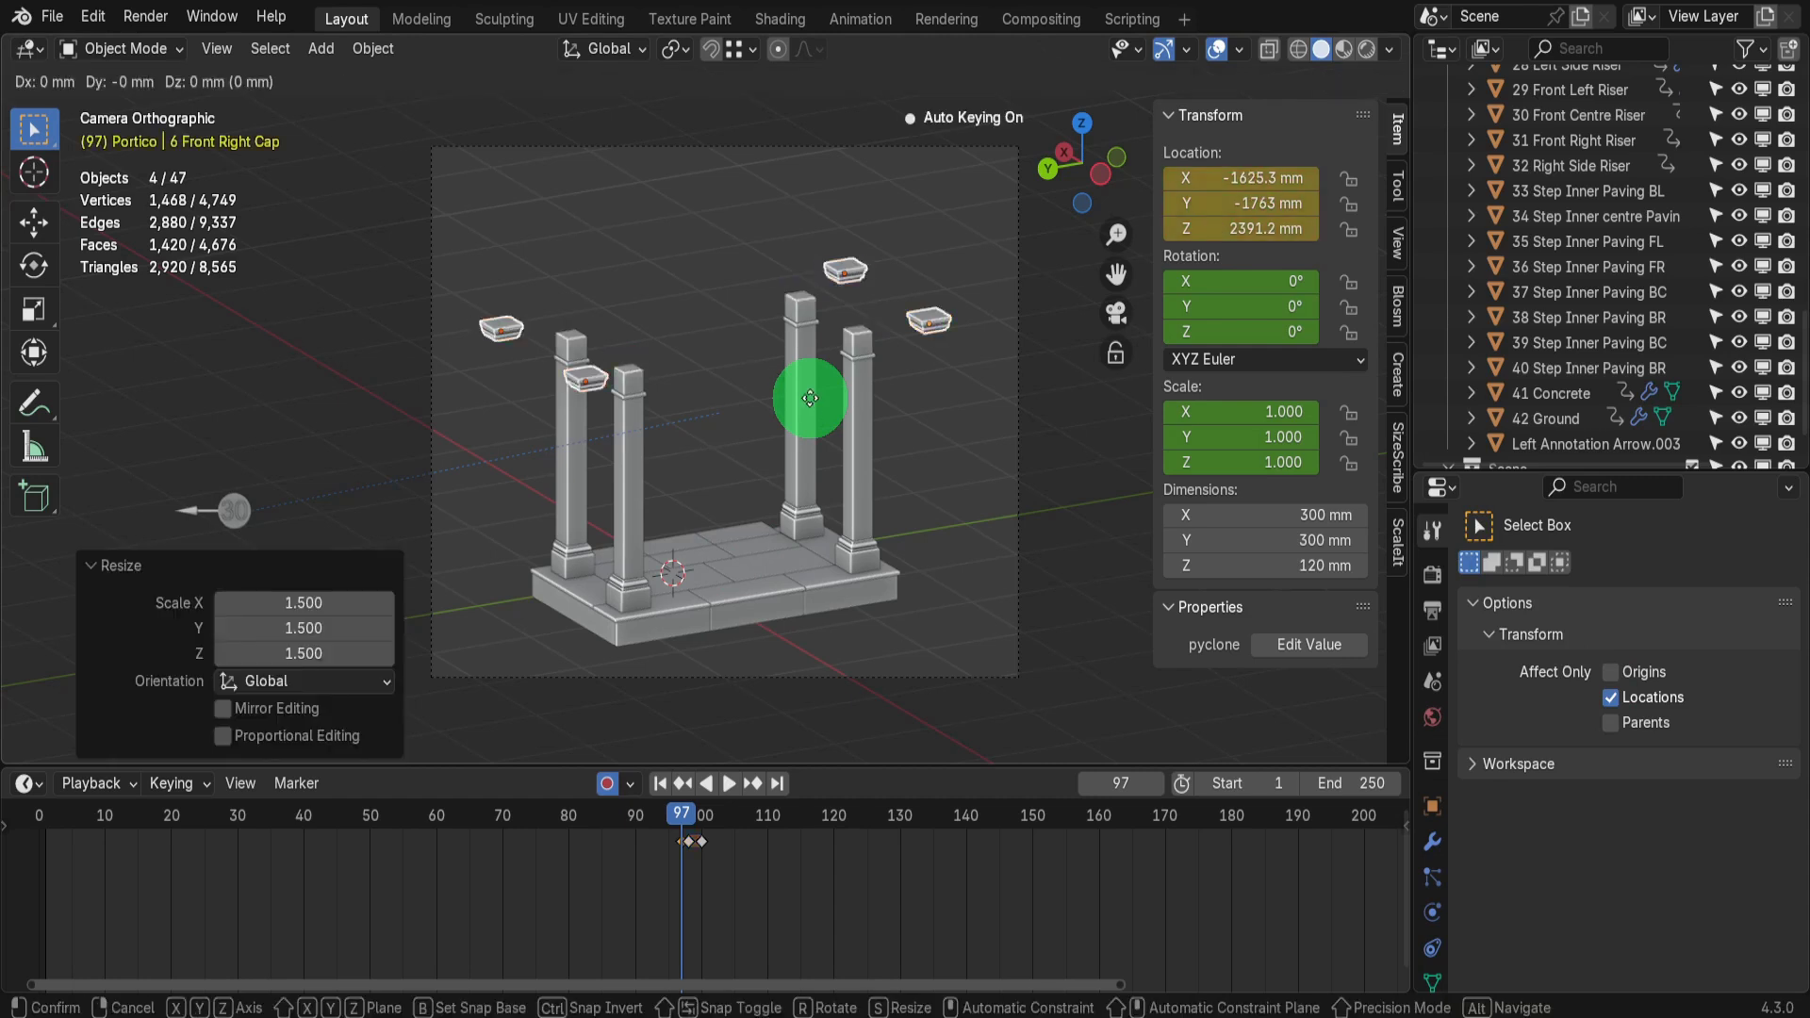
pyautogui.write('z600')
pyautogui.press('Return')
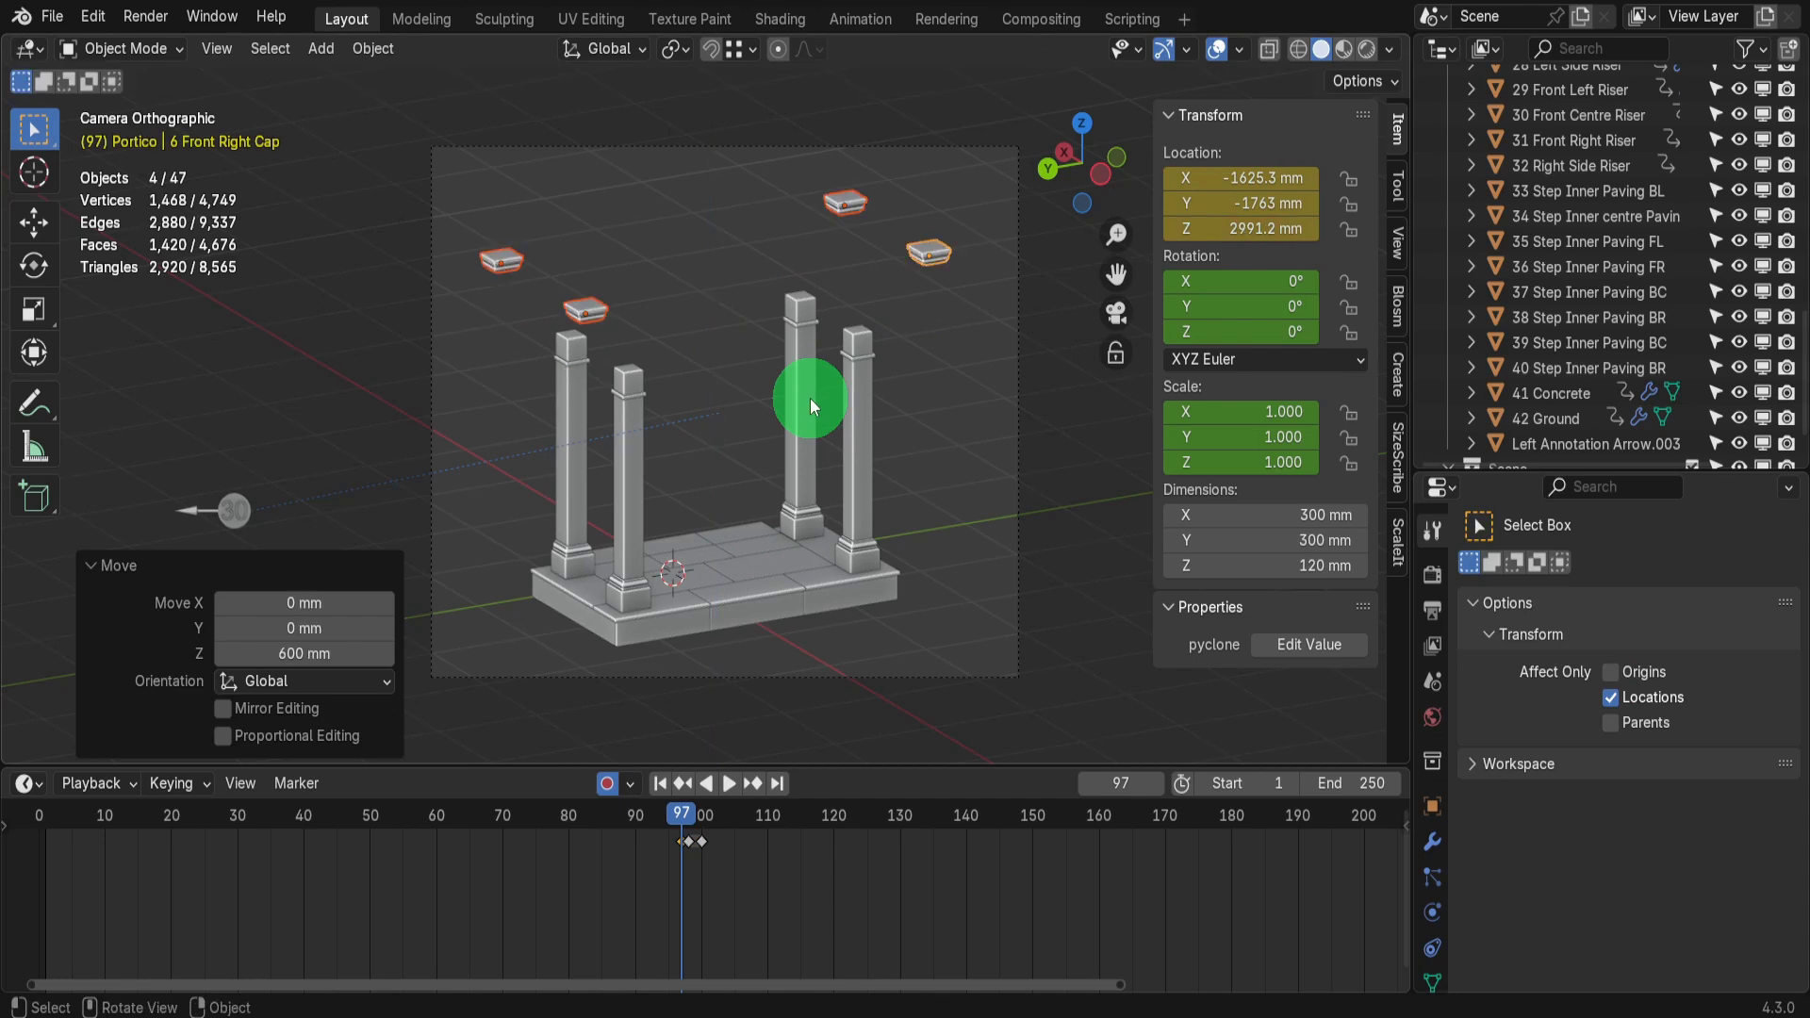
# At frame 96, lift the caps 5000 mm up out of view
pyautogui.press('Left')
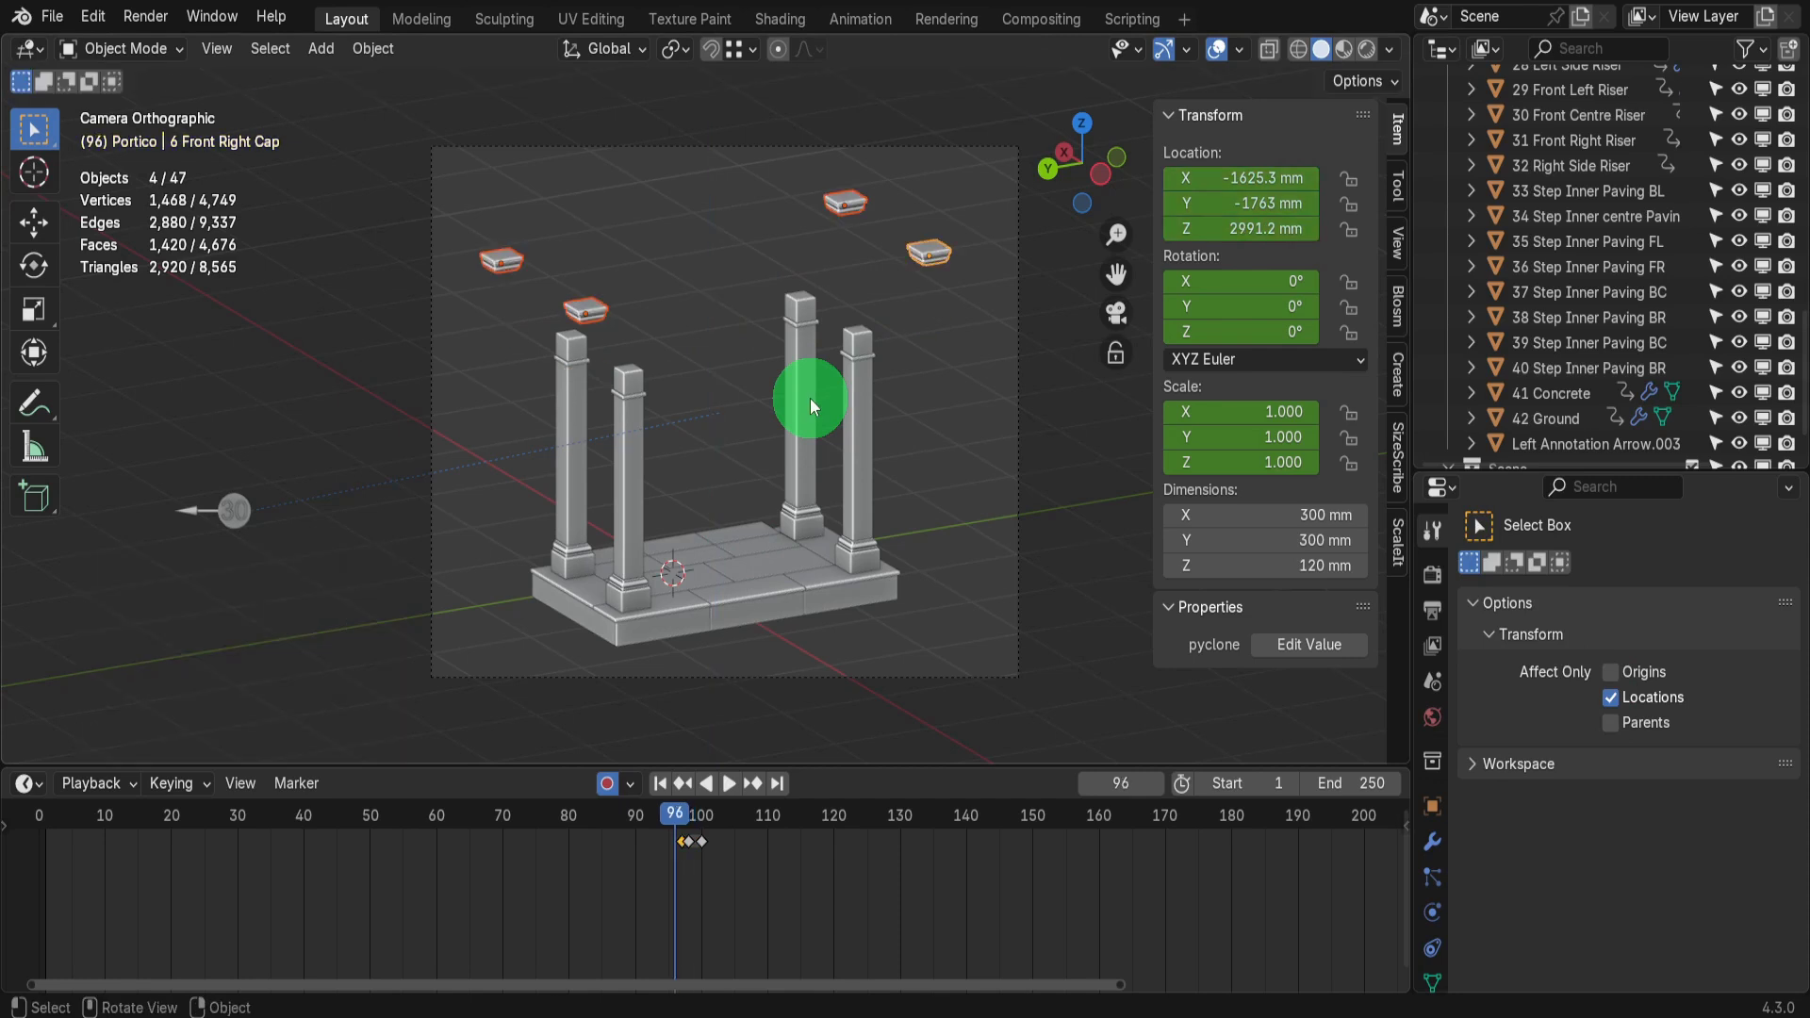
pyautogui.write('g')
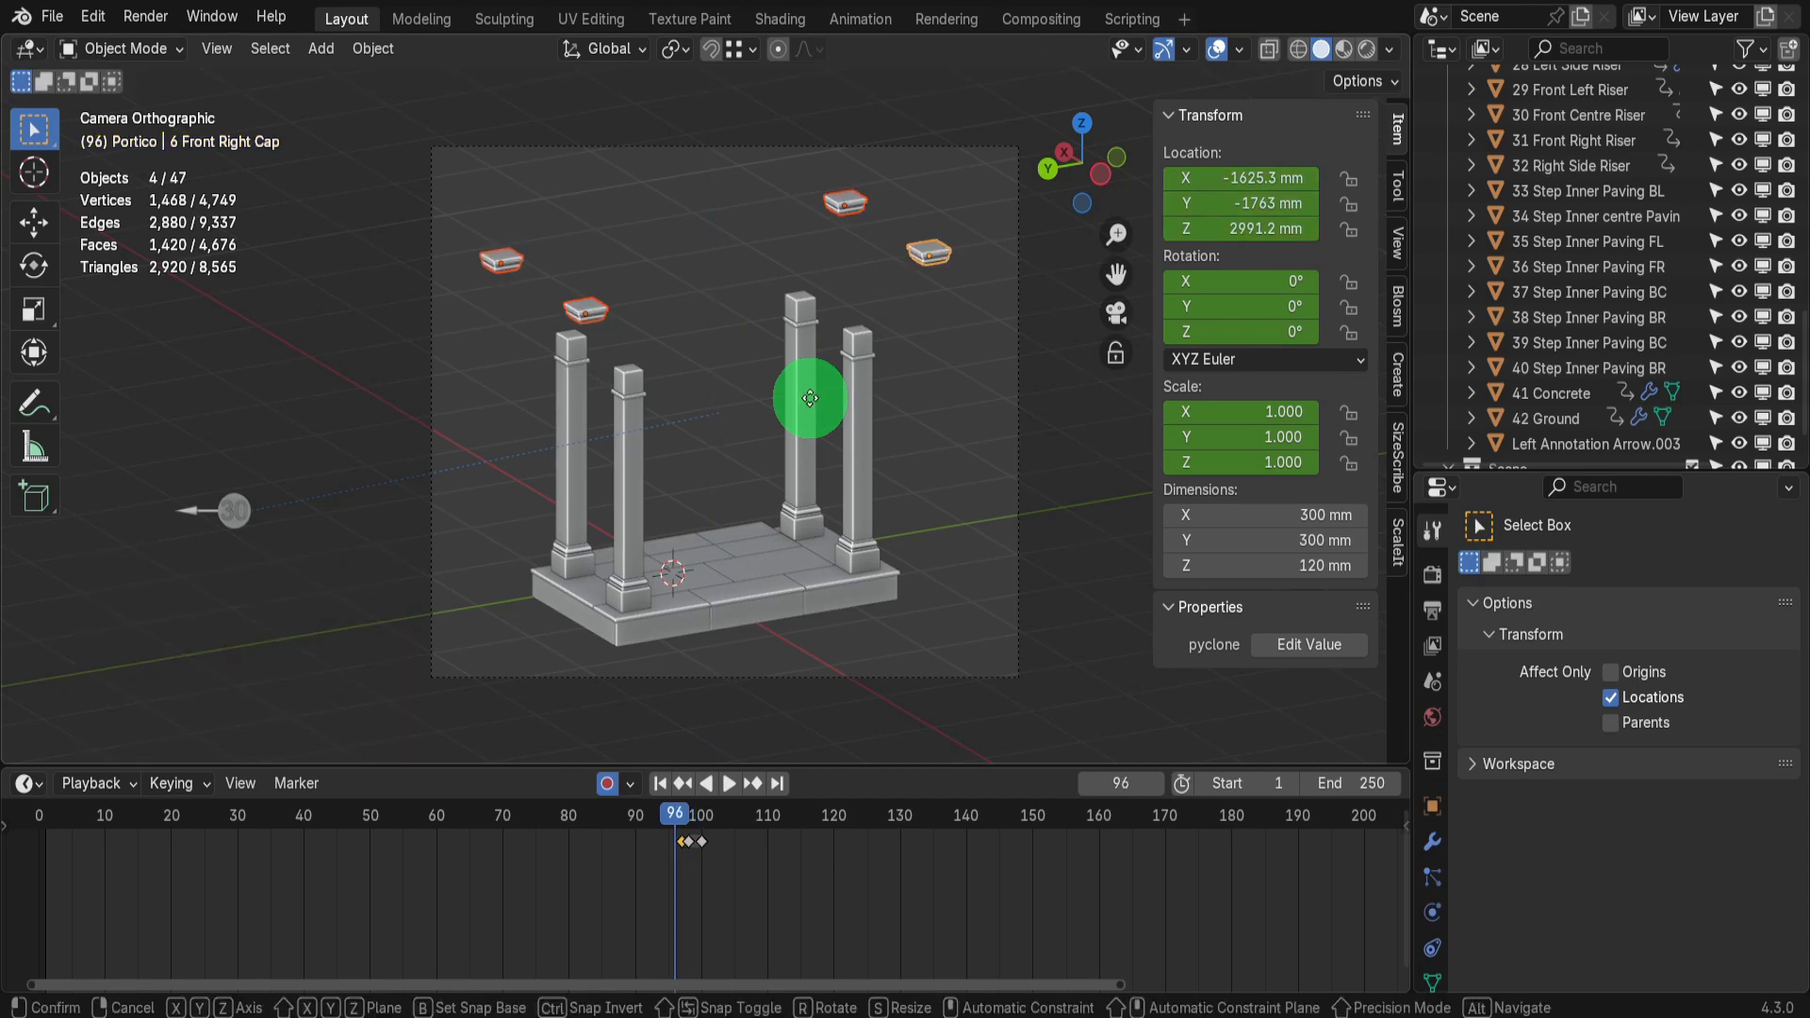
pyautogui.write('z5000')
pyautogui.press('Return')
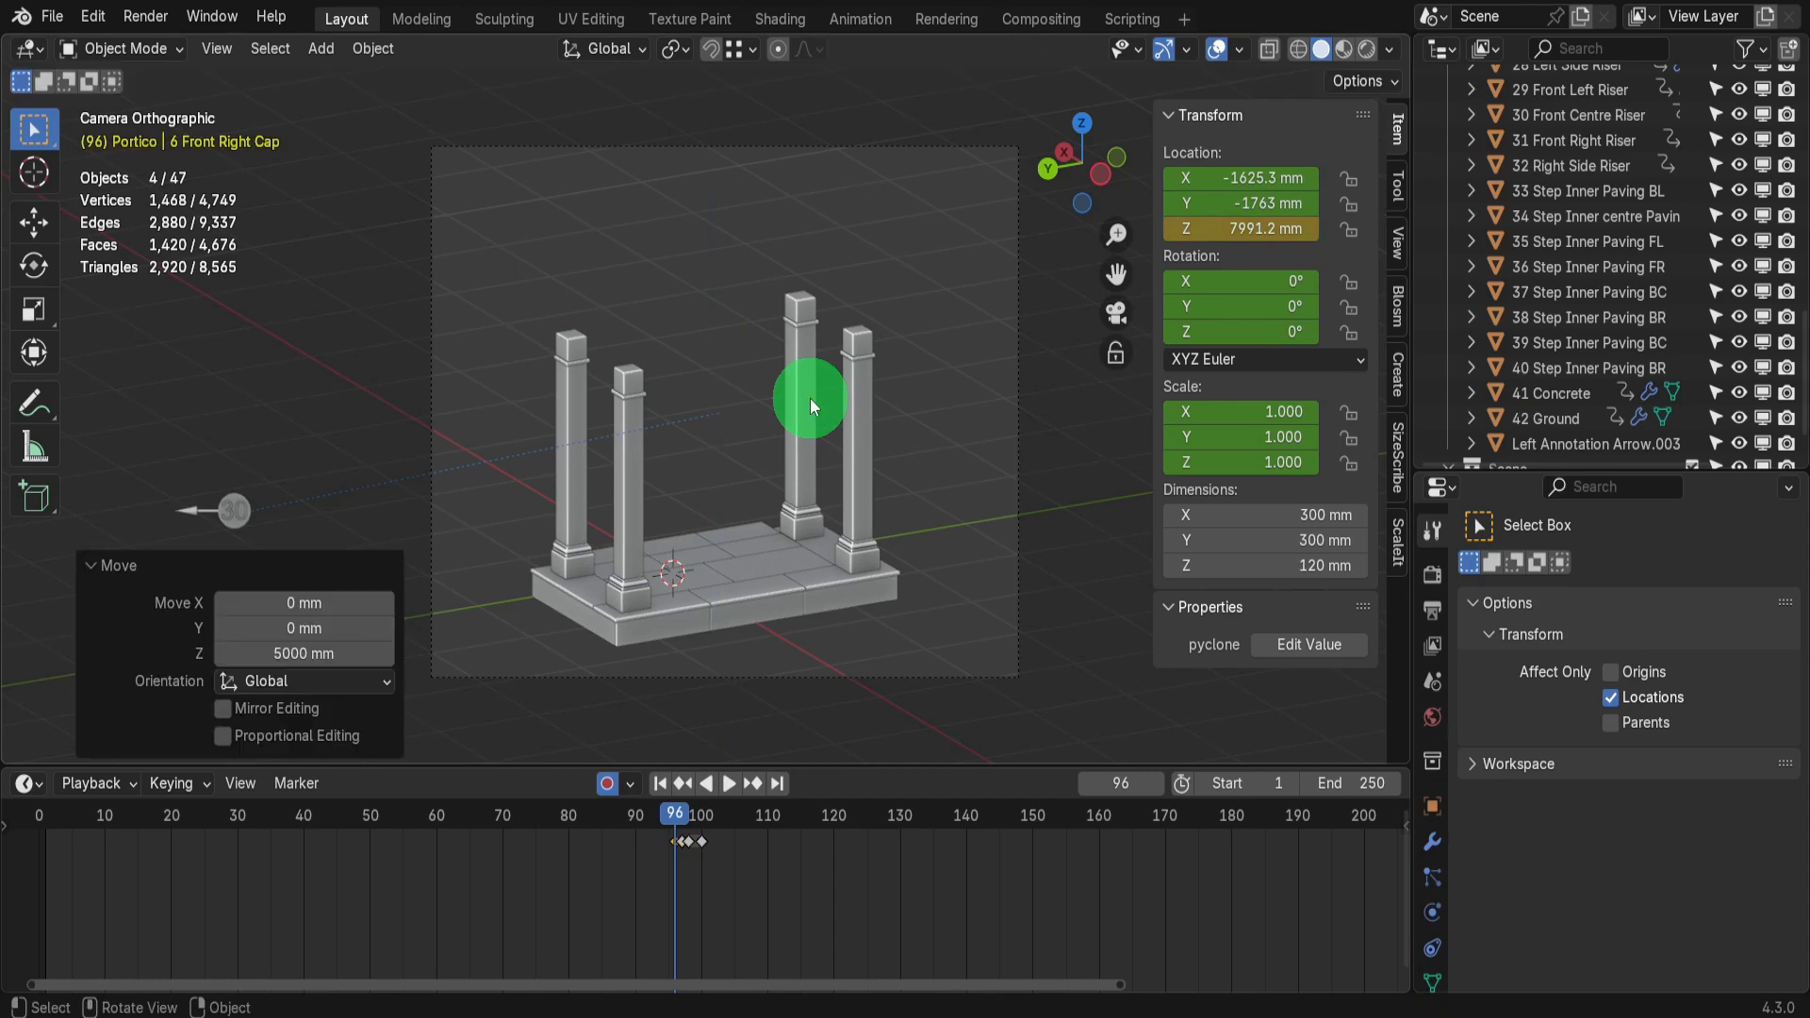
# At frame 96, spread the four column blocks 1.5× and raise them 600 mm
pyautogui.hotkey('ctrl', 'z')
pyautogui.click(573, 346)
pyautogui.keyDown('shift'); pyautogui.click(629, 379); pyautogui.keyUp('shift')
pyautogui.keyDown('shift'); pyautogui.click(800, 308); pyautogui.keyUp('shift')
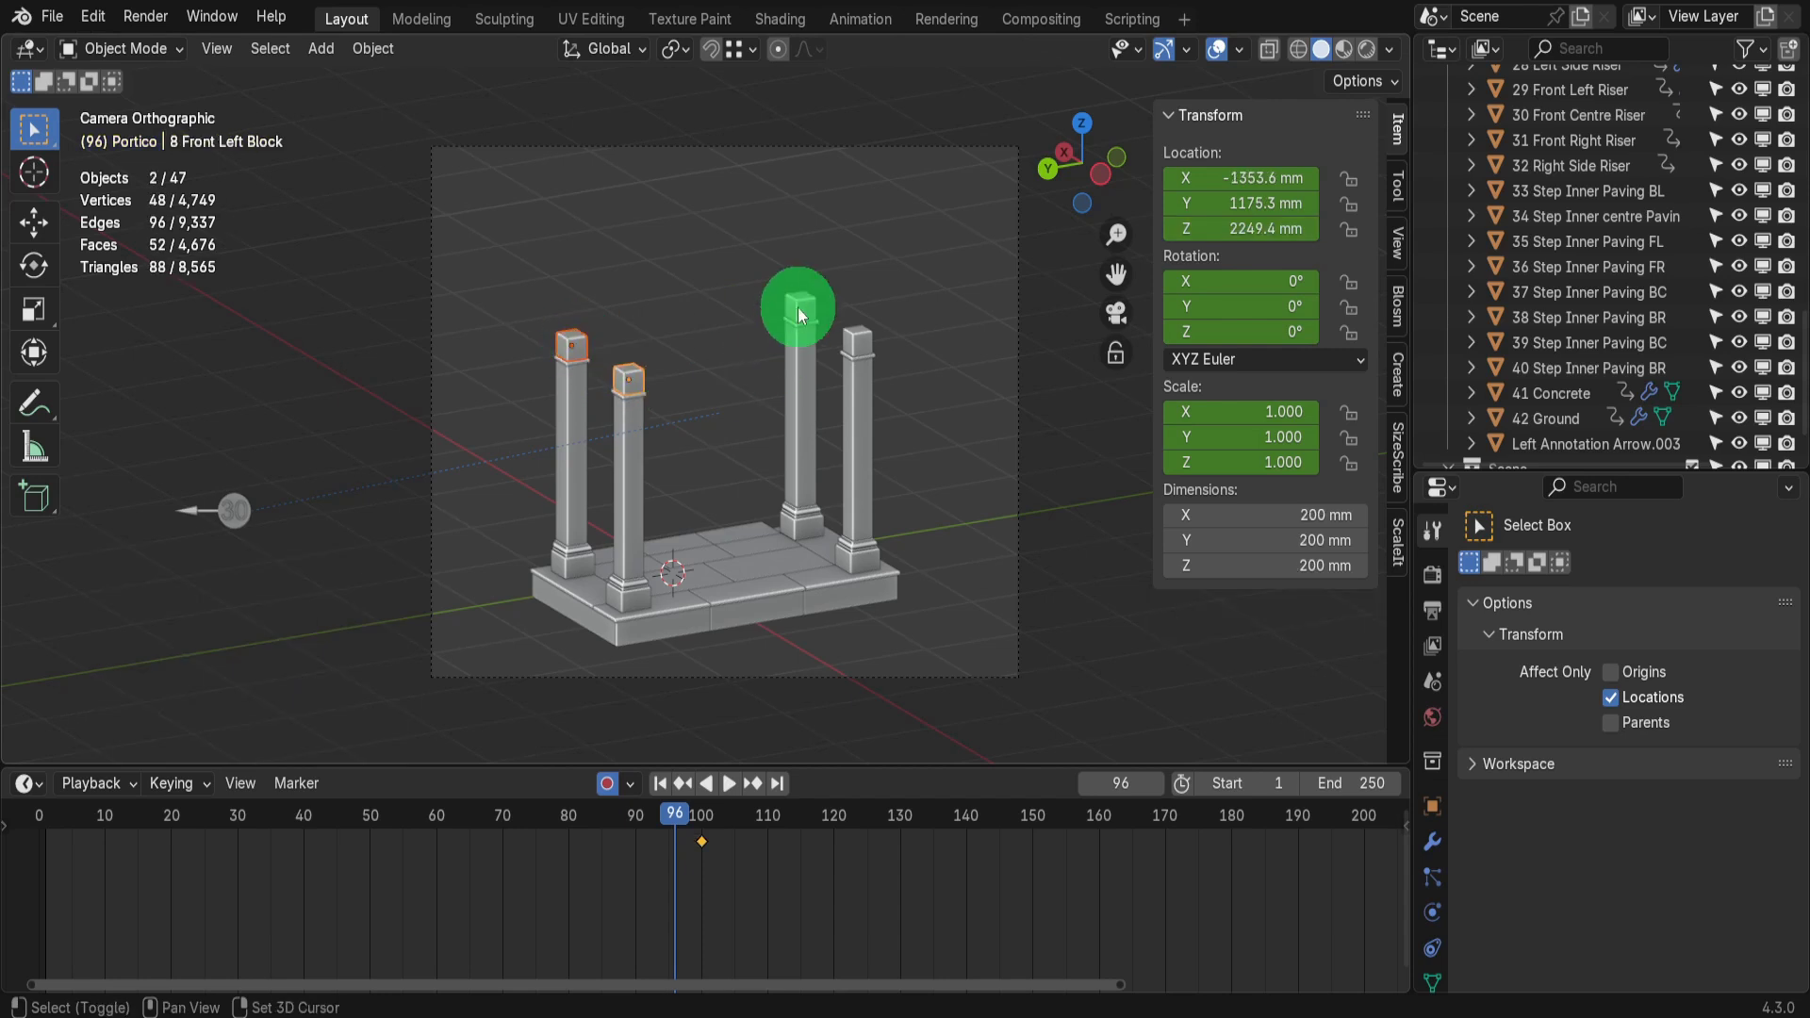
pyautogui.keyDown('shift'); pyautogui.click(850, 347); pyautogui.keyUp('shift')
pyautogui.press('Right')
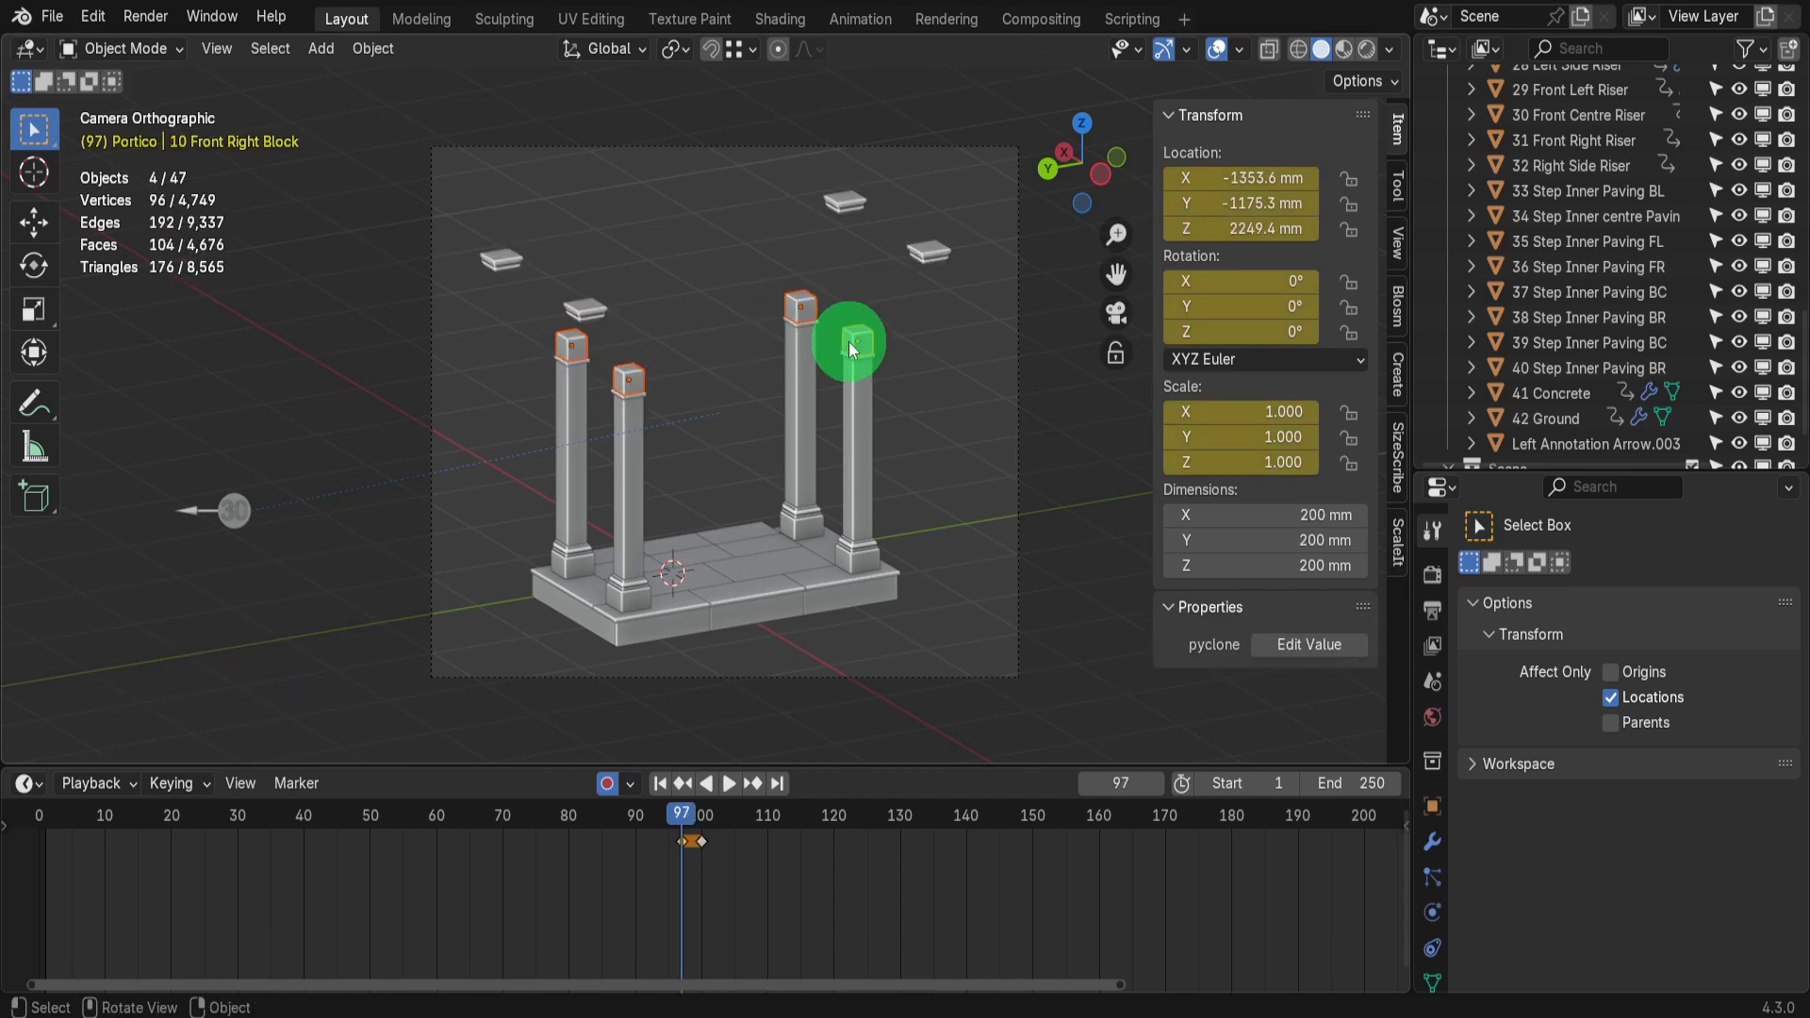
pyautogui.press('Left')
pyautogui.write('s')
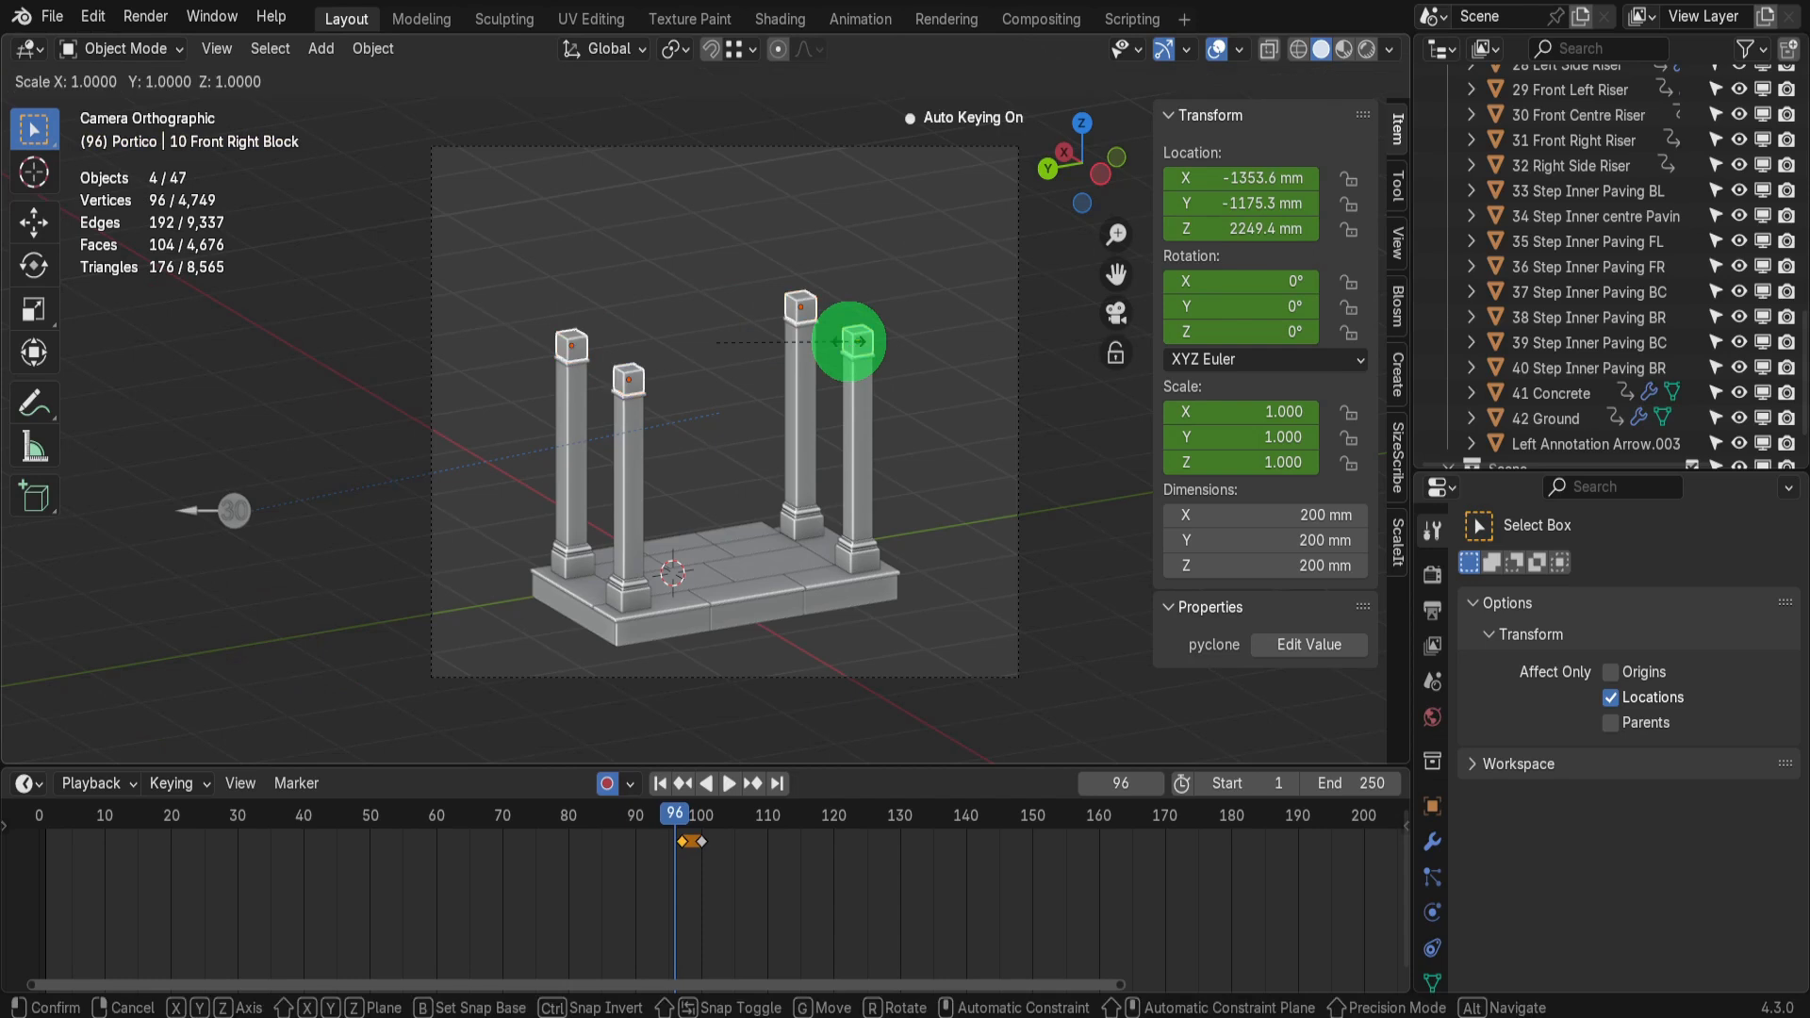
pyautogui.write('1.5')
pyautogui.press('Return')
pyautogui.write('g')
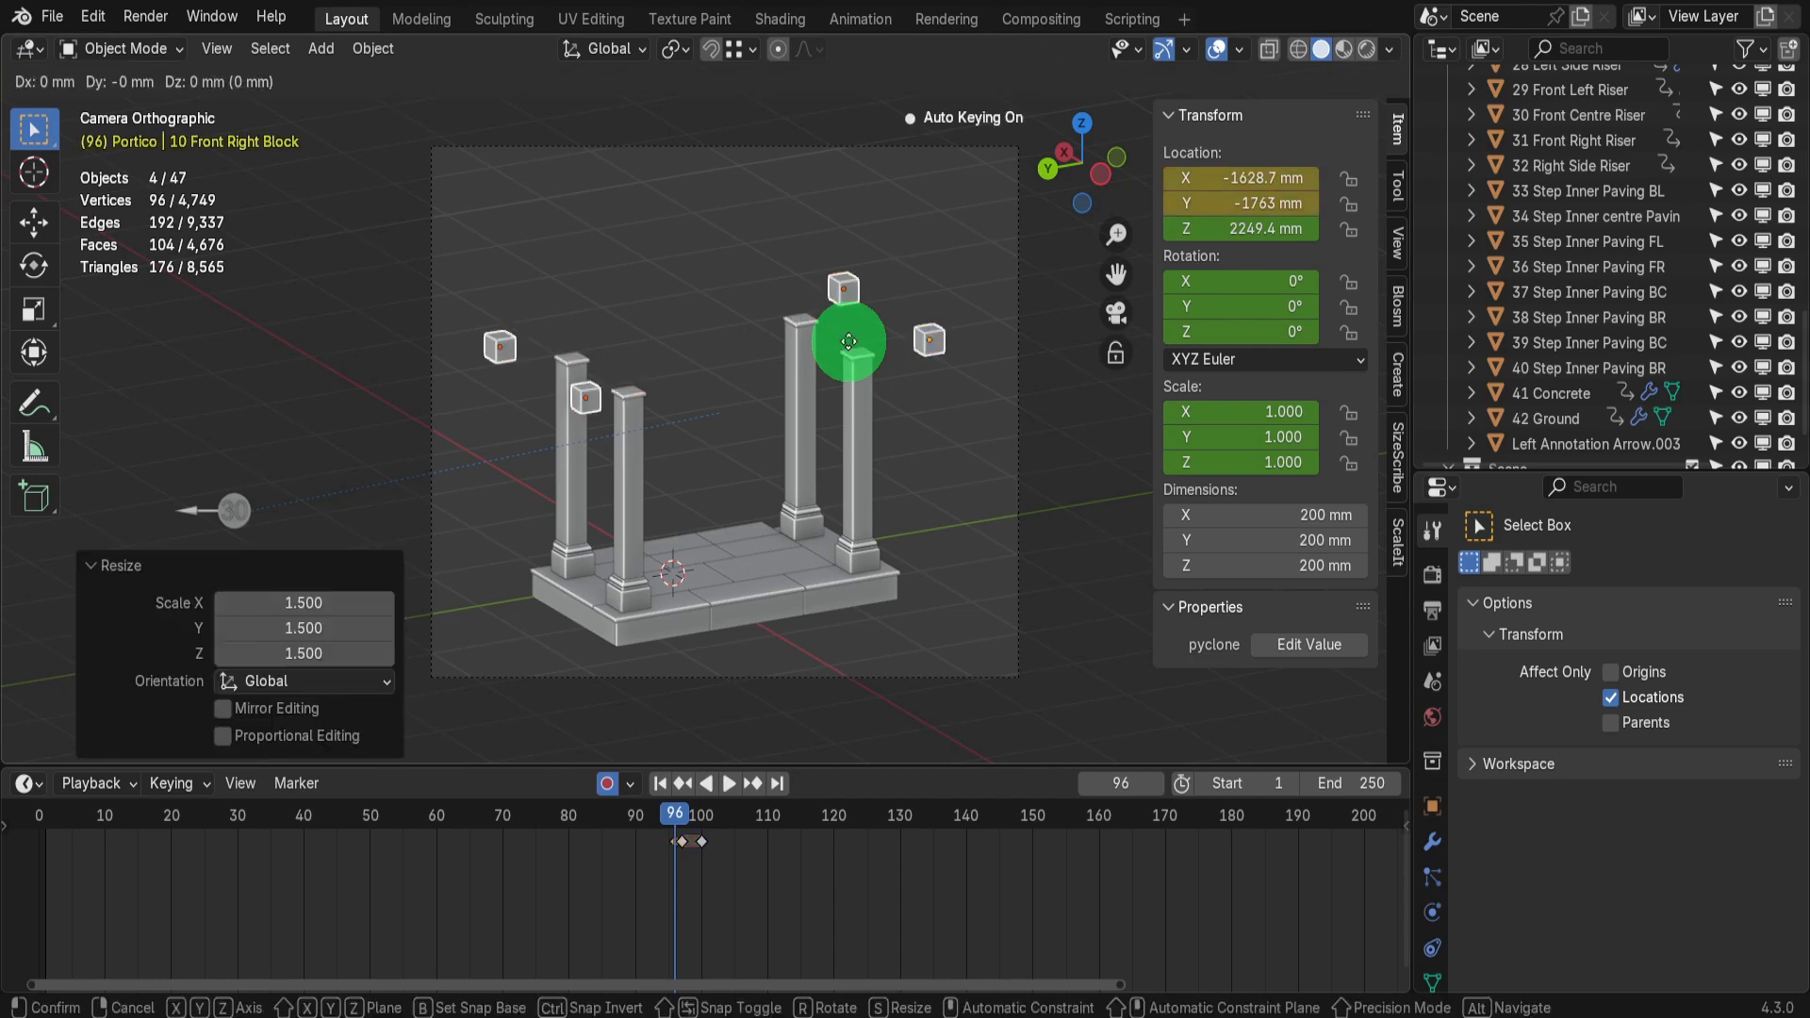
pyautogui.write('z600')
pyautogui.press('Return')
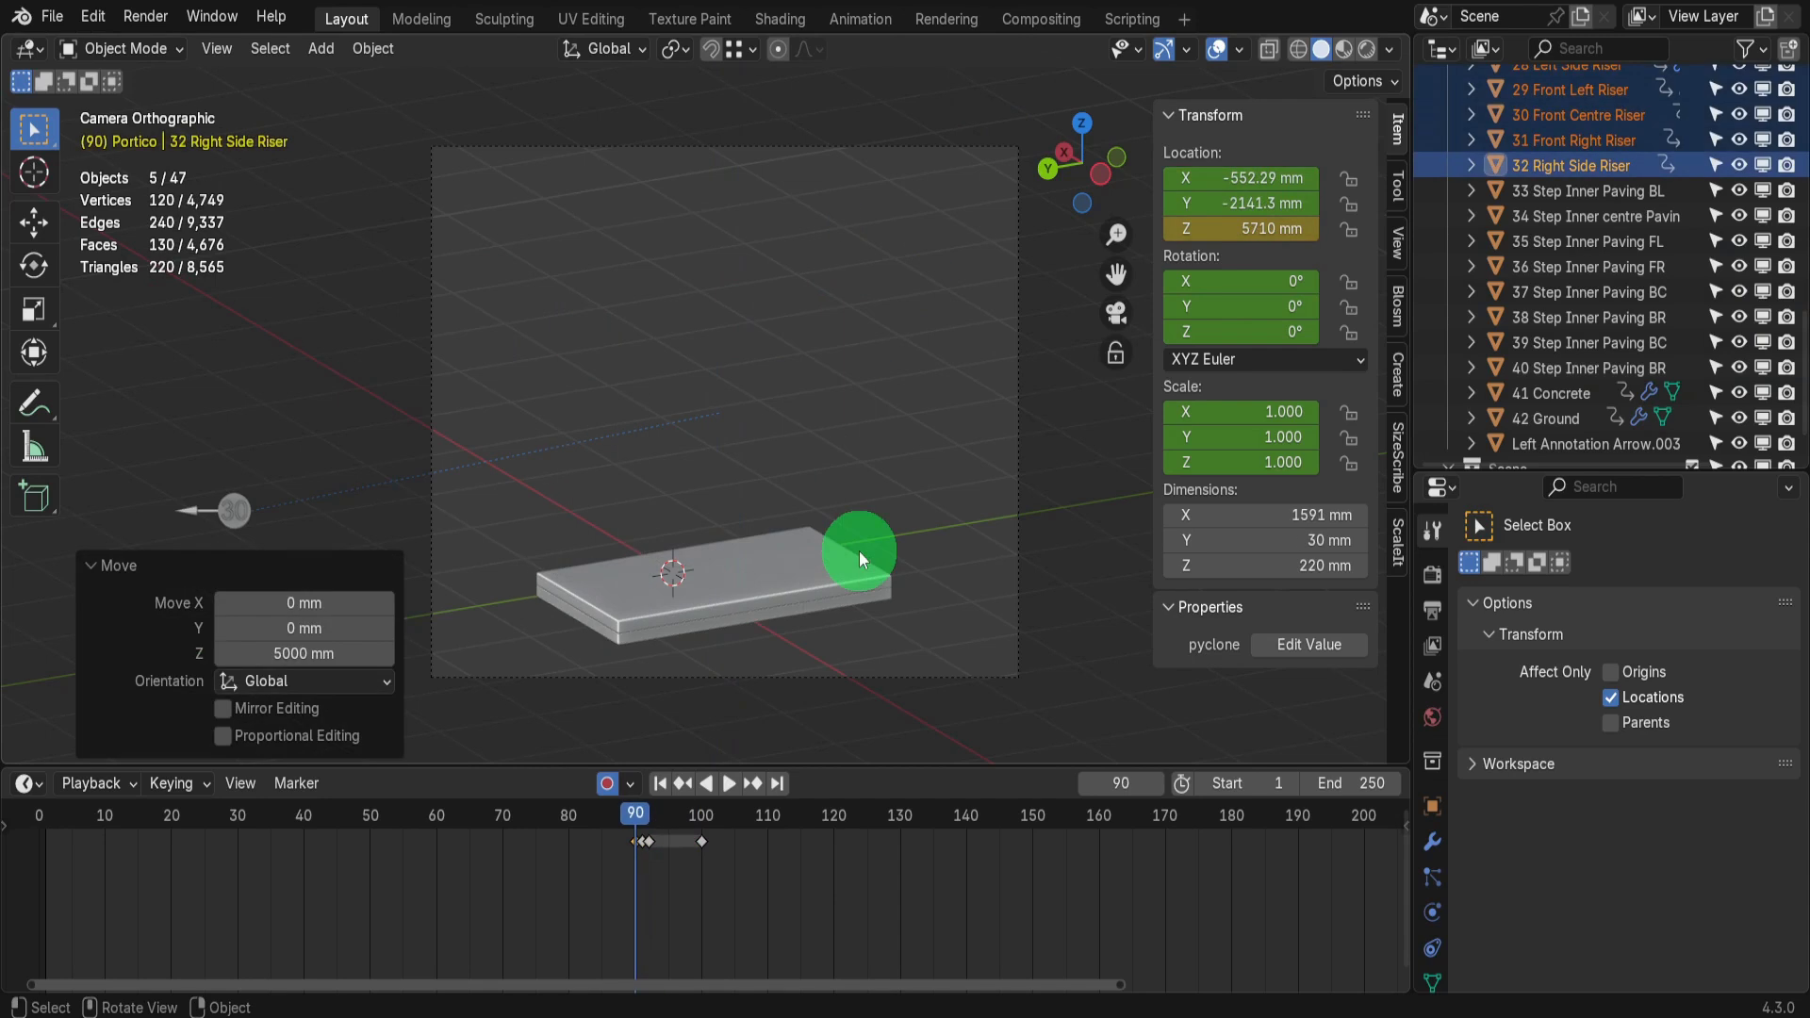
# Raise the concrete slab 600 mm at frame 90 and 5000 mm at frame 89
pyautogui.click(782, 563)
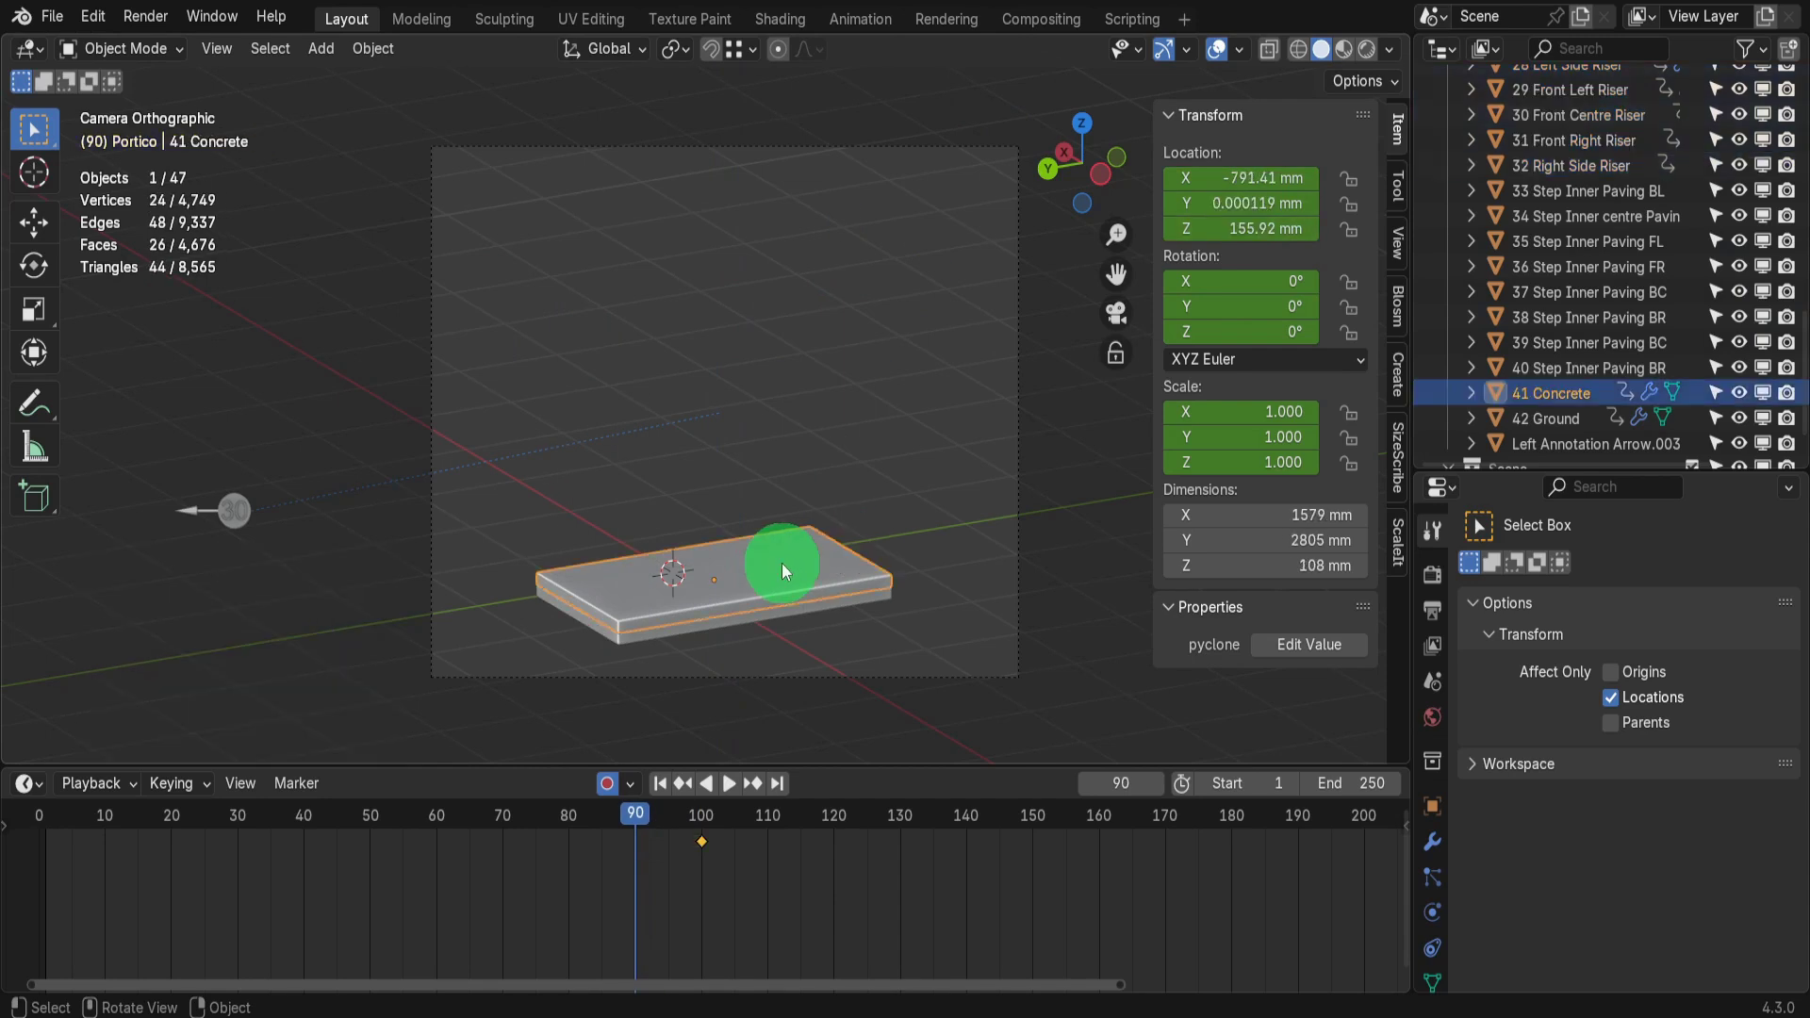
pyautogui.press('Right')
pyautogui.press('Left')
pyautogui.hotkey('shift', 'd')
pyautogui.write('z600')
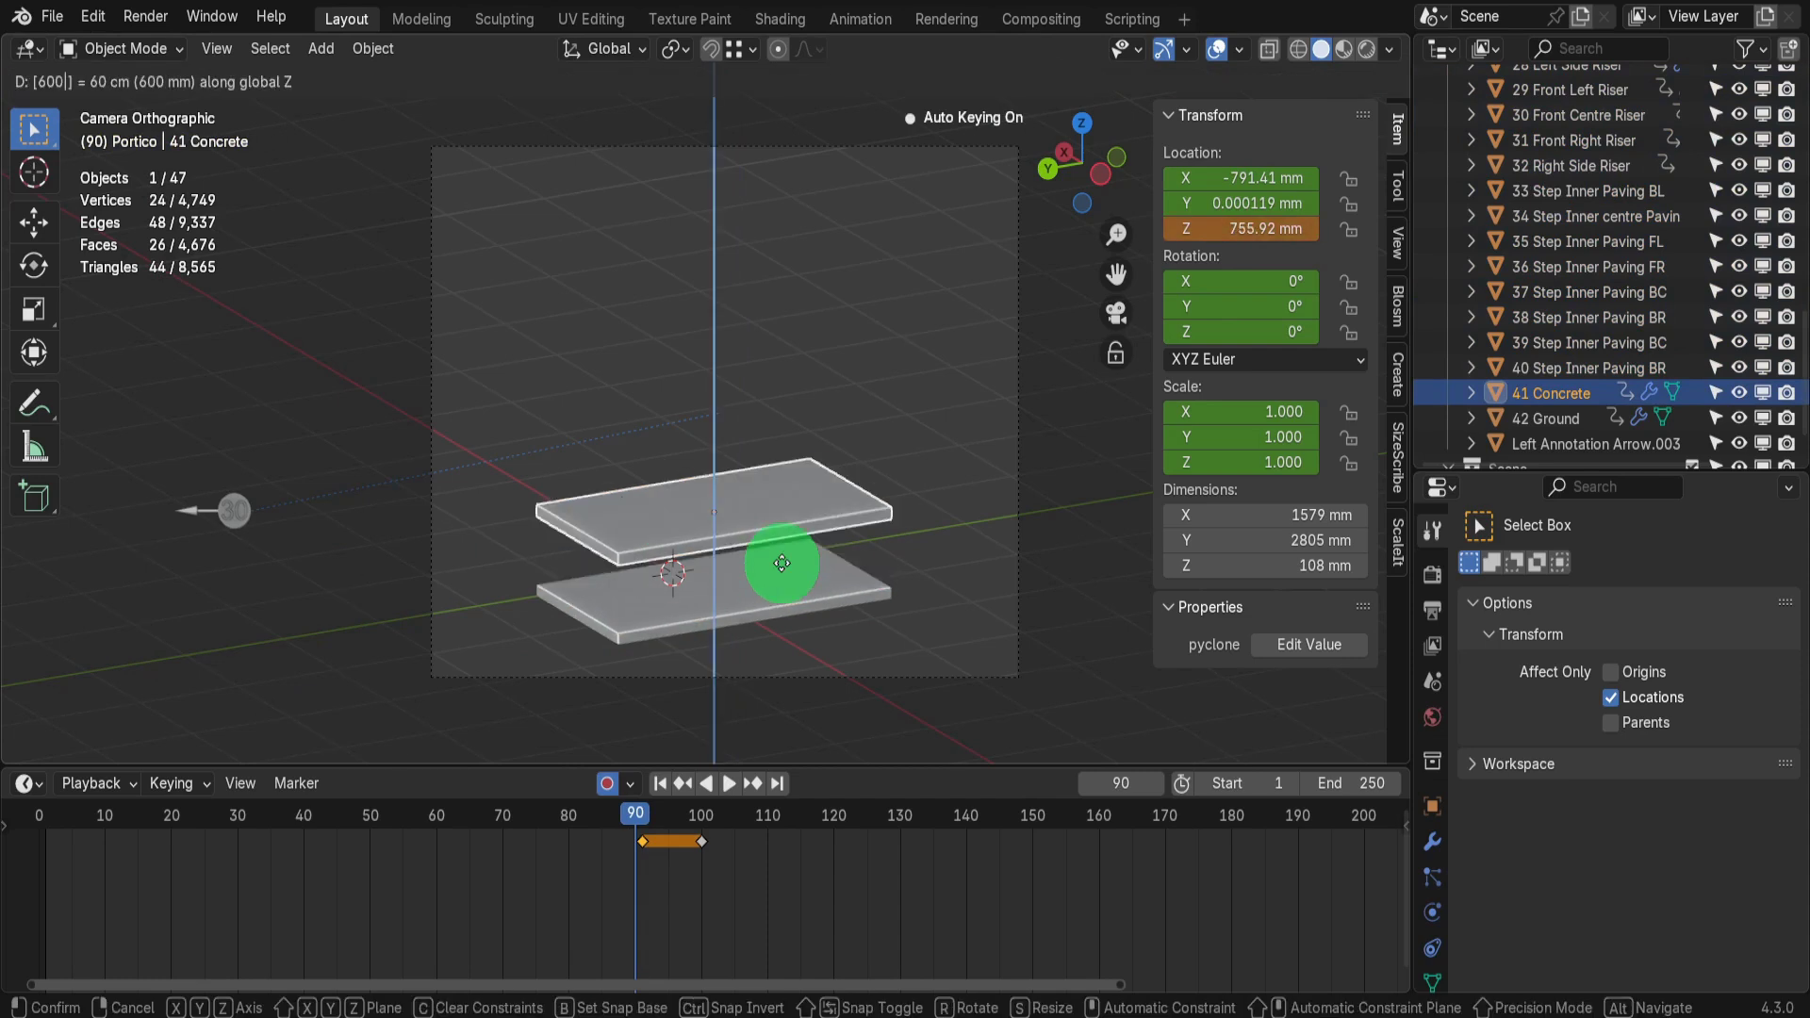
pyautogui.press('Return')
pyautogui.press('Left')
pyautogui.write('gz')
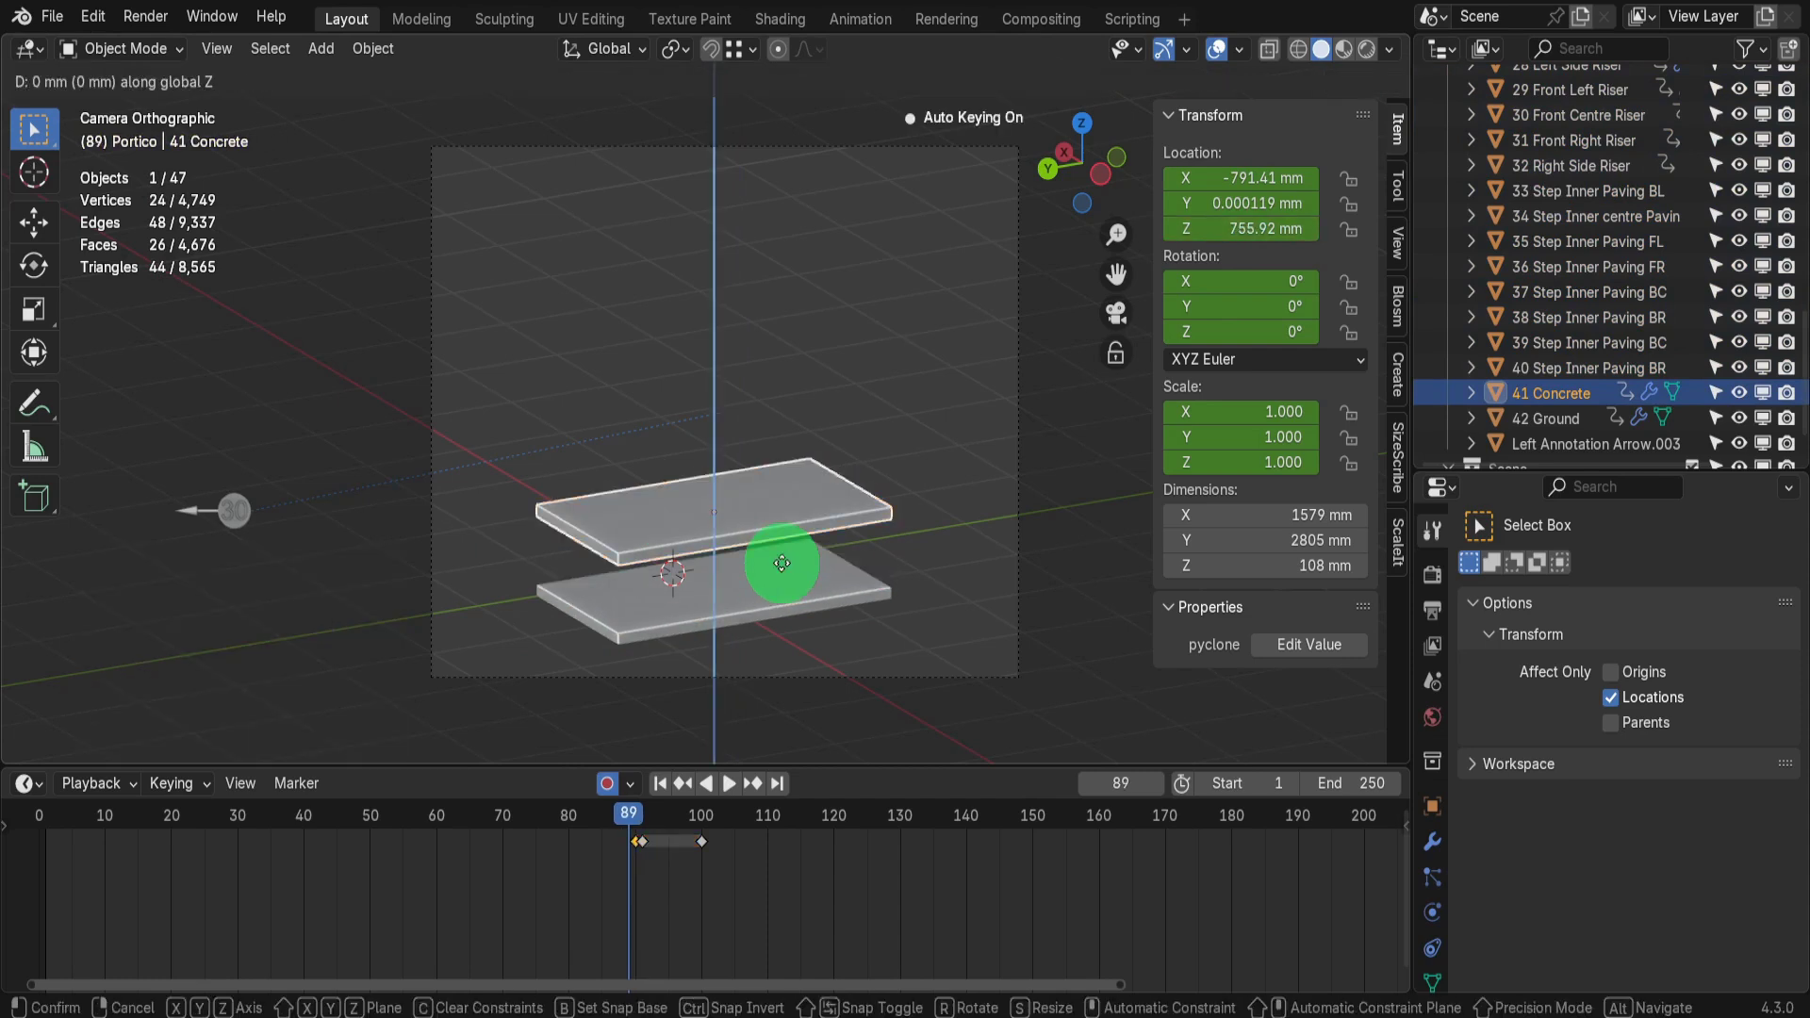
pyautogui.write('5000')
pyautogui.press('Return')
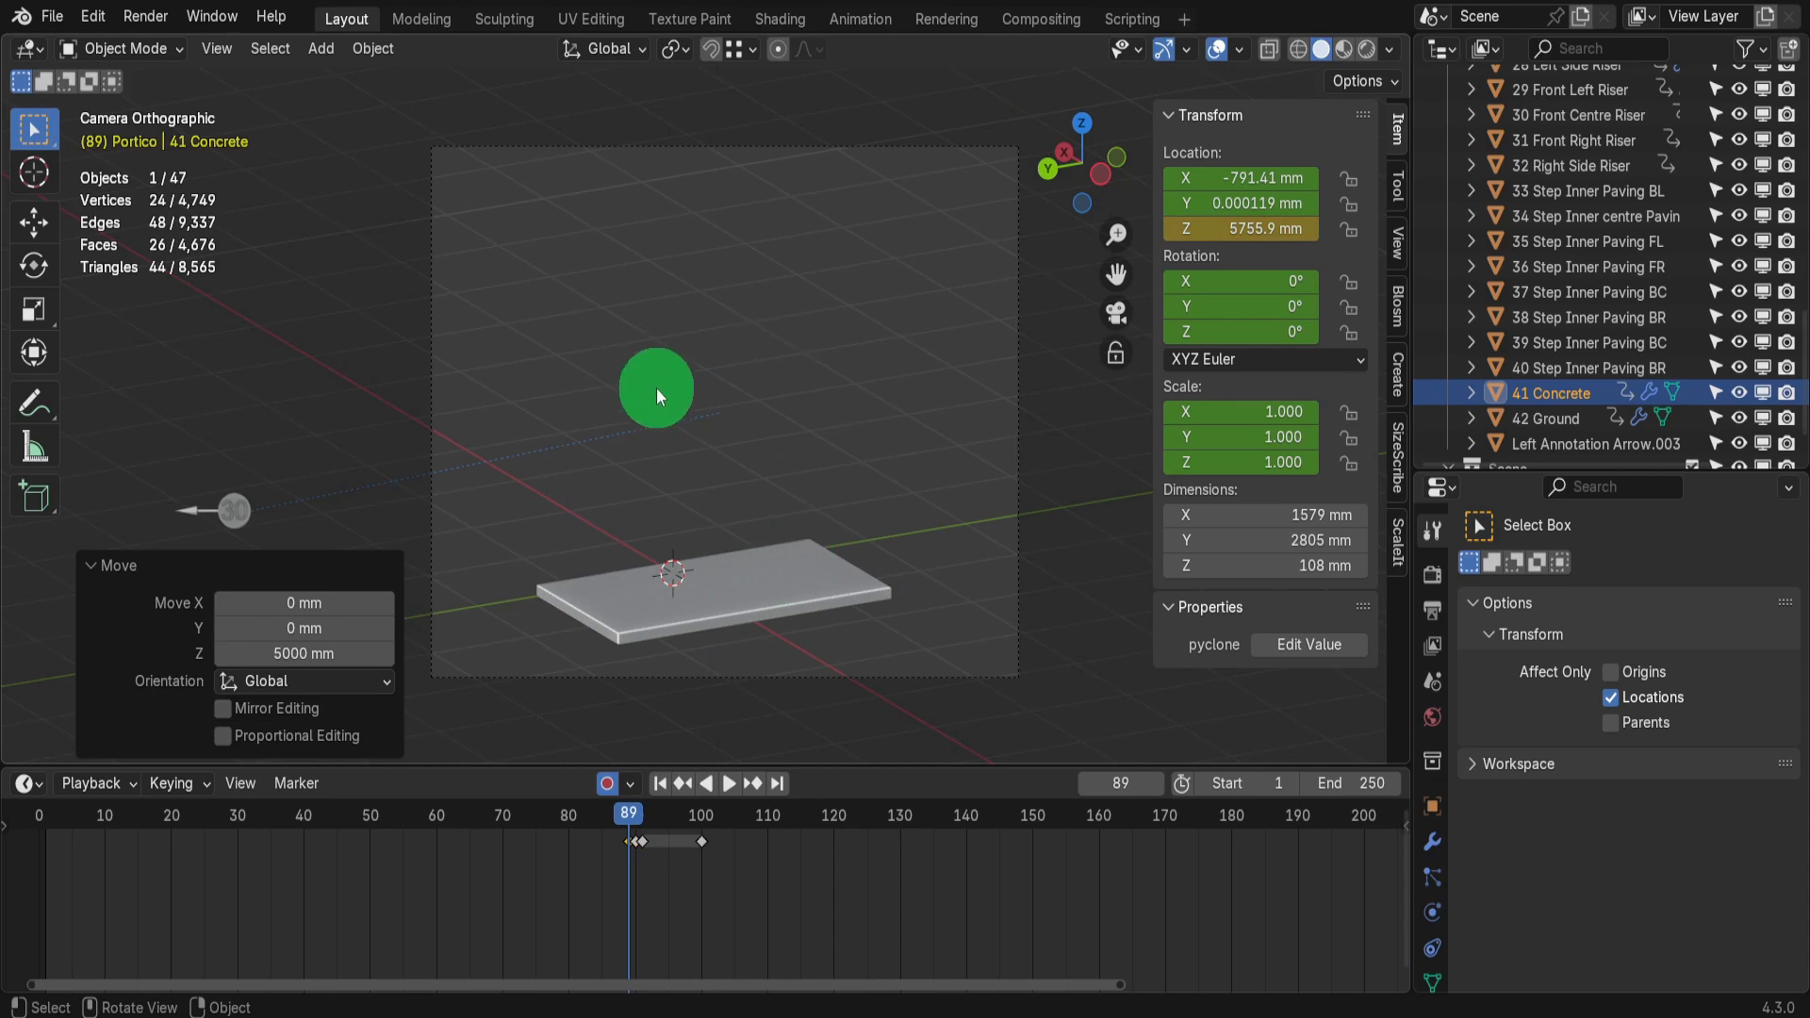
# Reposition Left Annotation Arrow.003 and scrub the assembly animation through to frame 100
pyautogui.click(236, 509)
pyautogui.press('g')
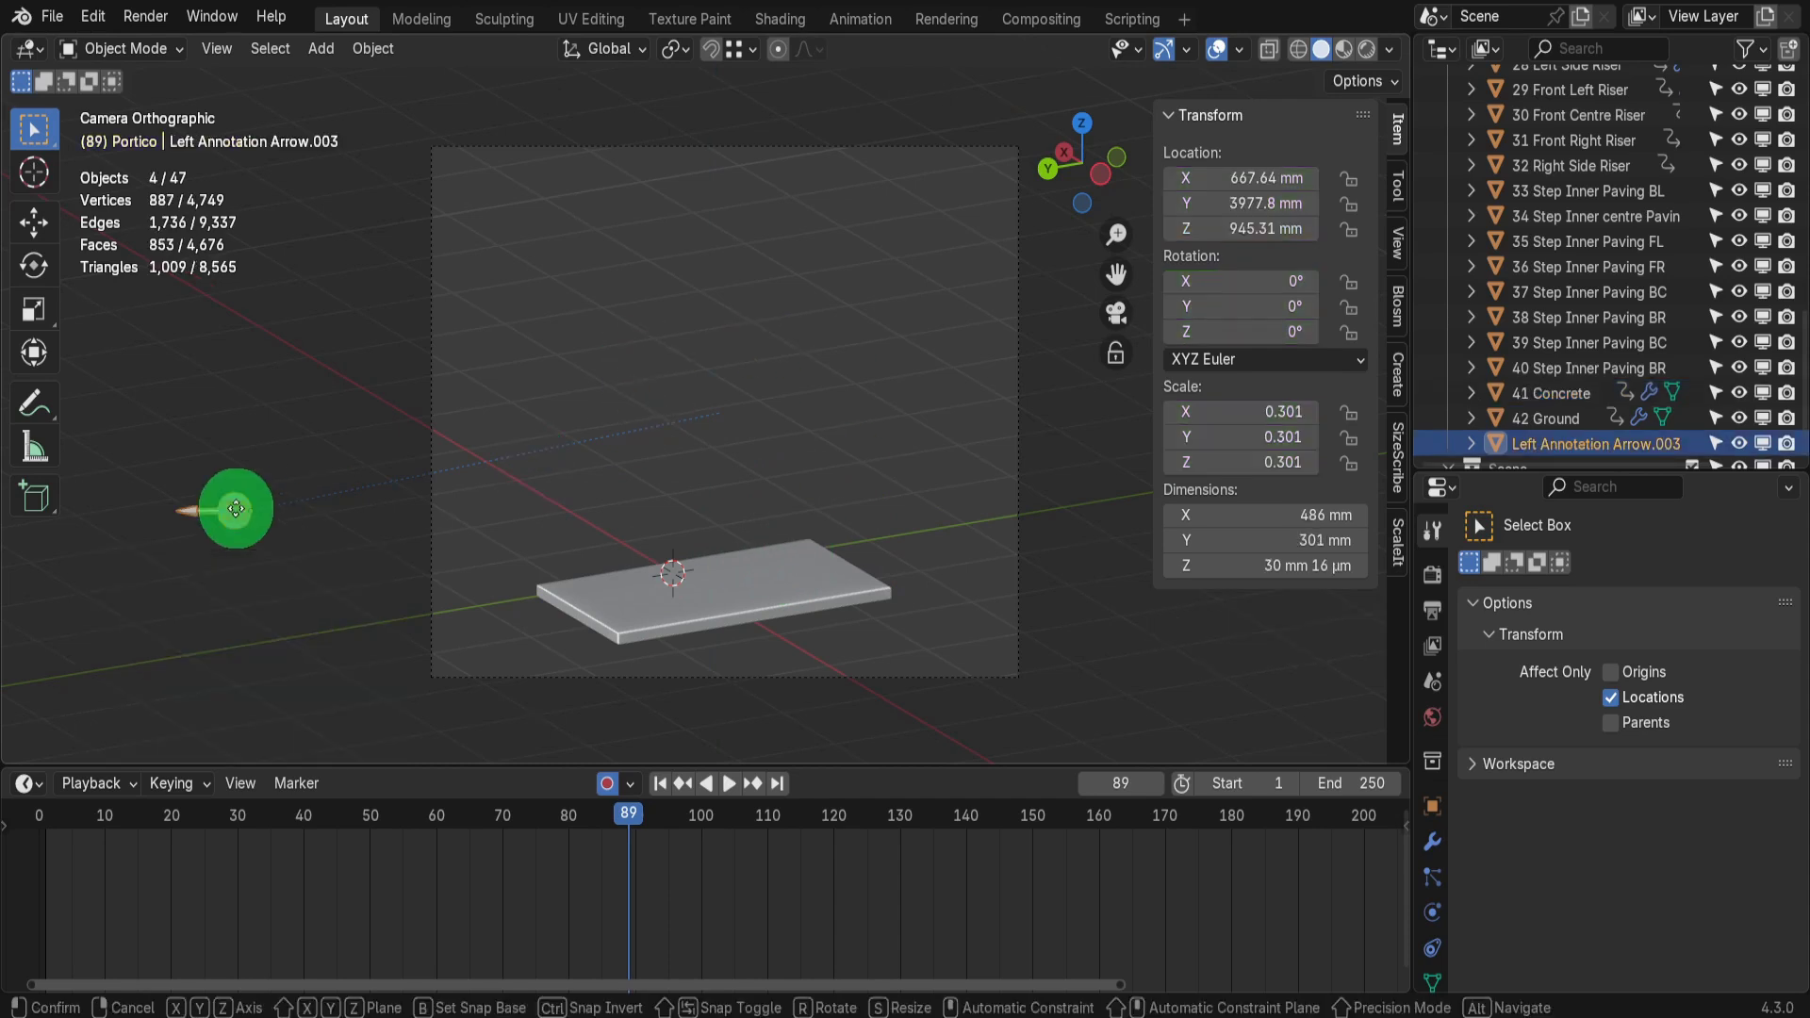
pyautogui.click(888, 485)
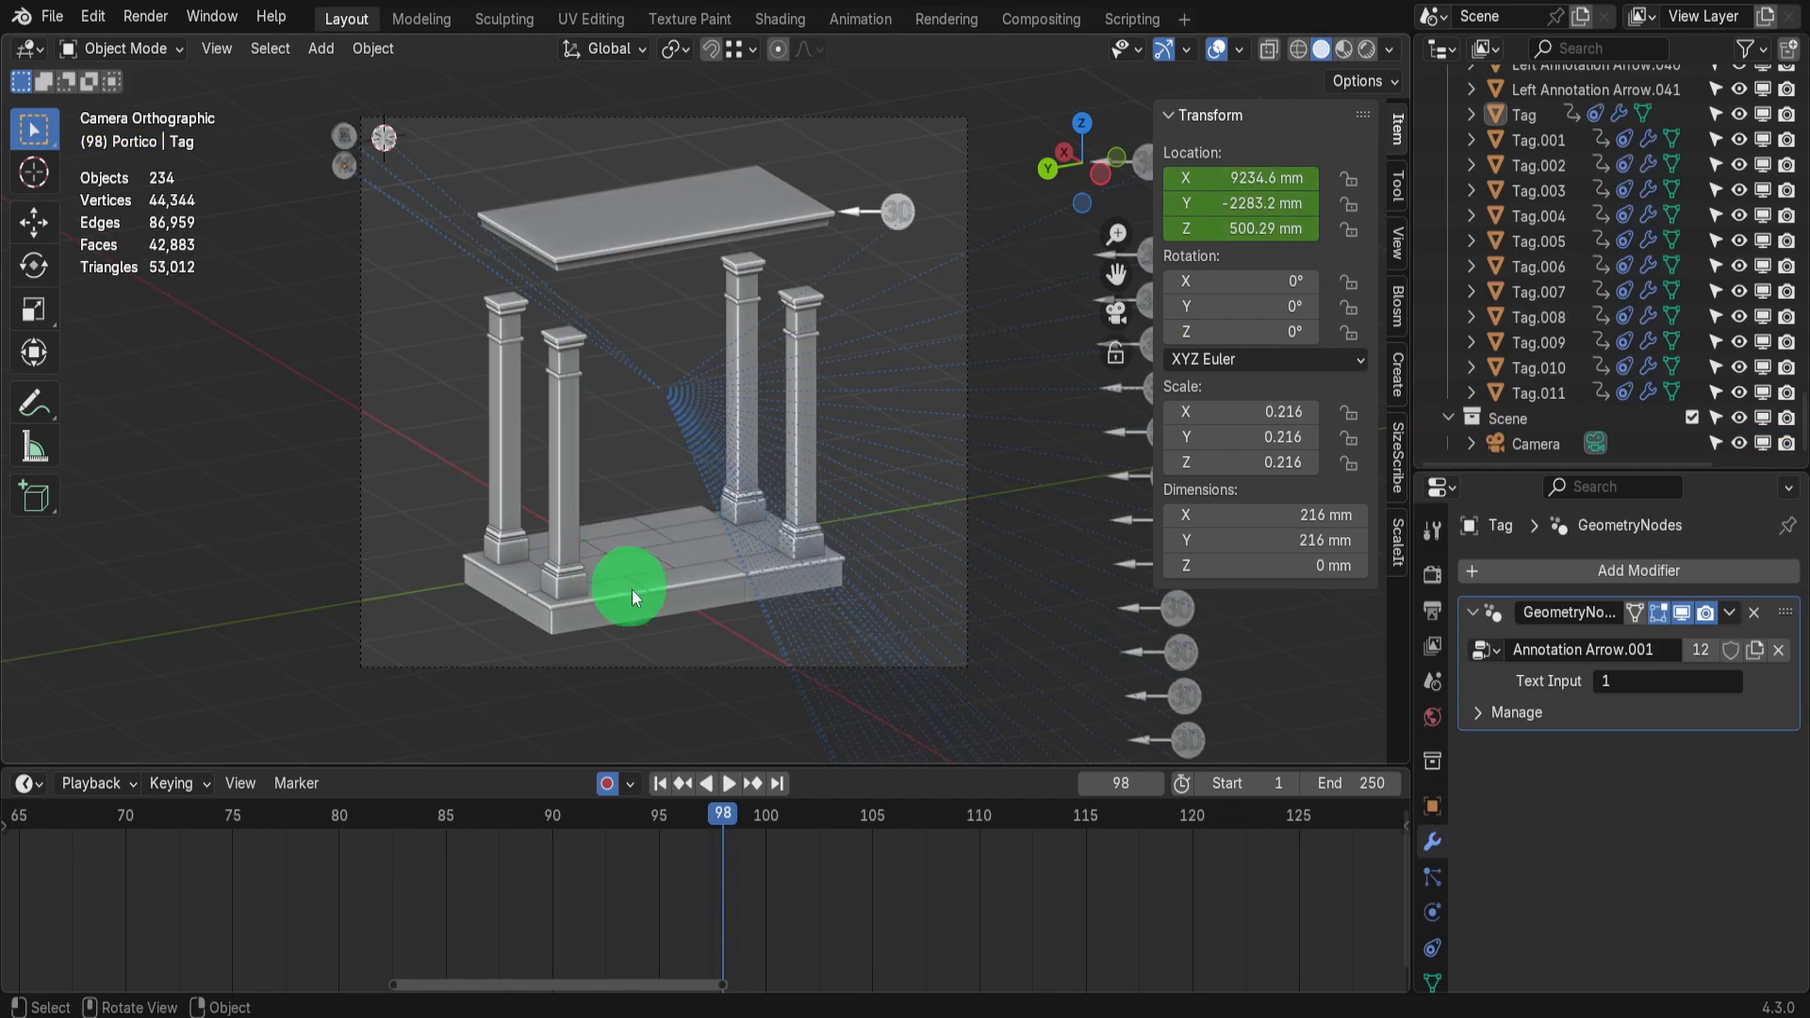
pyautogui.moveTo(719, 817)
pyautogui.mouseDown()
pyautogui.moveTo(554, 829)
pyautogui.moveTo(759, 822)
pyautogui.mouseUp()
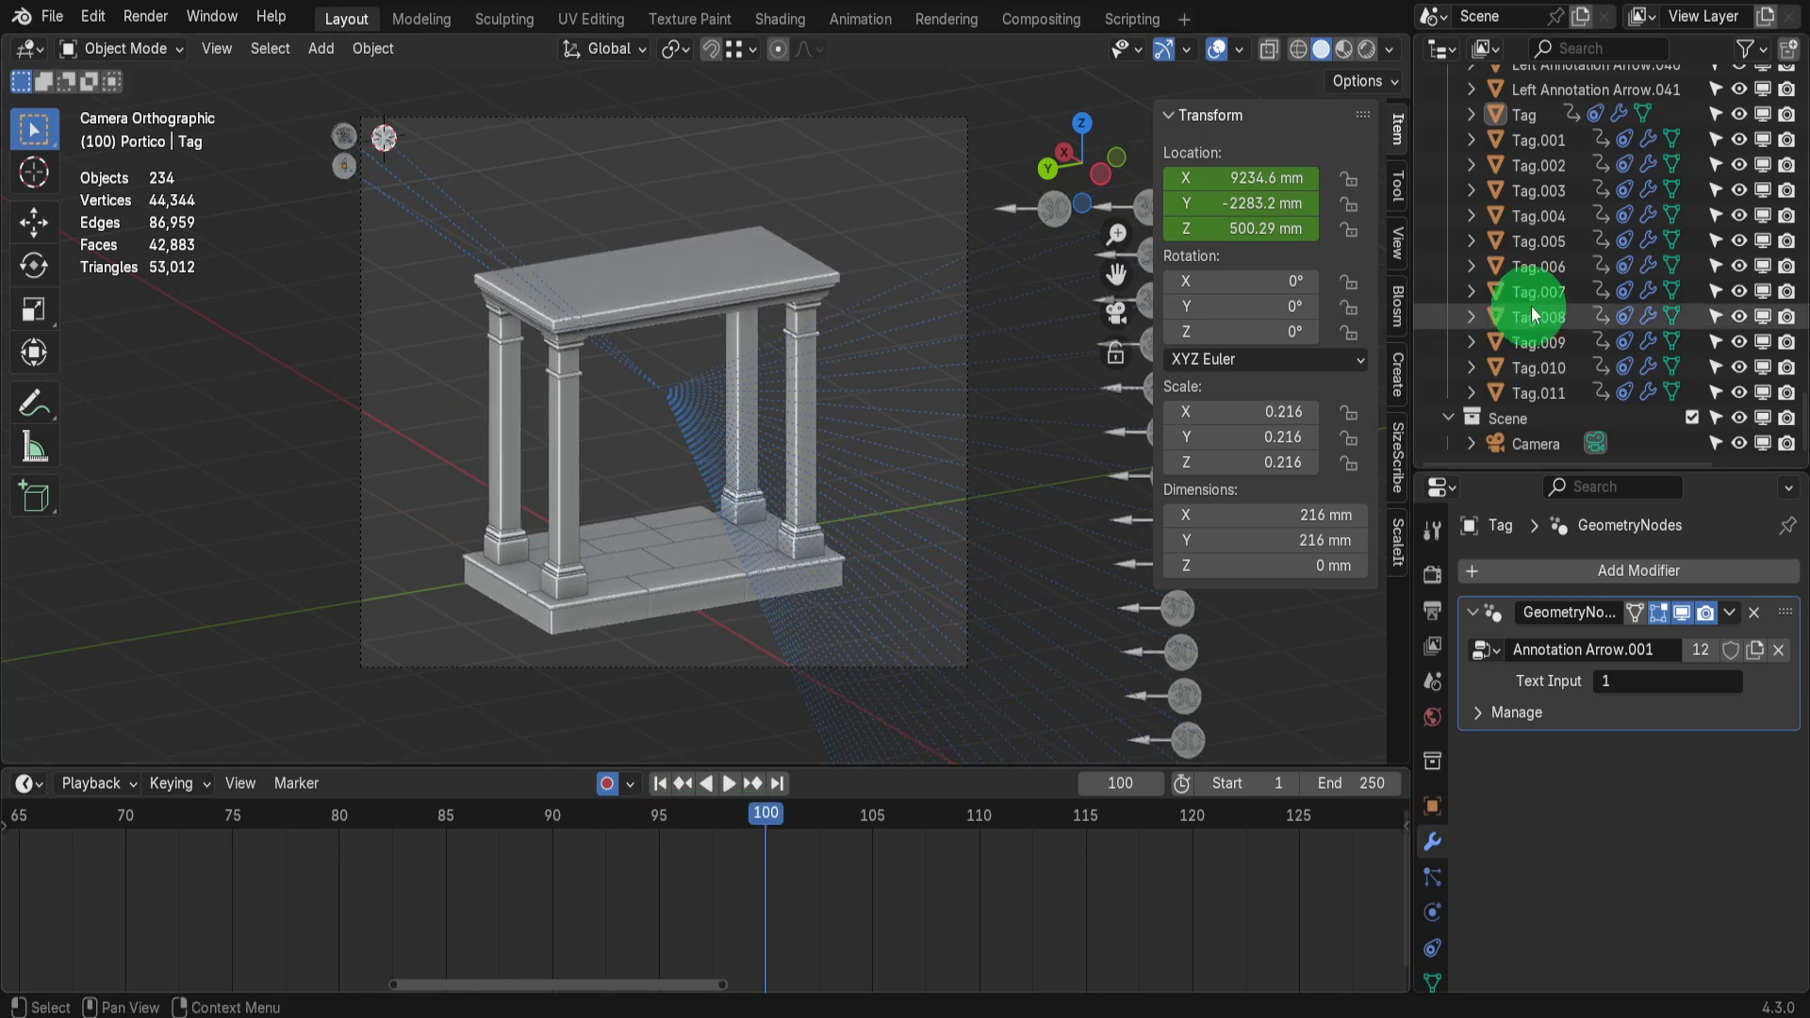
# Select all Portico collection objects and slide their keyframes 70 frames earlier to start at frame 1
pyautogui.hotkey('shift', 'a')
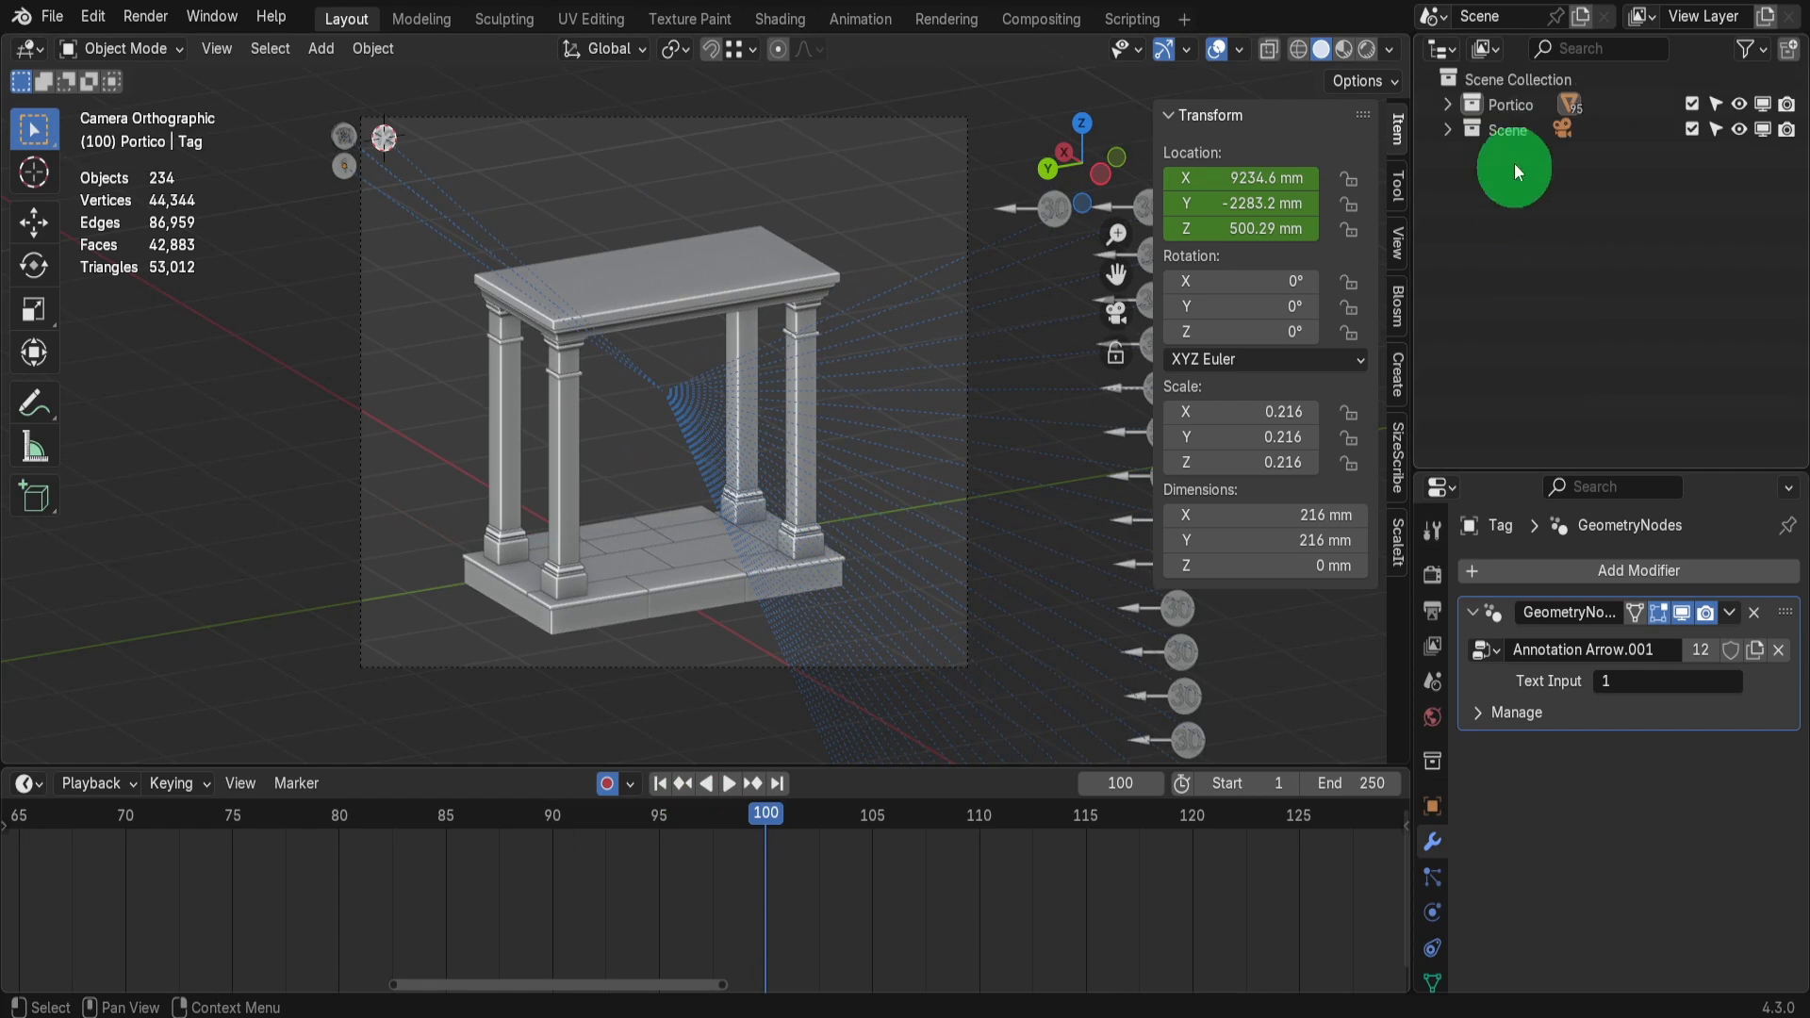
pyautogui.click(1508, 103)
pyautogui.rightClick(1508, 102)
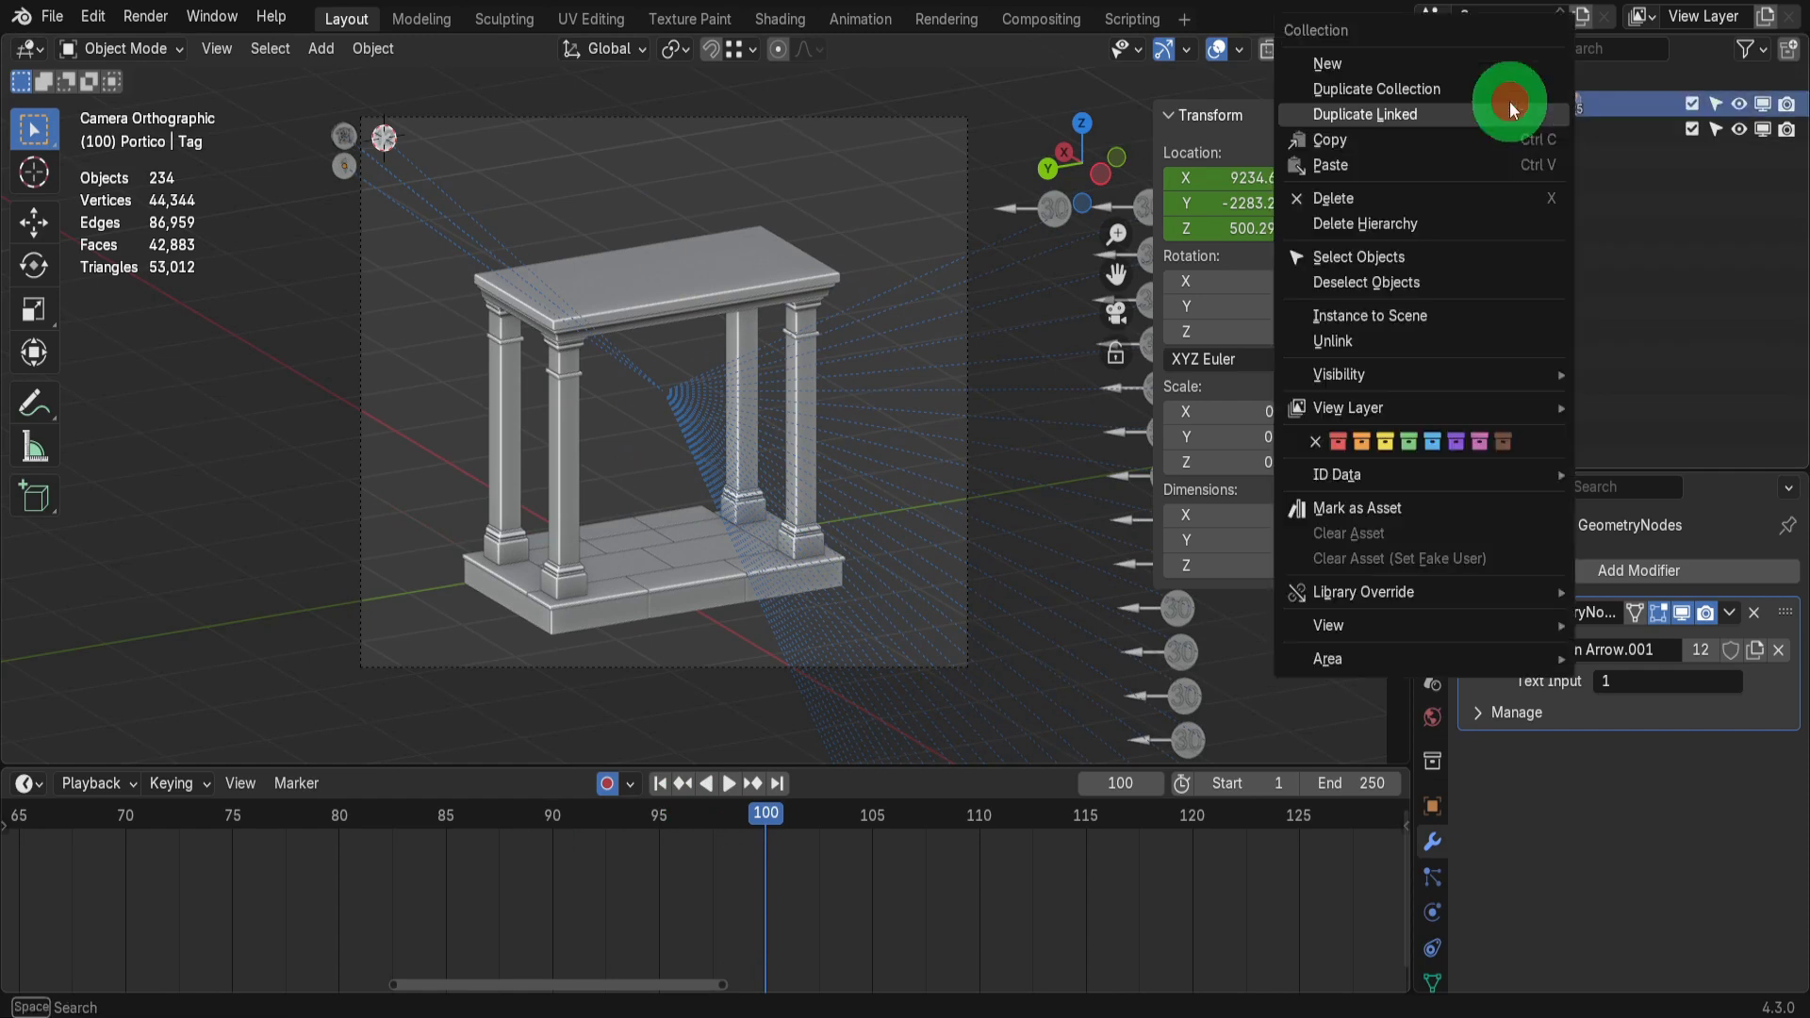
pyautogui.click(1375, 259)
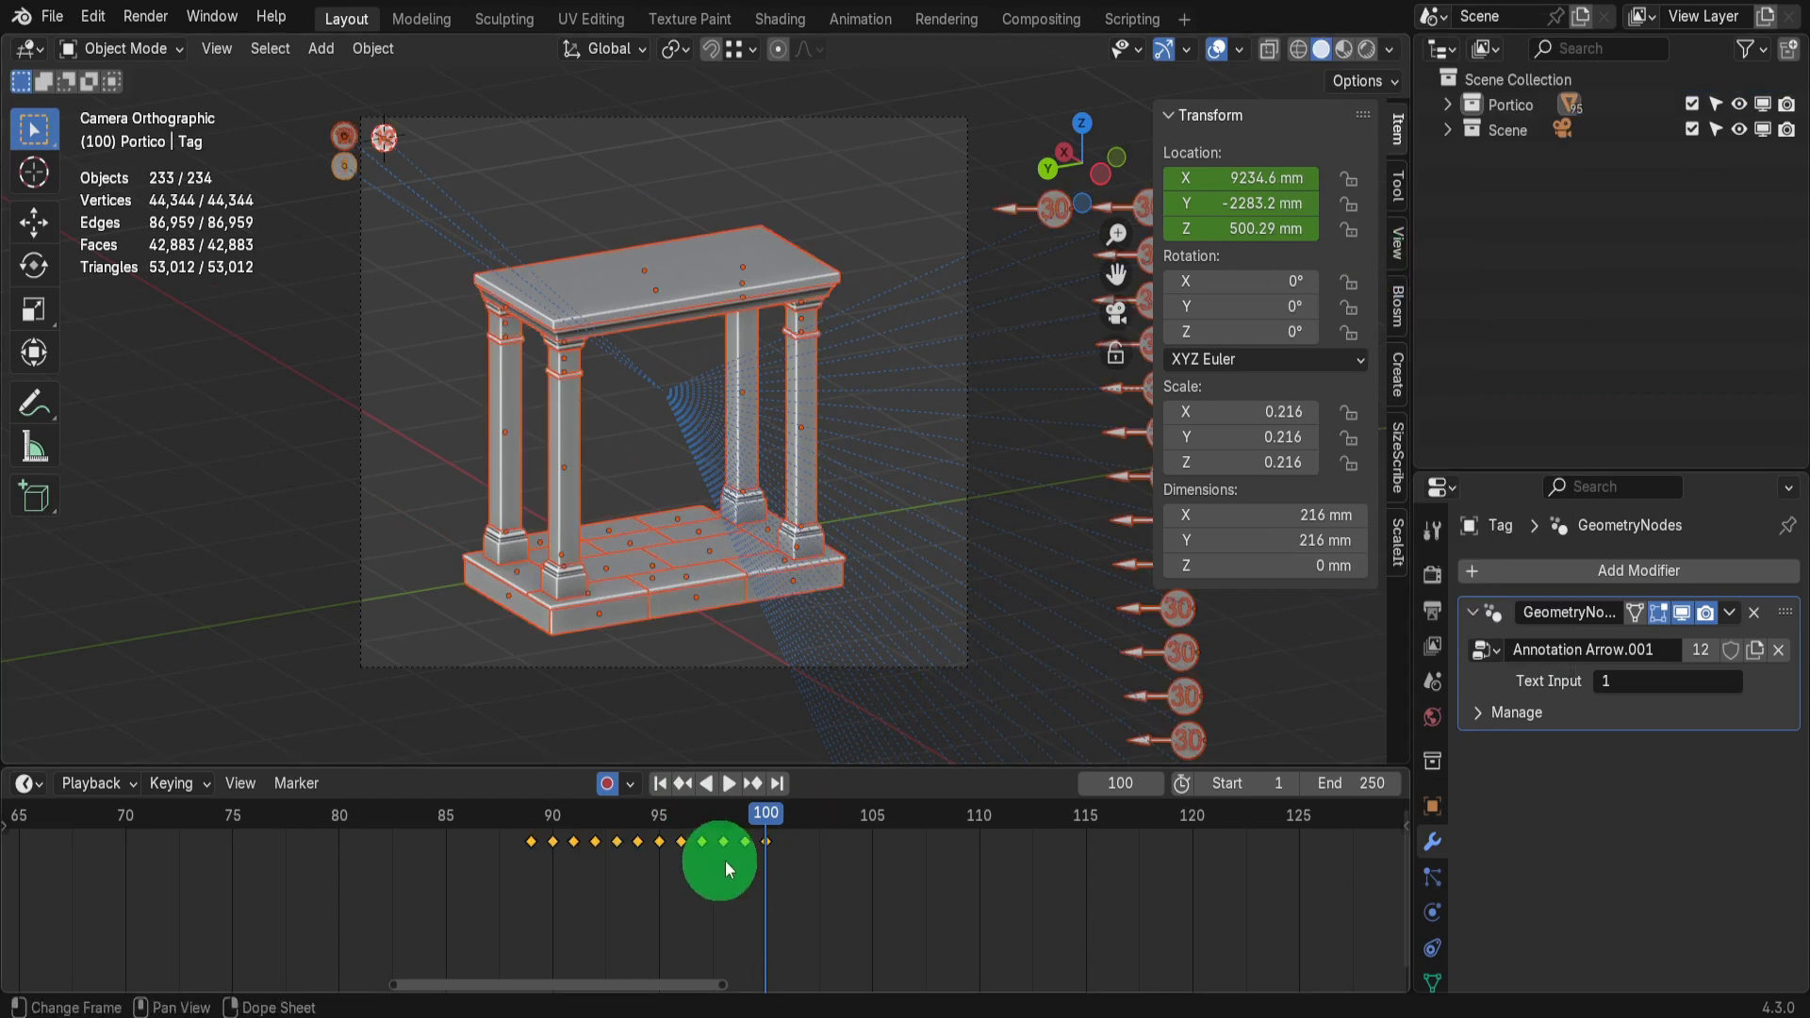
pyautogui.scroll(-10, 725, 861)
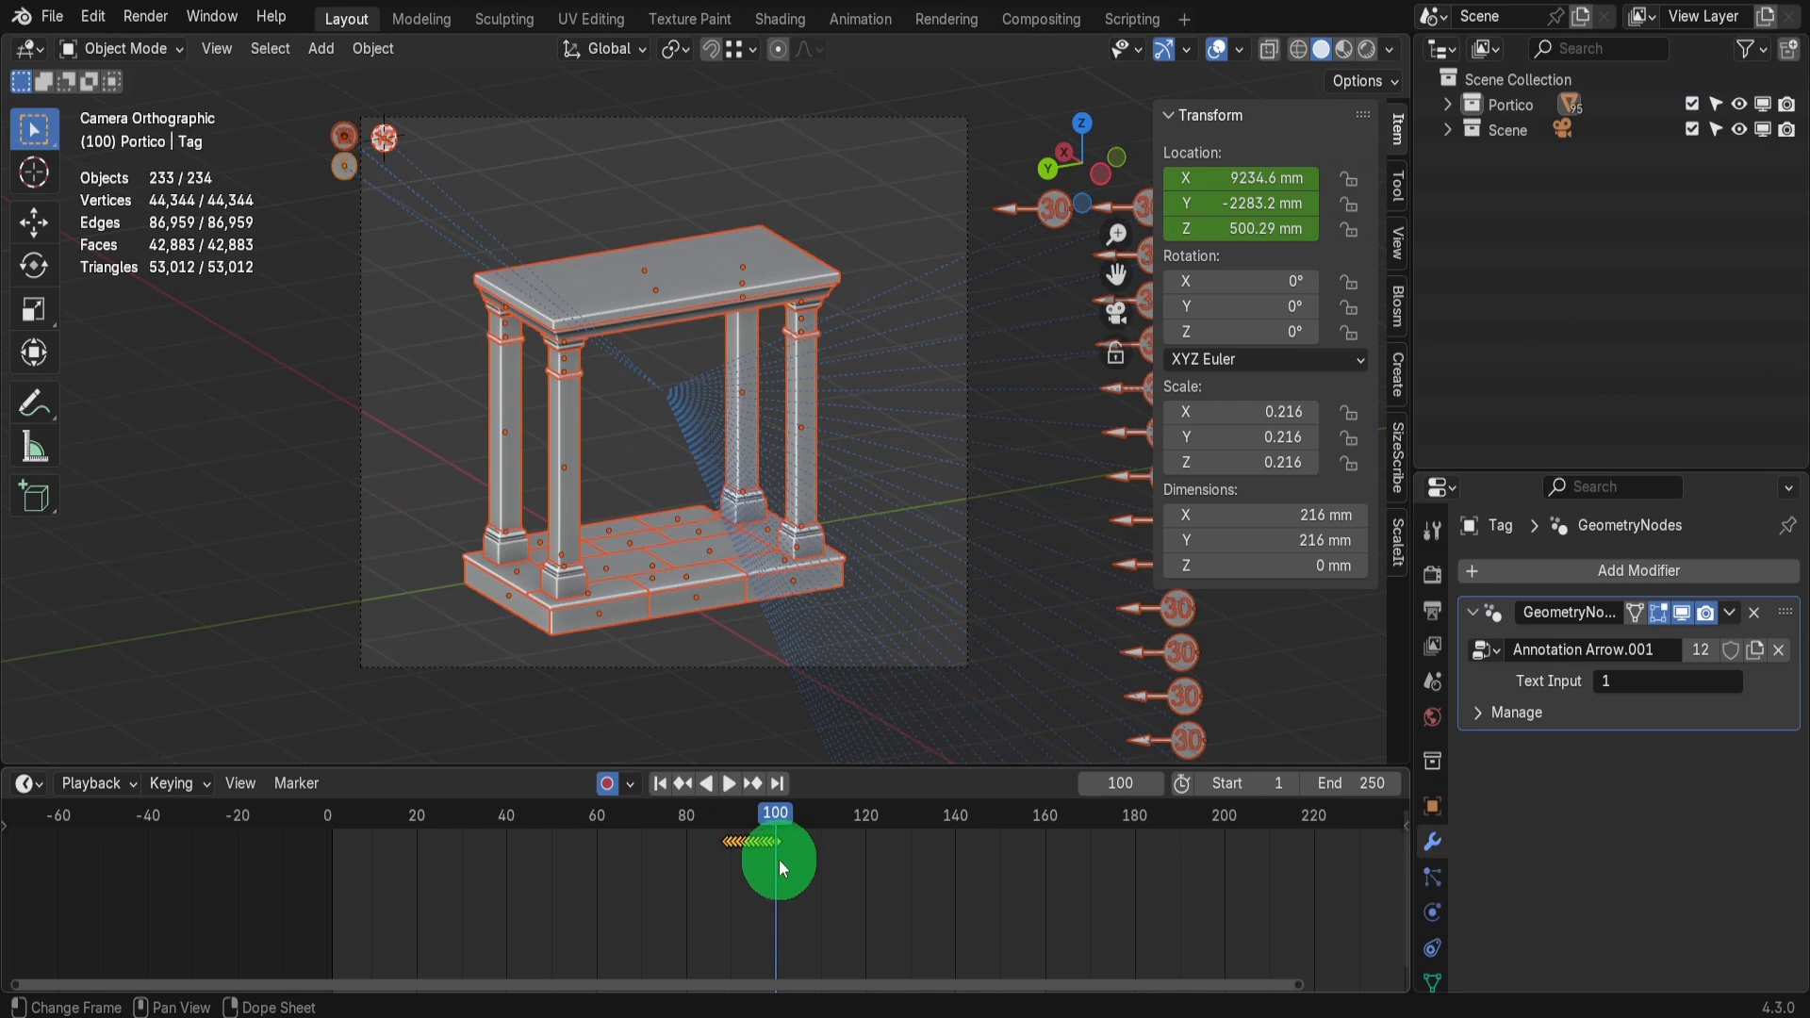
pyautogui.press('g')
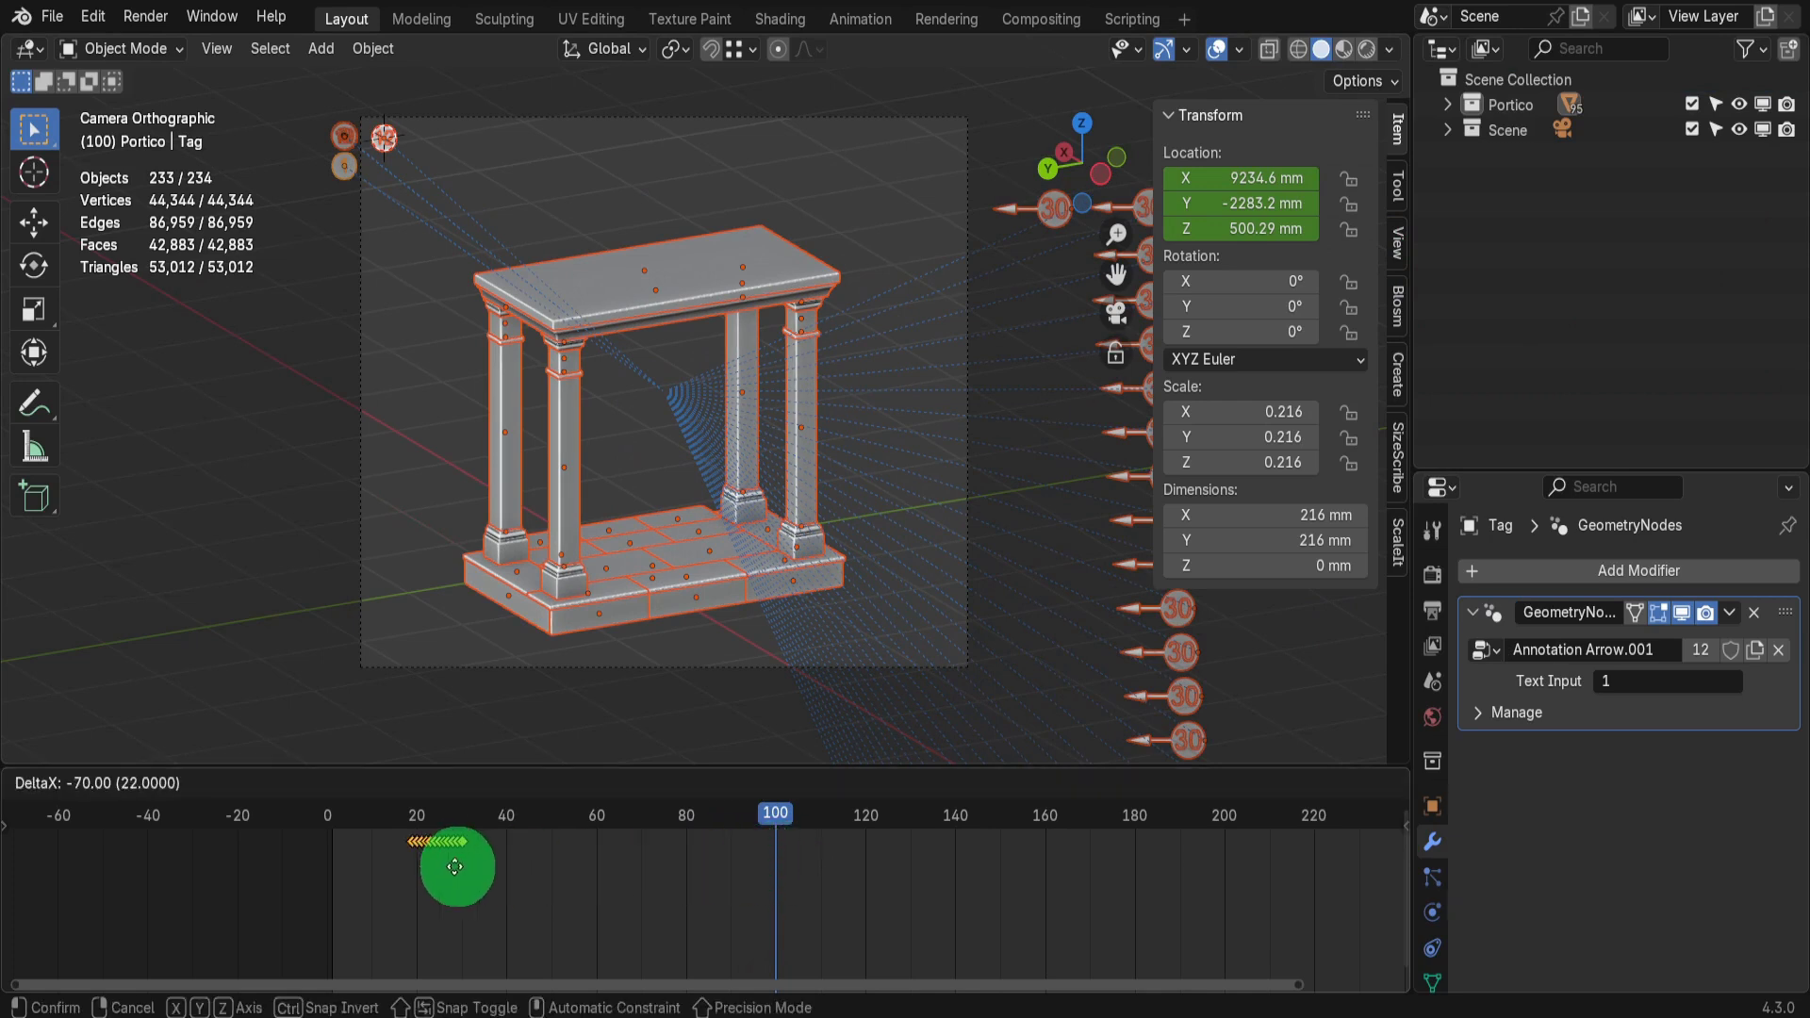
pyautogui.click(382, 857)
pyautogui.scroll(10, 337, 853)
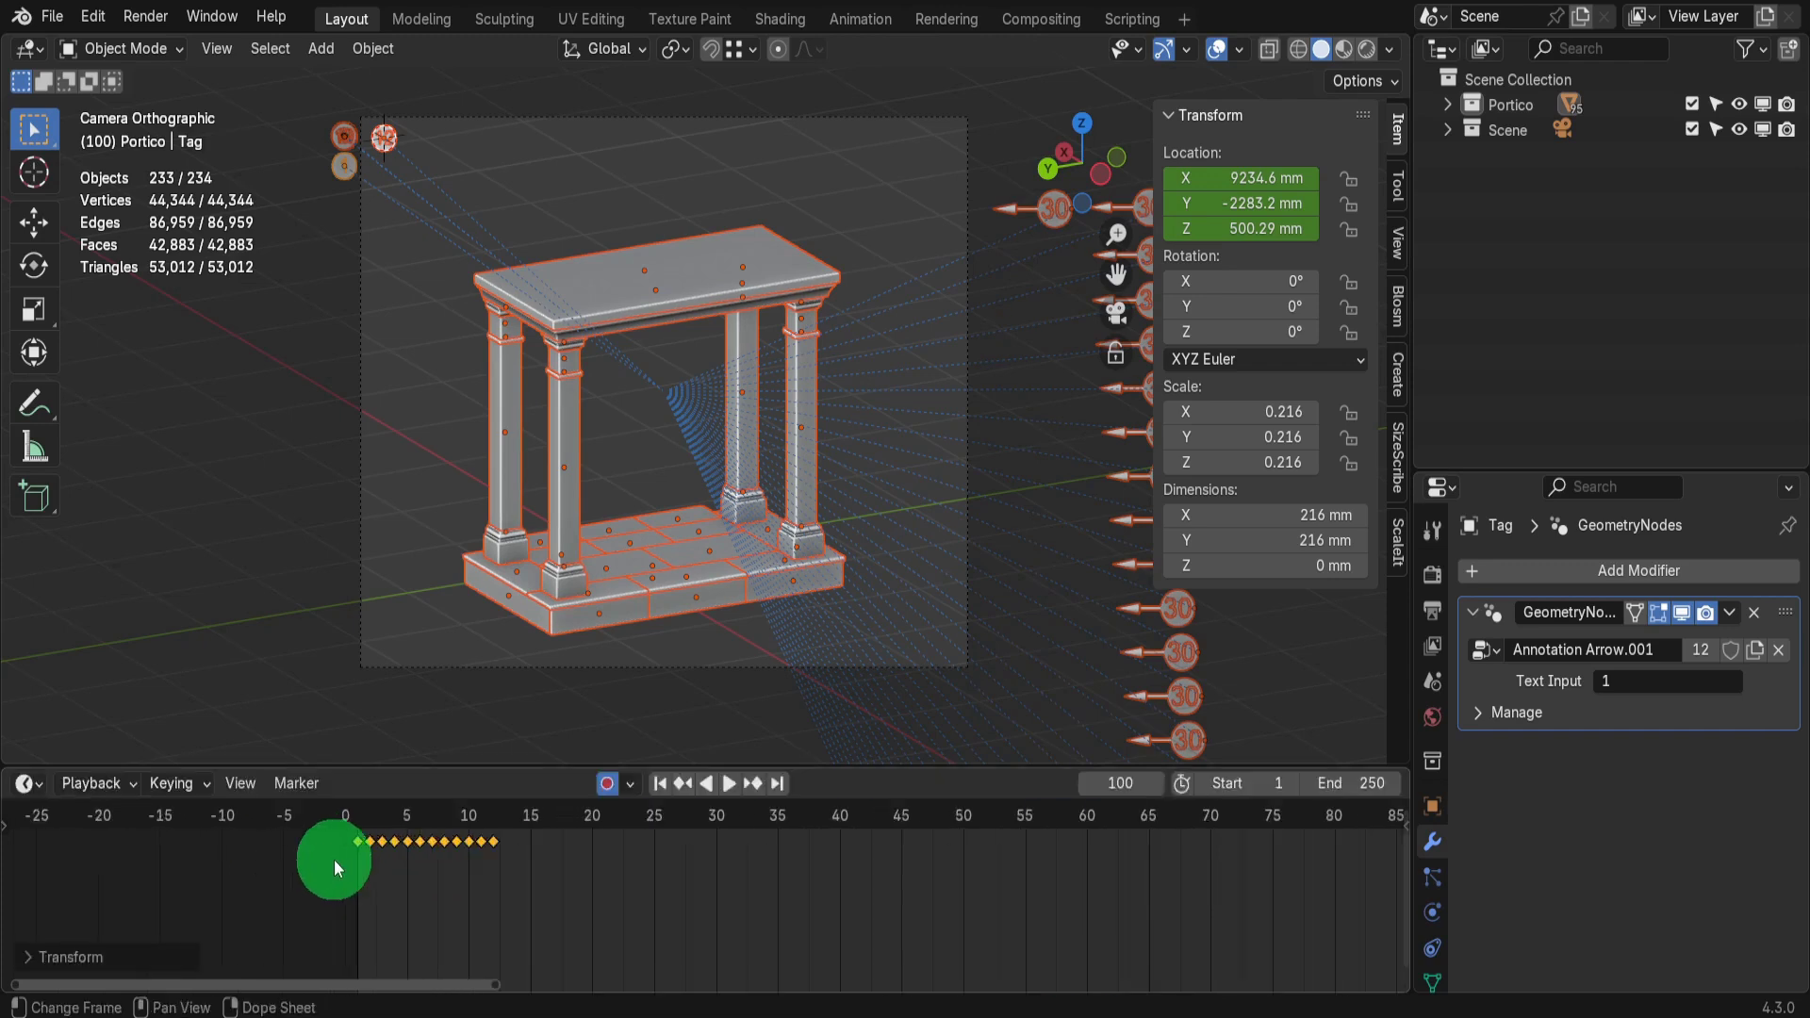
pyautogui.scroll(6, 345, 854)
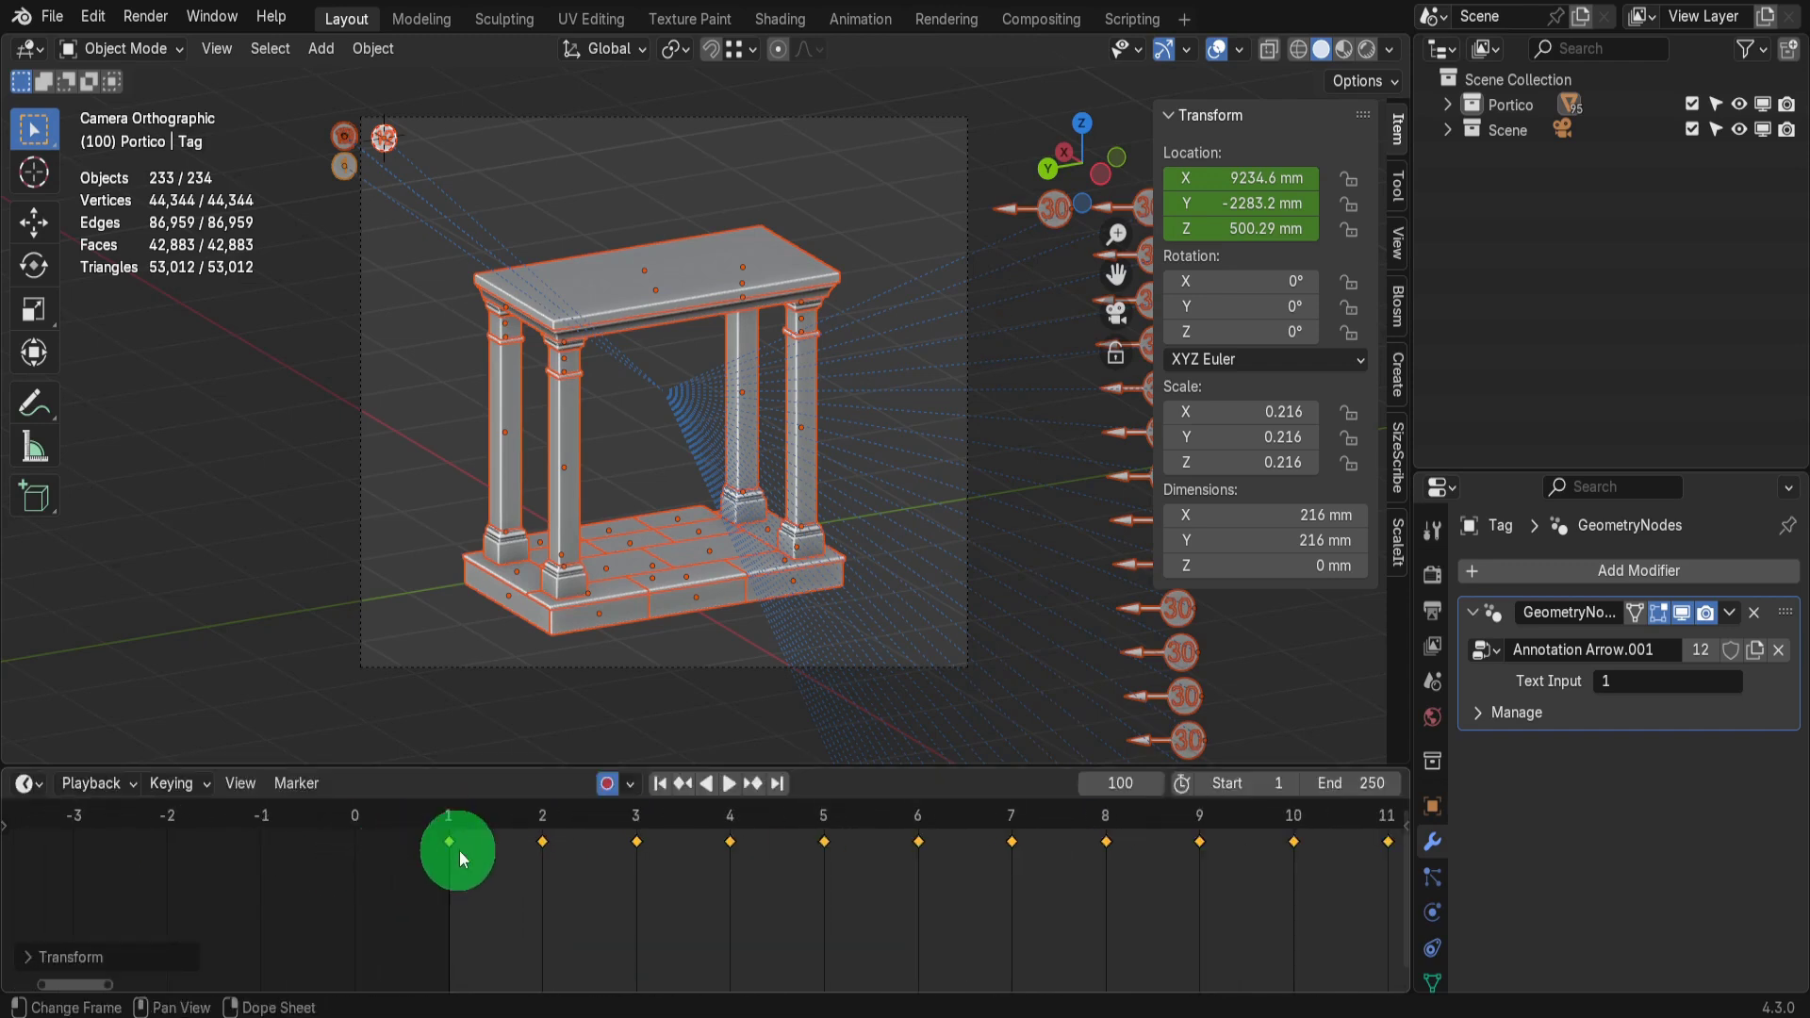
# Scrub the portico build from frame 1 to 12 and set the scene end frame to 12
pyautogui.hotkey('shift', 'Left')
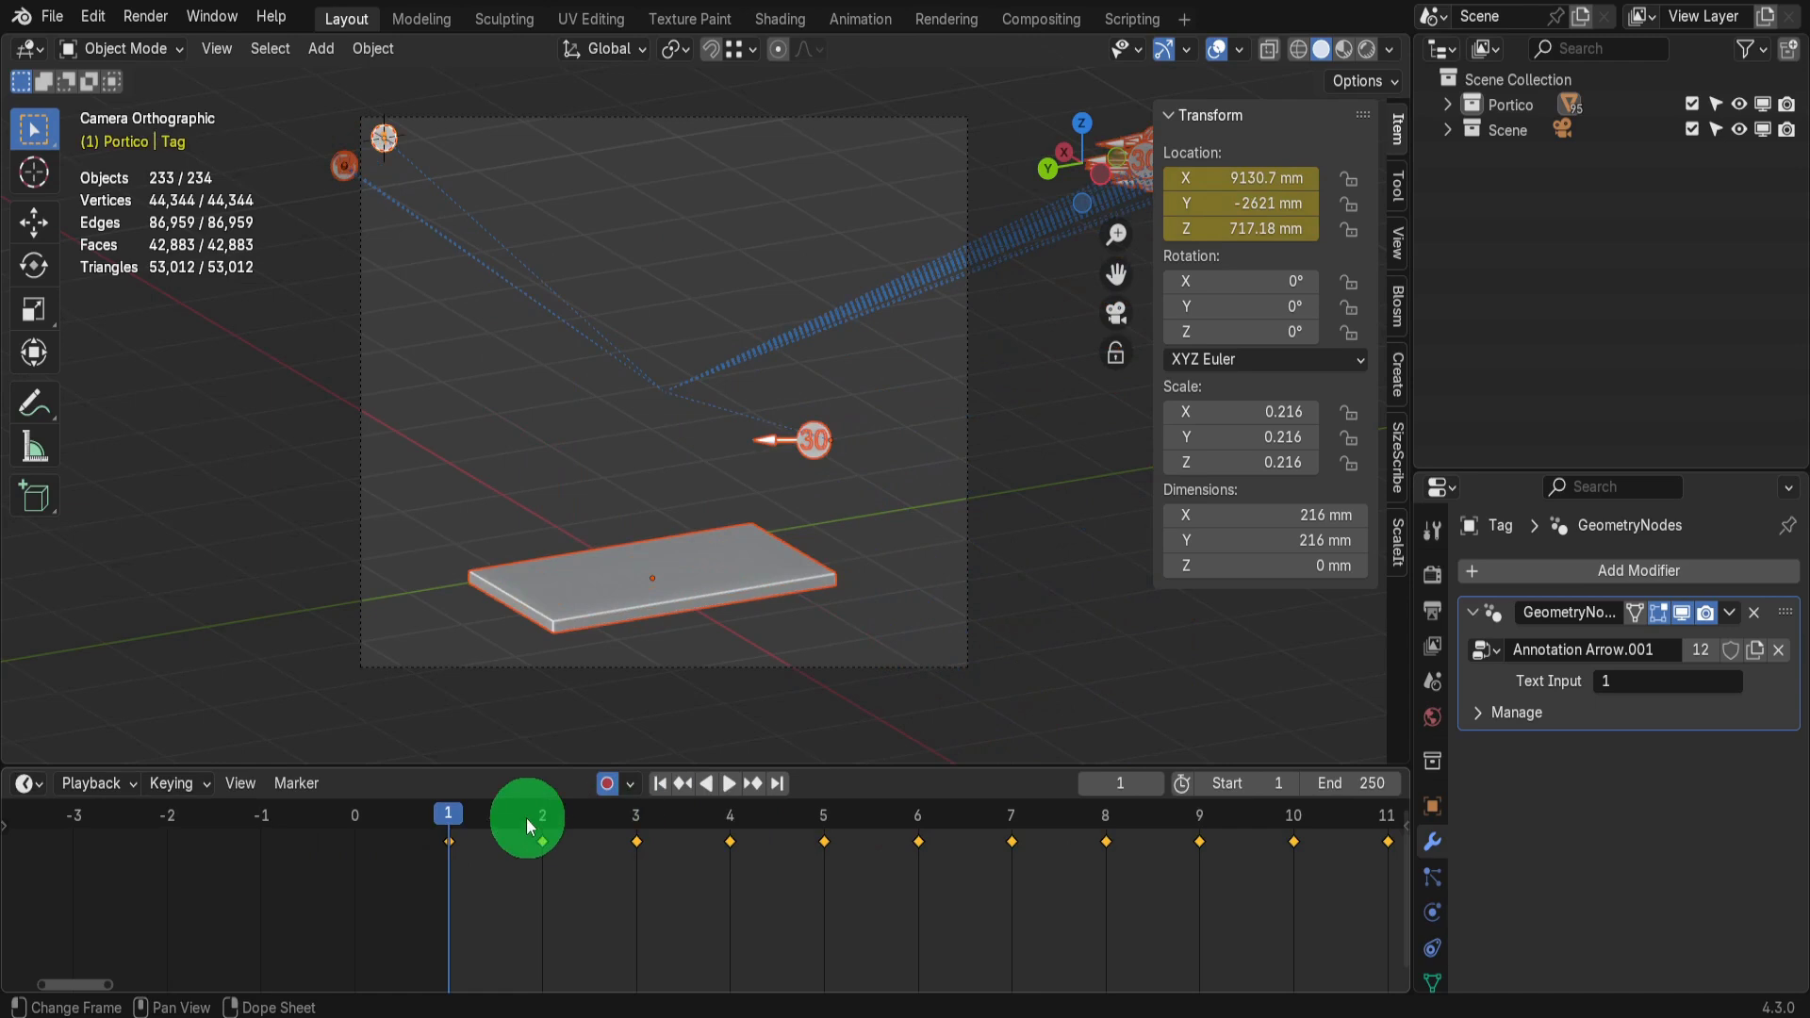
pyautogui.moveTo(465, 826); pyautogui.dragTo(549, 829)
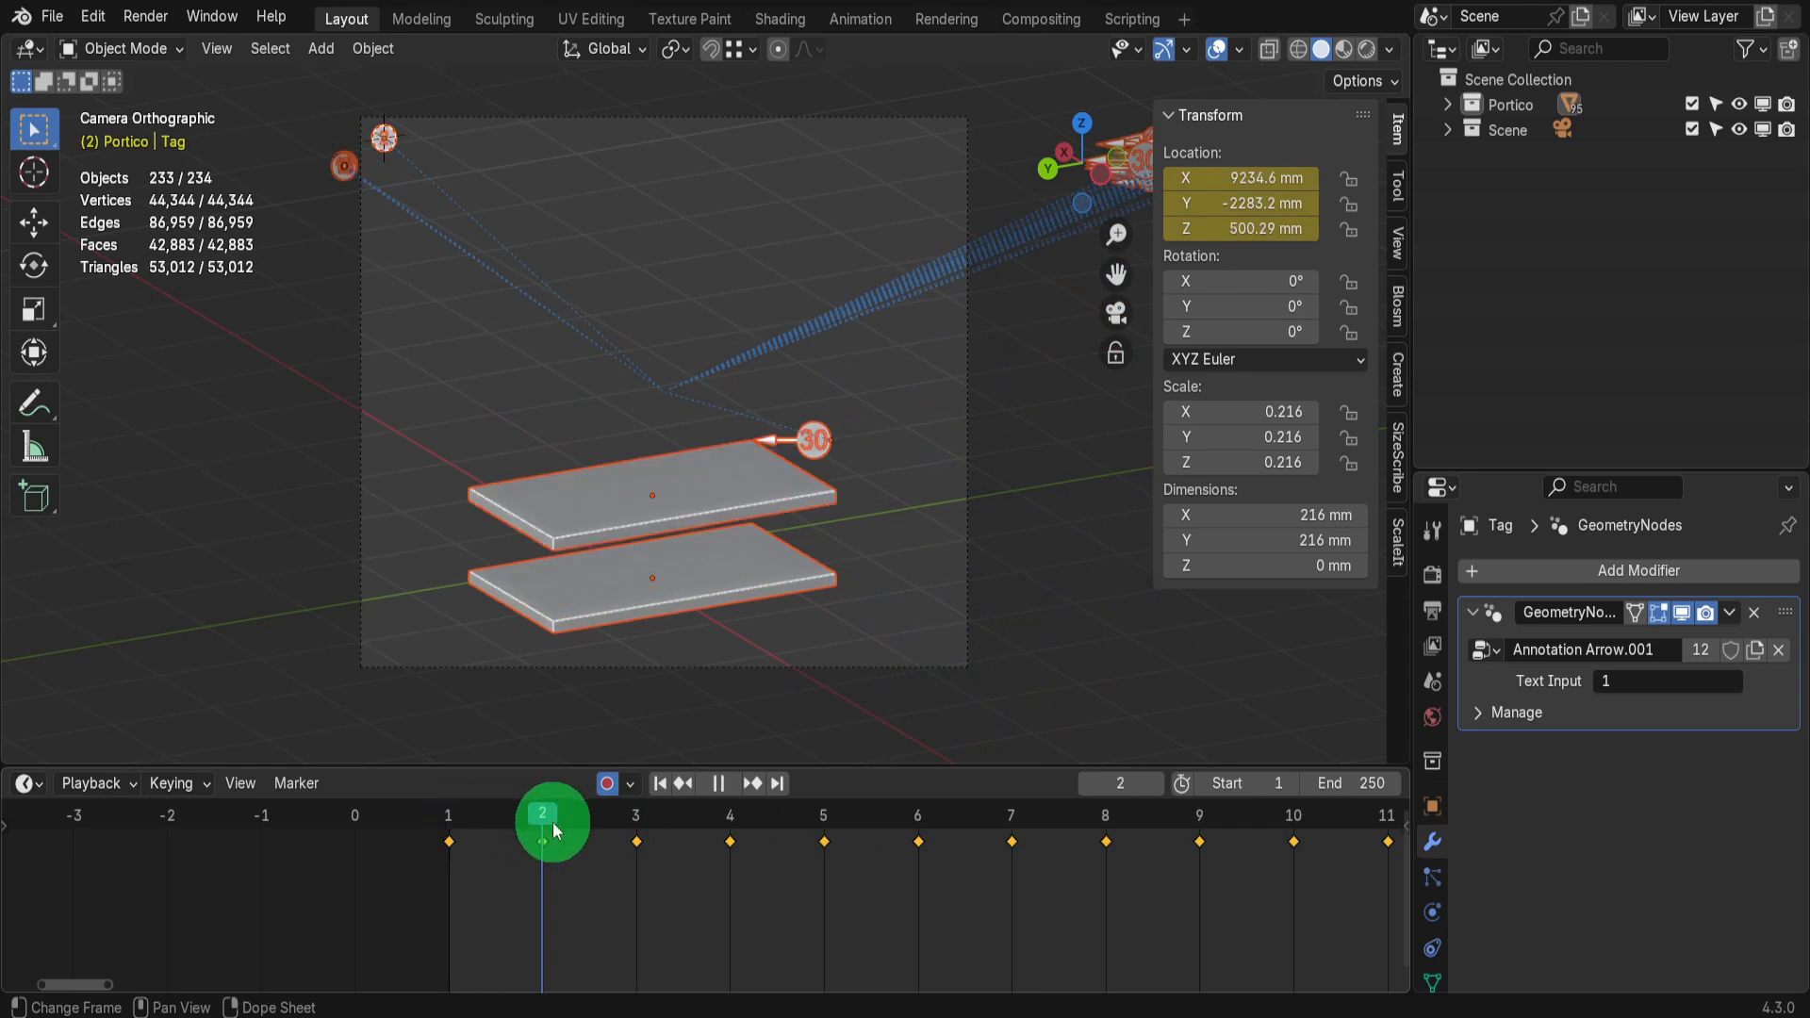
pyautogui.click(283, 656)
pyautogui.press('space')
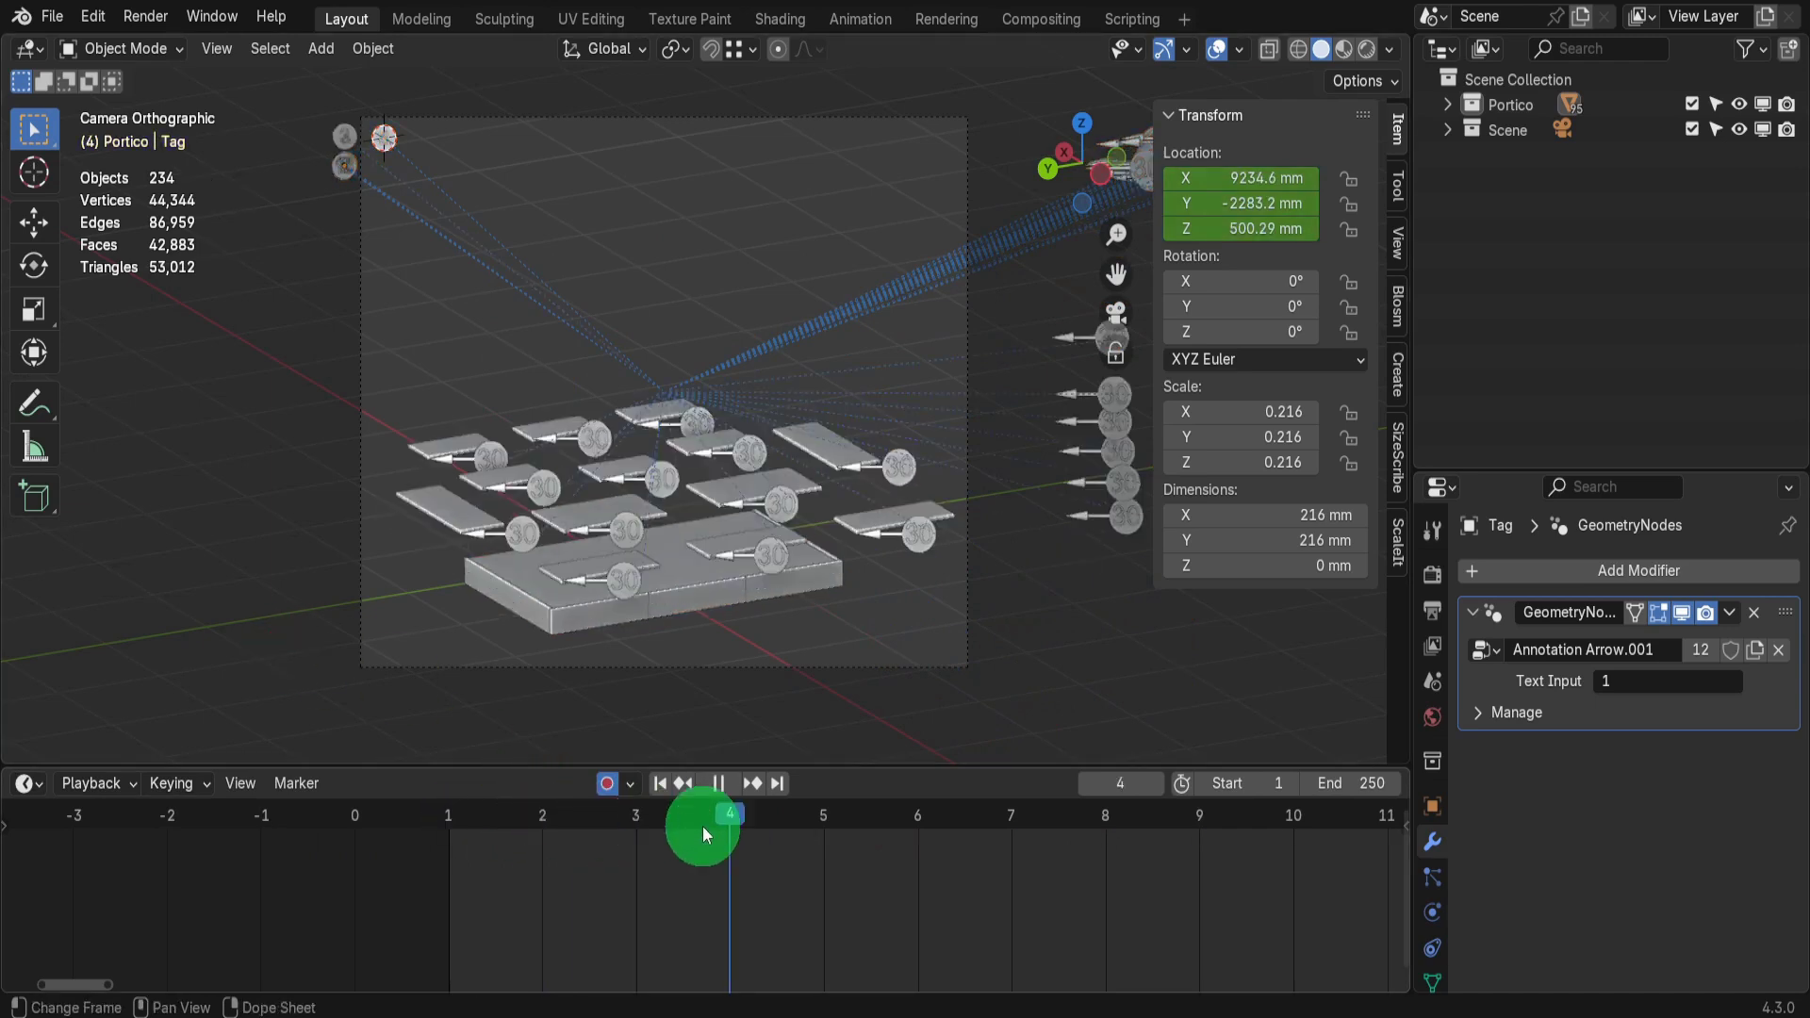
pyautogui.moveTo(820, 834); pyautogui.dragTo(1365, 828)
pyautogui.keyDown('ctrl'); pyautogui.moveTo(1365, 829); pyautogui.dragTo(1166, 844, button='middle'); pyautogui.keyUp('ctrl')
pyautogui.moveTo(1165, 843); pyautogui.dragTo(1228, 835)
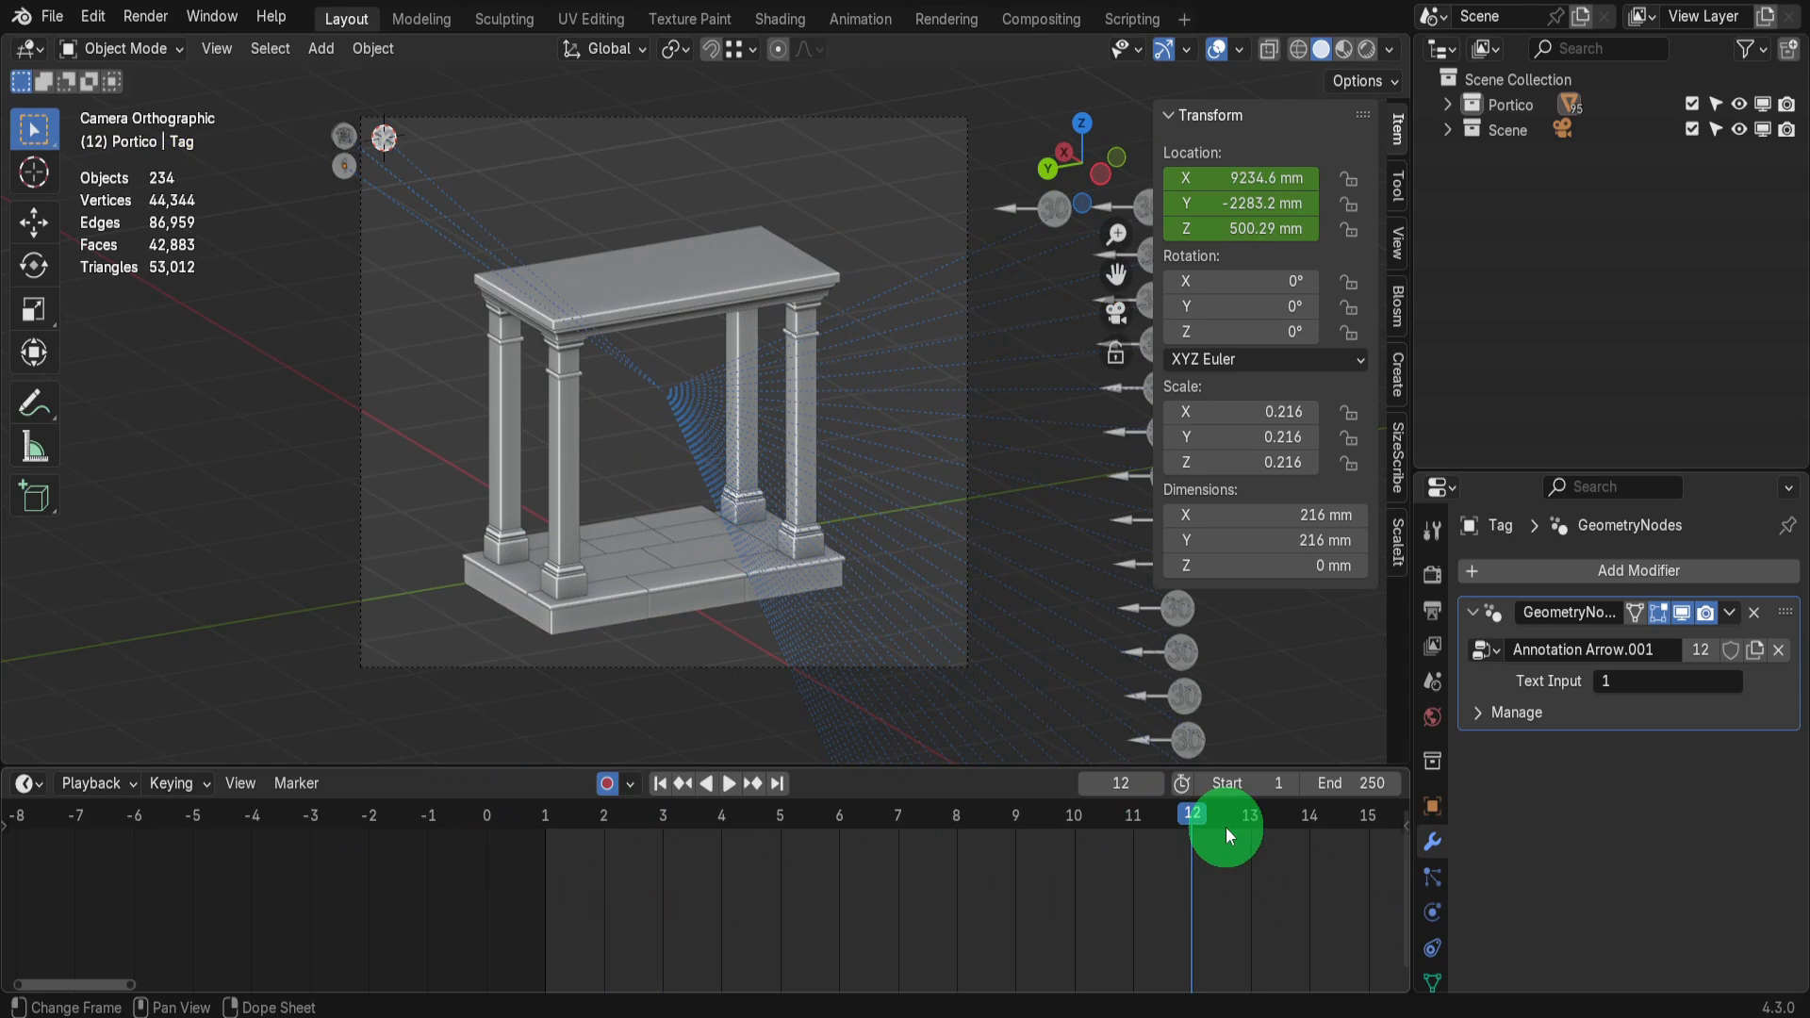
pyautogui.hotkey('ctrl', 'End')
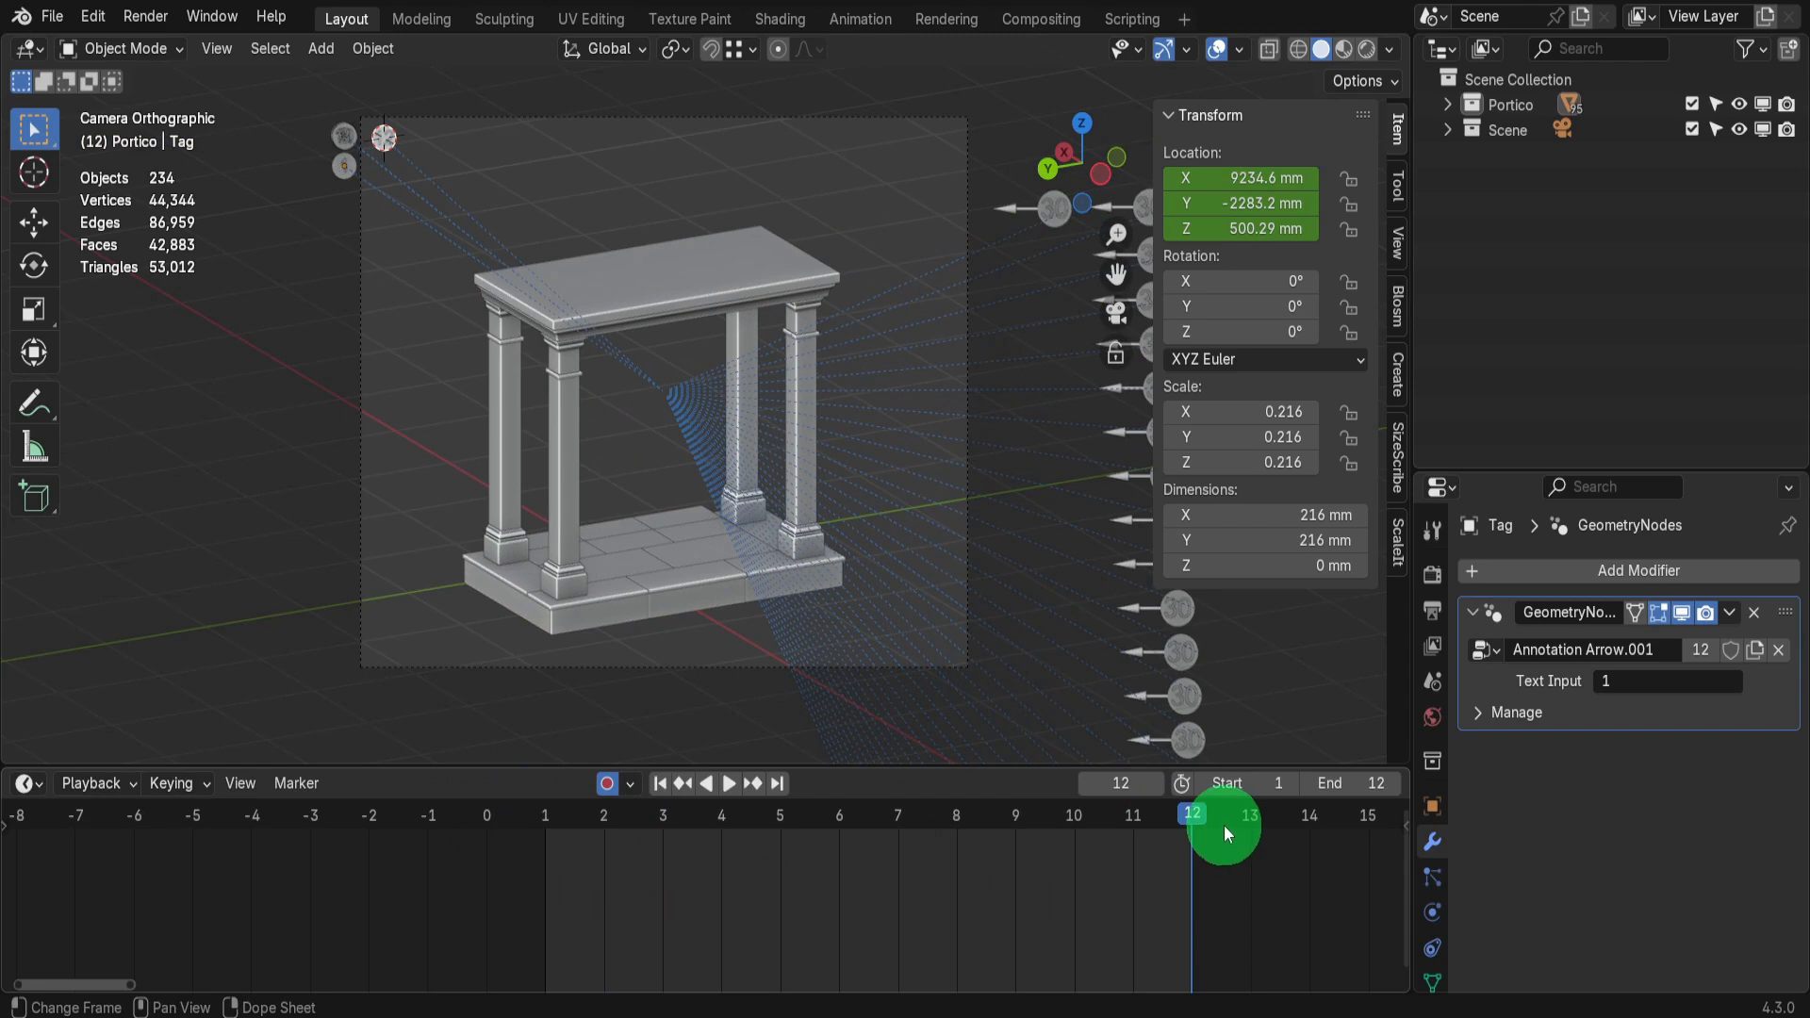
# Set the Freestyle line Base Thickness to 6 in View Layer properties
pyautogui.click(1432, 646)
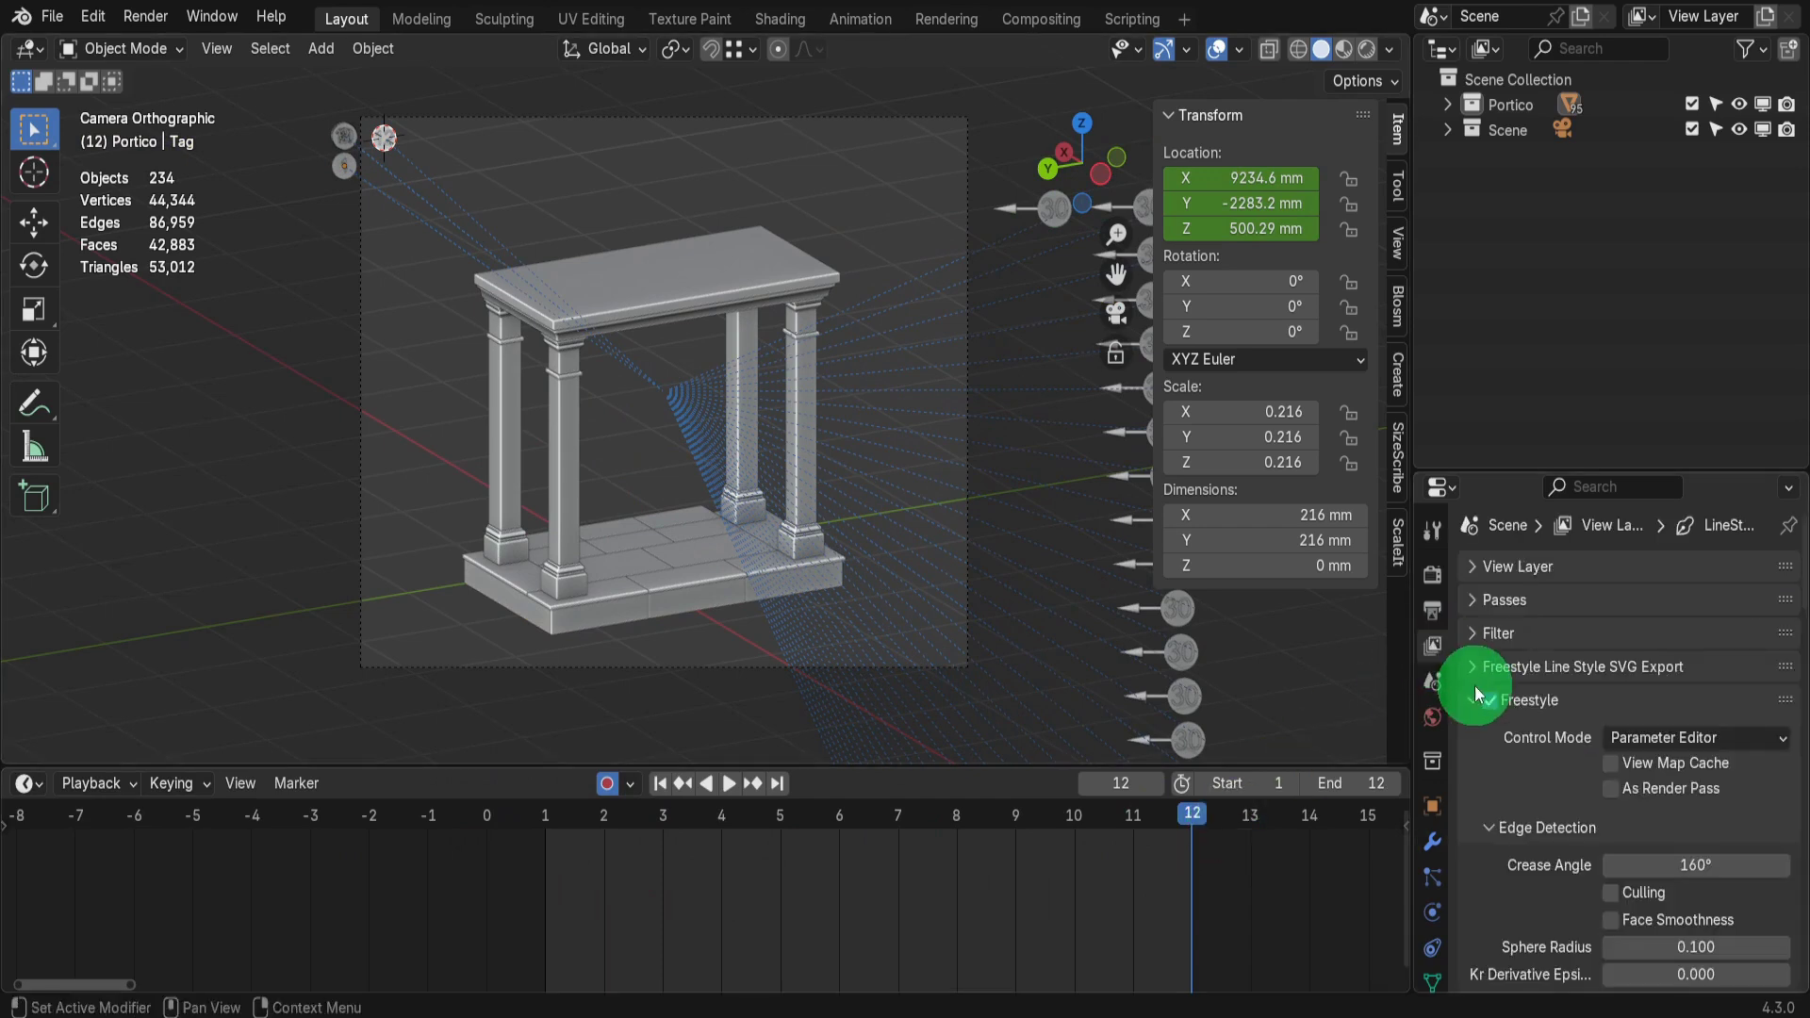
pyautogui.scroll(-8, 1586, 762)
pyautogui.scroll(-15, 1586, 762)
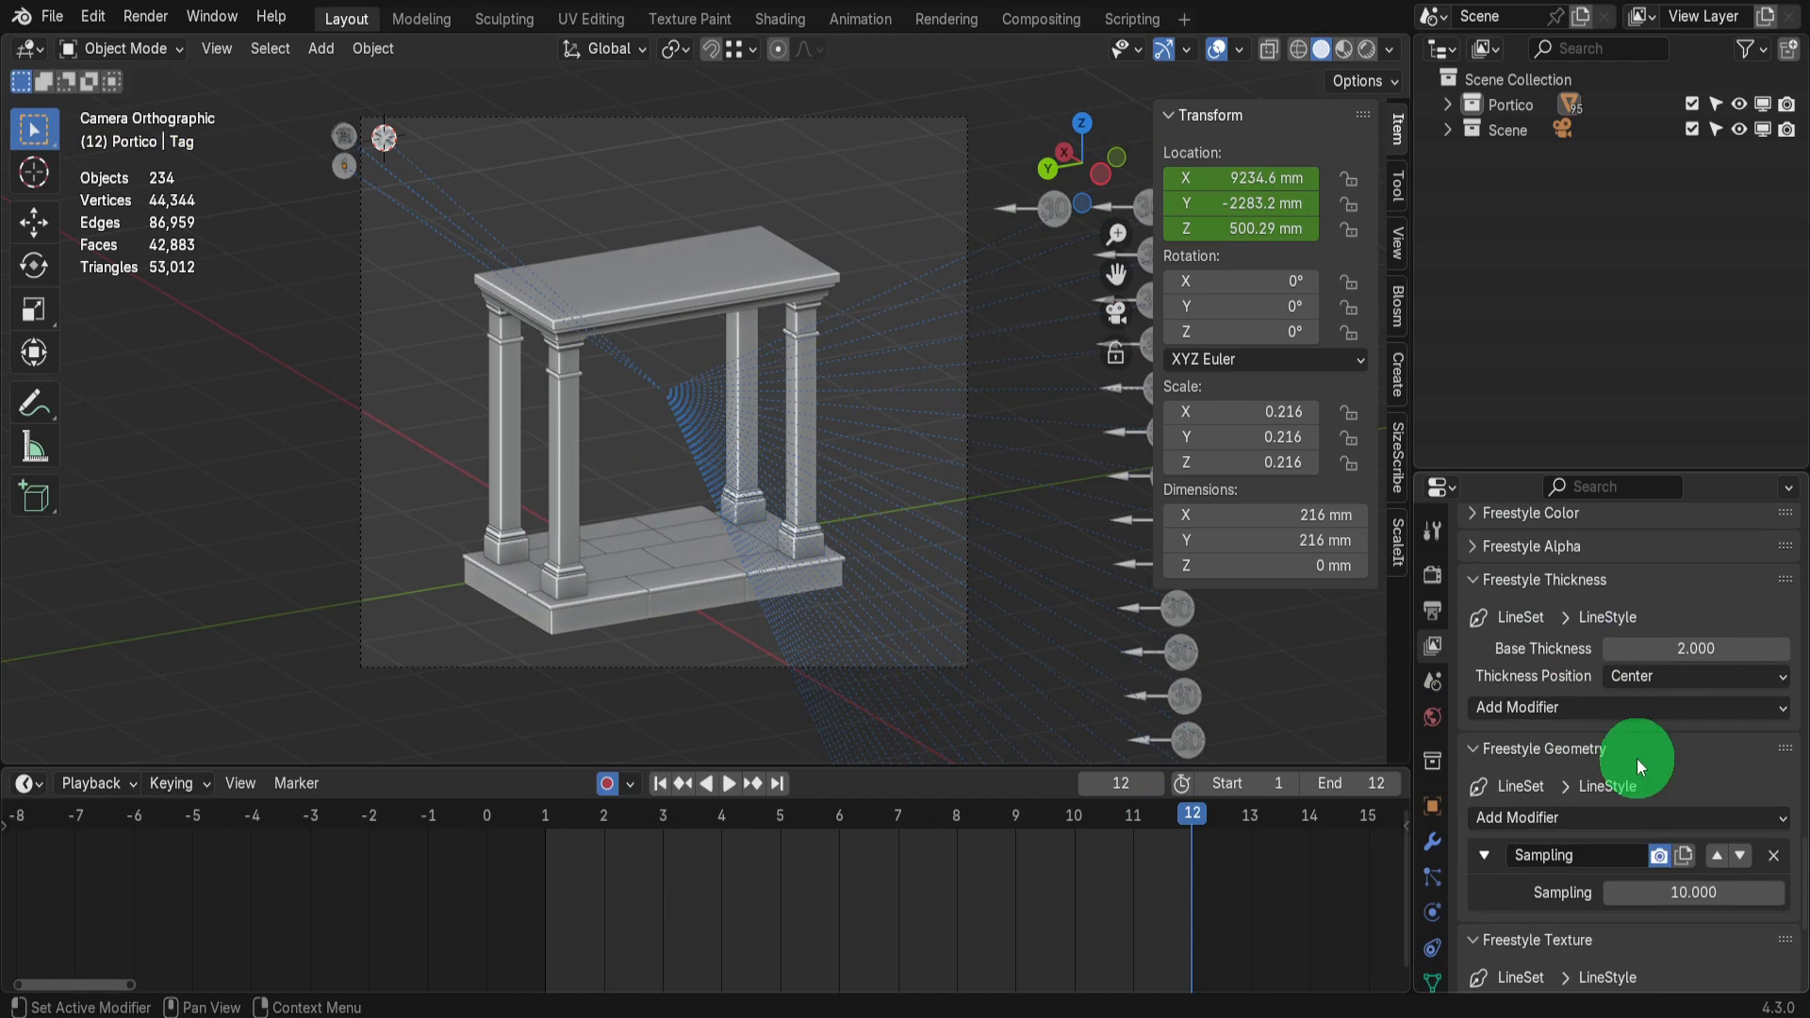
pyautogui.click(1682, 648)
pyautogui.write('6')
pyautogui.press('Return')
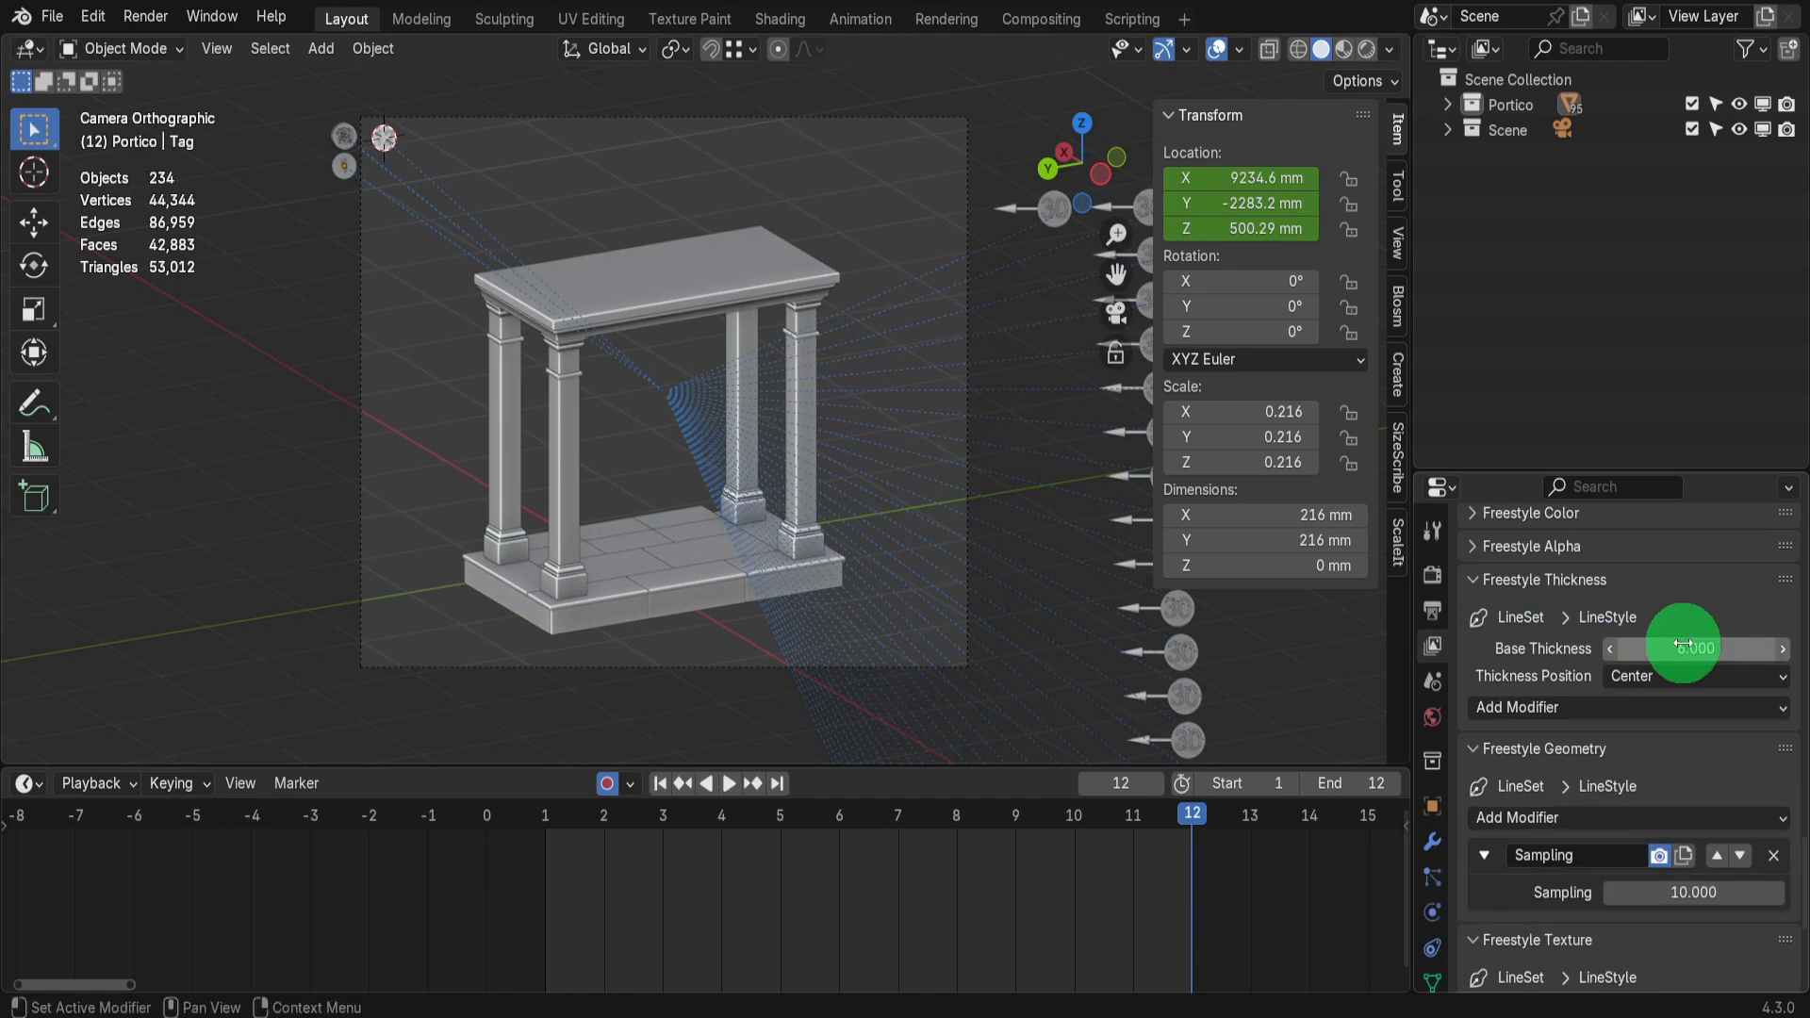
# Set the render output path to the E:\YouTubeRenders\ folder
pyautogui.click(1433, 613)
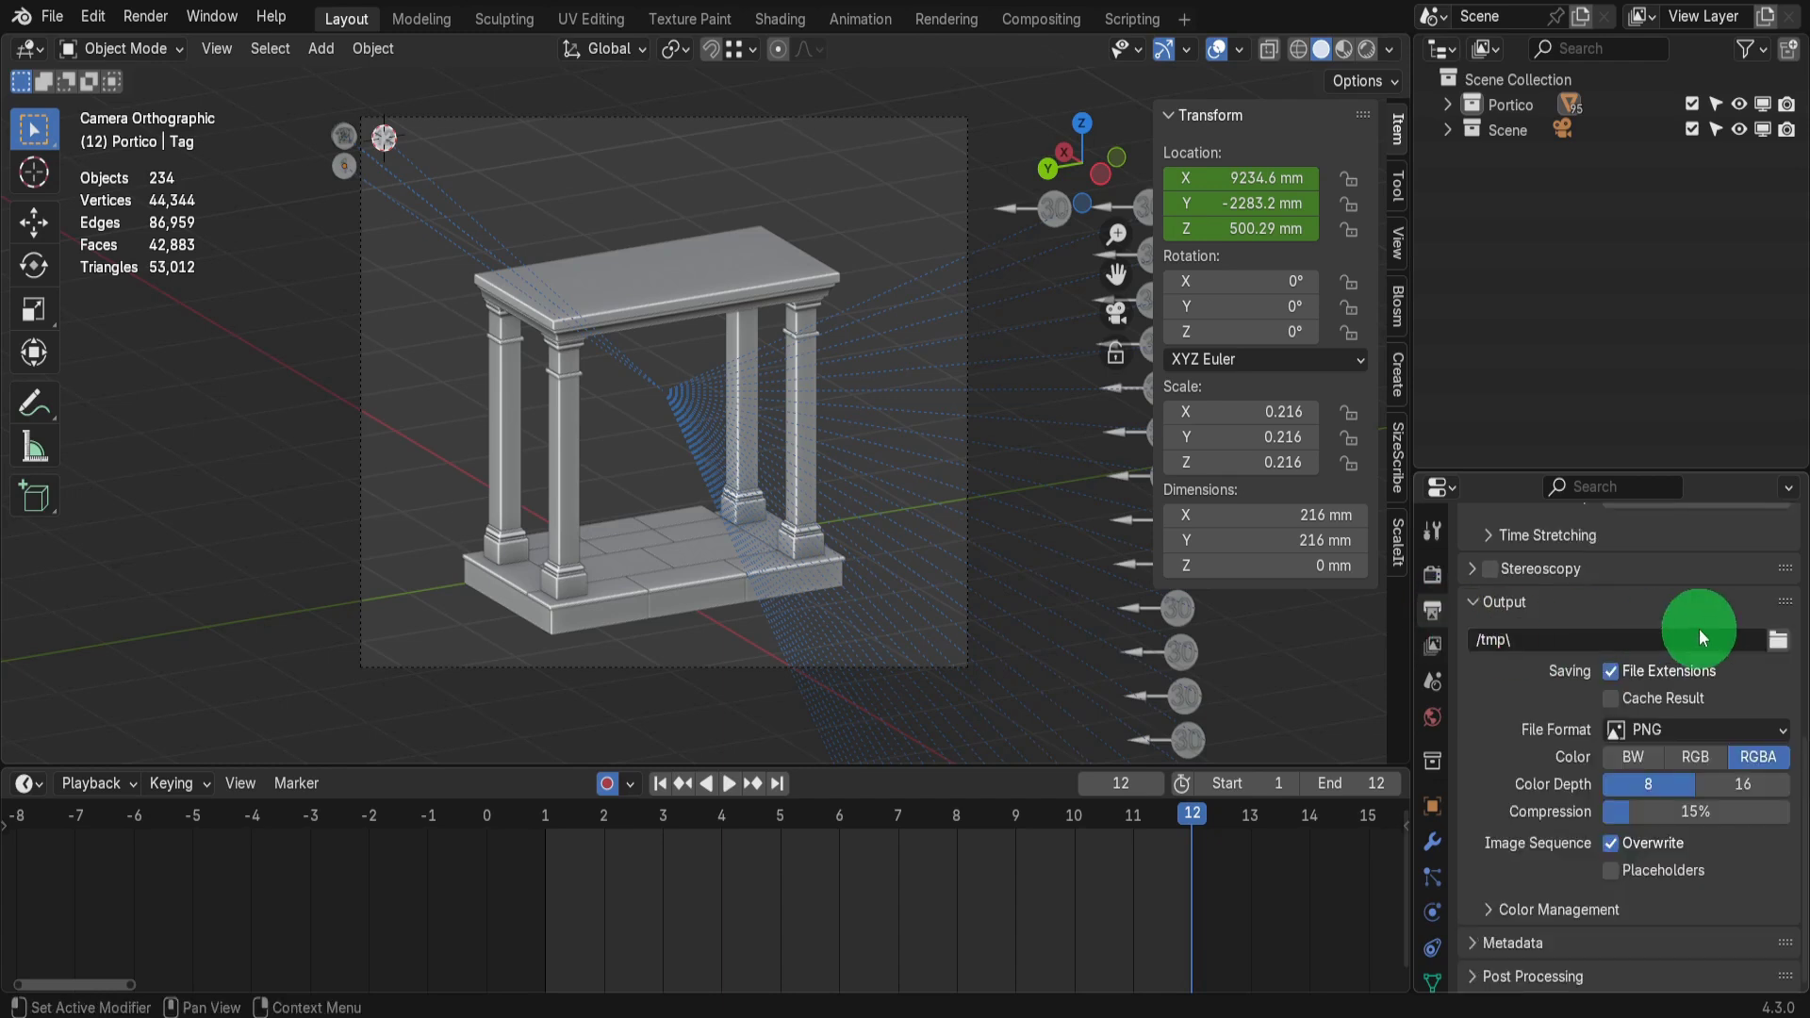
pyautogui.click(1776, 641)
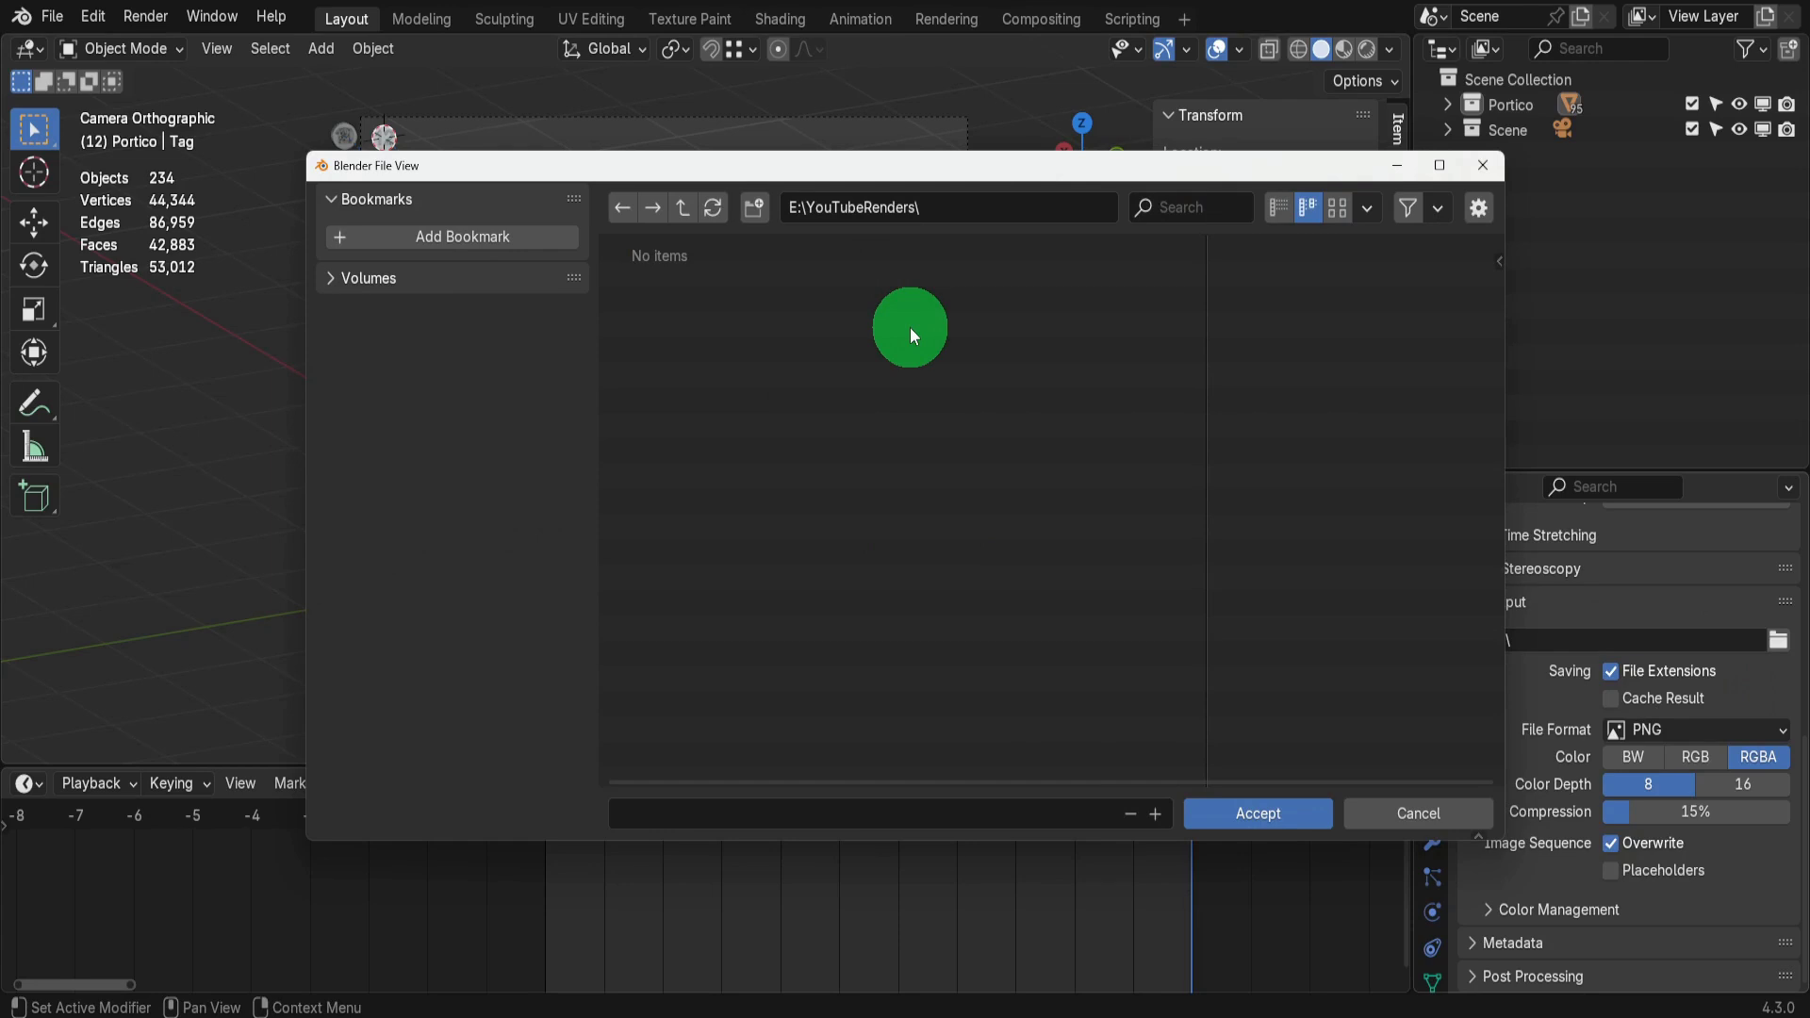
pyautogui.click(1226, 811)
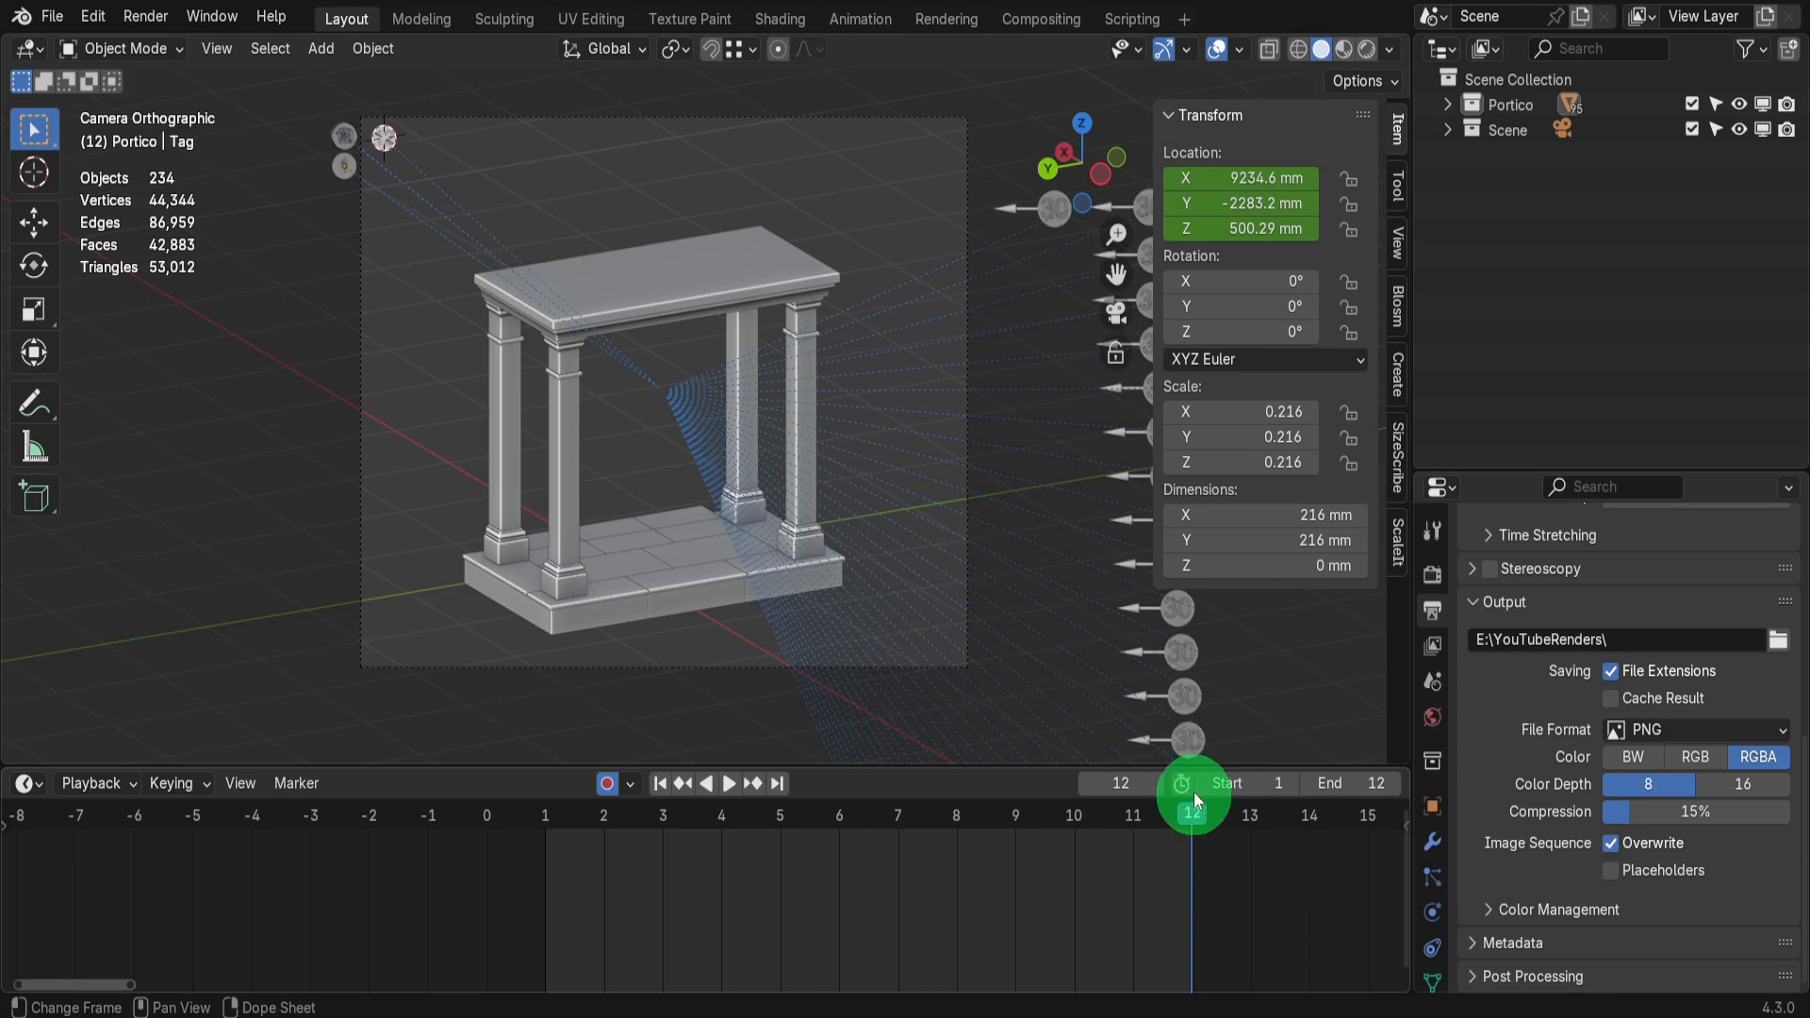
# Render the twelve-frame animation as line-art images and close the Render Result window
pyautogui.click(149, 17)
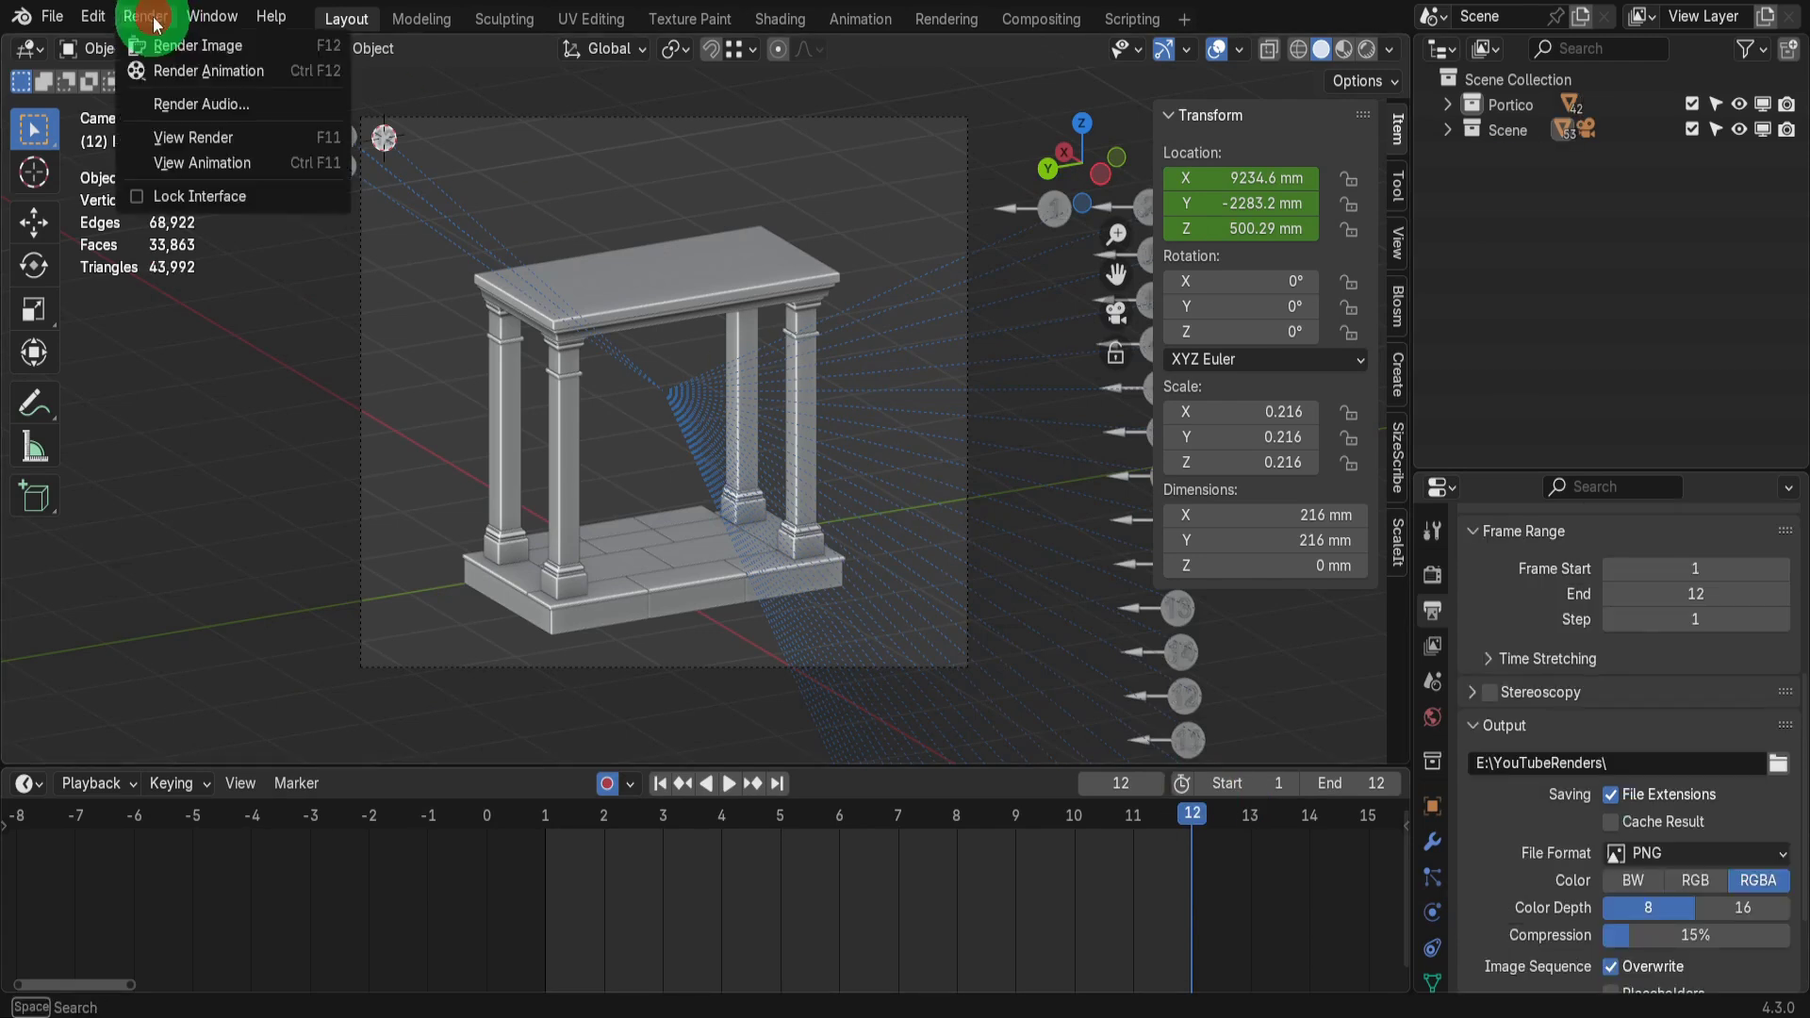
pyautogui.click(165, 73)
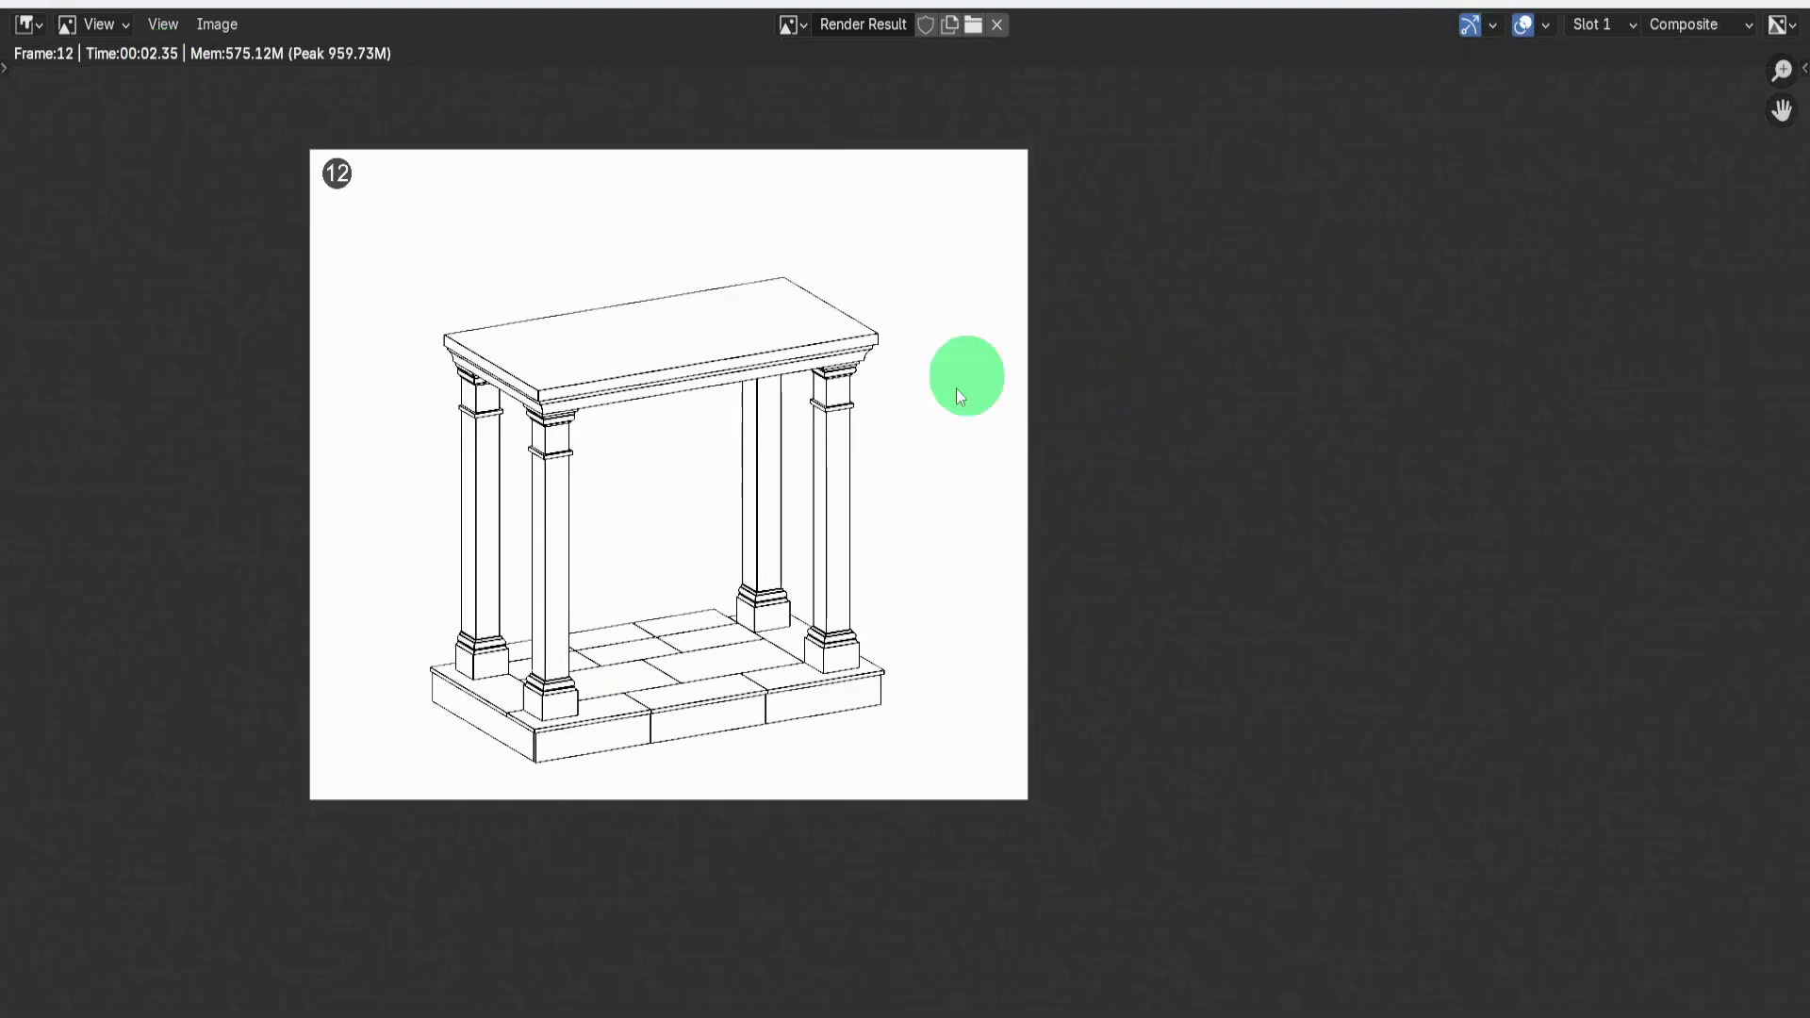
pyautogui.click(1786, 3)
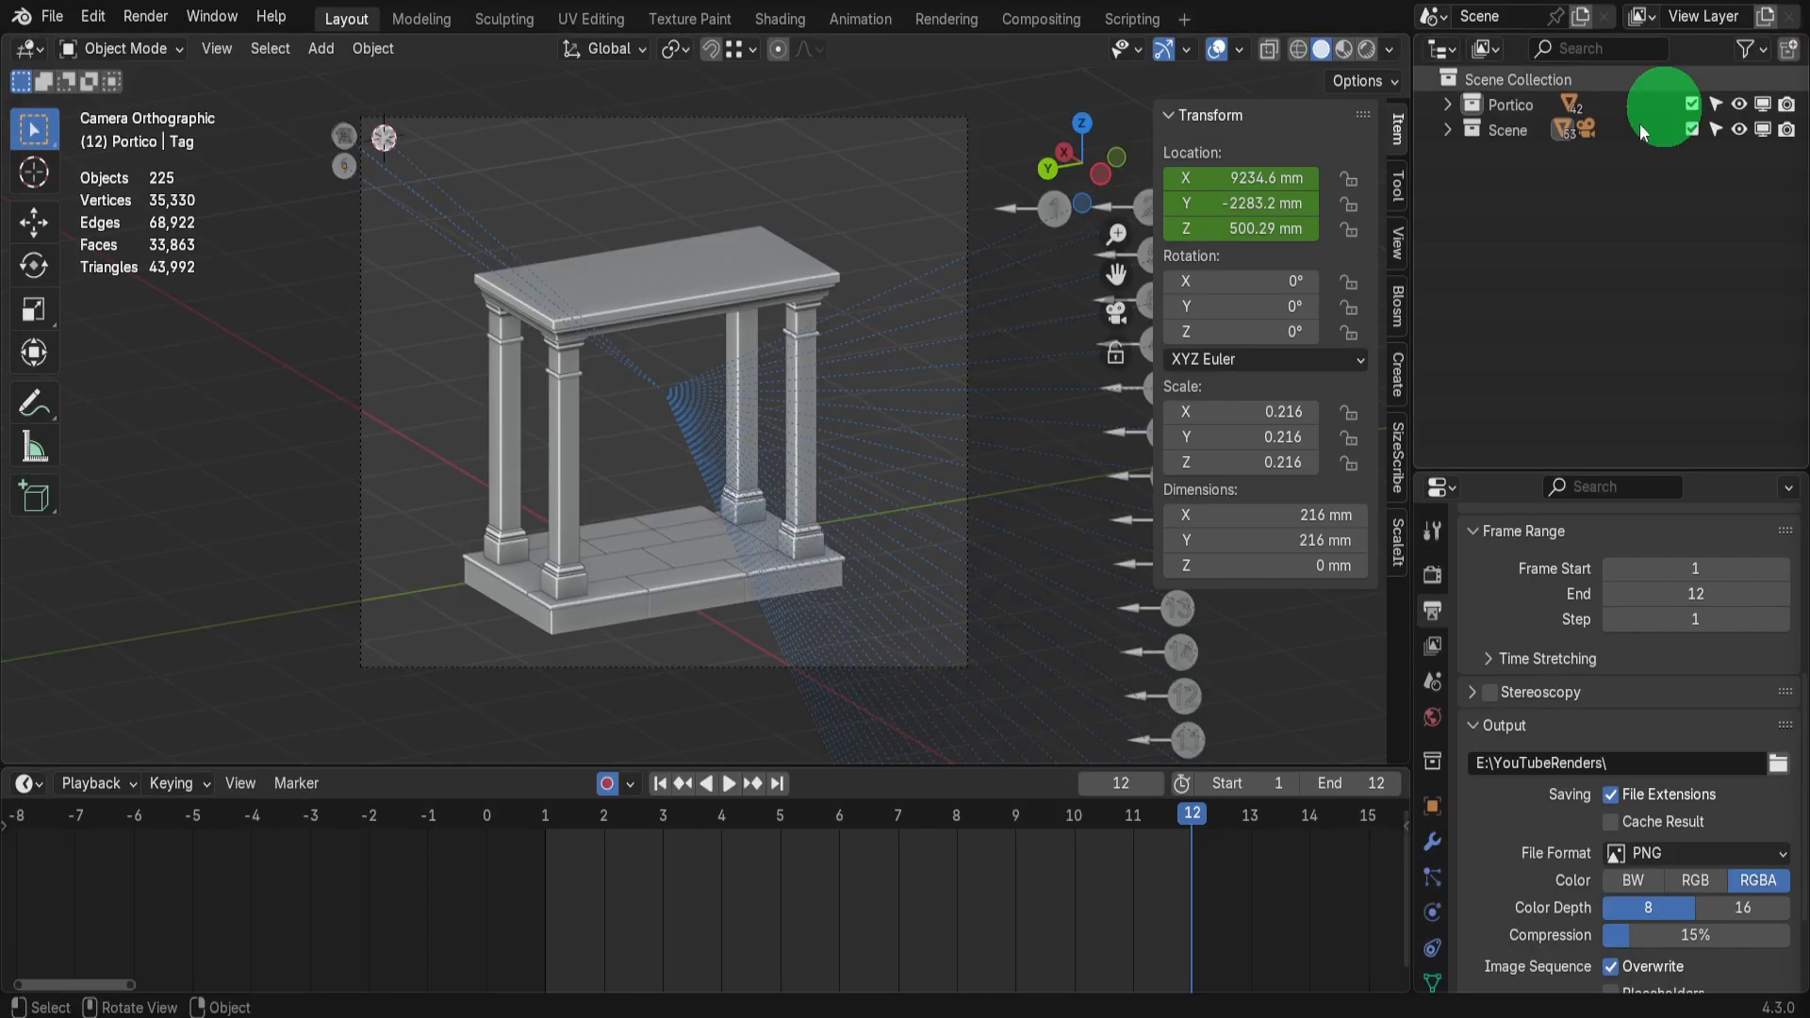
# Rename the scene to Assembly and make a full copy named Output
pyautogui.click(1495, 17)
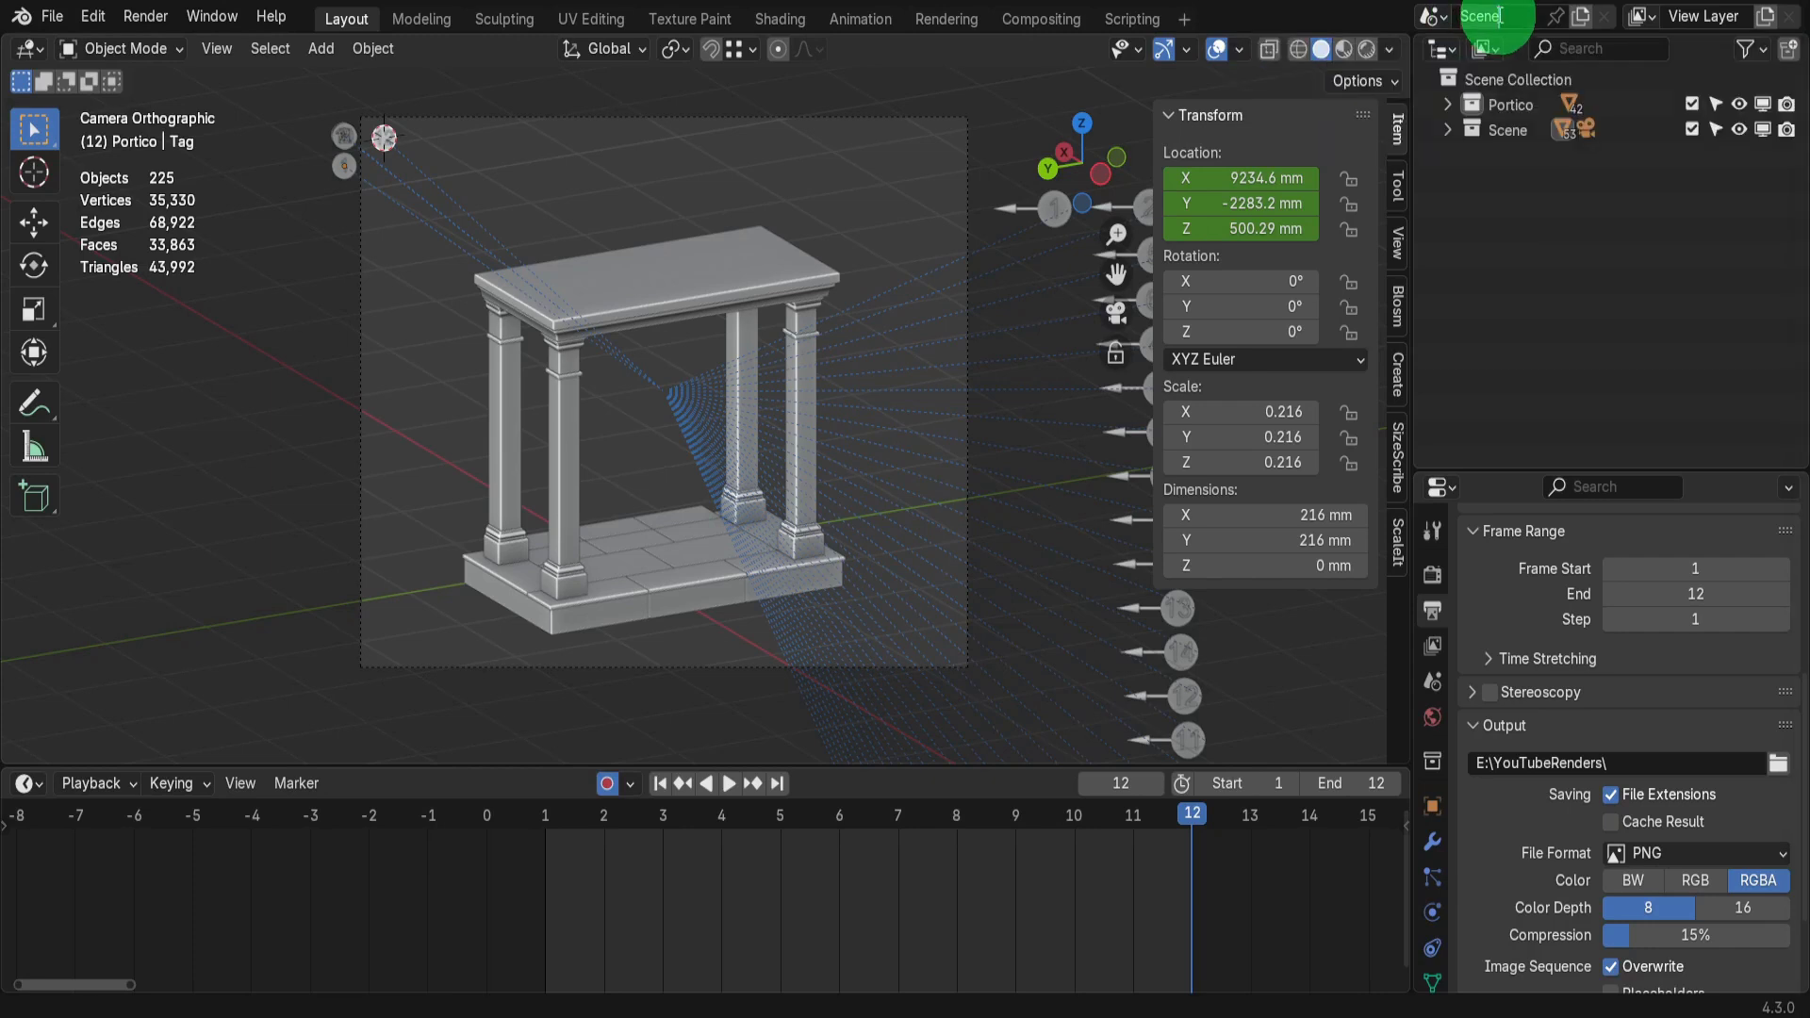
pyautogui.write('Assembly')
pyautogui.click(1581, 16)
pyautogui.click(1462, 149)
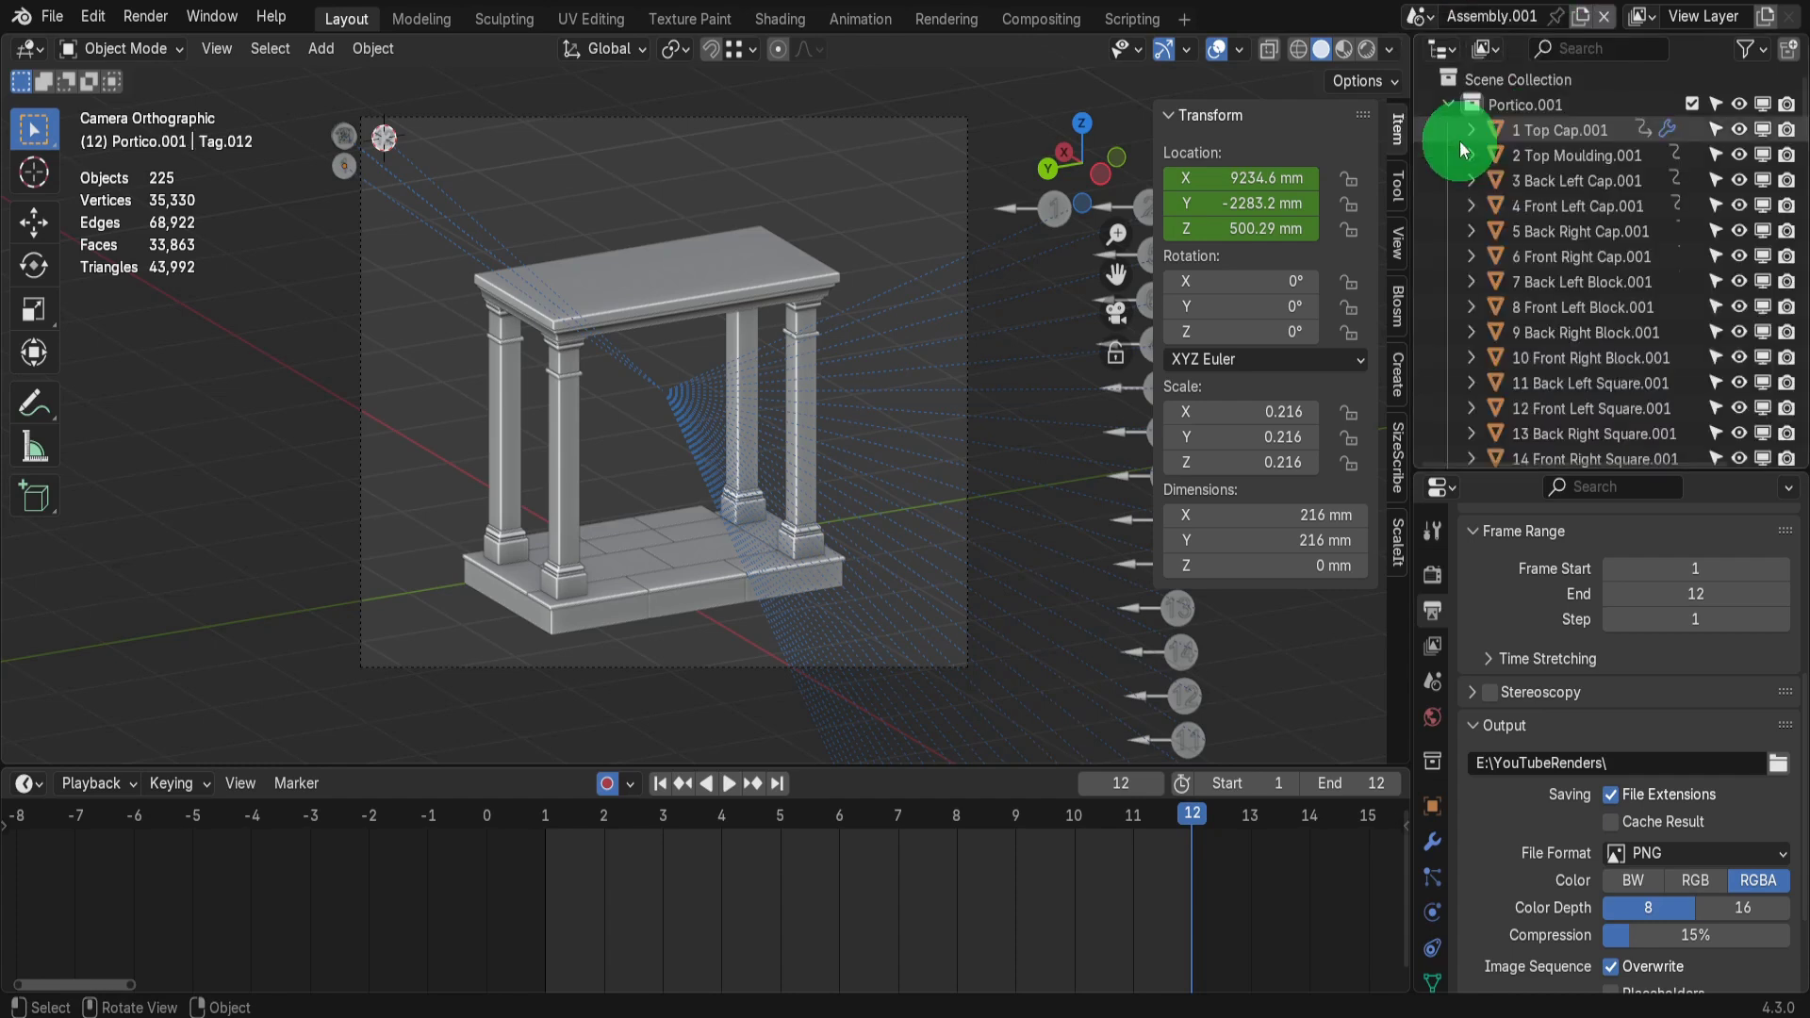
pyautogui.click(1506, 14)
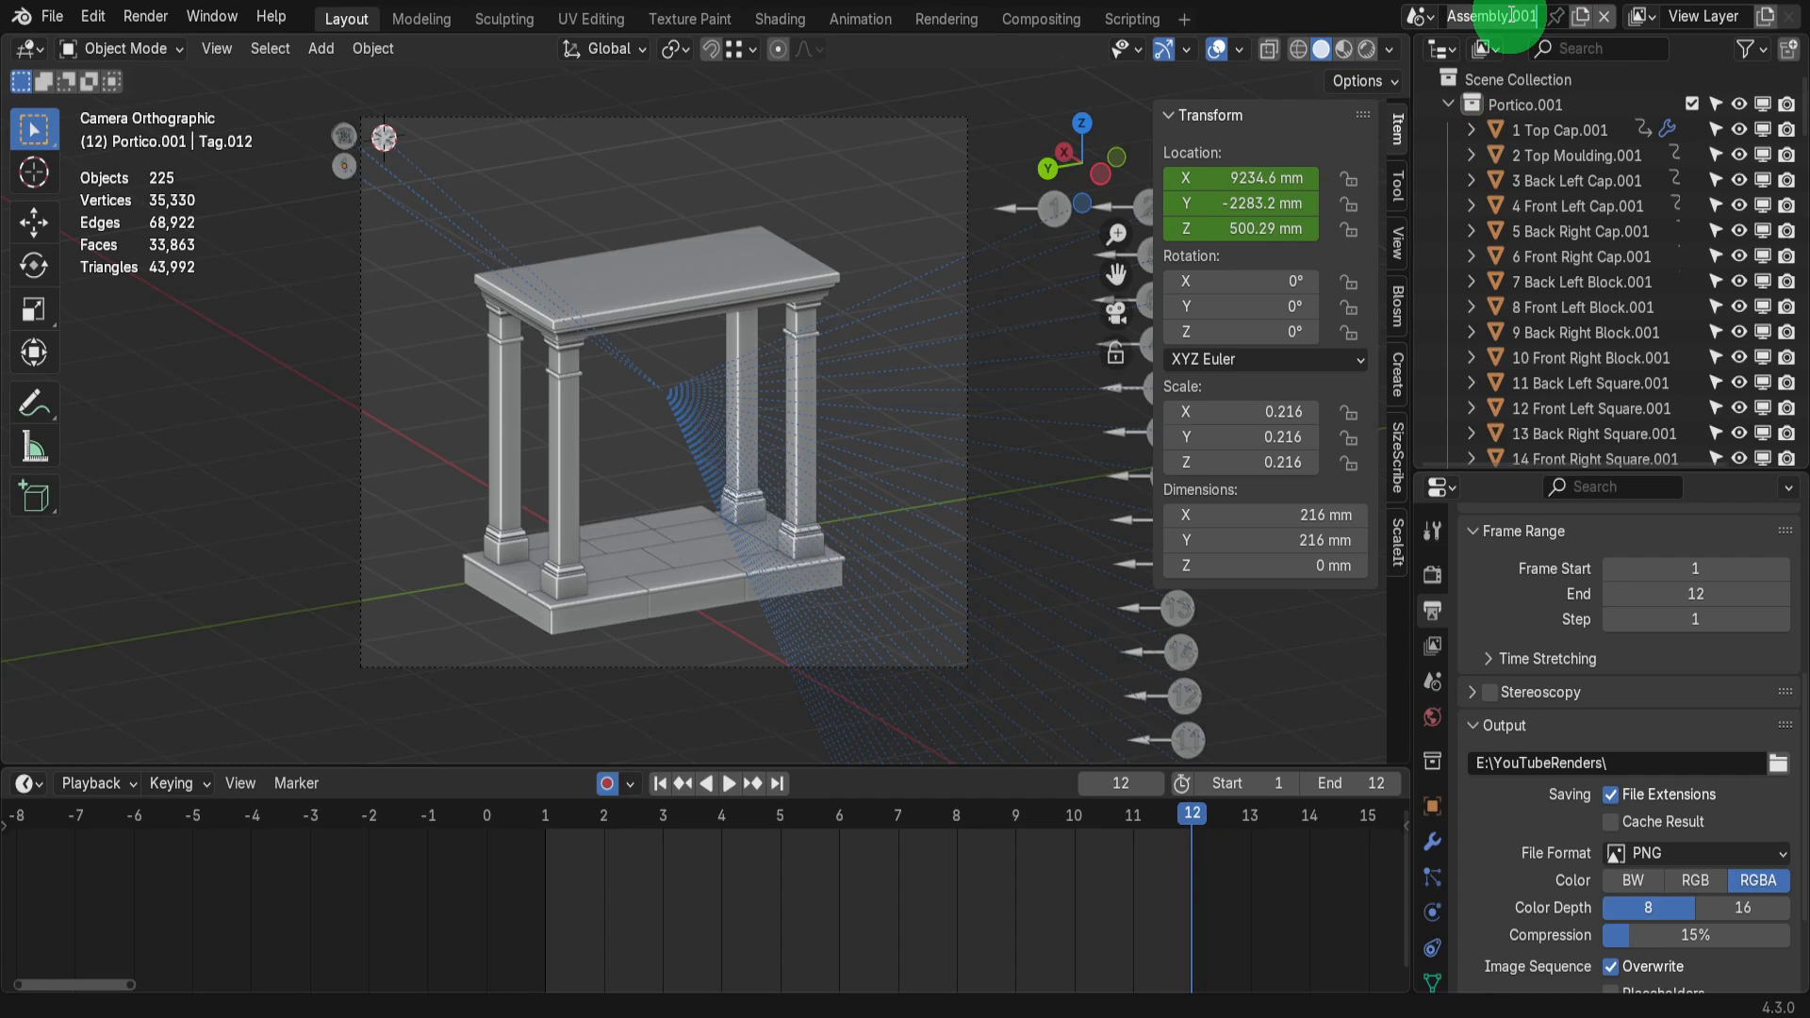
pyautogui.hotkey('ctrl', 'a')
pyautogui.write('Ou')
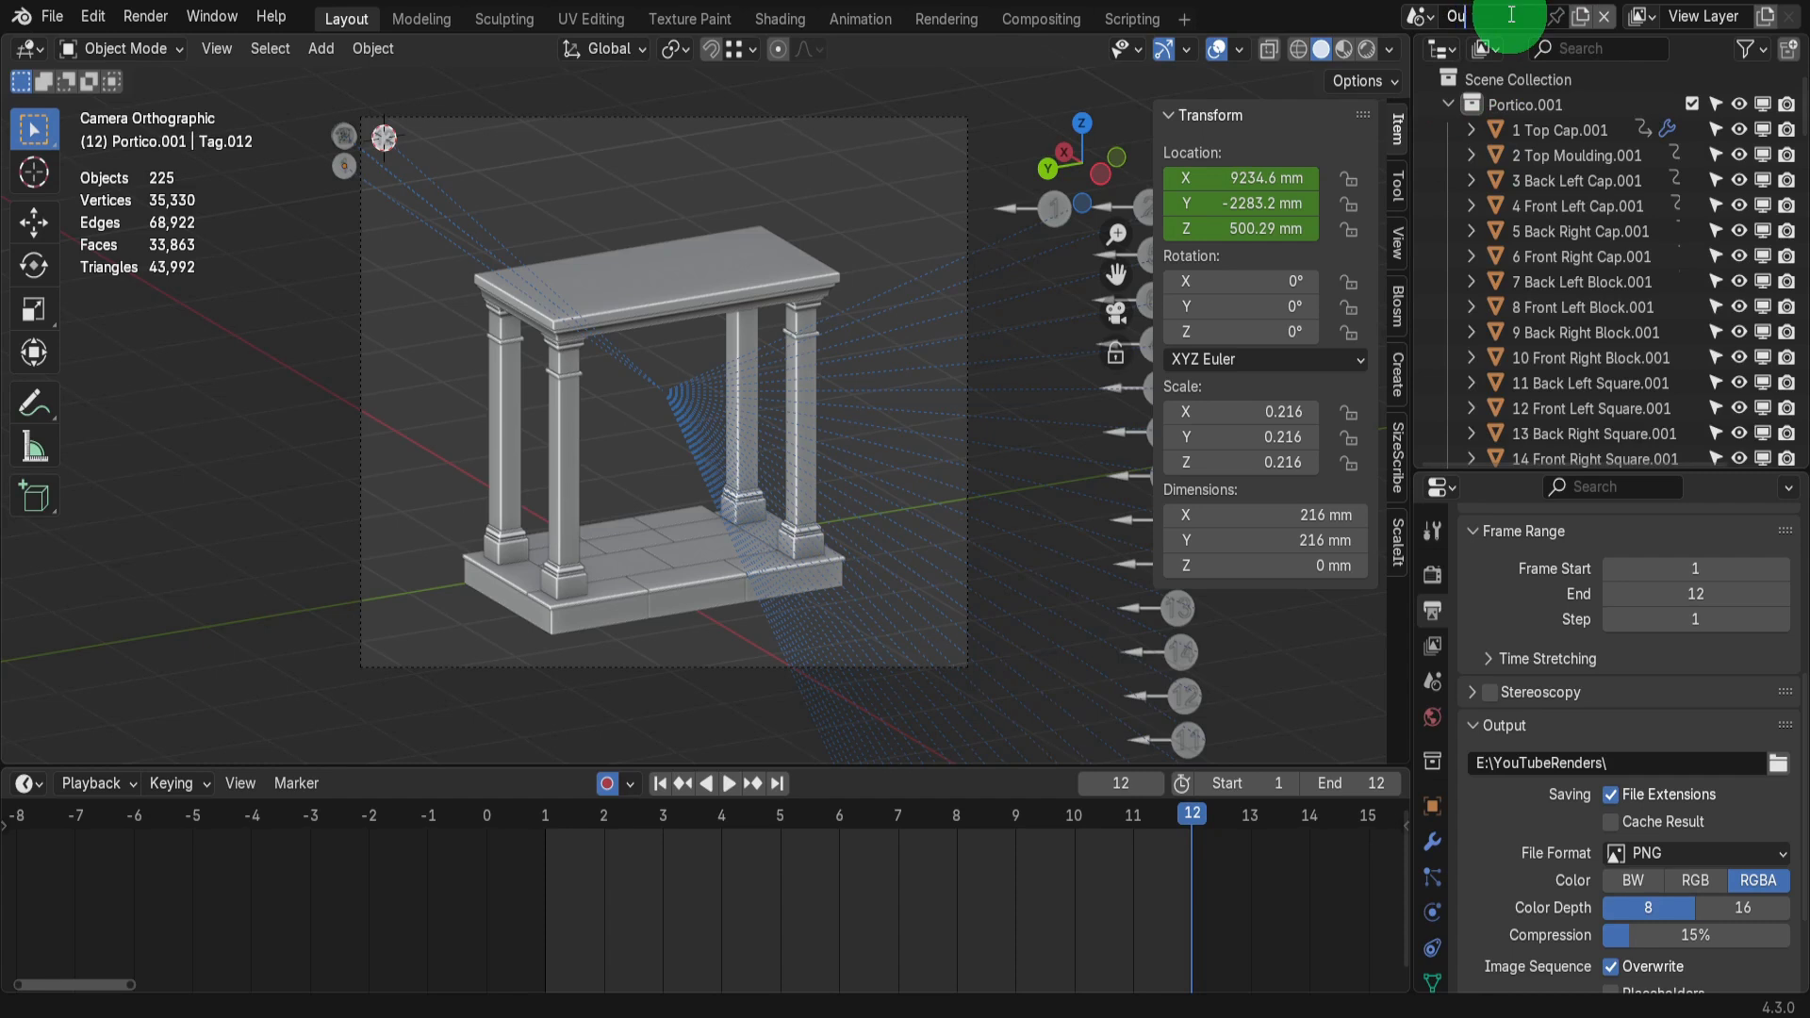
pyautogui.write('tput')
pyautogui.press('Return')
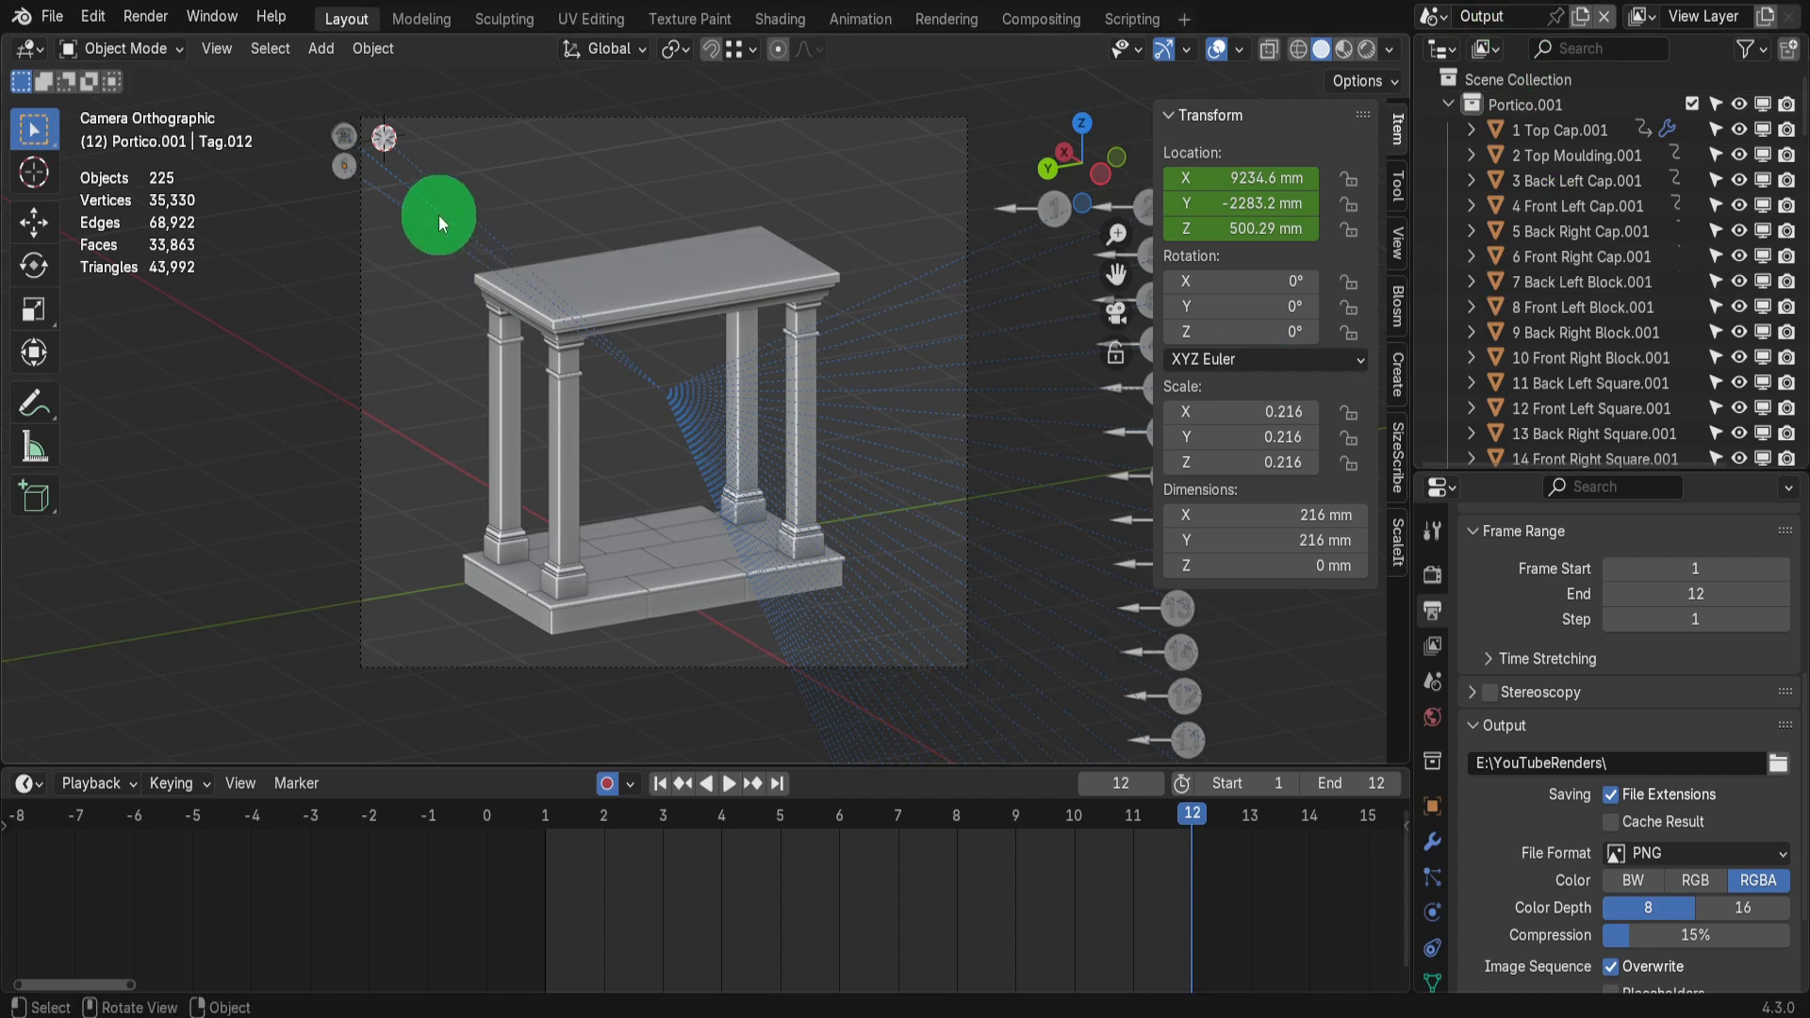
# Delete the 42 portico objects from Output and turn Auto Keying off
pyautogui.moveTo(444, 164); pyautogui.dragTo(846, 631)
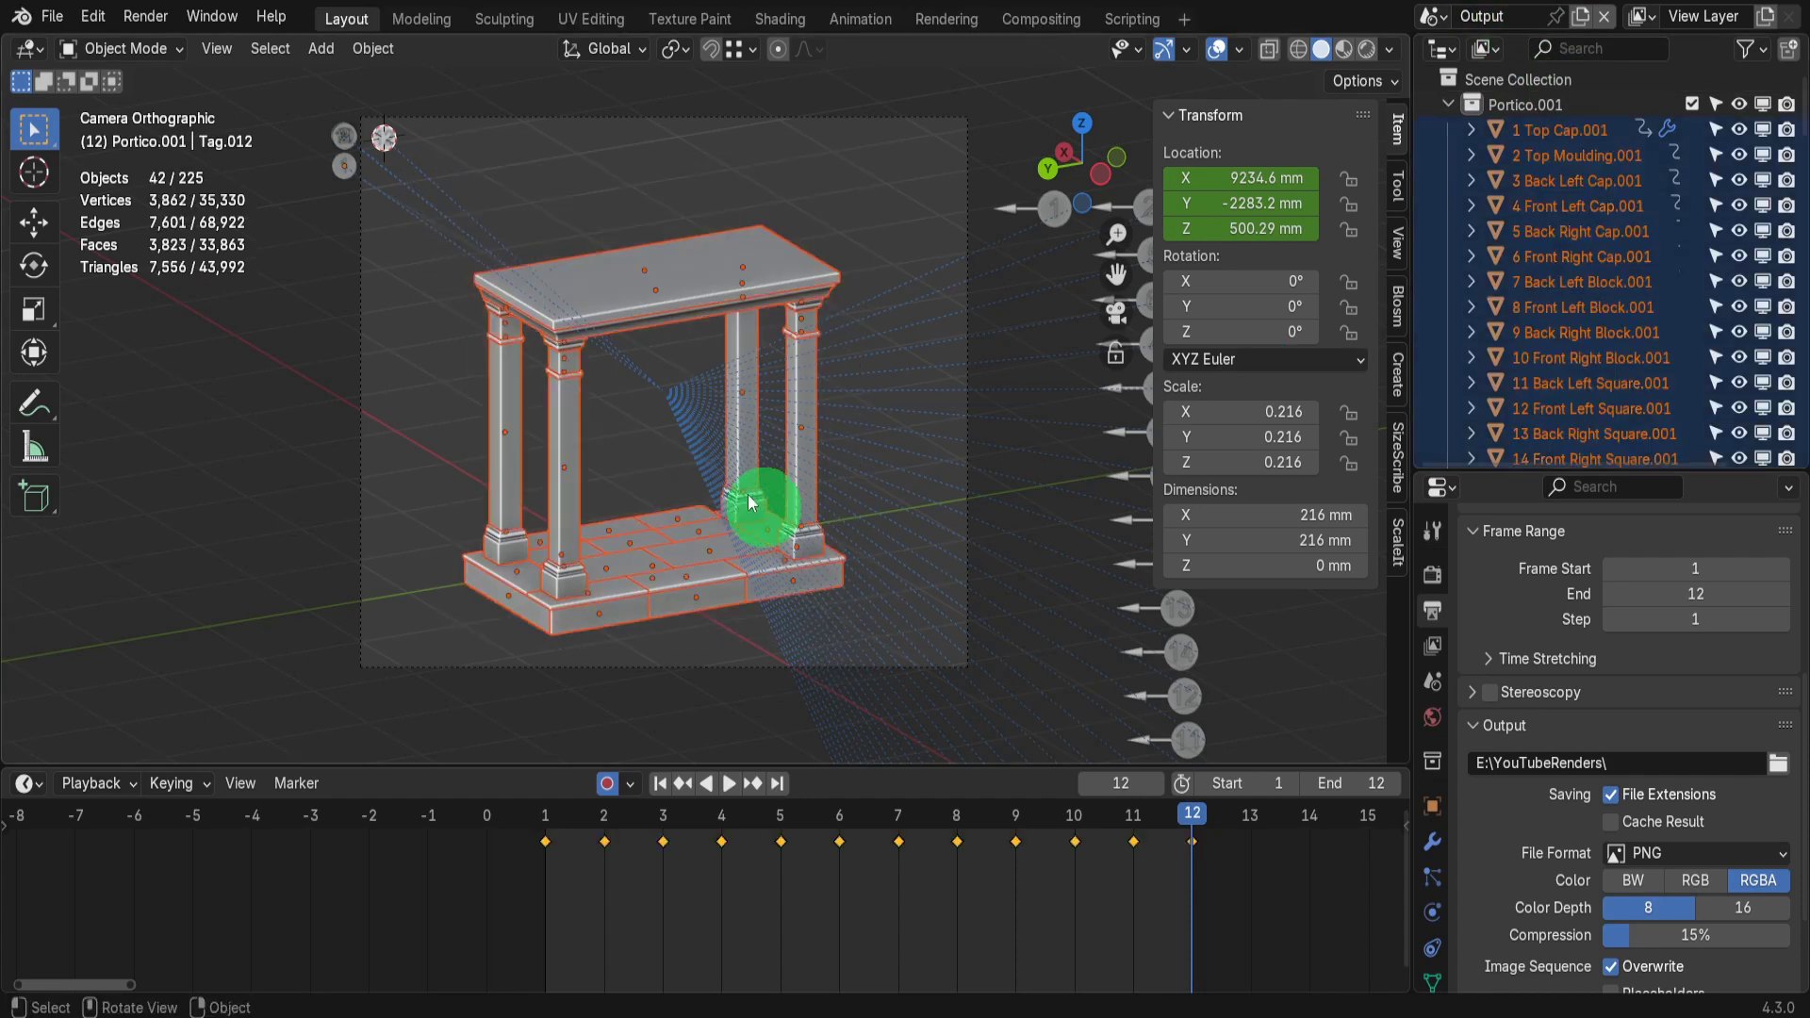
pyautogui.press('Delete')
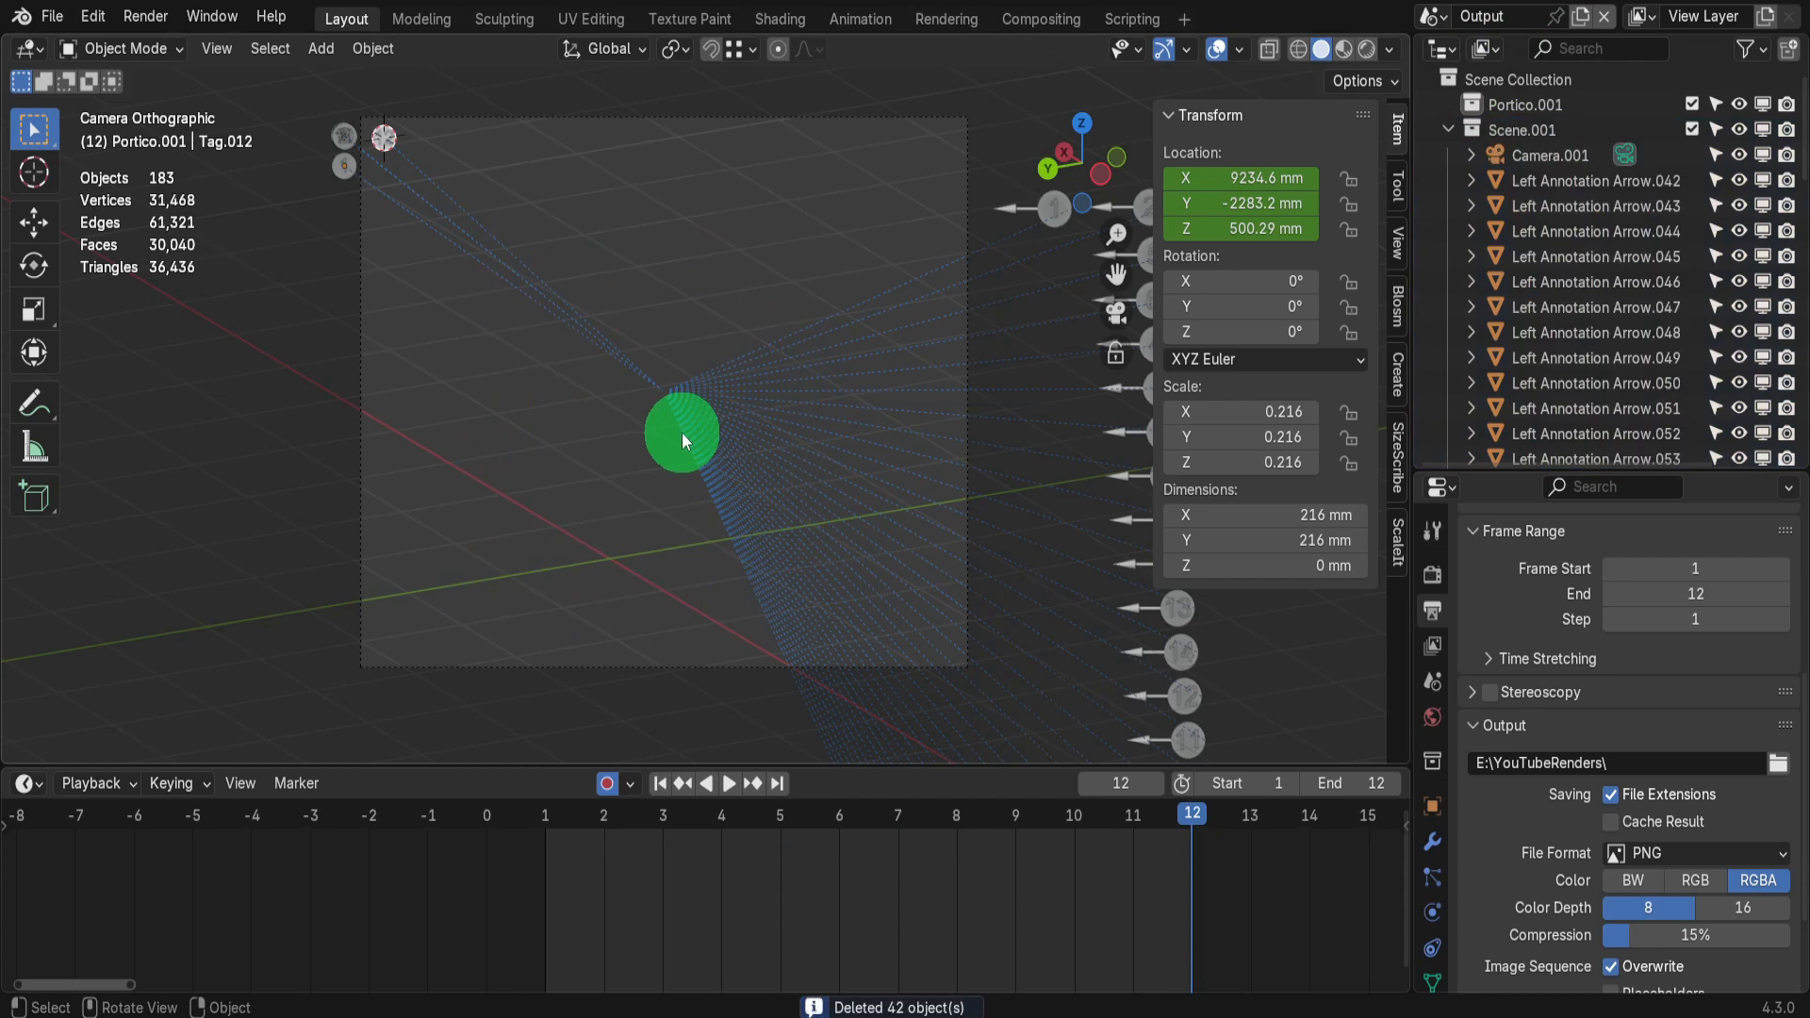
pyautogui.click(607, 785)
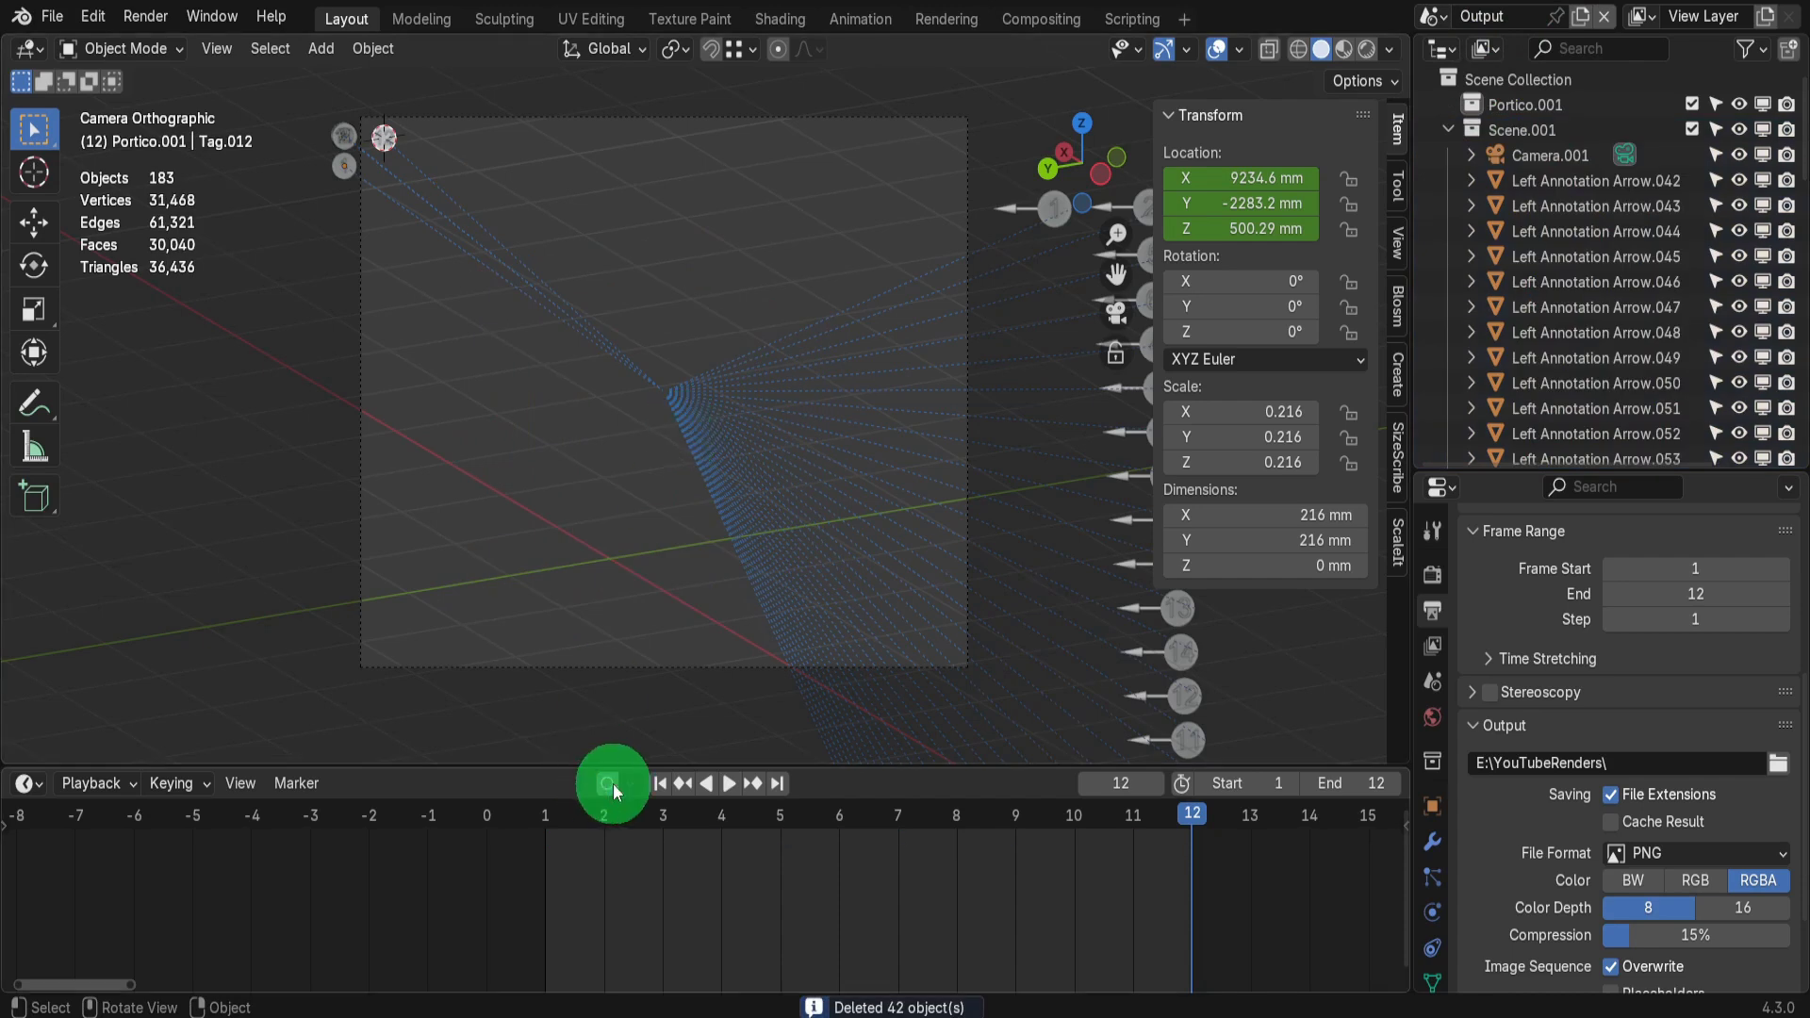
# Select the Output camera and set the output resolution height to 2160 px
pyautogui.click(678, 117)
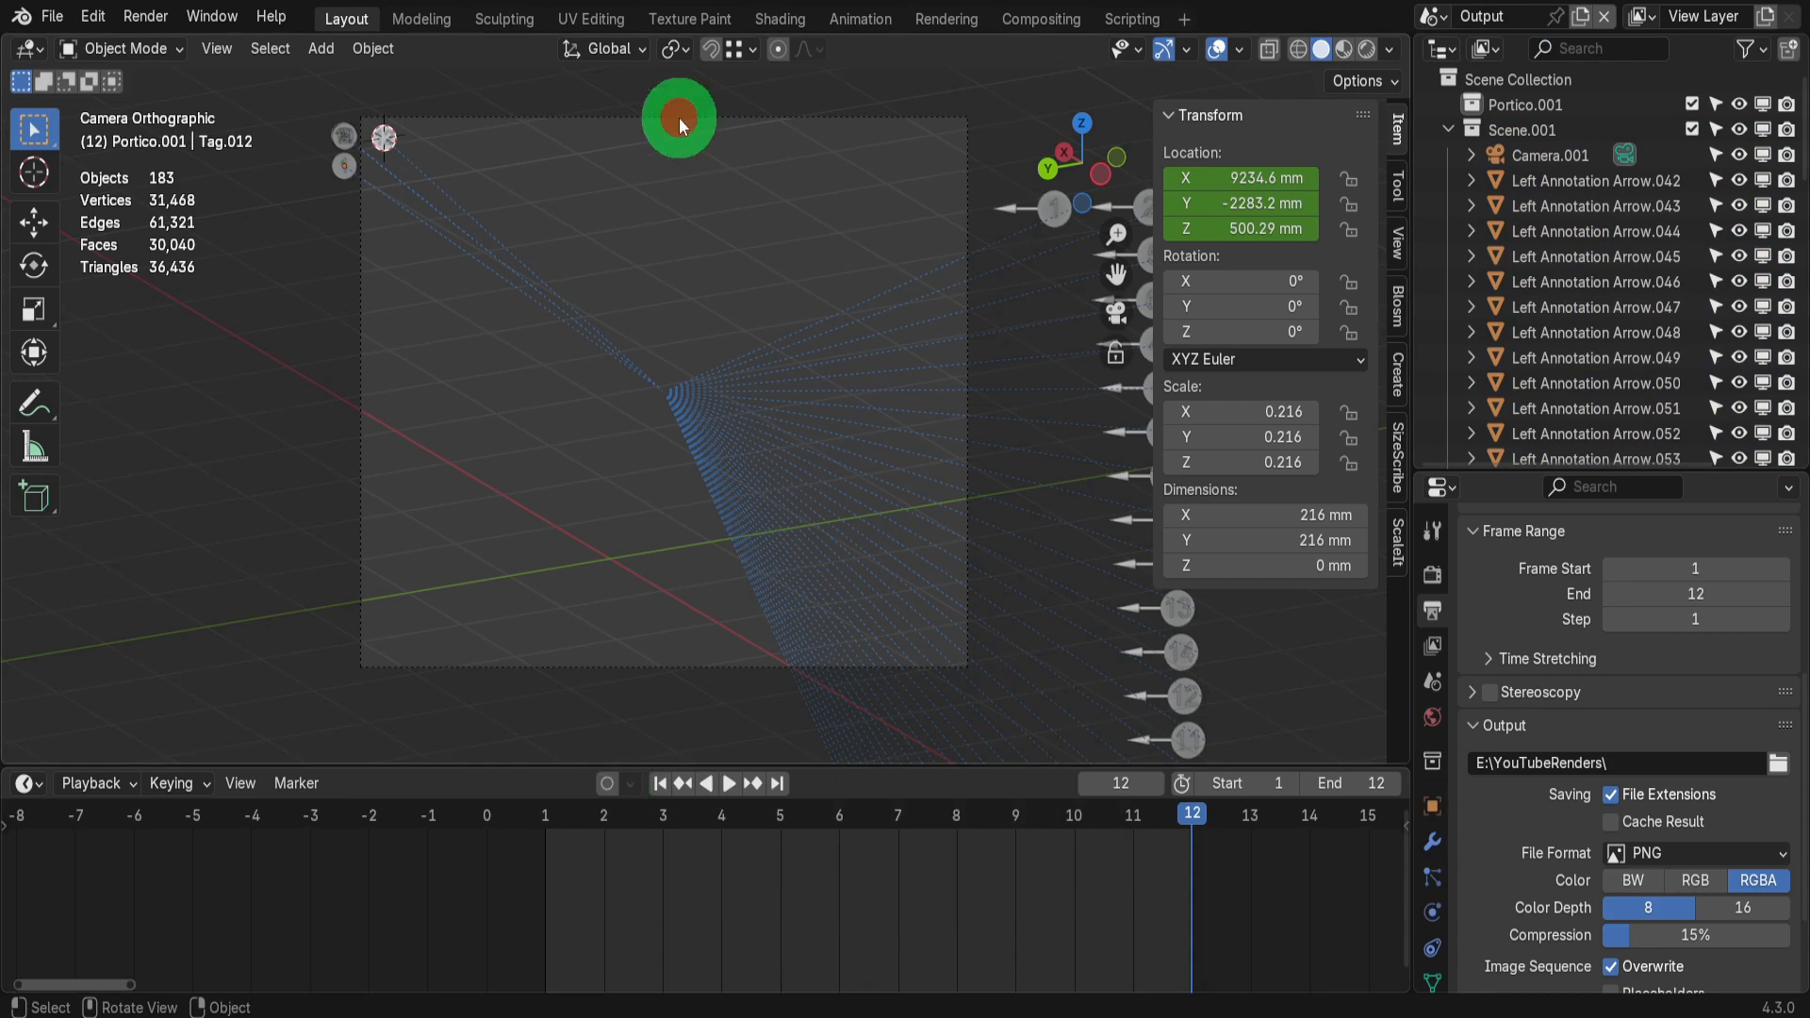
pyautogui.click(1433, 610)
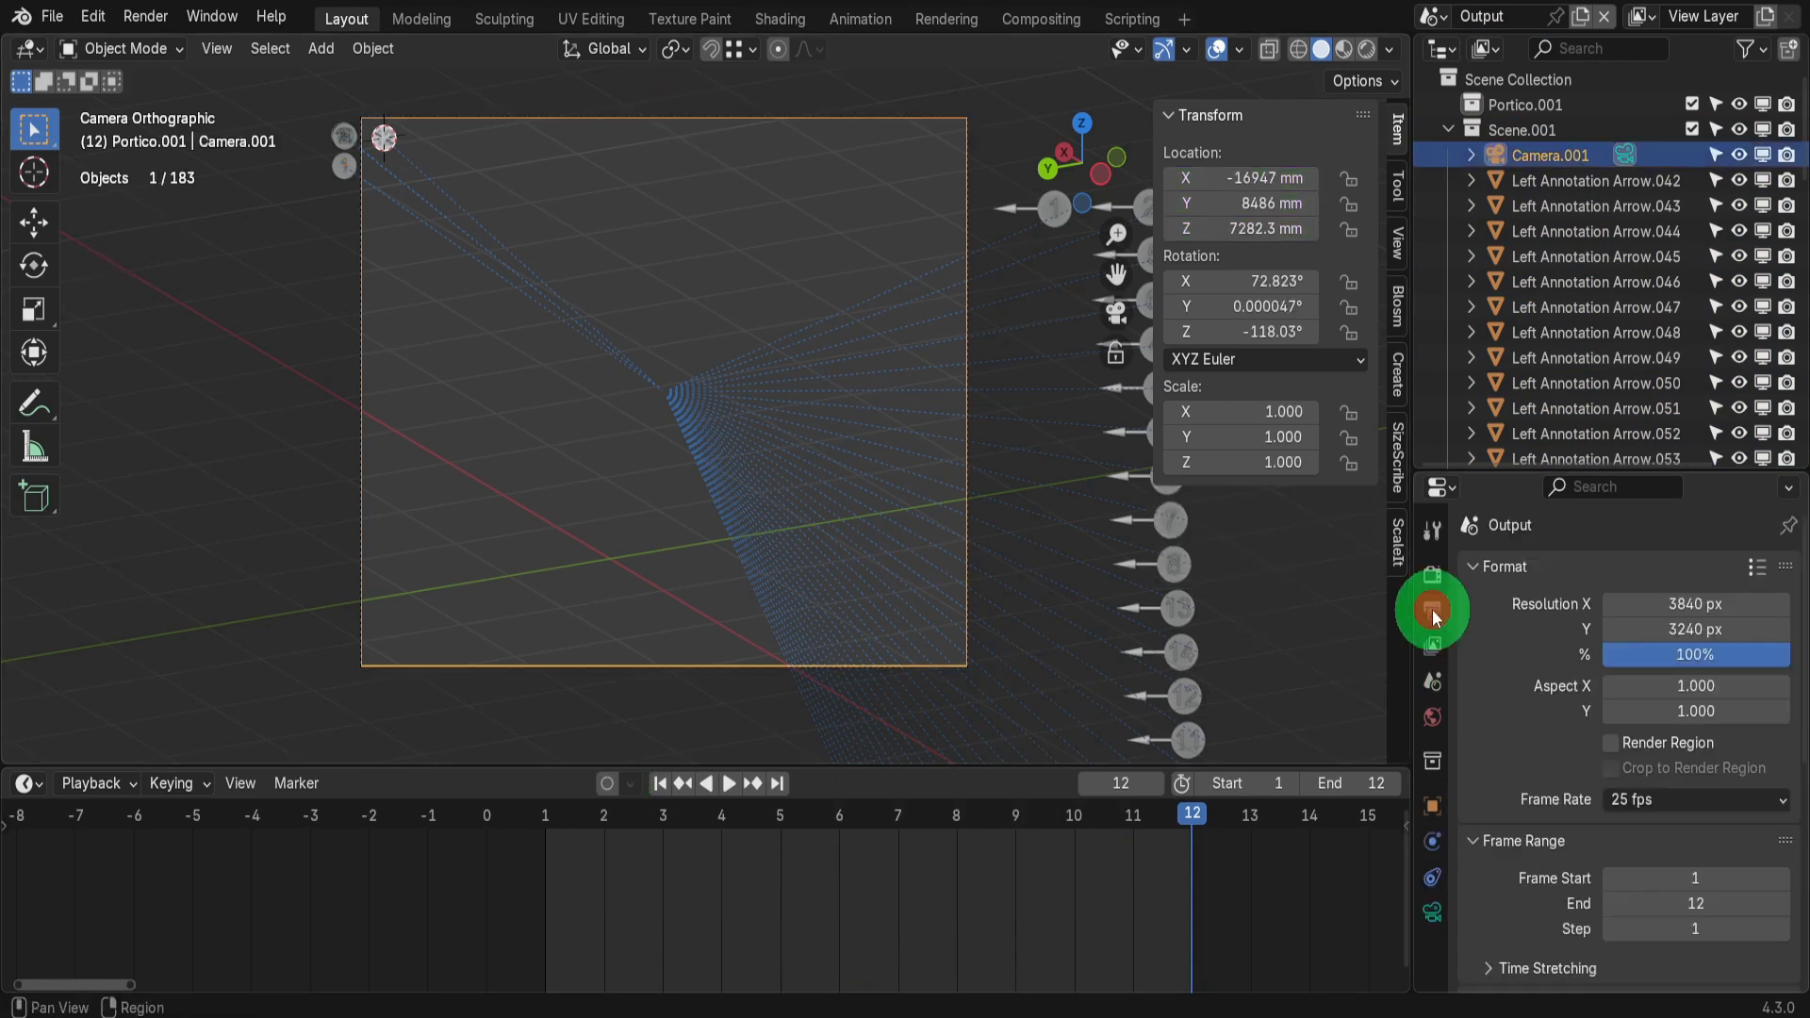
pyautogui.scroll(-4, 1452, 628)
pyautogui.scroll(5, 1493, 627)
pyautogui.click(1638, 628)
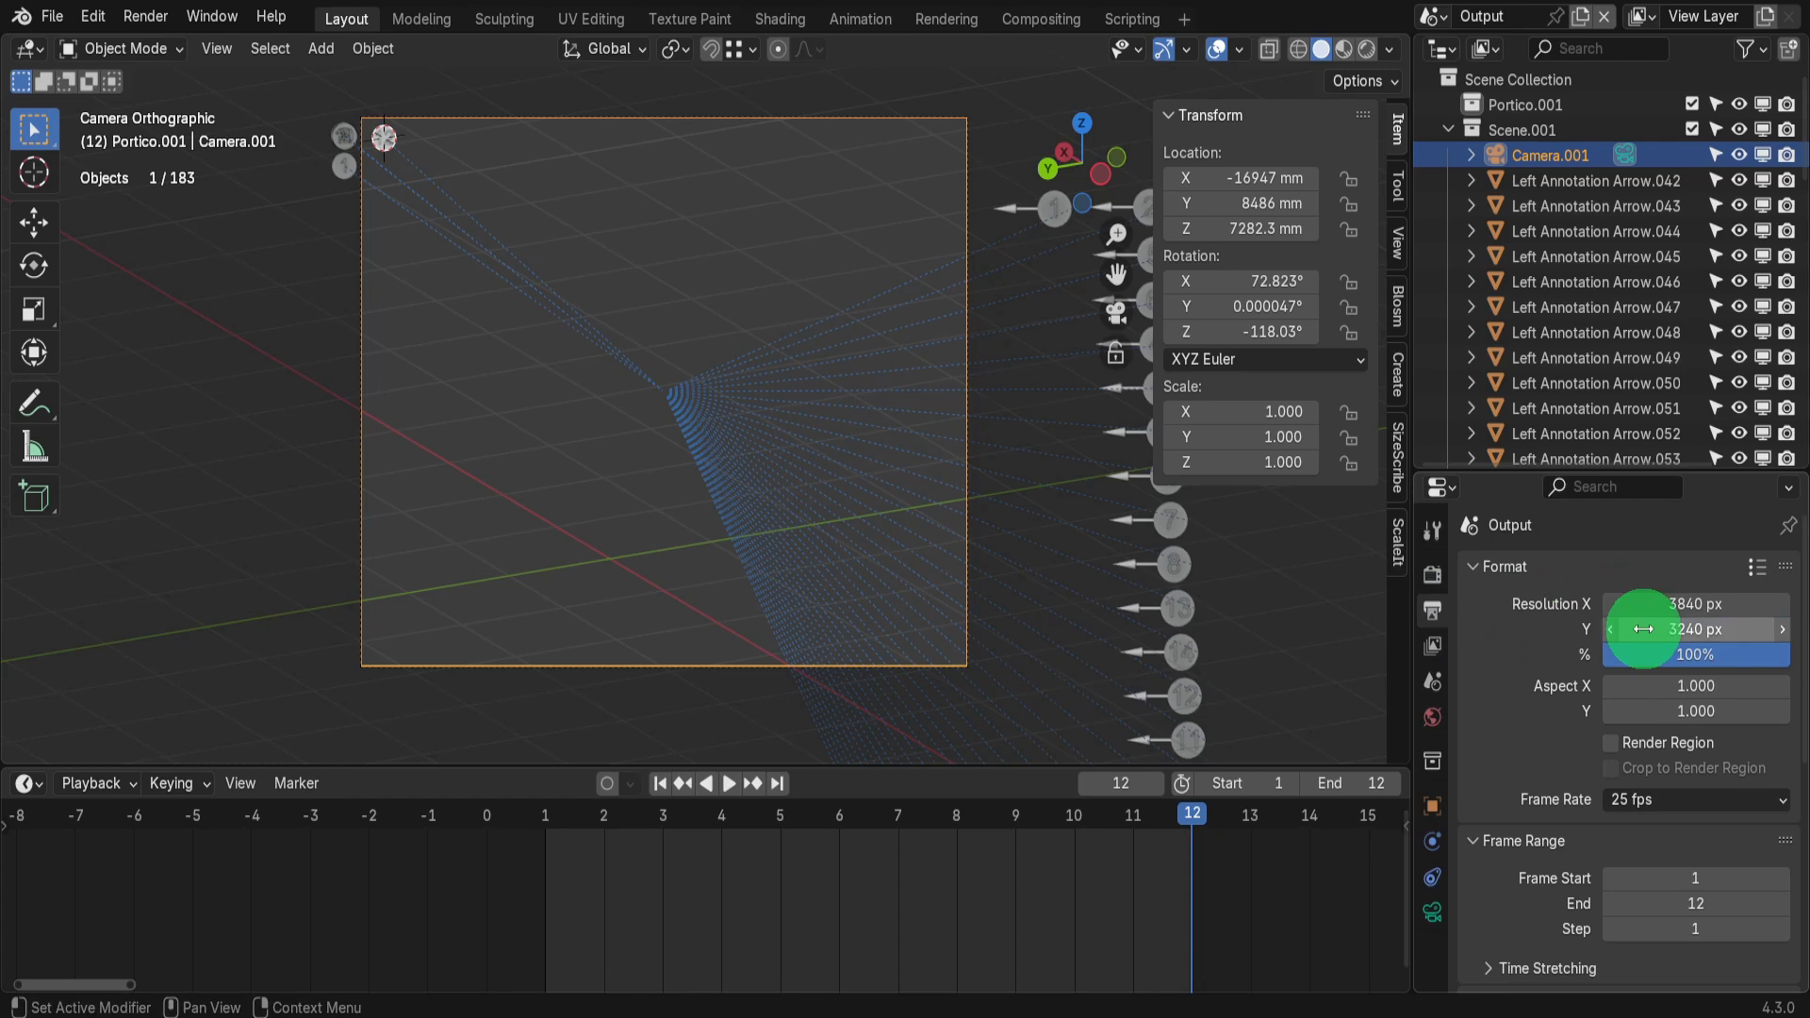
pyautogui.write('2160')
pyautogui.press('Return')
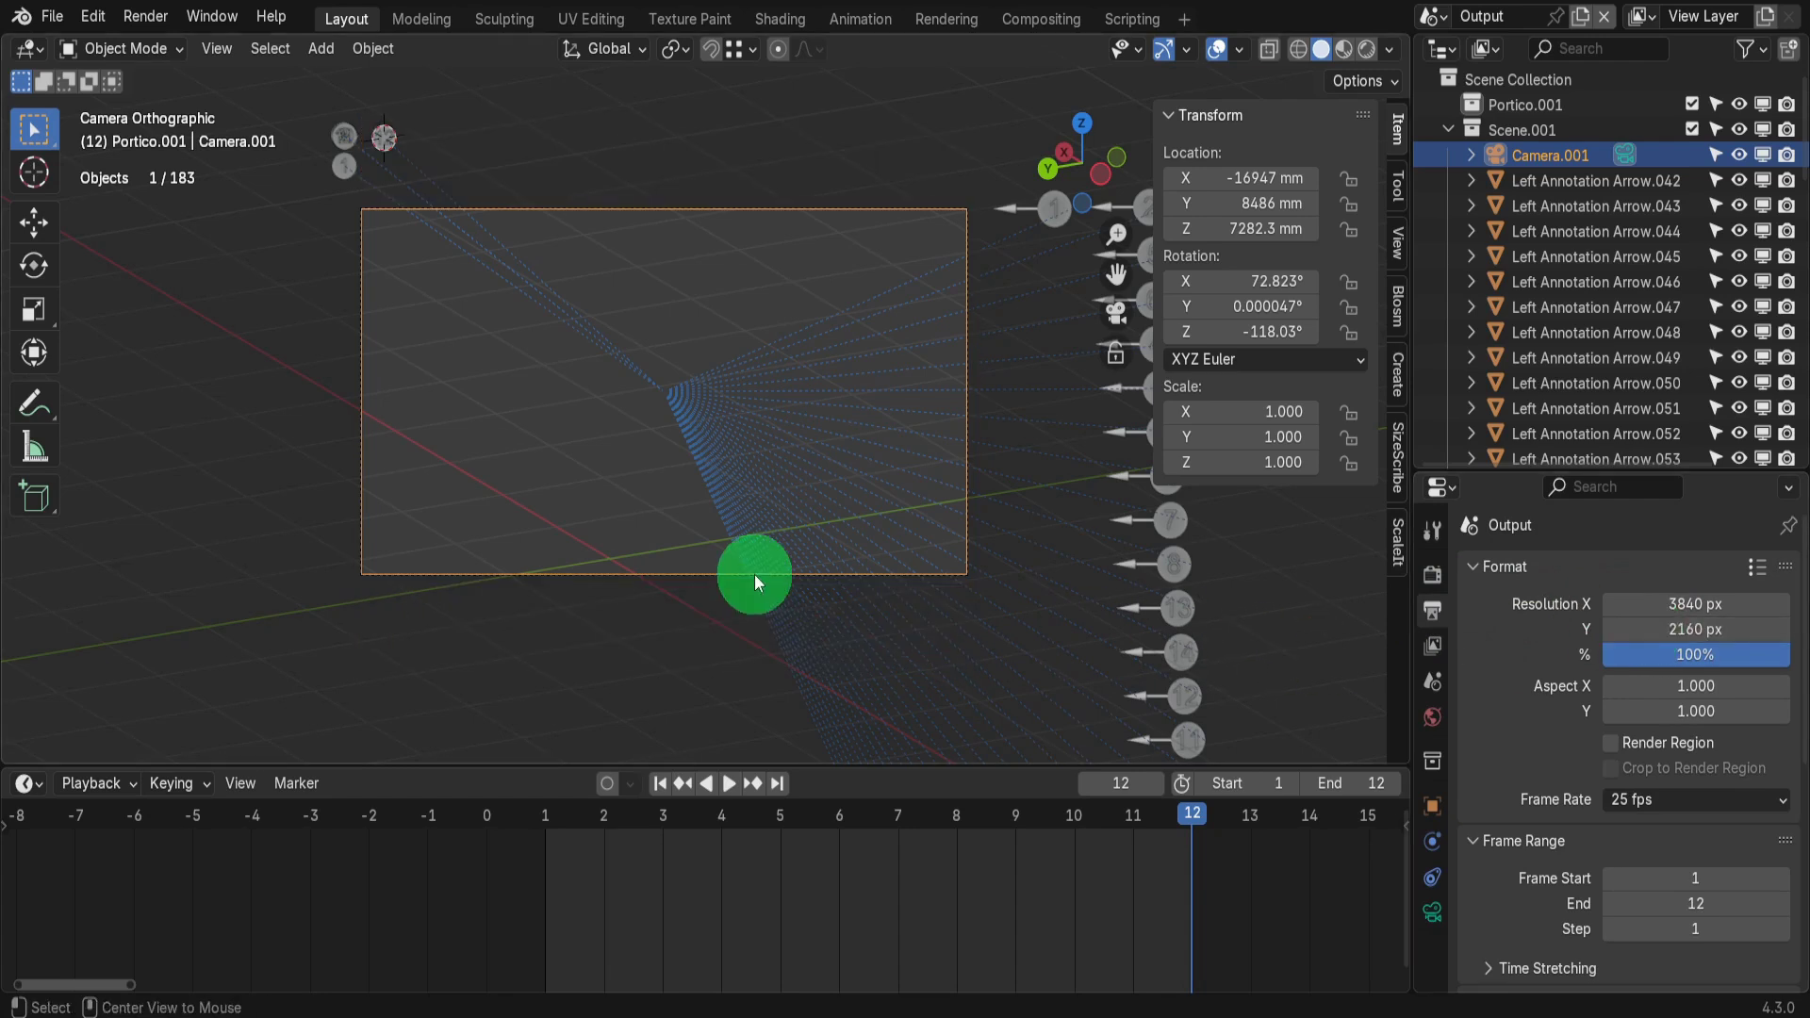
# Clear the camera's location and rotation, then set its X rotation to 90°
pyautogui.hotkey('alt', 'r')
pyautogui.hotkey('alt', 'g')
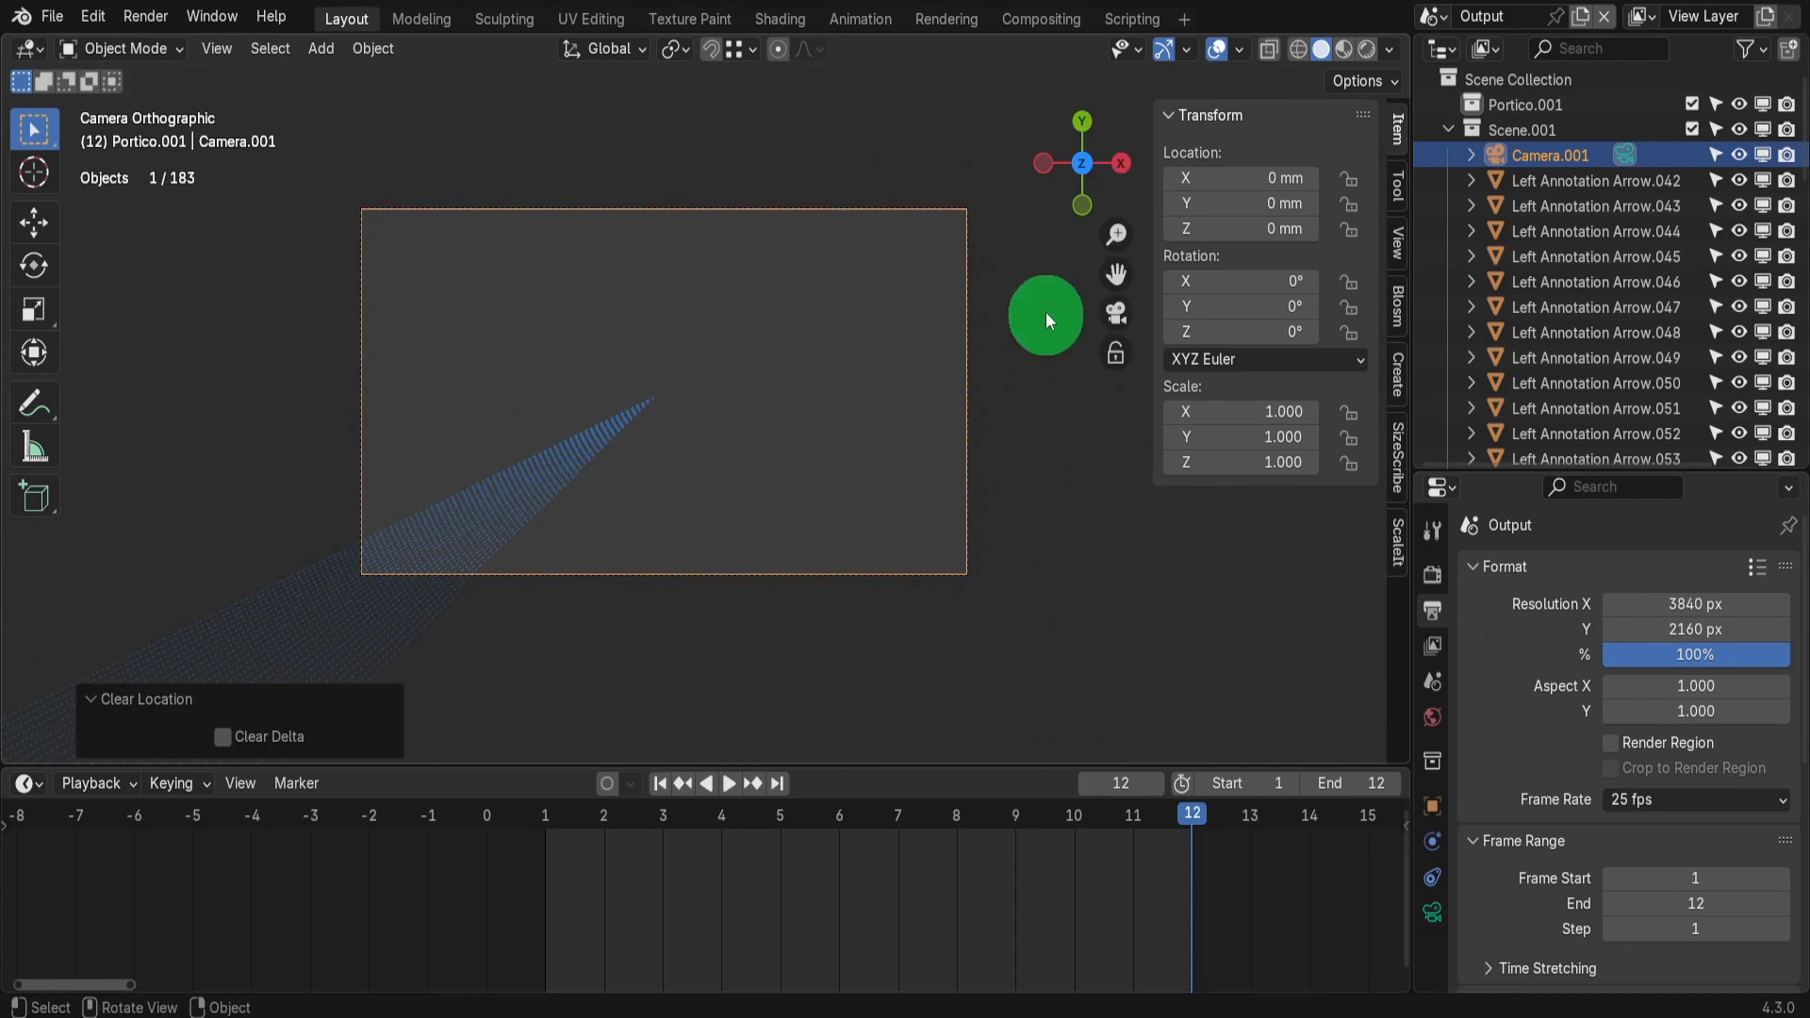
pyautogui.click(1218, 282)
pyautogui.write('90')
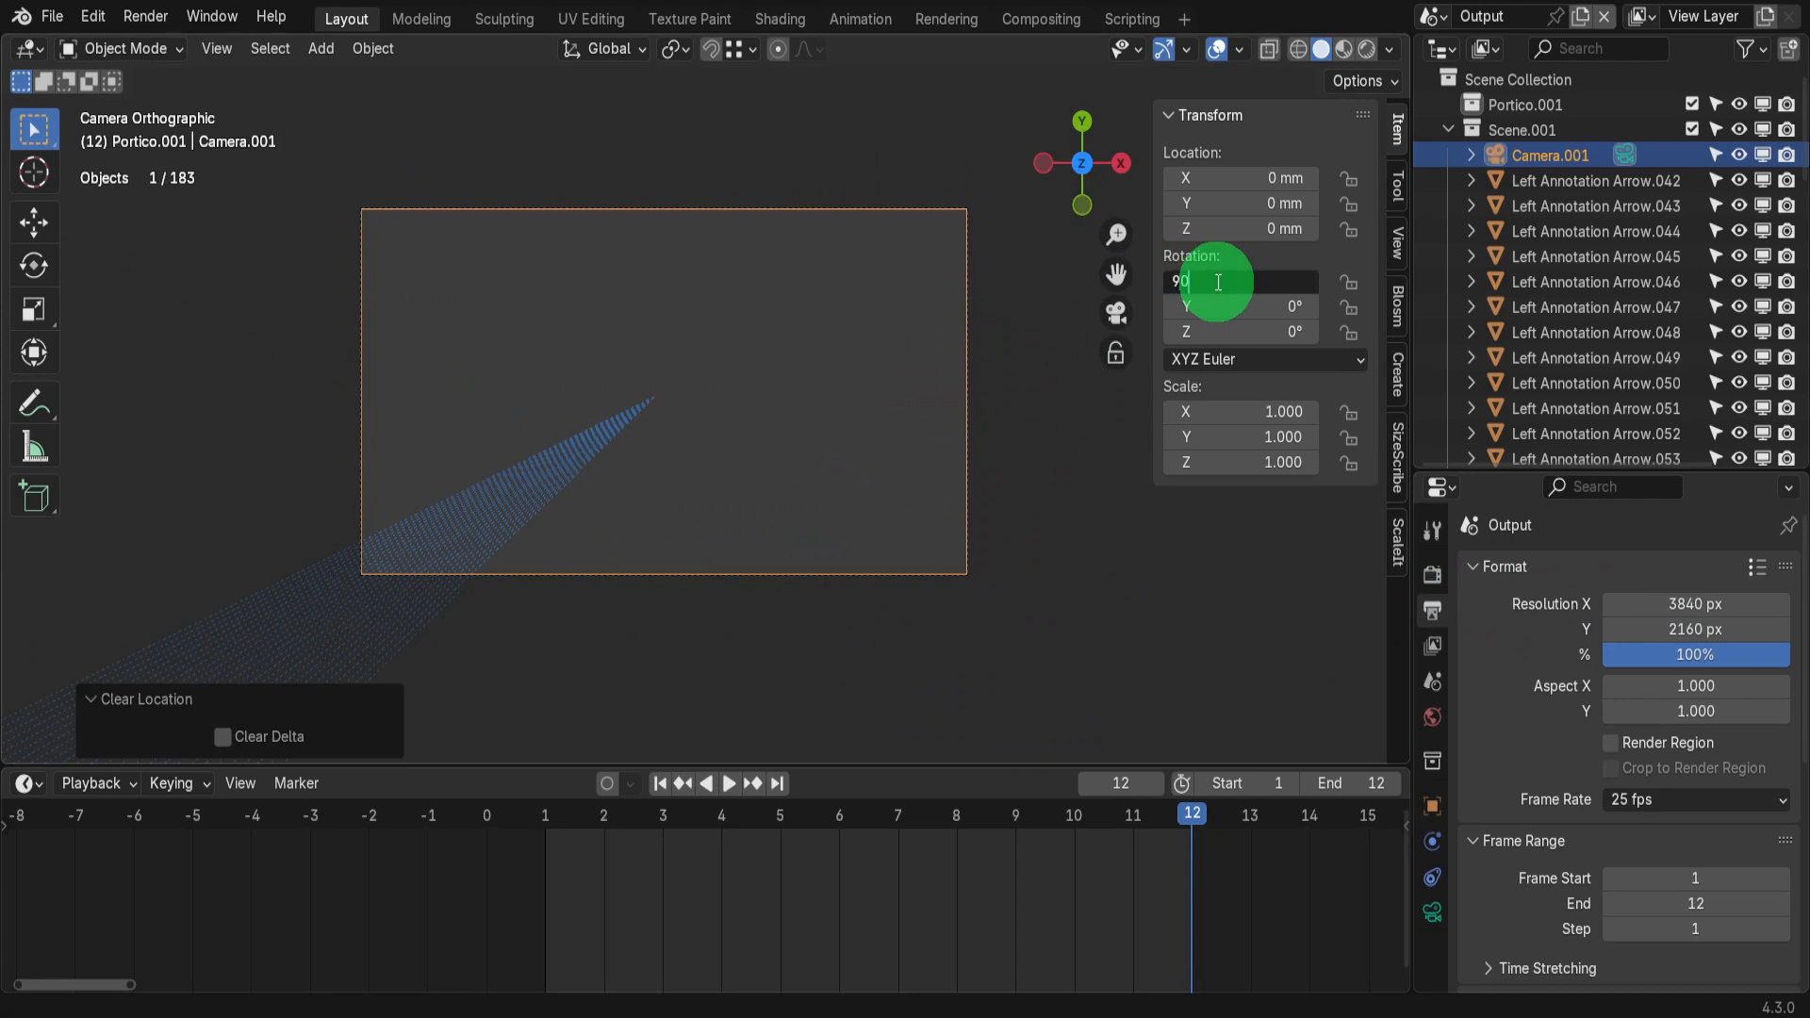
pyautogui.press('Return')
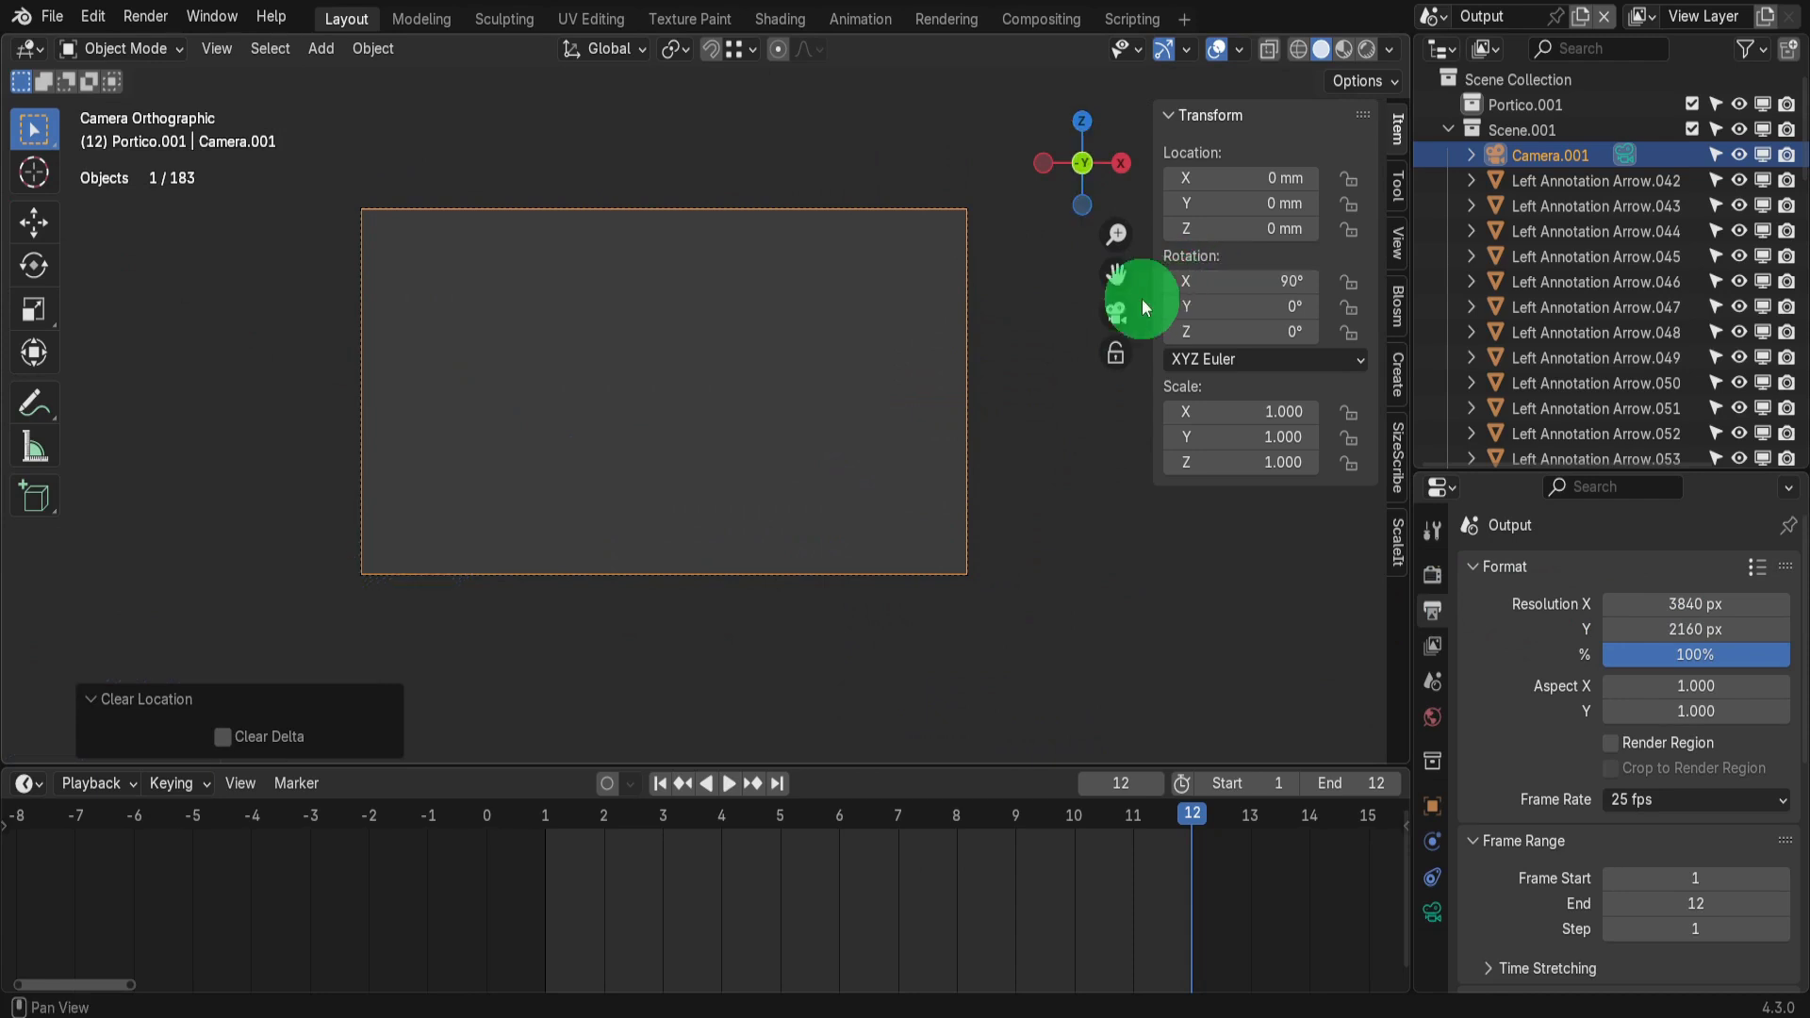
# Move the camera along Y to -3766 mm and look through it again
pyautogui.click(1115, 312)
pyautogui.scroll(-3, 672, 366)
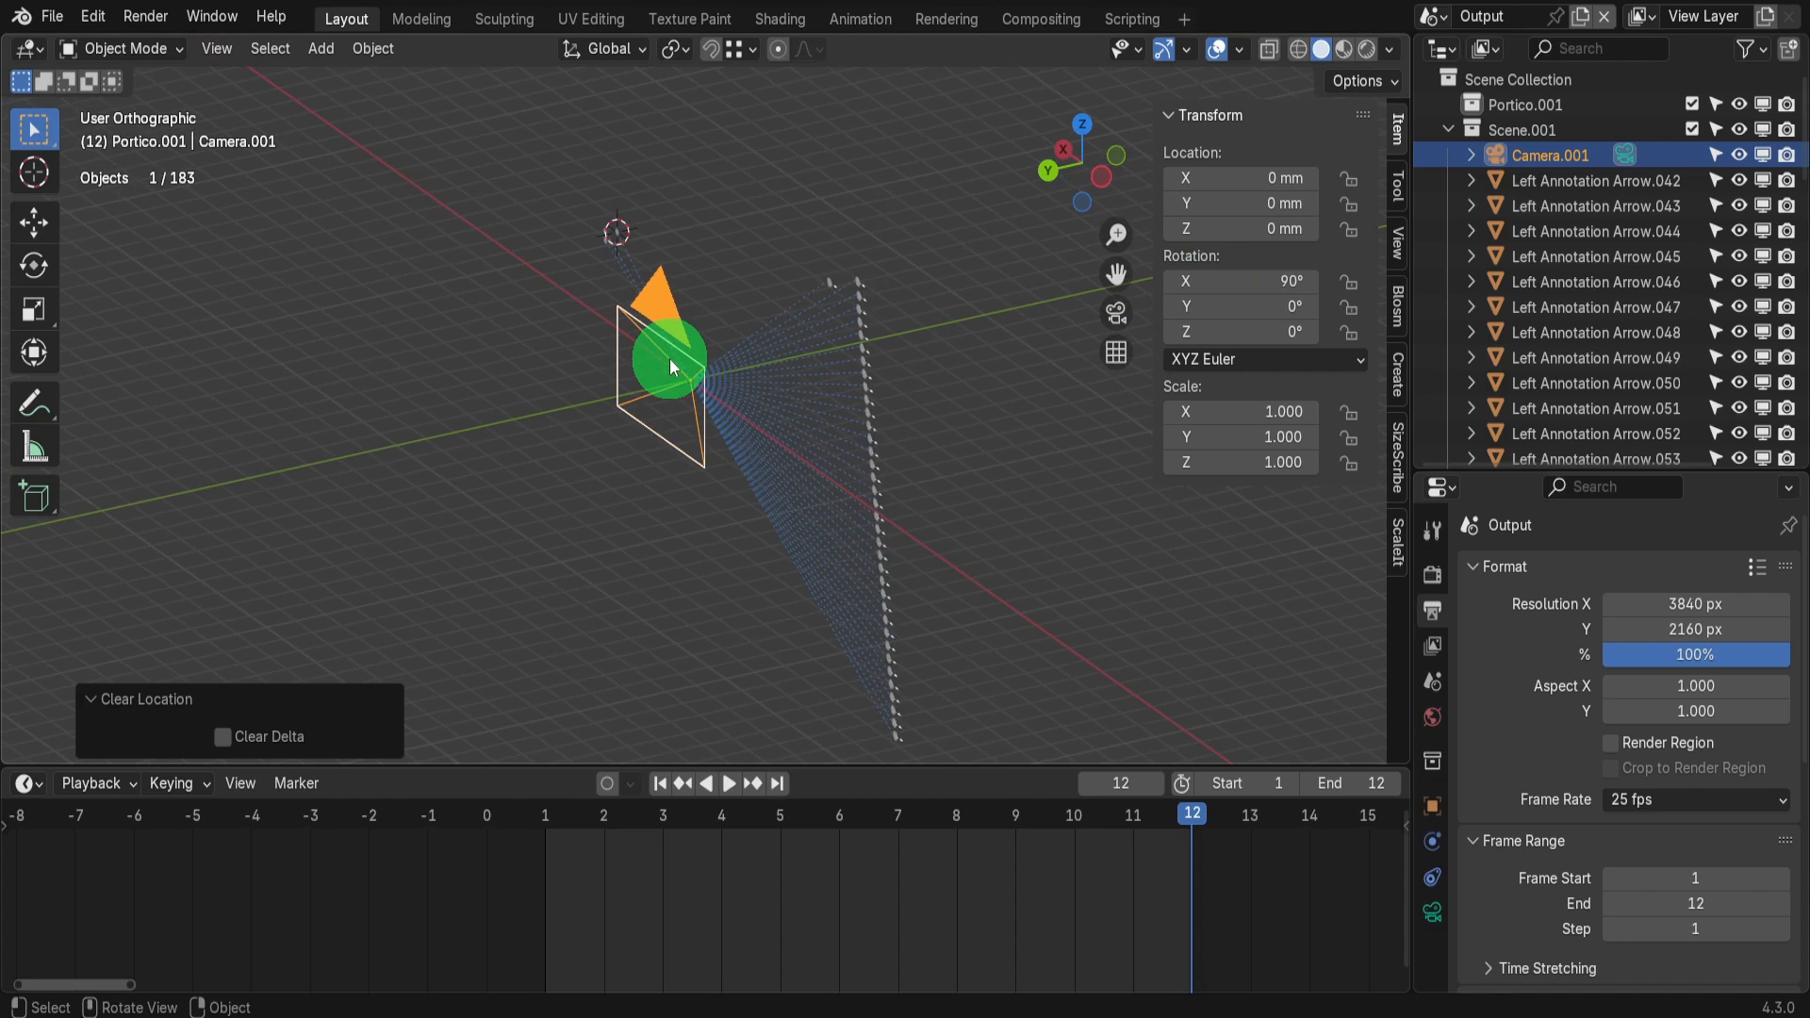
pyautogui.press('g')
pyautogui.press('y')
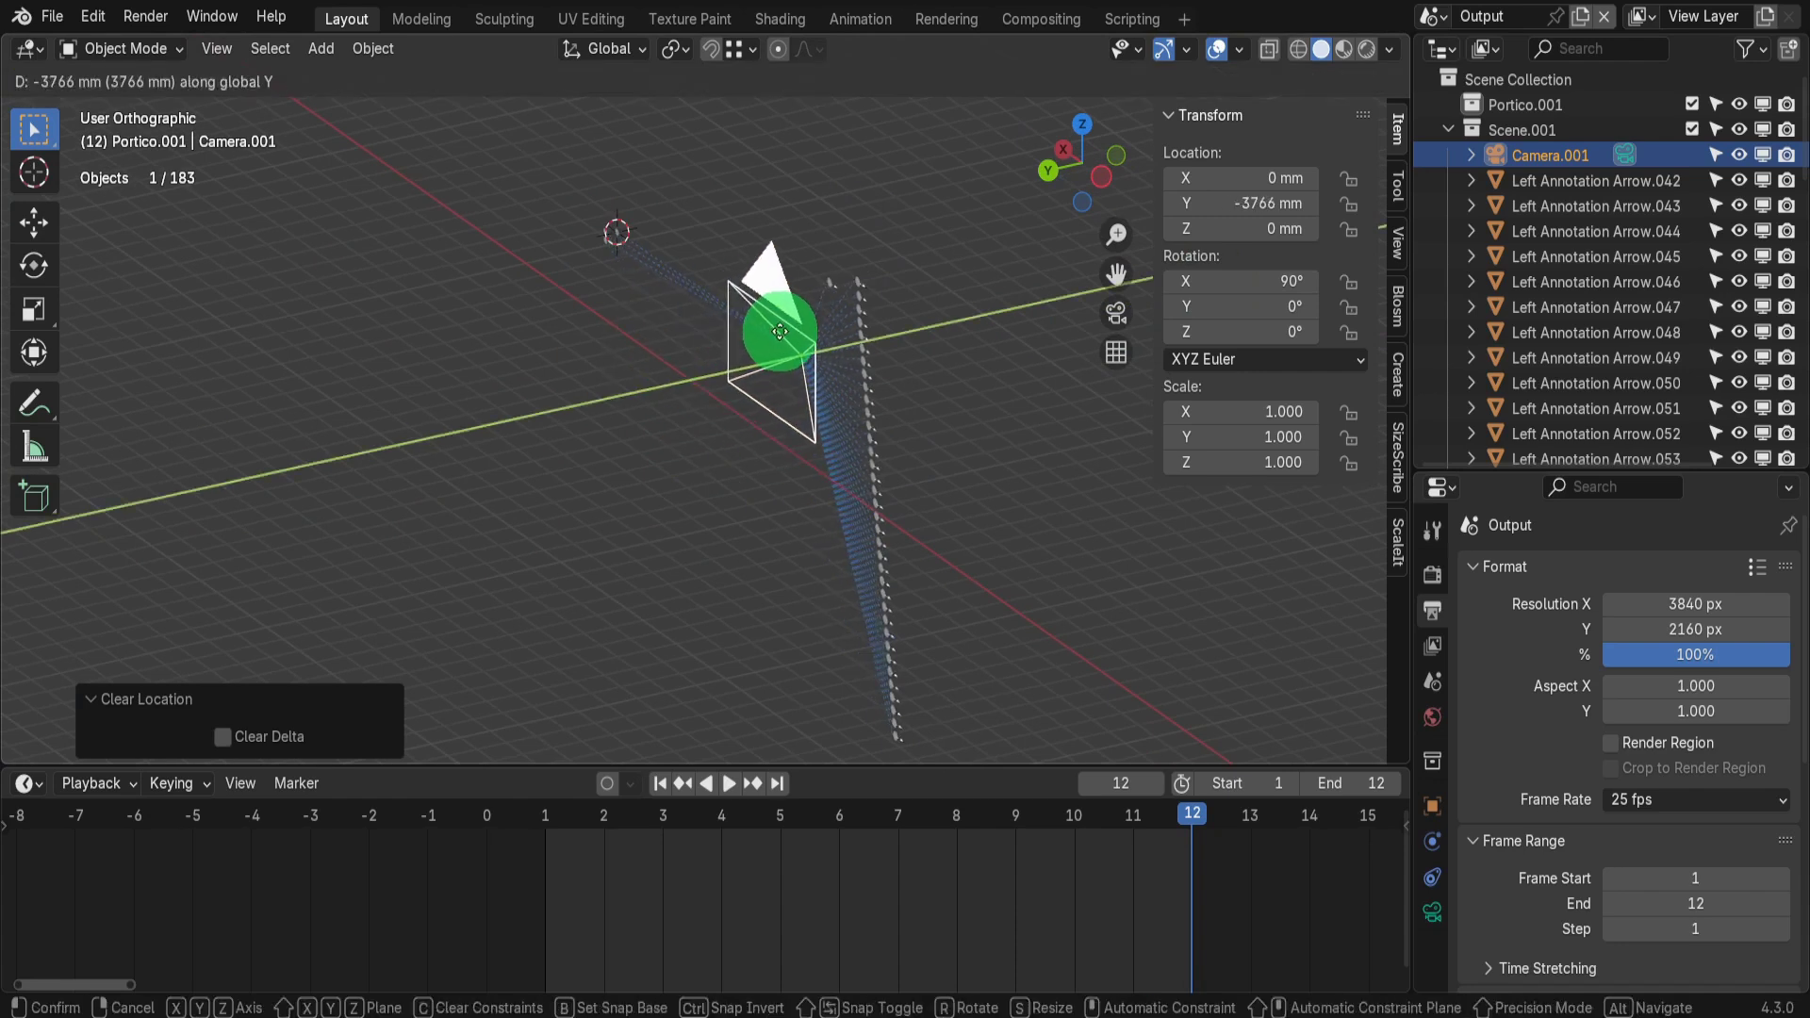
pyautogui.click(778, 331)
pyautogui.click(1116, 312)
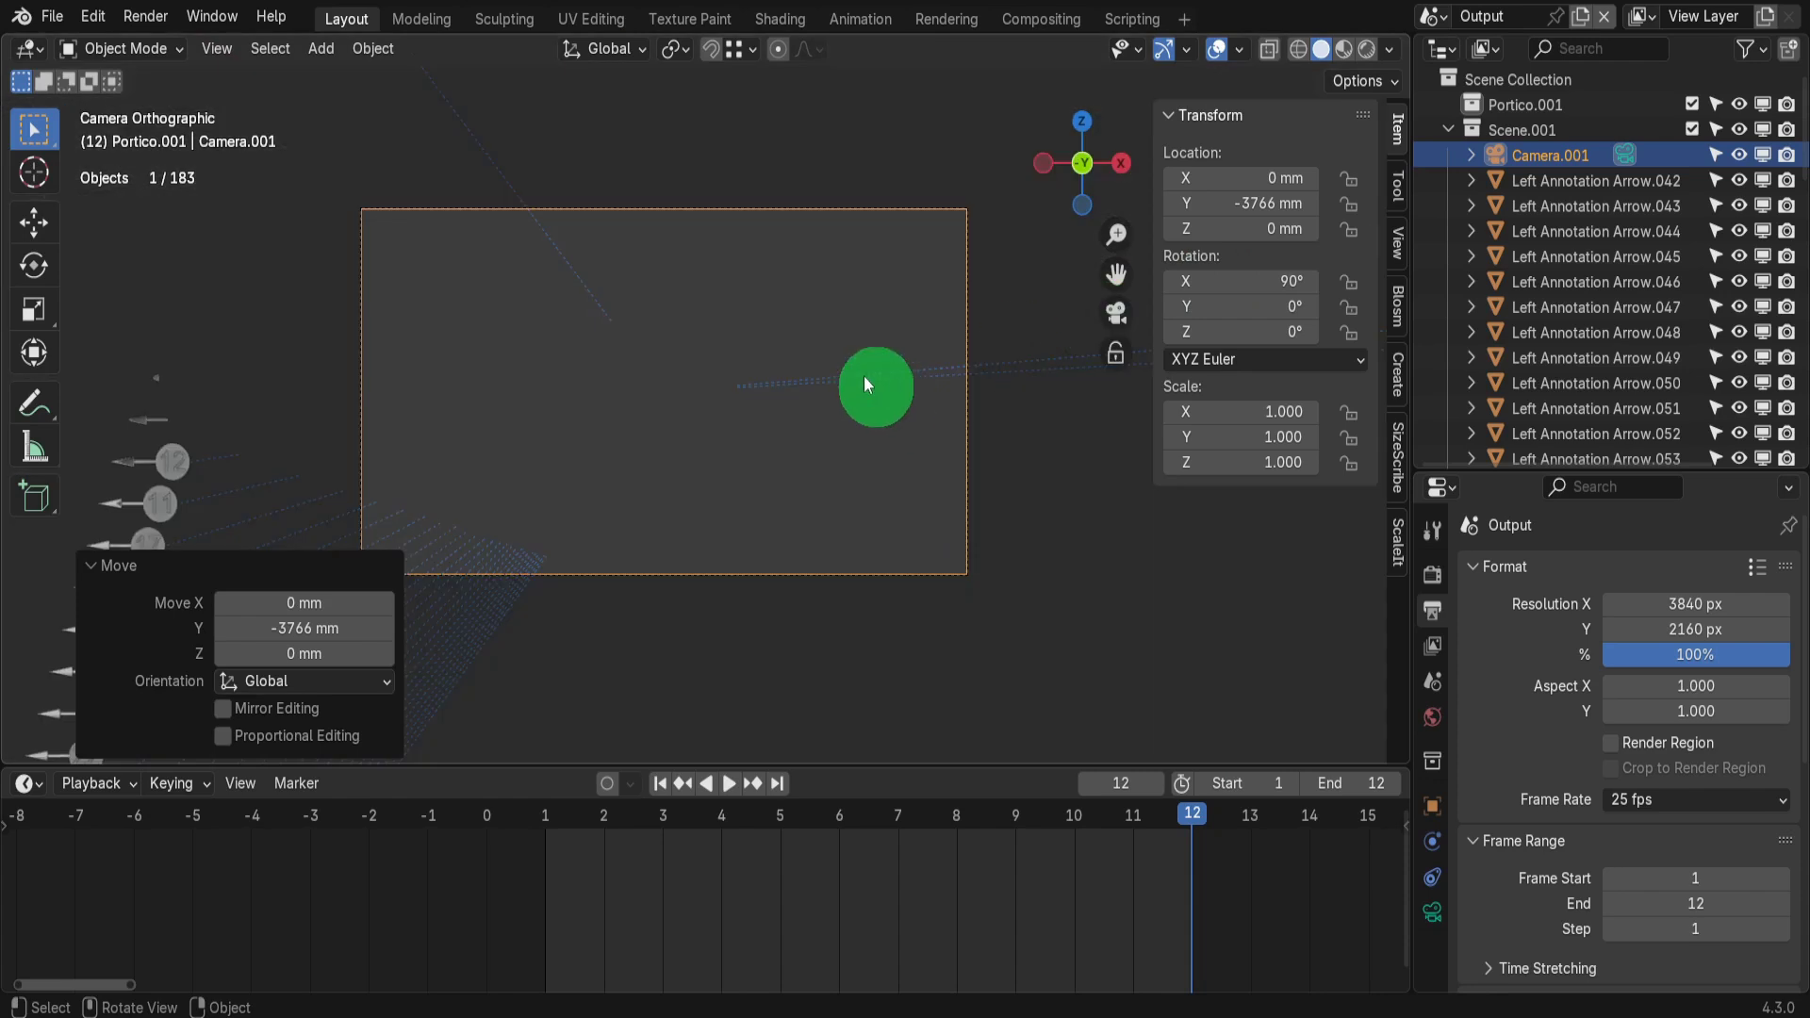
# Import renders 0001.png through 0012.png from E:\YouTubeRenders\ as image planes
pyautogui.click(321, 49)
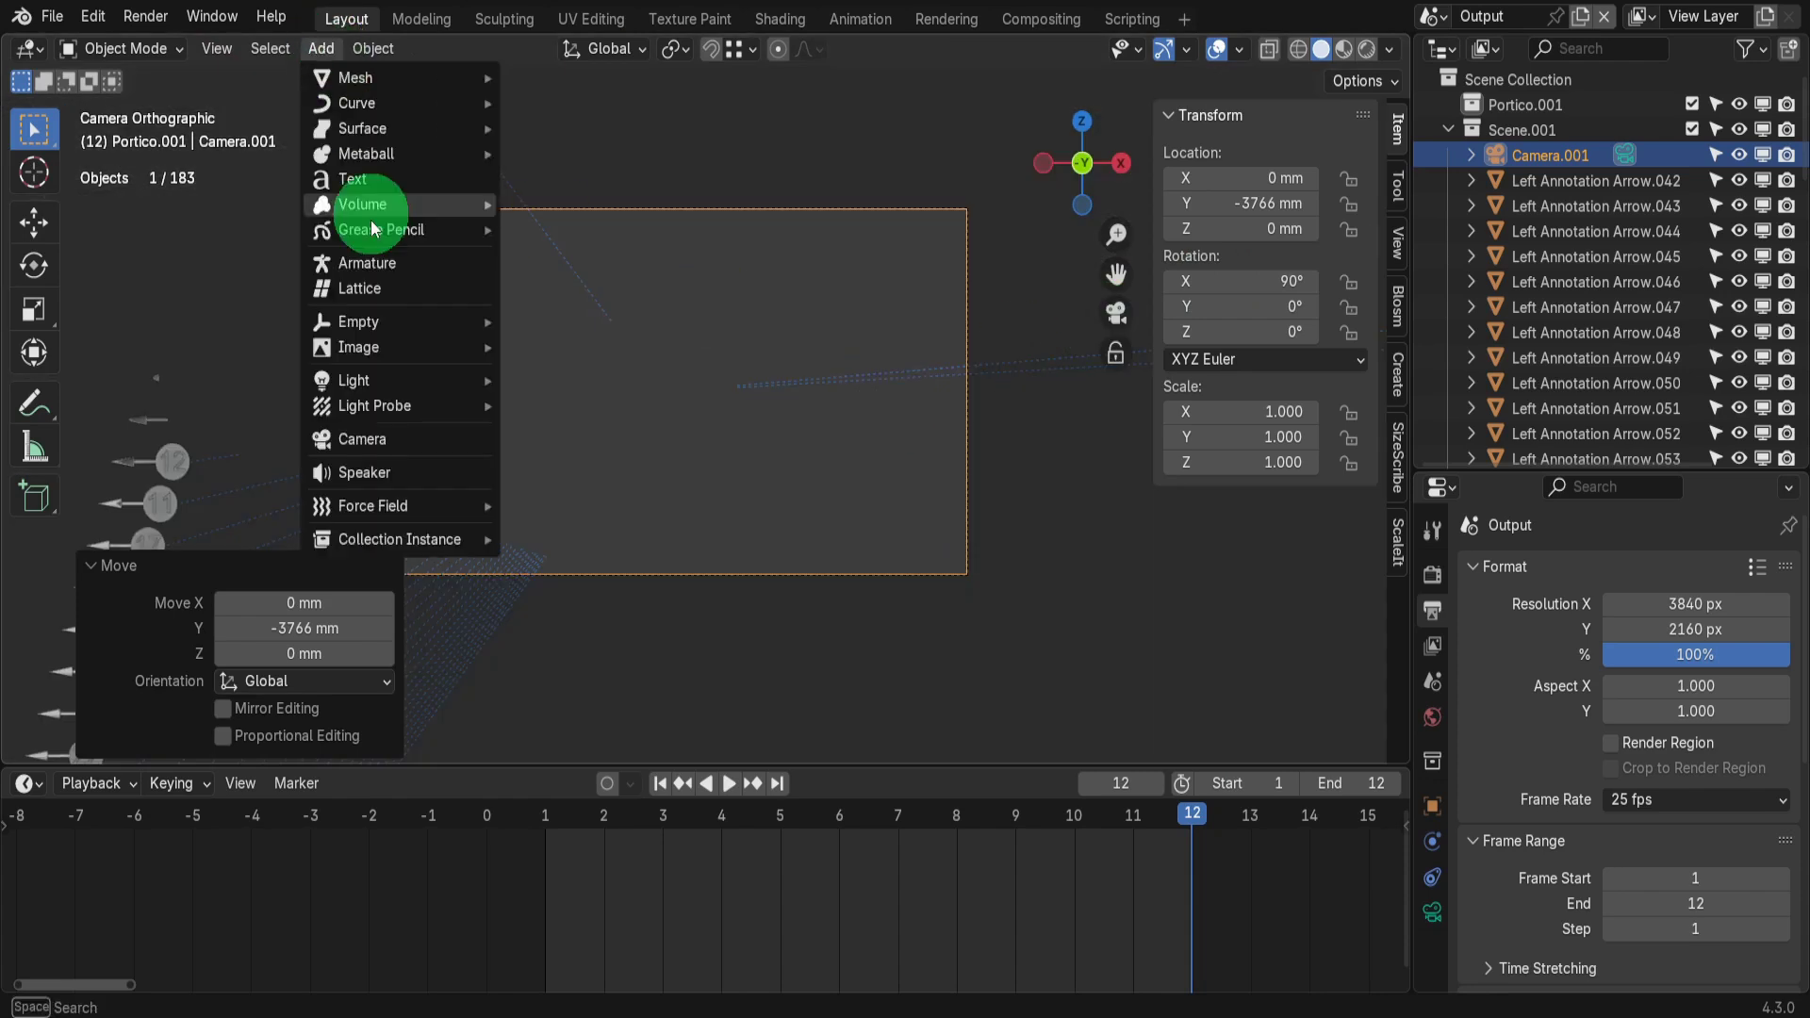
pyautogui.moveTo(402, 356)
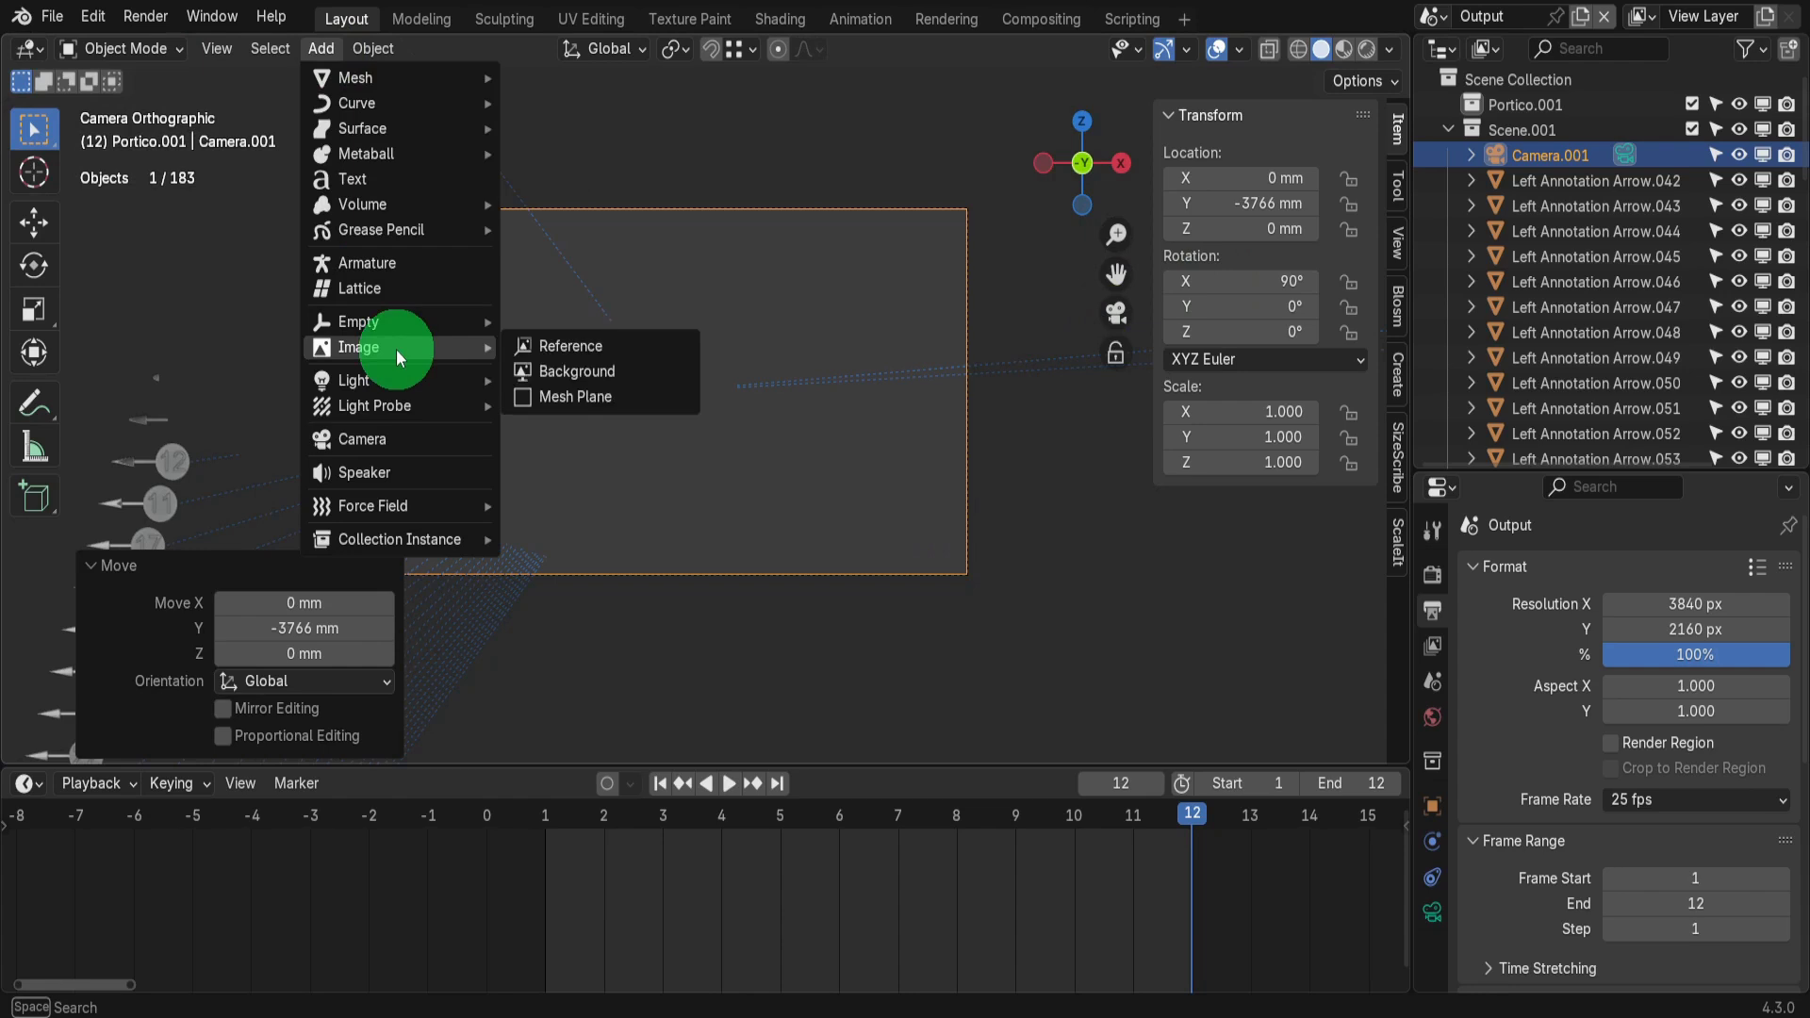
pyautogui.click(571, 403)
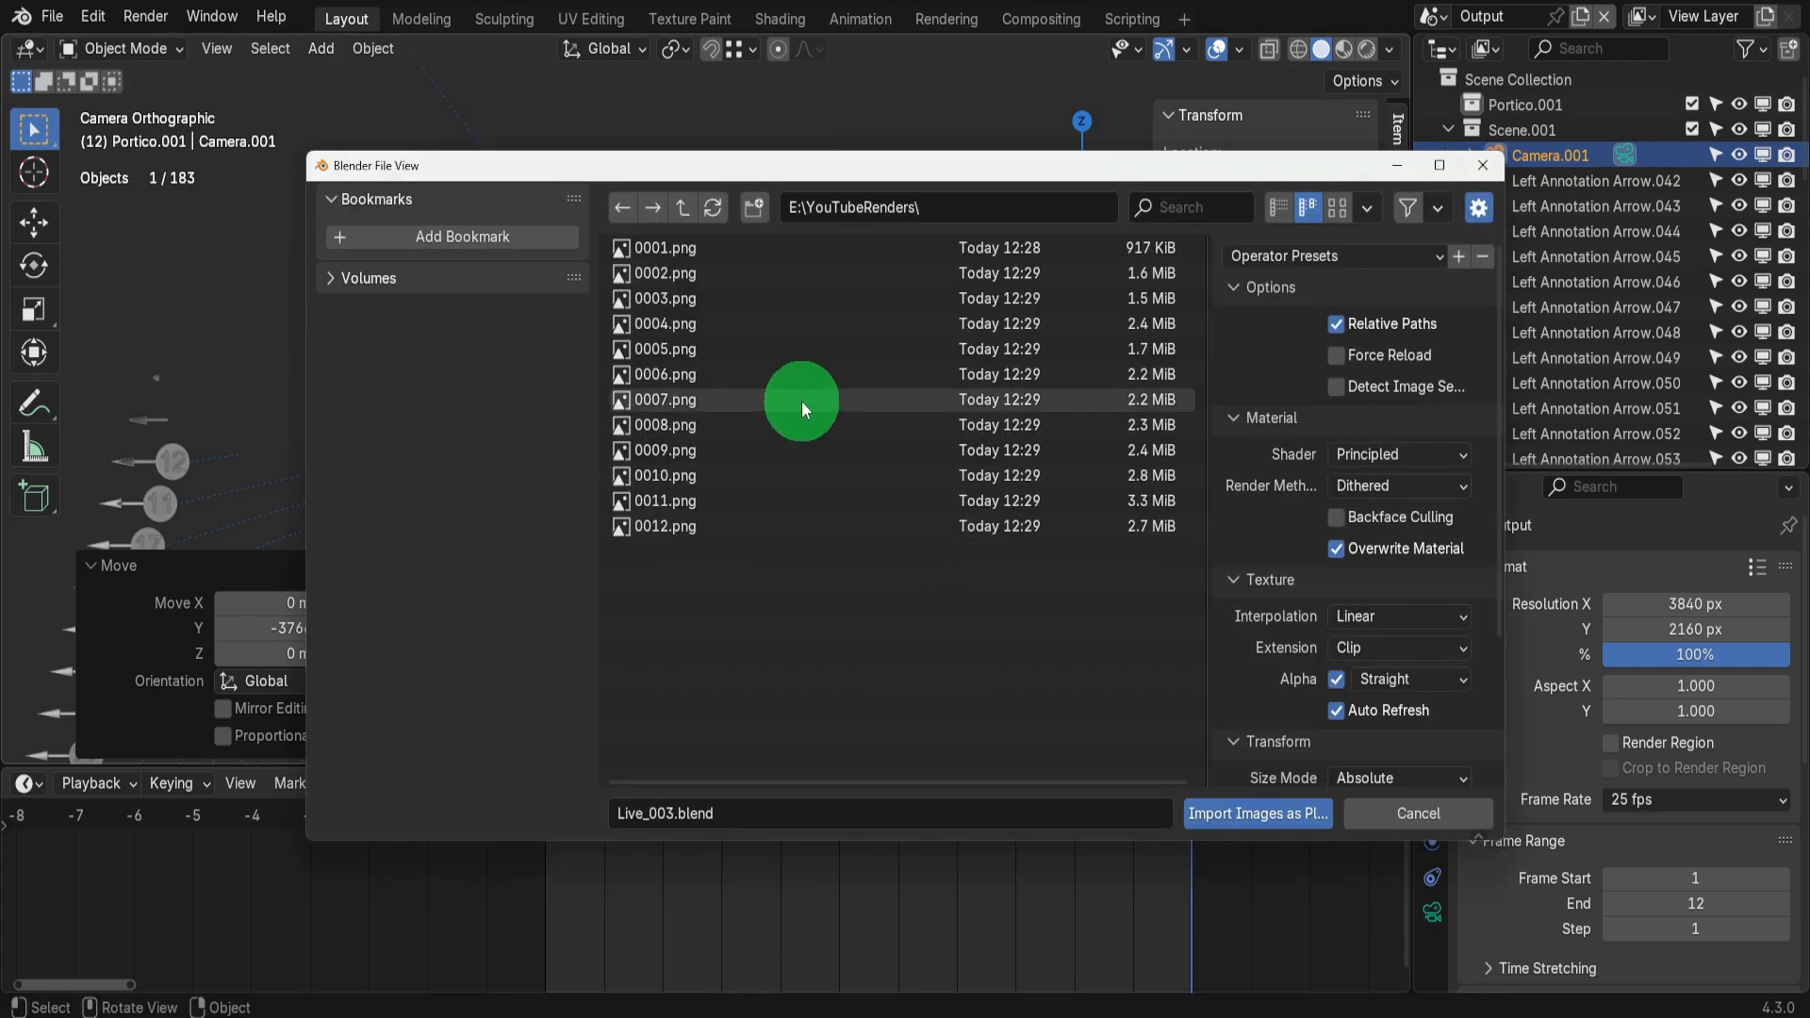
pyautogui.click(667, 248)
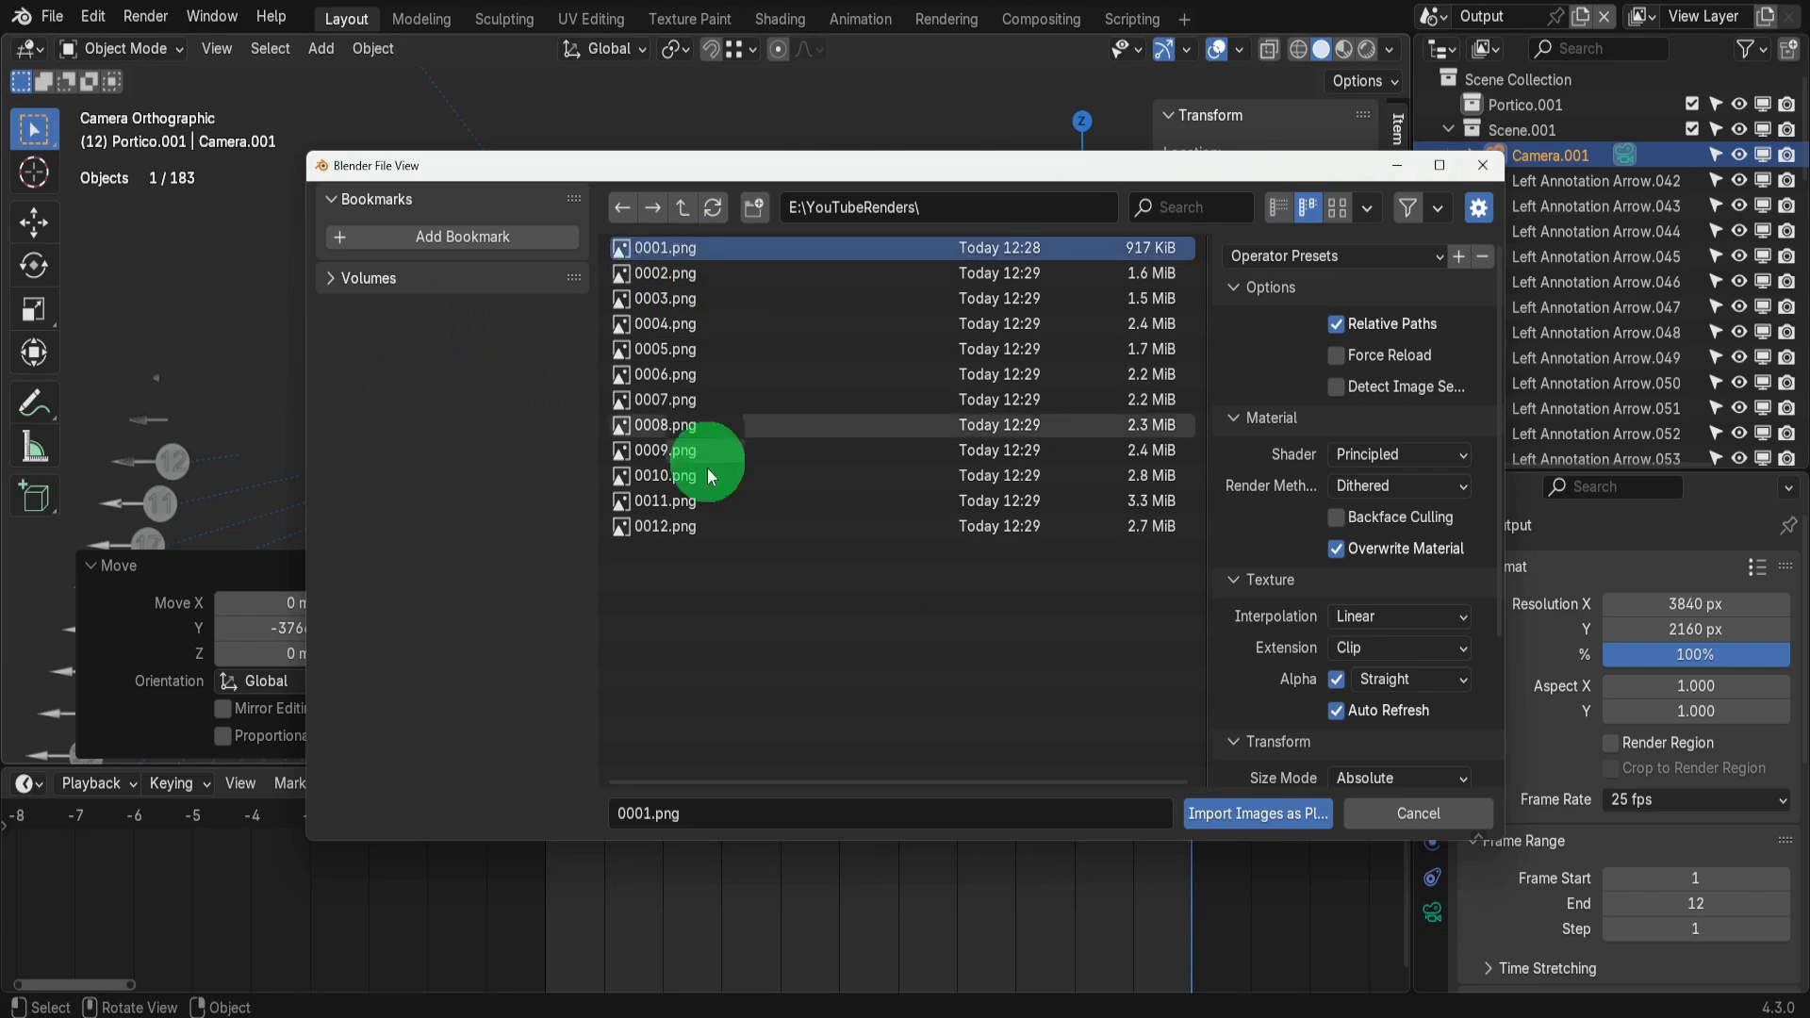
pyautogui.keyDown('shift'); pyautogui.click(689, 527); pyautogui.keyUp('shift')
pyautogui.click(1241, 811)
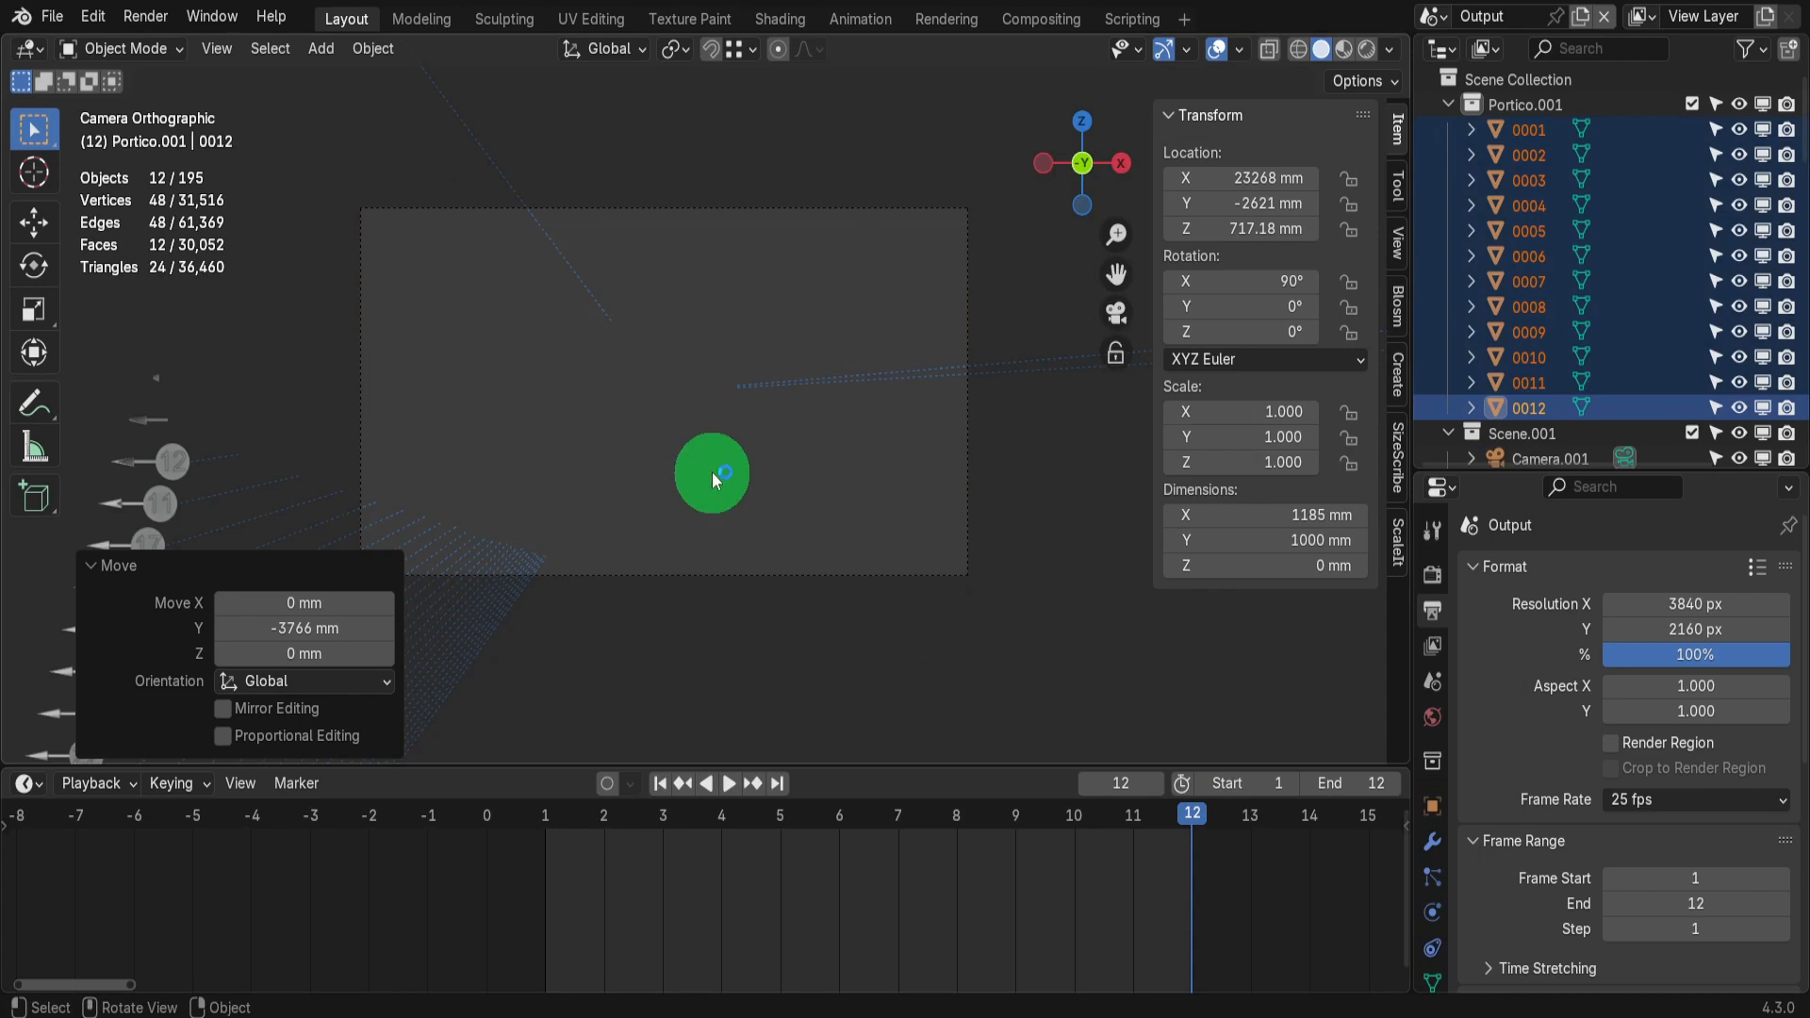
# Move the twelve planes -5746.3 mm in X and -405.87 mm in Z beside the camera, in Material Preview
pyautogui.scroll(-4, 710, 471)
pyautogui.moveTo(980, 533); pyautogui.dragTo(760, 566)
pyautogui.press('z')
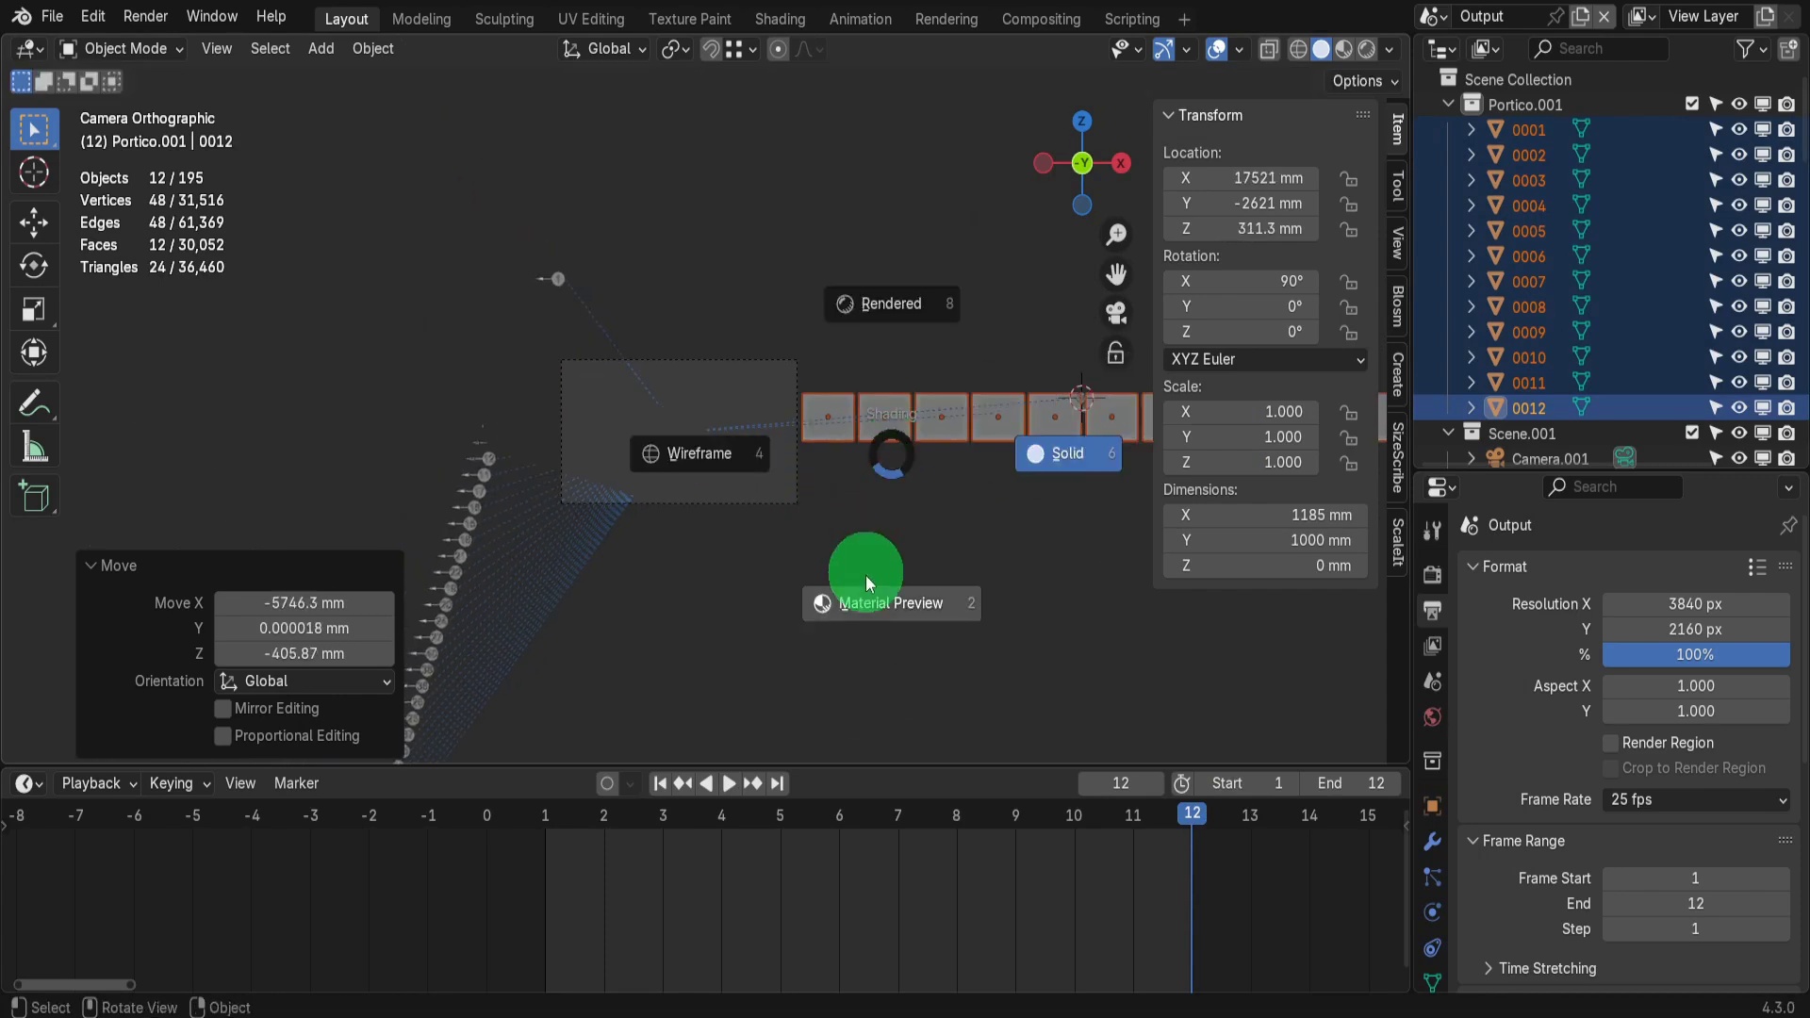
pyautogui.click(869, 604)
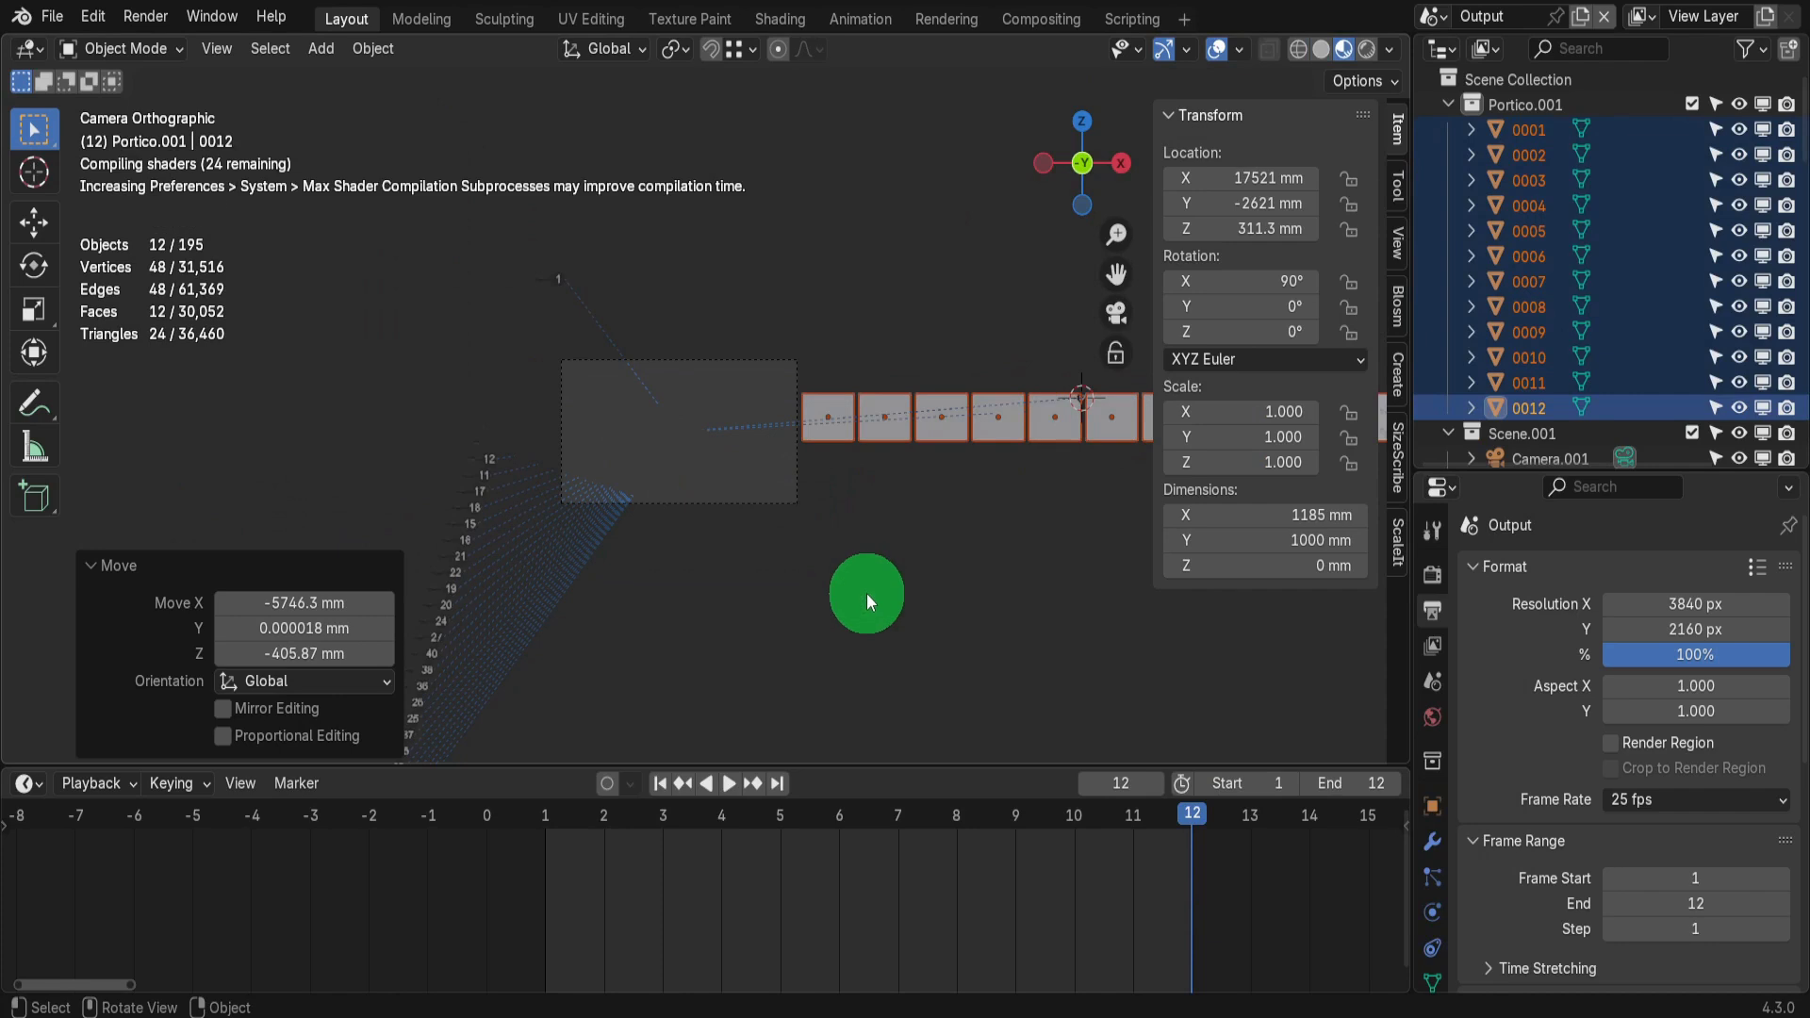
pyautogui.scroll(8, 884, 539)
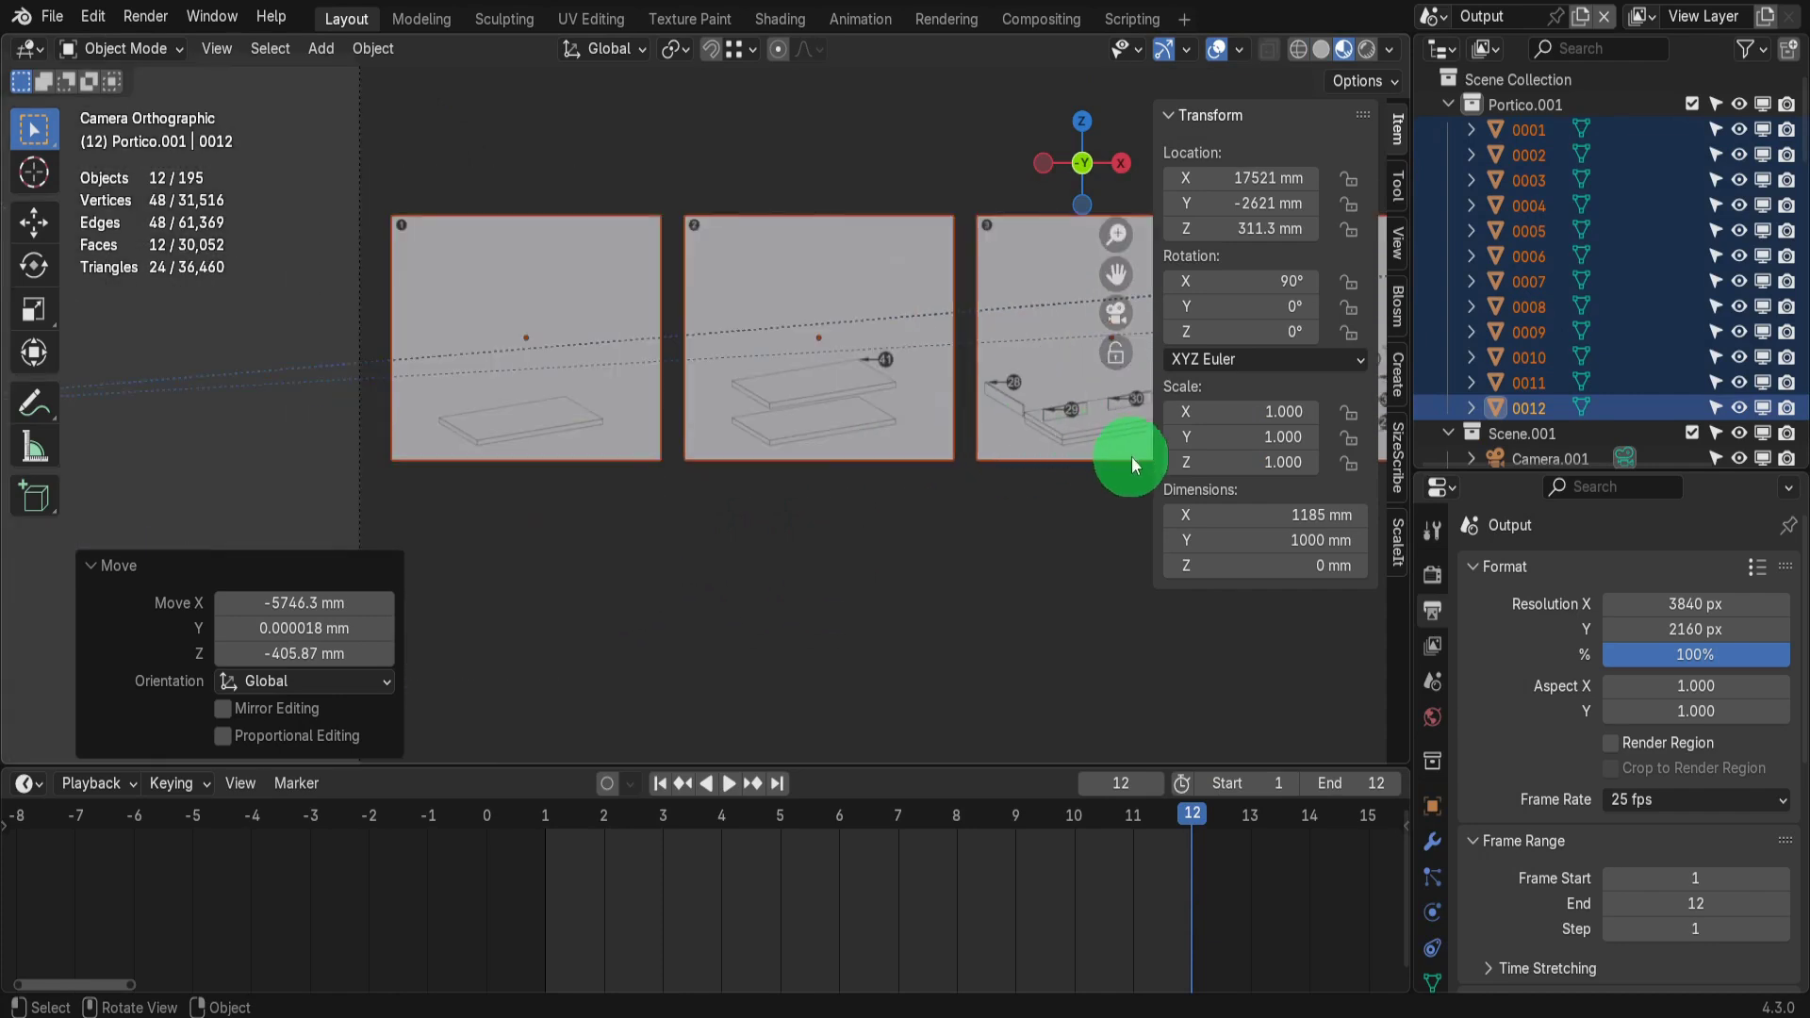
pyautogui.click(1431, 575)
# In the Color Management panel, switch View Transform from Standard to Raw
pyautogui.scroll(-12, 1603, 803)
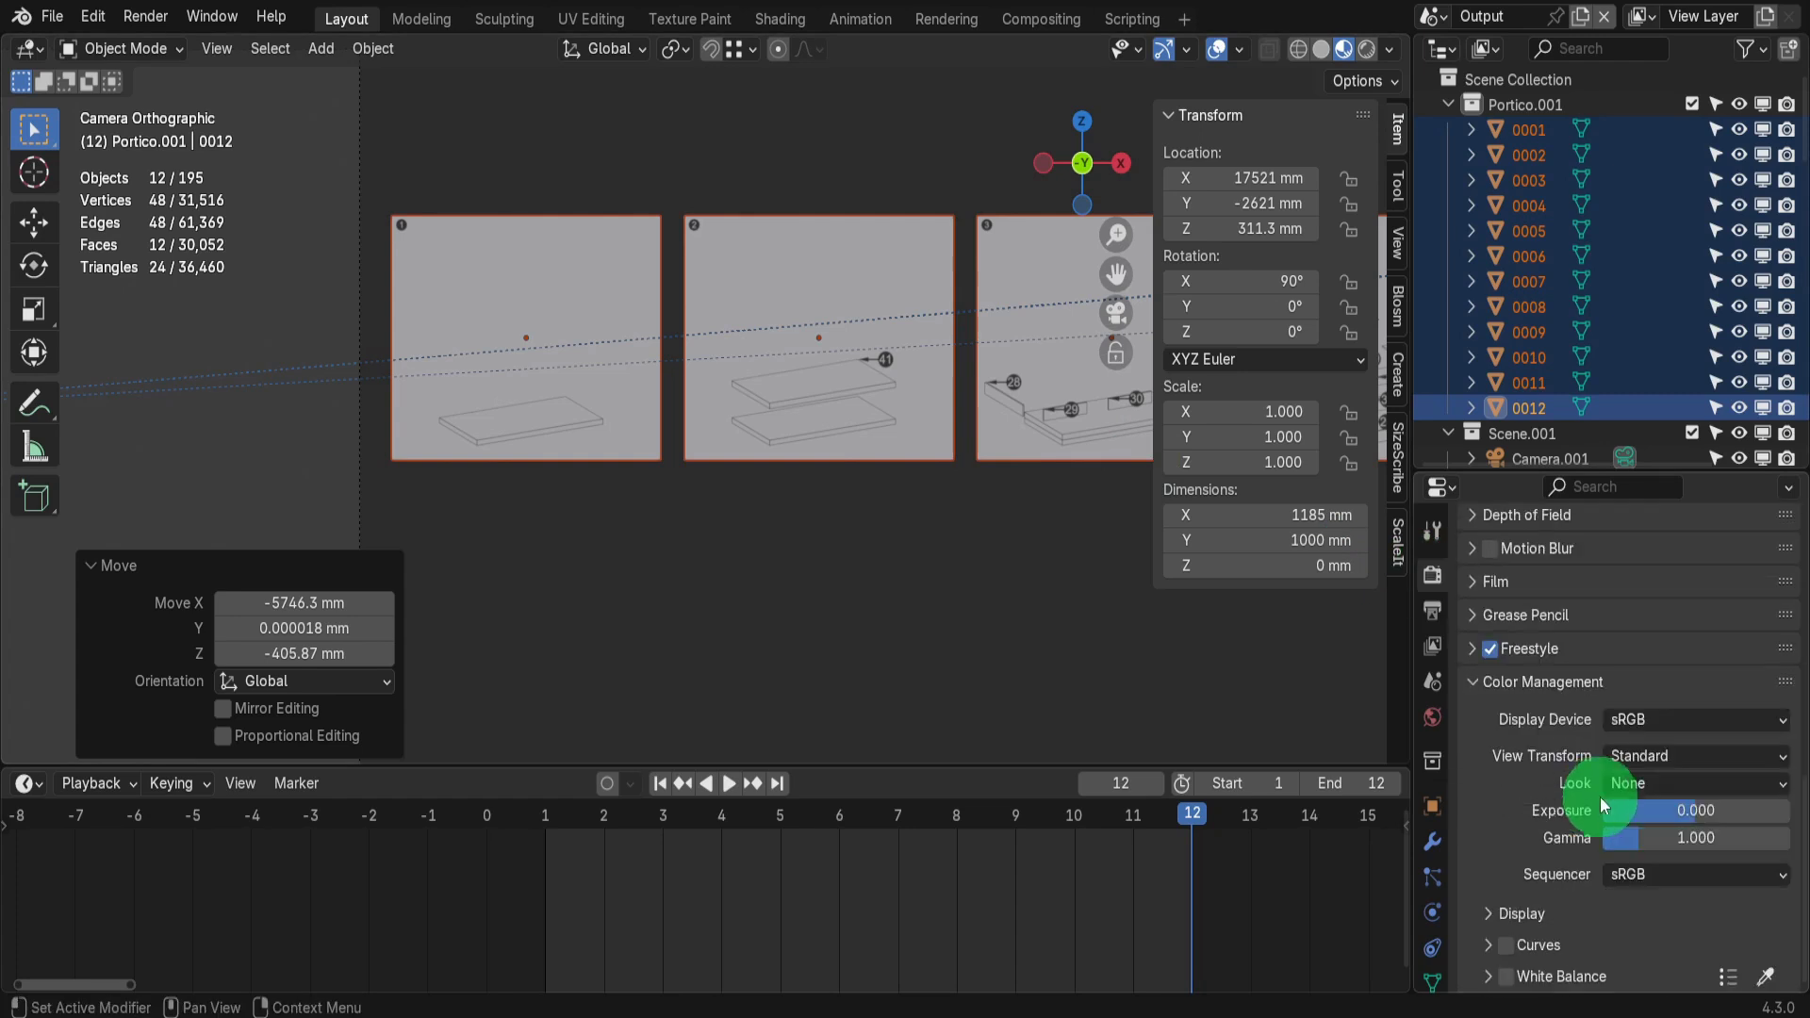
pyautogui.click(1641, 755)
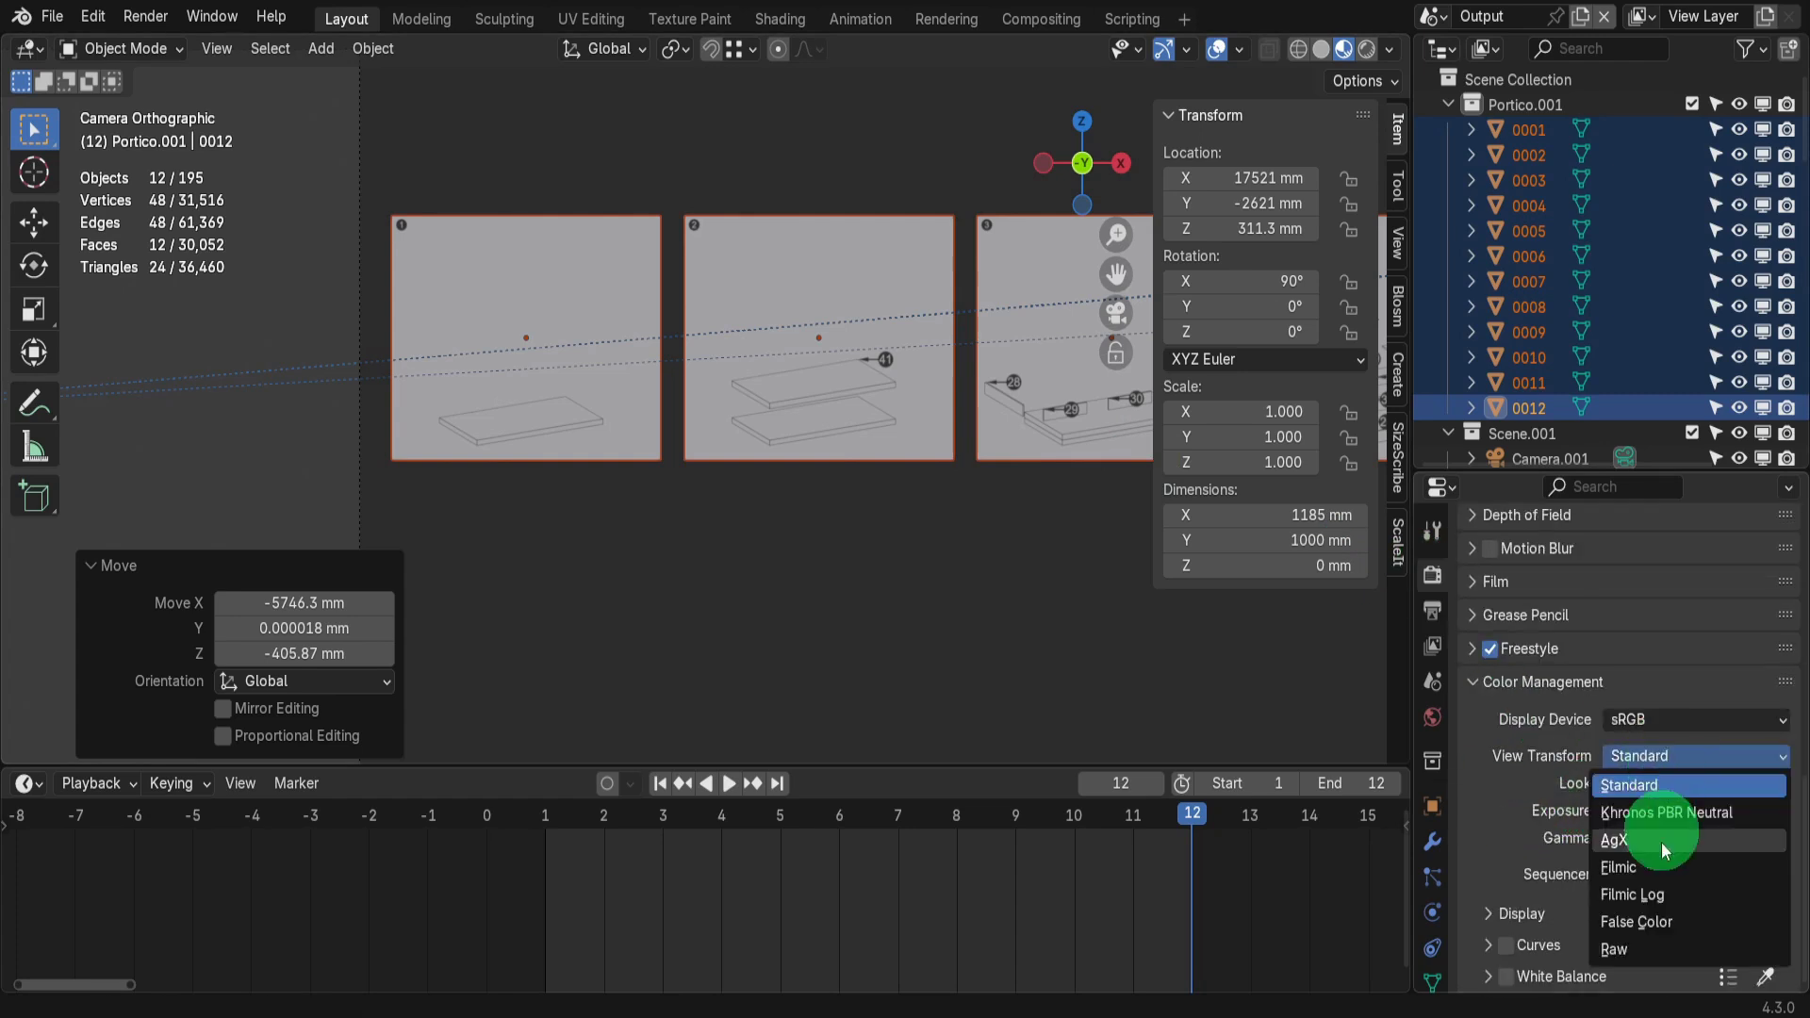
pyautogui.click(1651, 950)
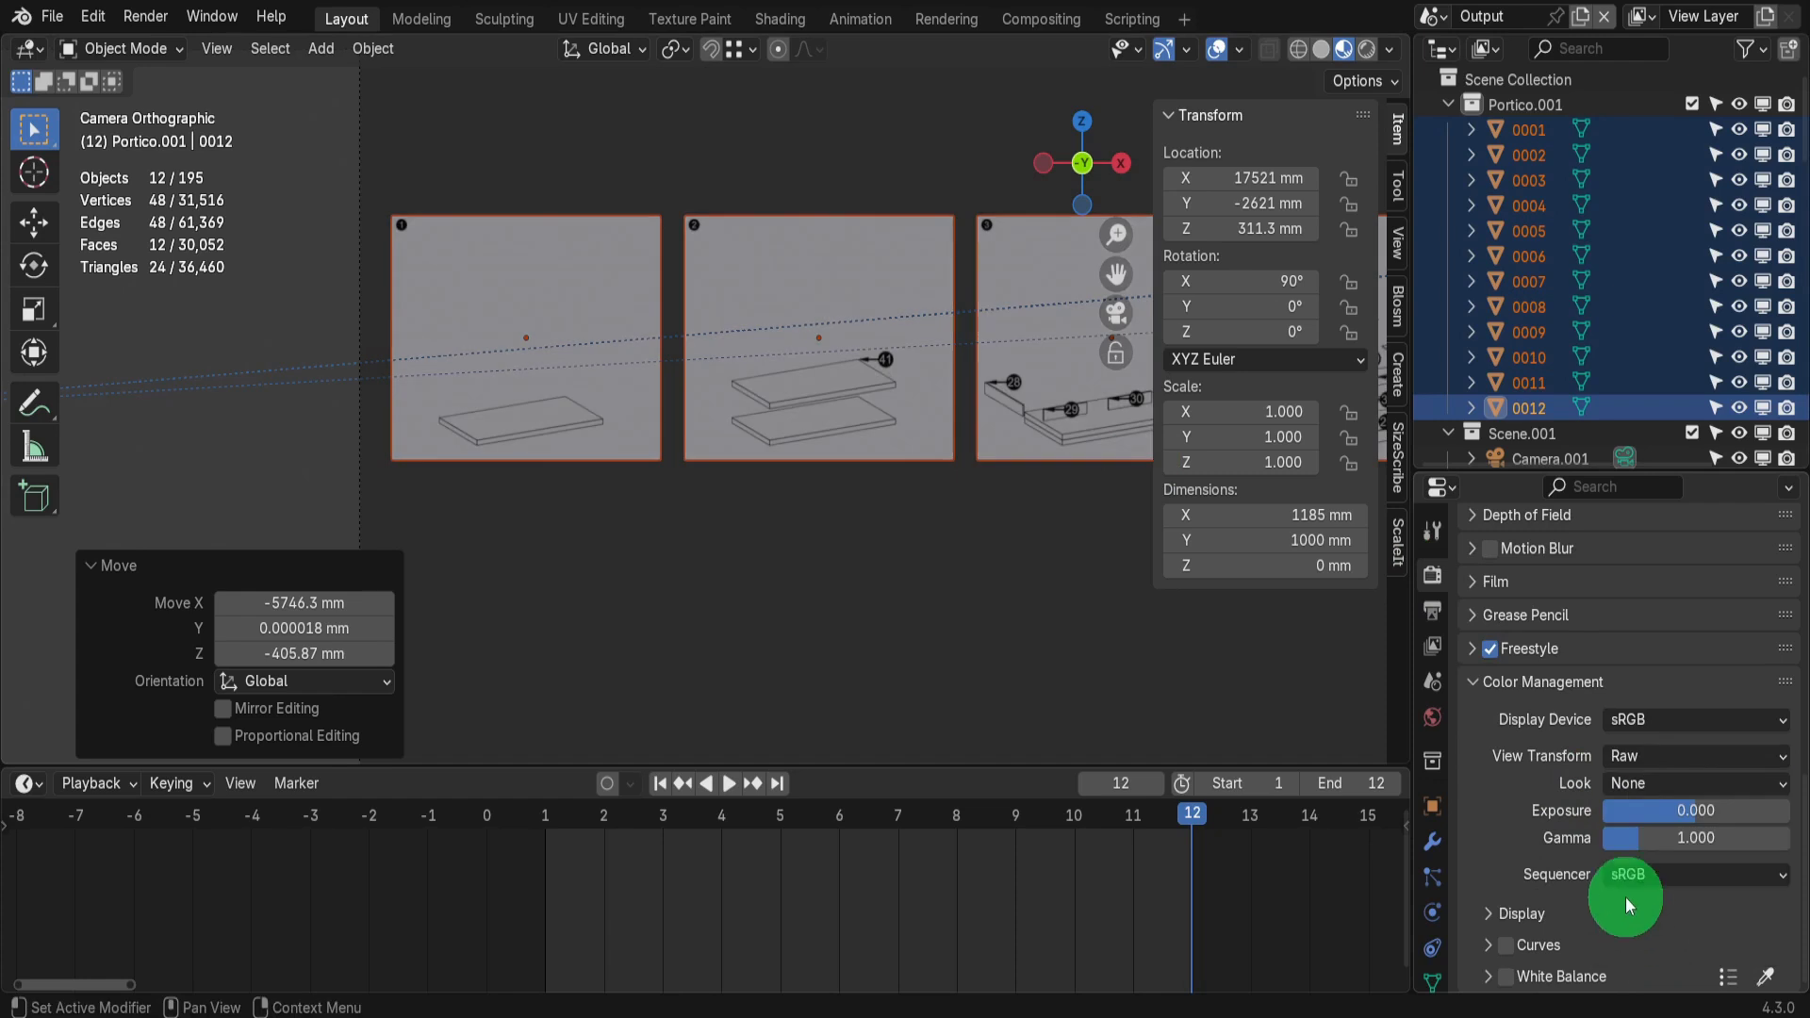
pyautogui.scroll(-5, 990, 471)
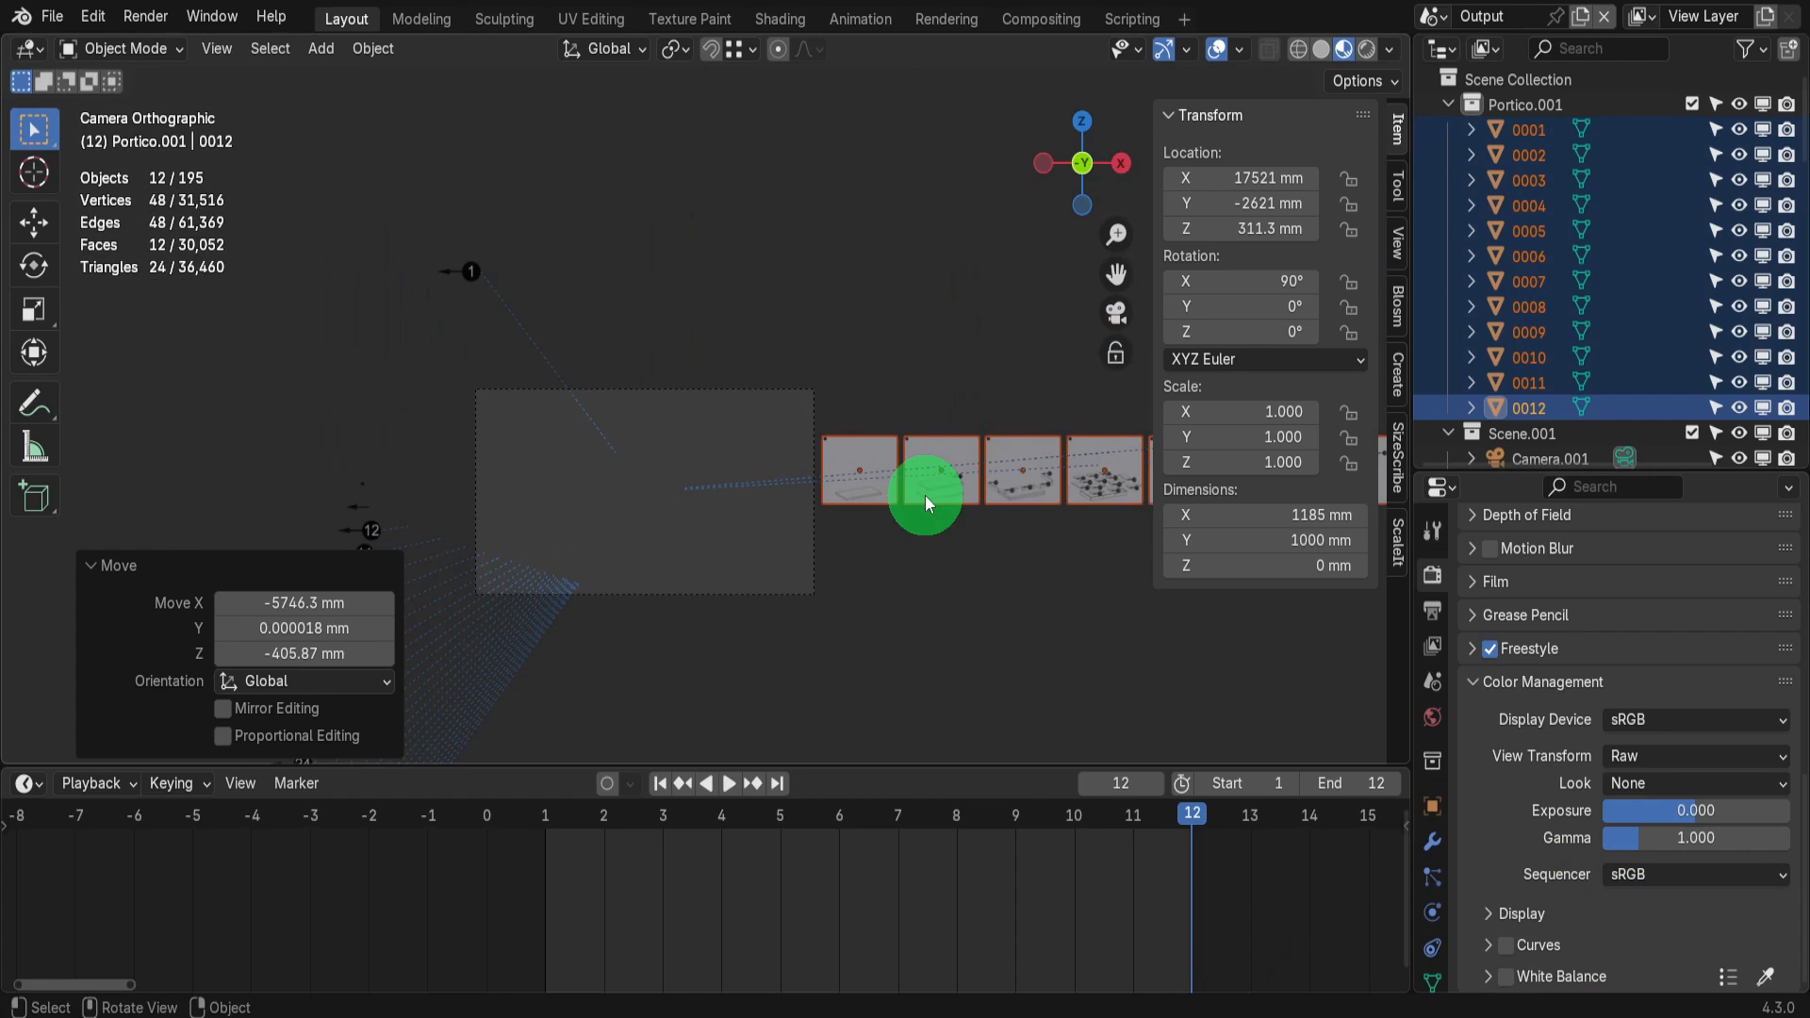
# Move the row of planes over the camera frame, nudging them until their corner meets the frame corner
pyautogui.moveTo(925, 495); pyautogui.dragTo(587, 457)
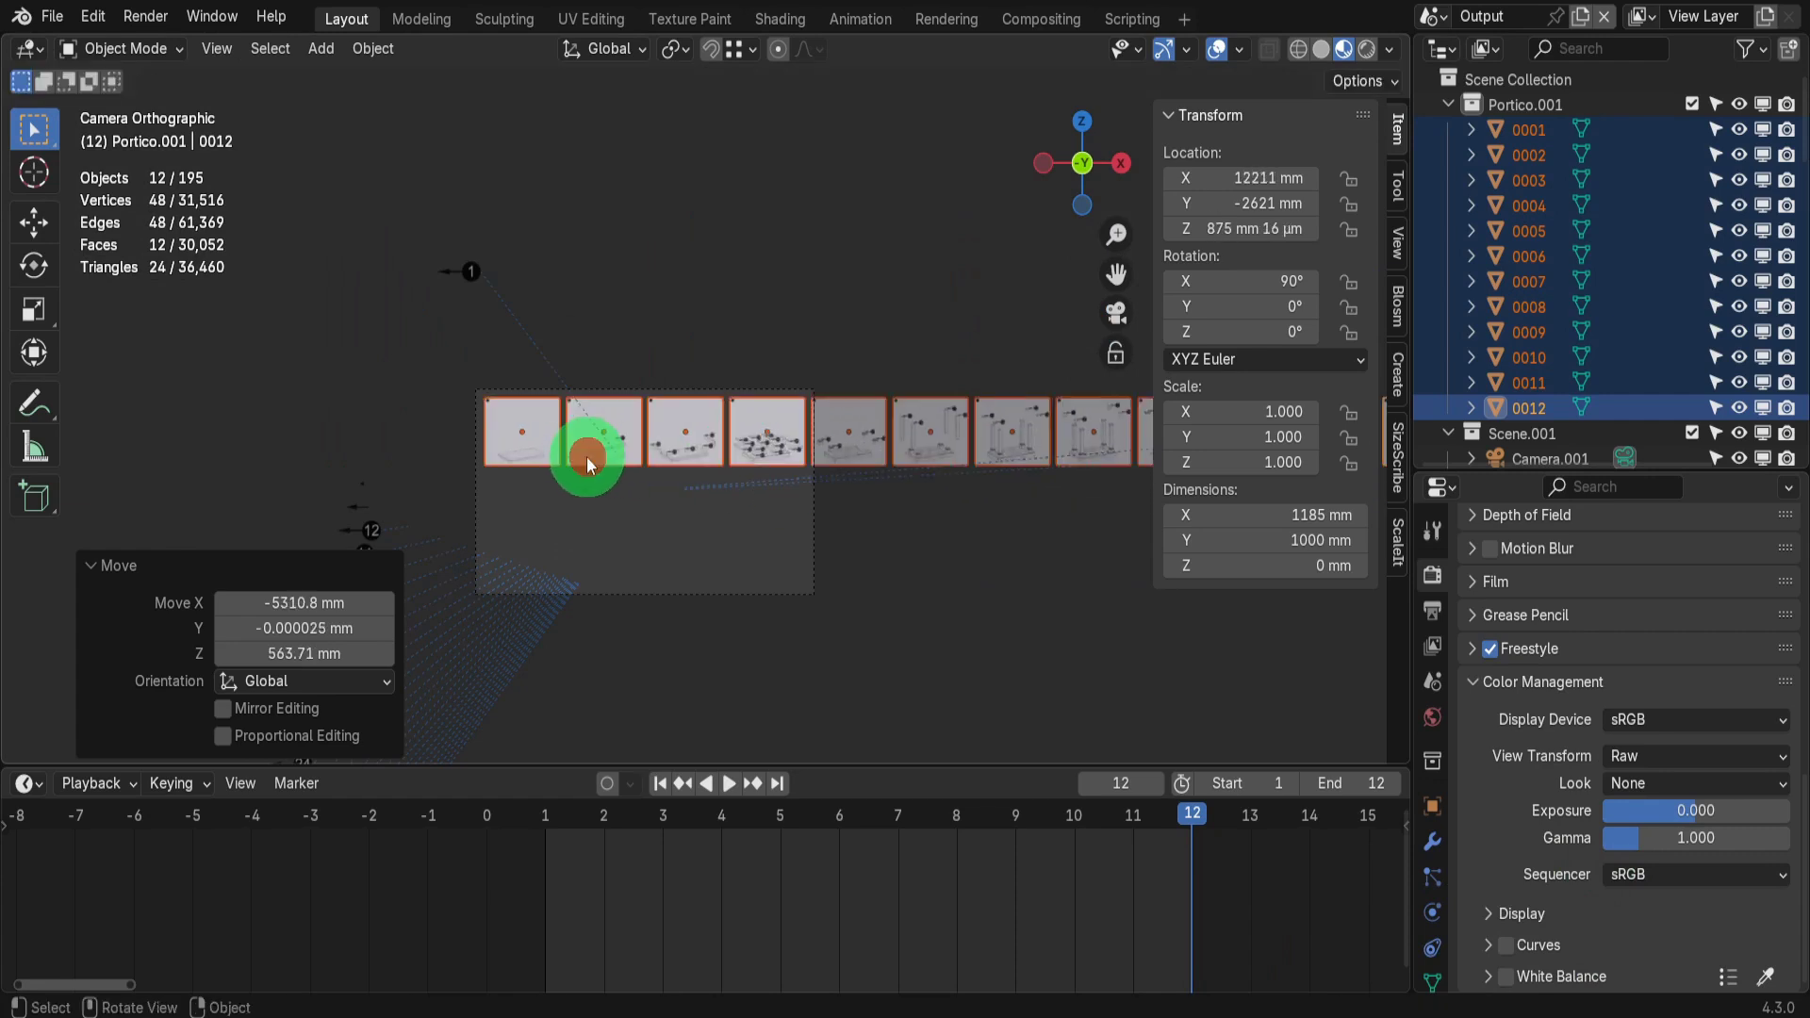
pyautogui.scroll(5, 476, 400)
pyautogui.press('g')
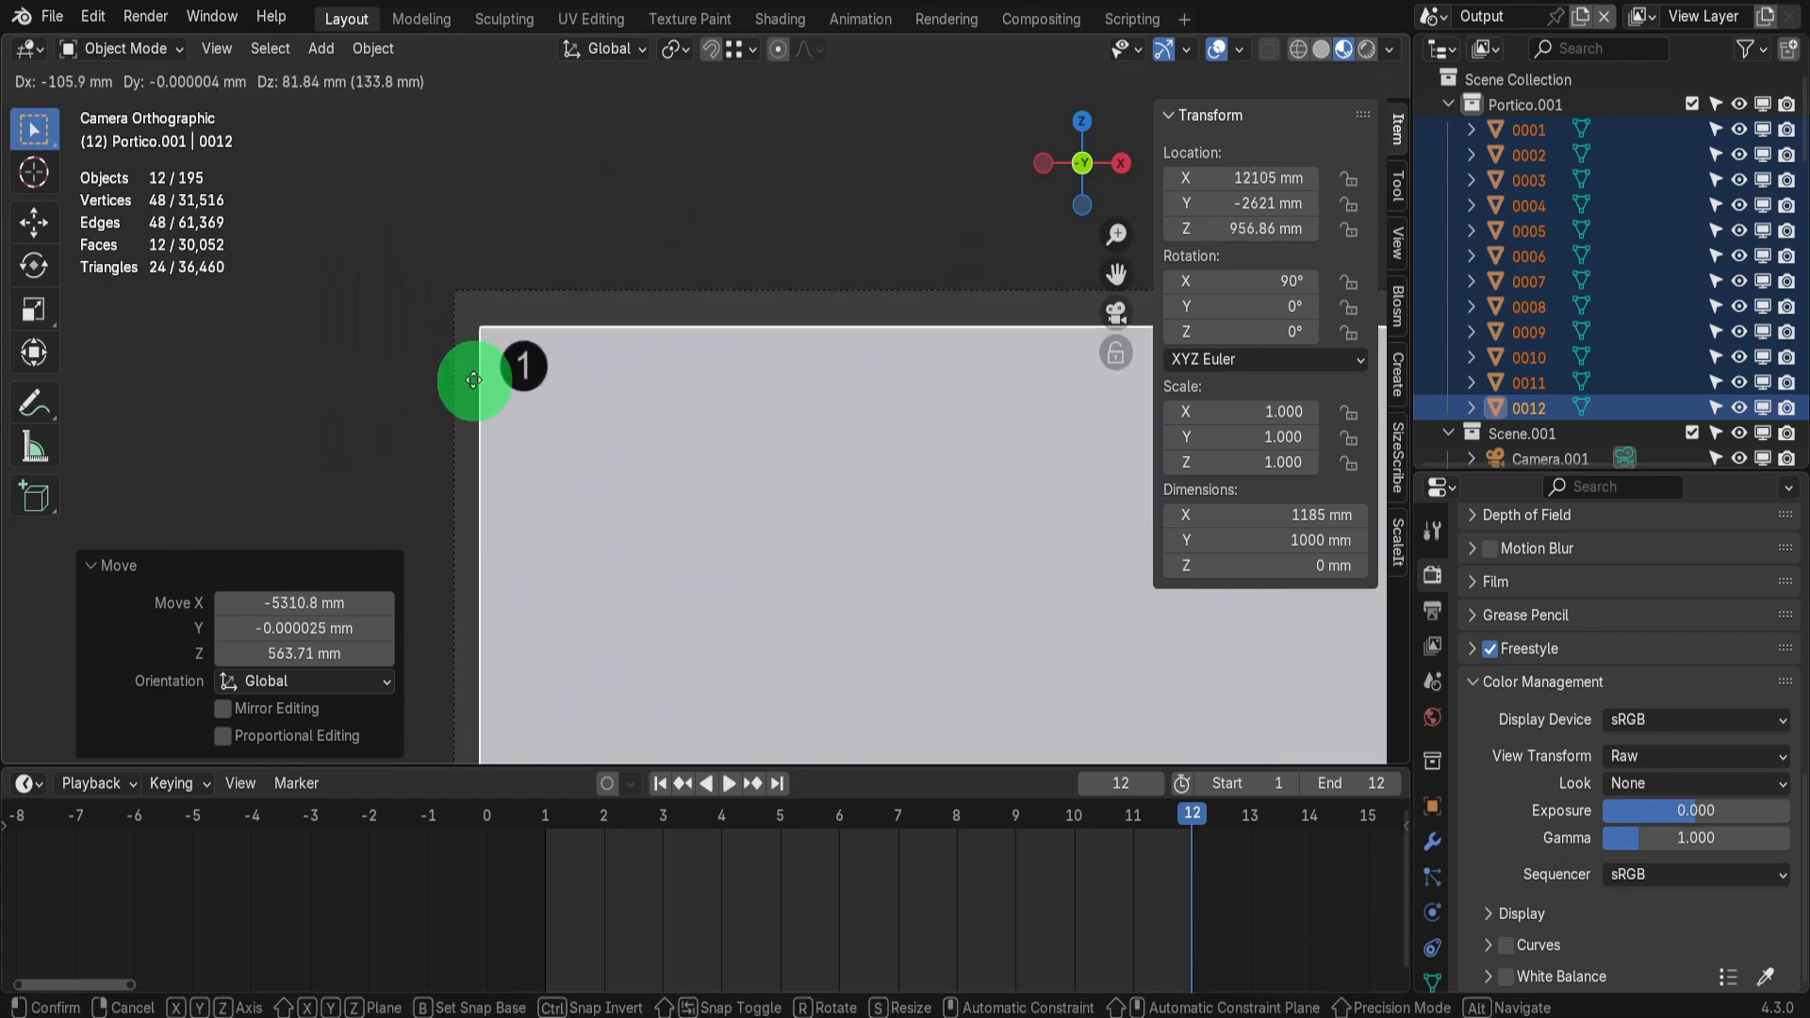
pyautogui.click(441, 287)
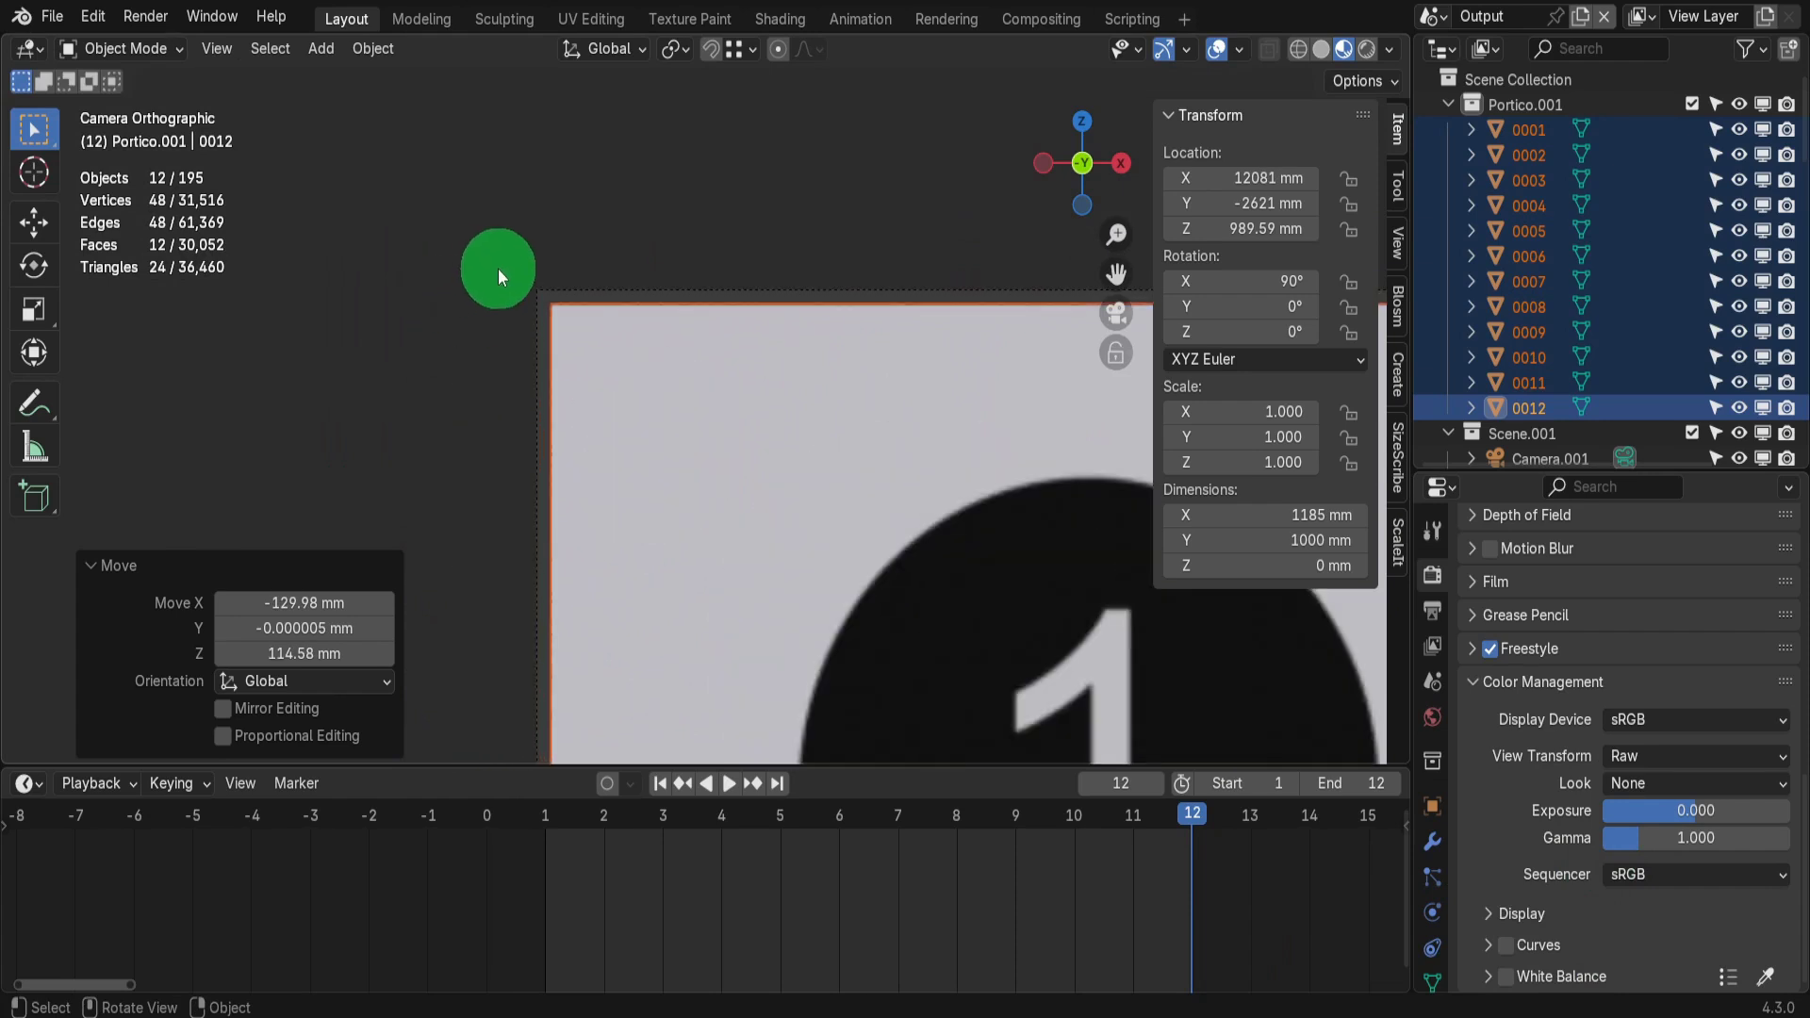
pyautogui.press('g')
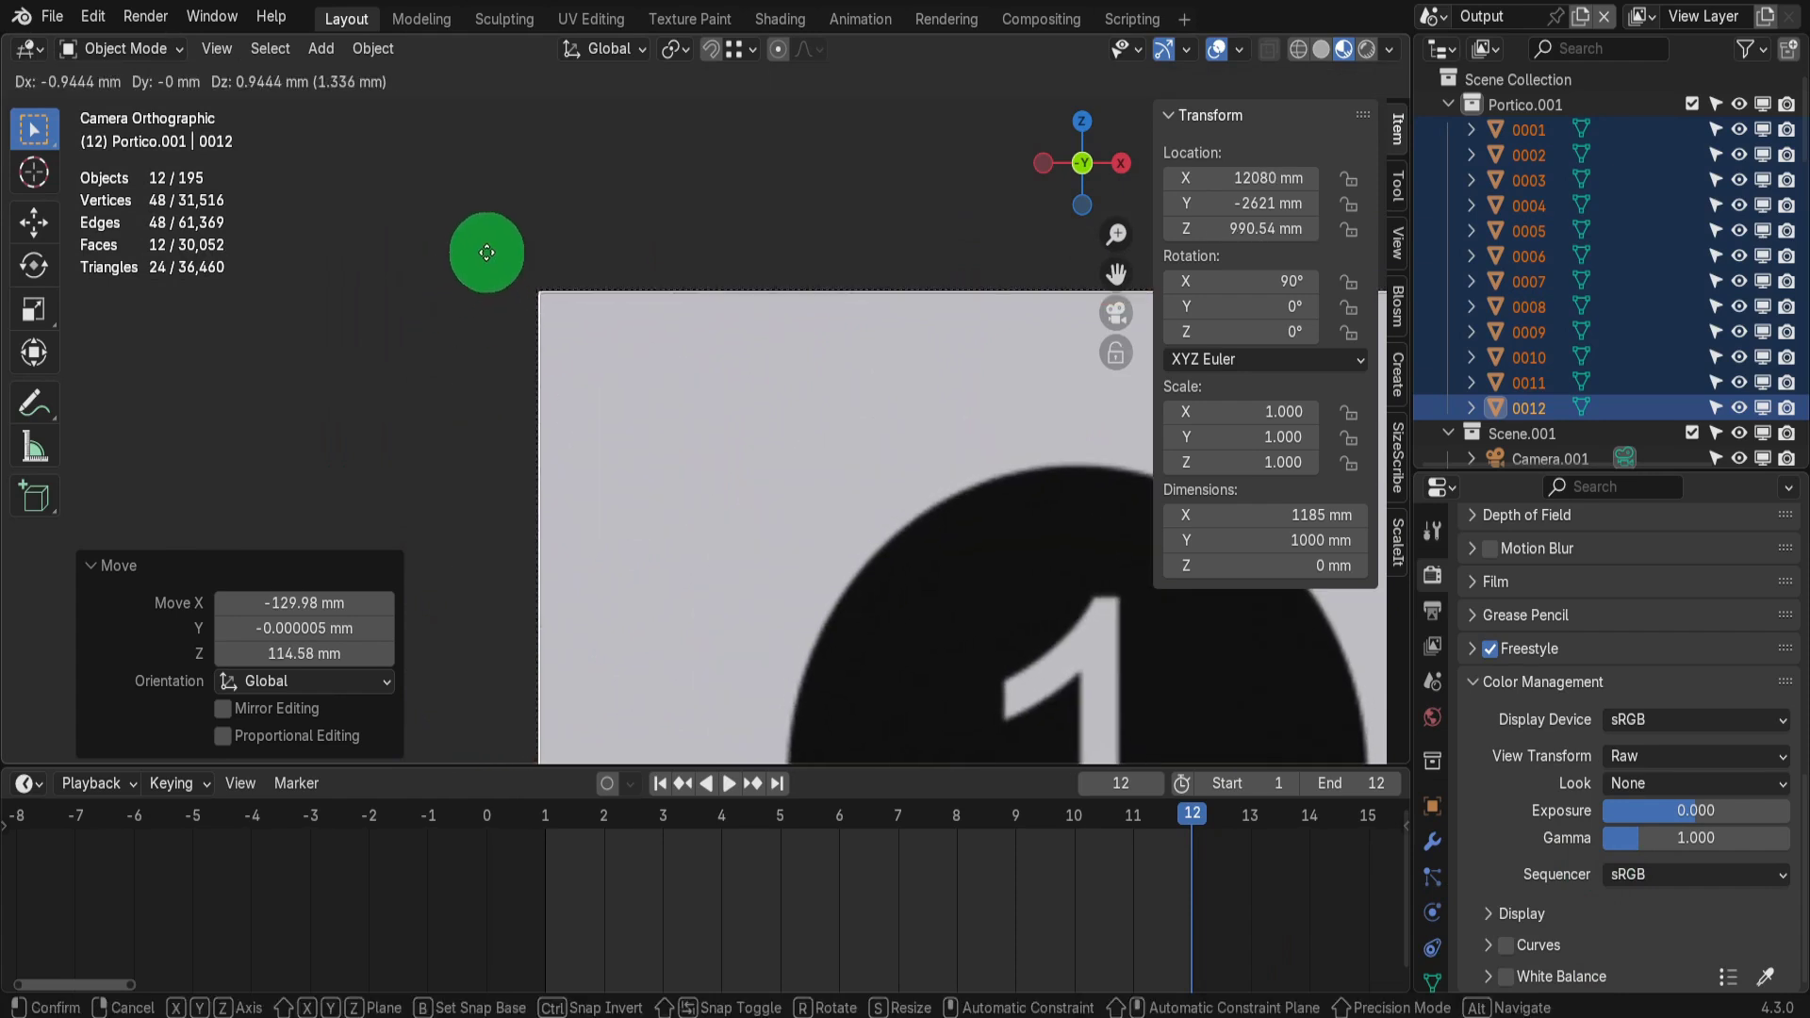
pyautogui.click(493, 295)
pyautogui.press('g')
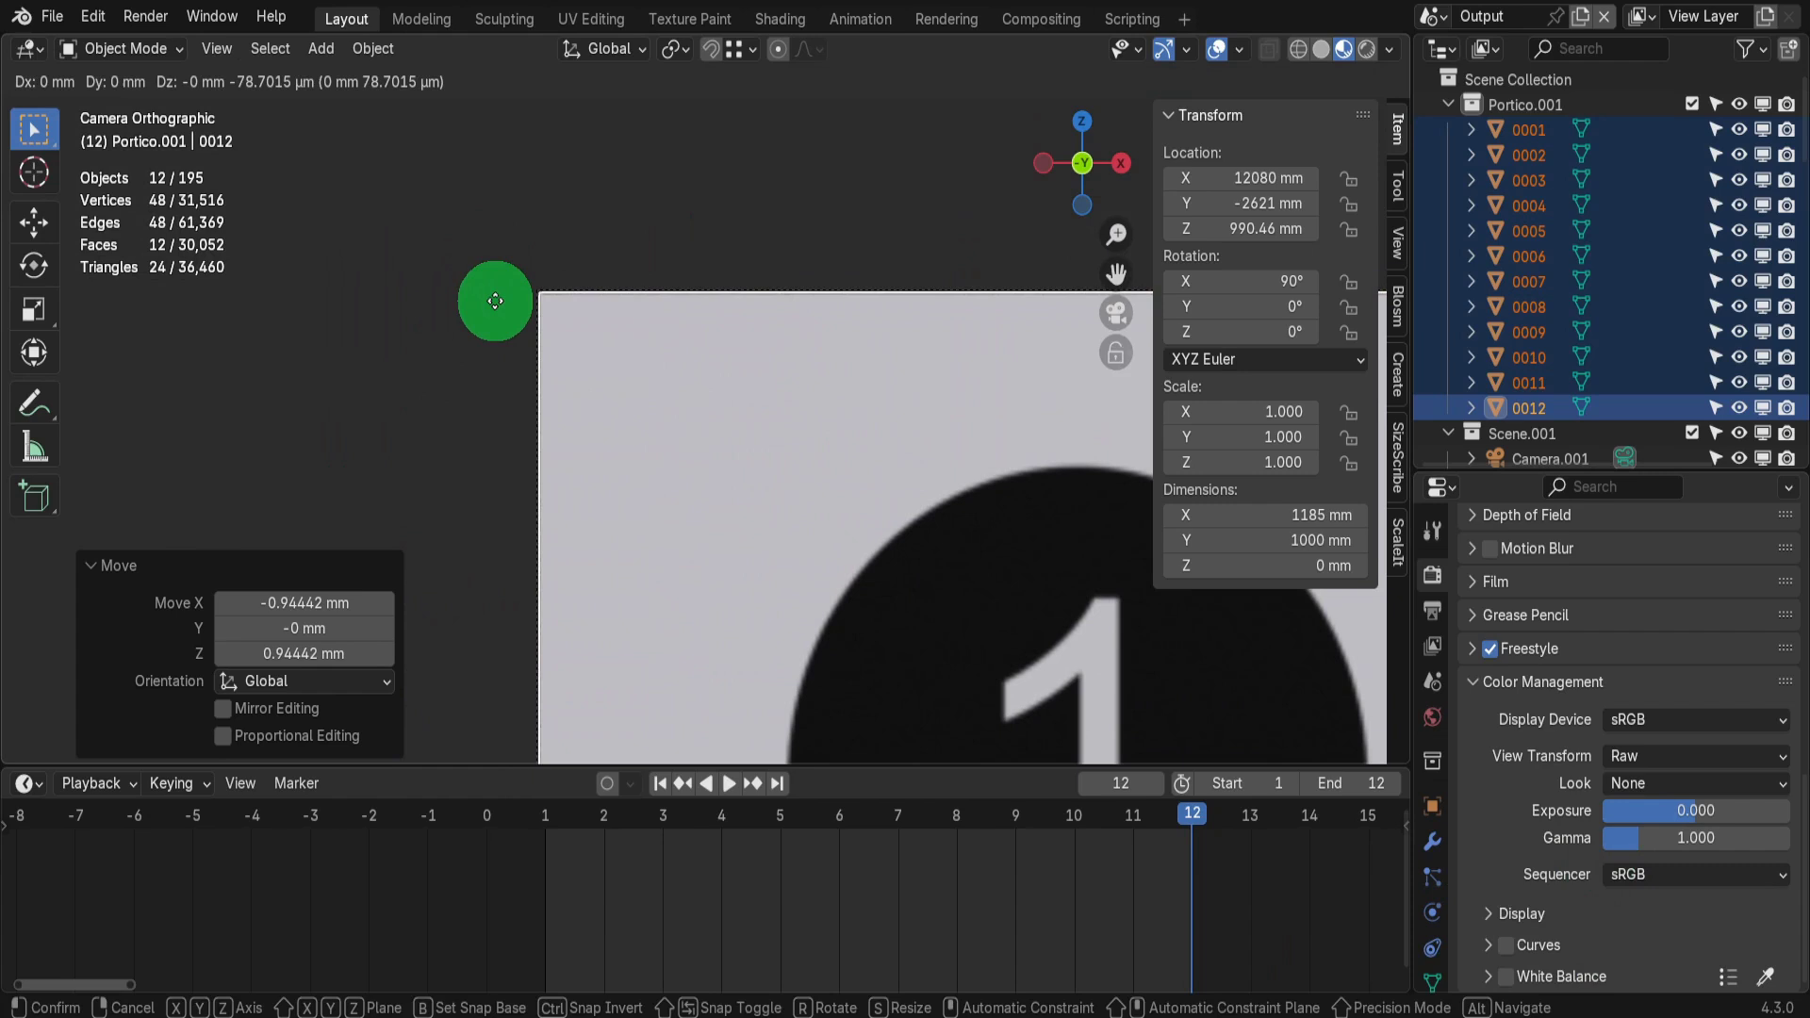
pyautogui.click(495, 301)
pyautogui.press('g')
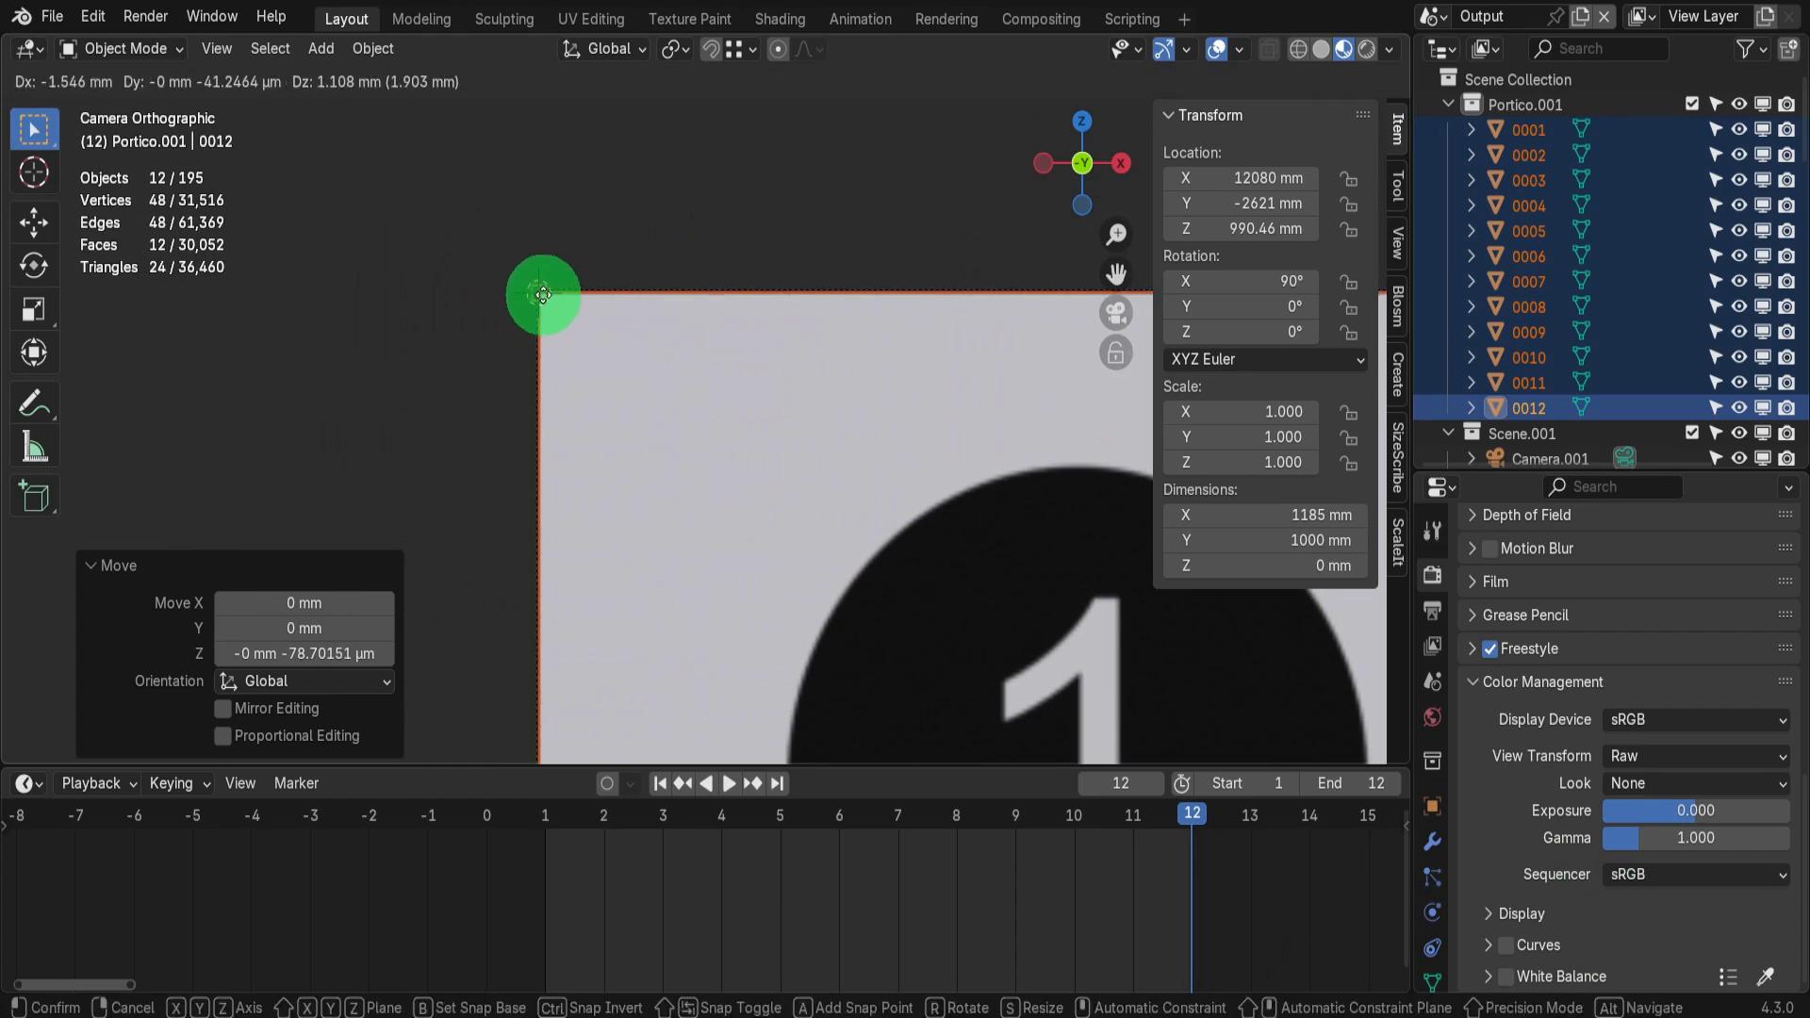
pyautogui.click(542, 294)
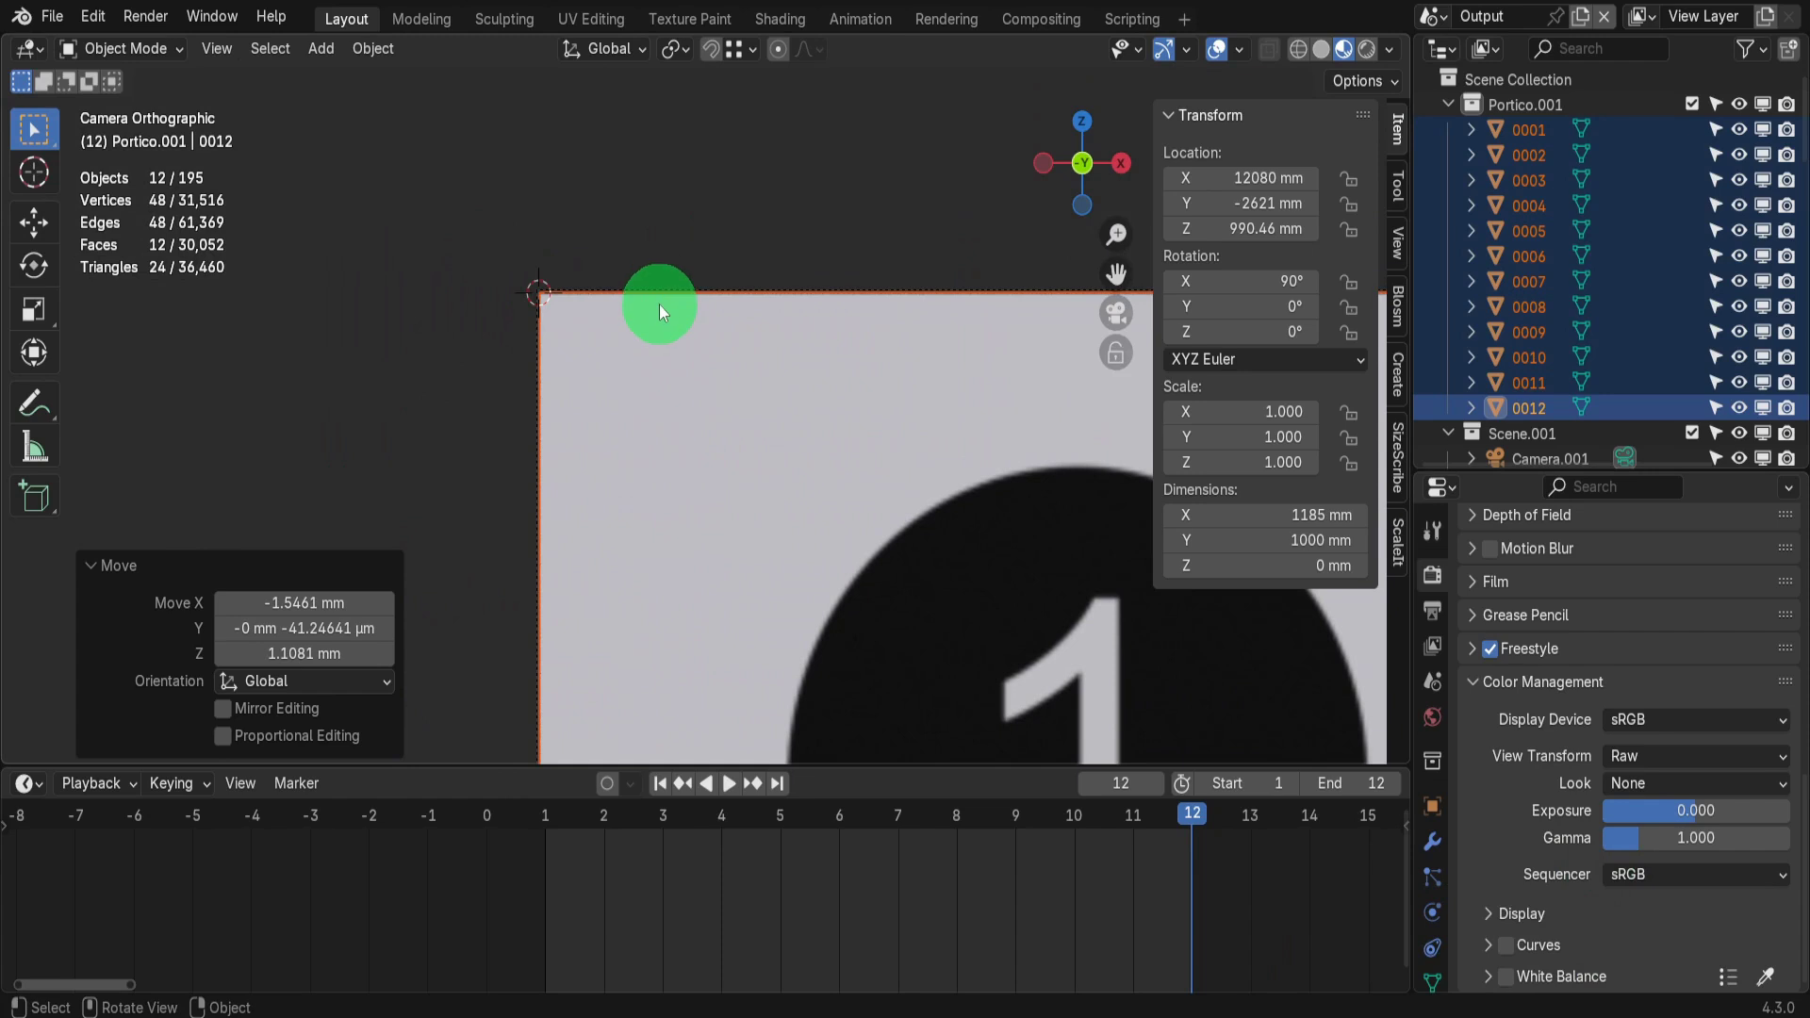
# Set the transform pivot point to 3D Cursor
pyautogui.press('.')
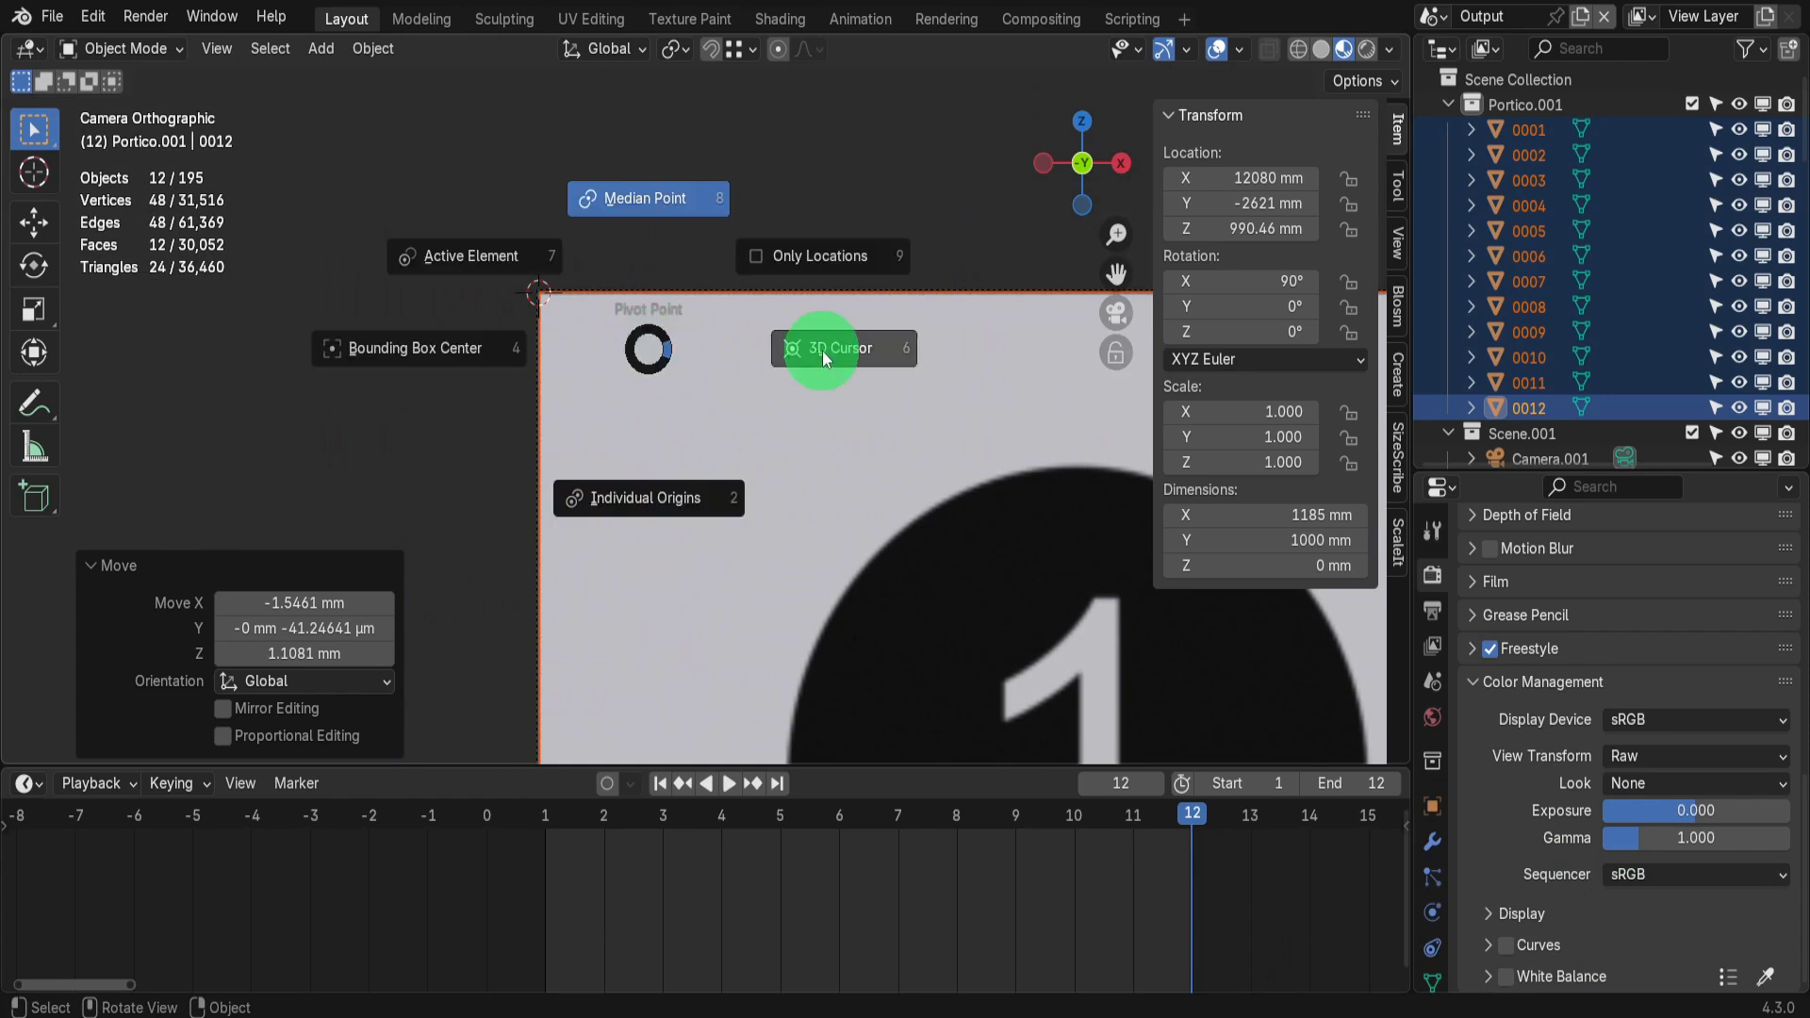
pyautogui.click(822, 349)
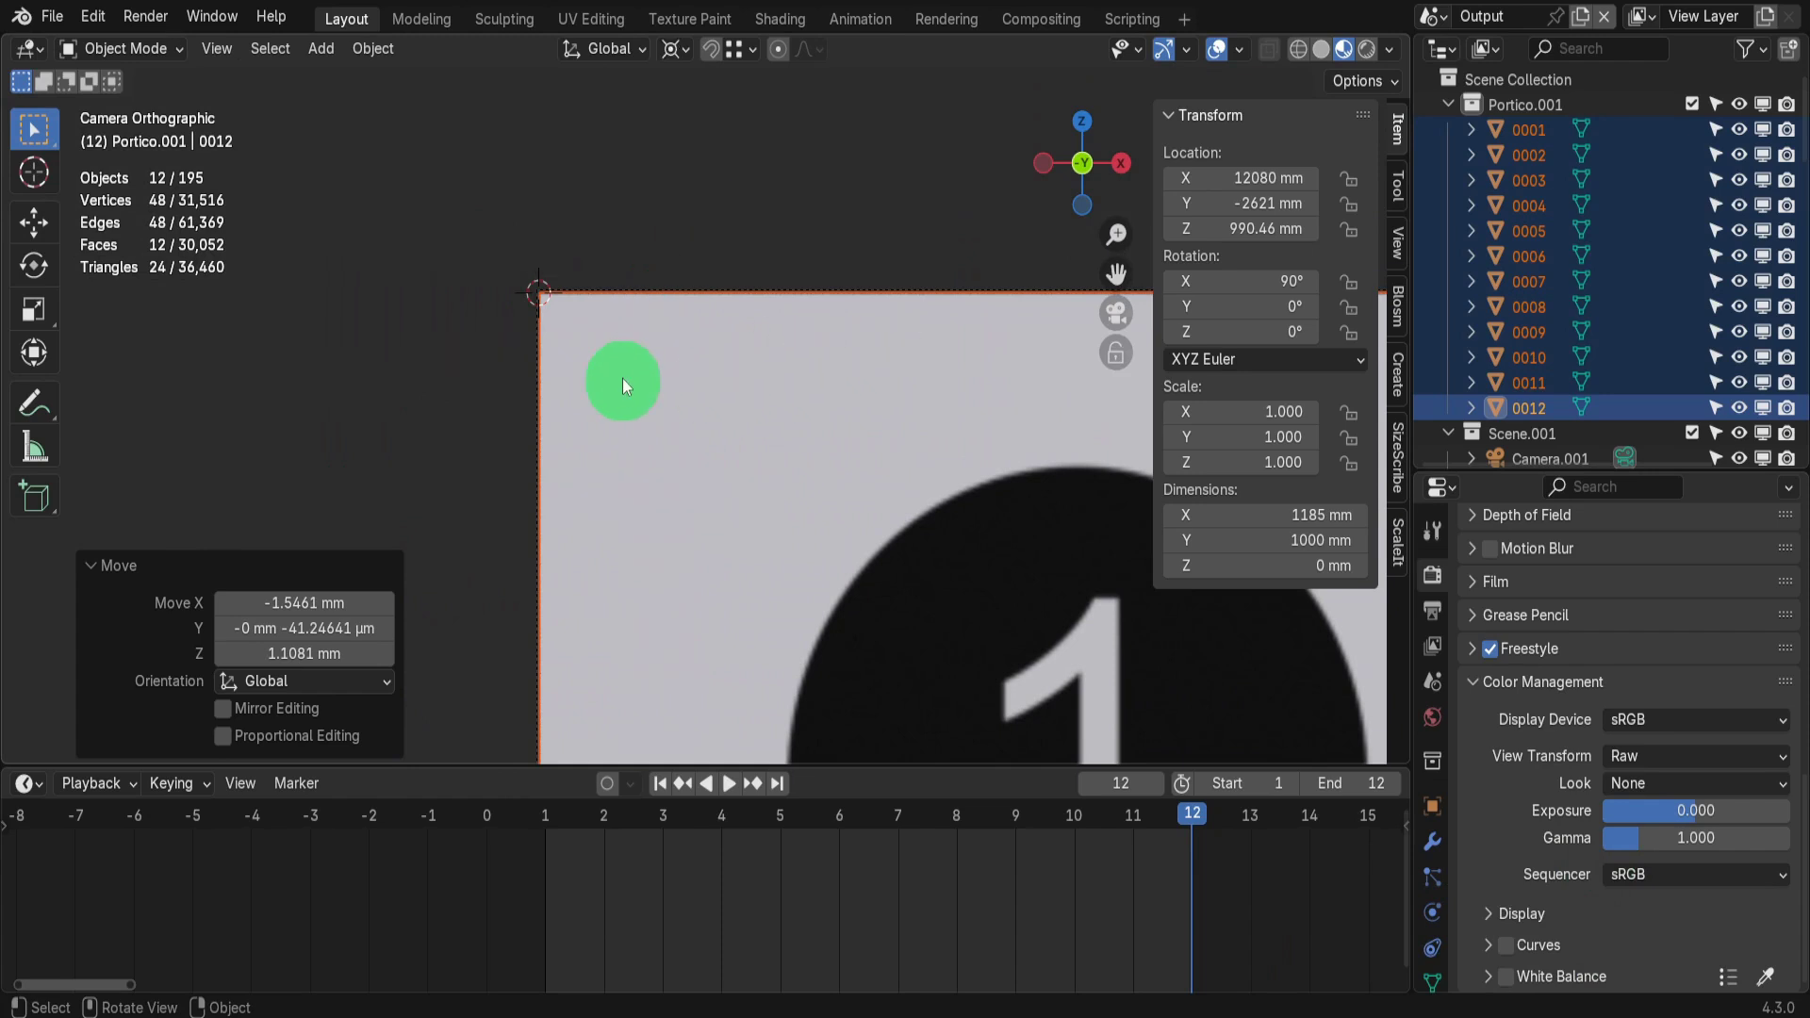
pyautogui.scroll(-10, 573, 351)
pyautogui.scroll(-10, 569, 348)
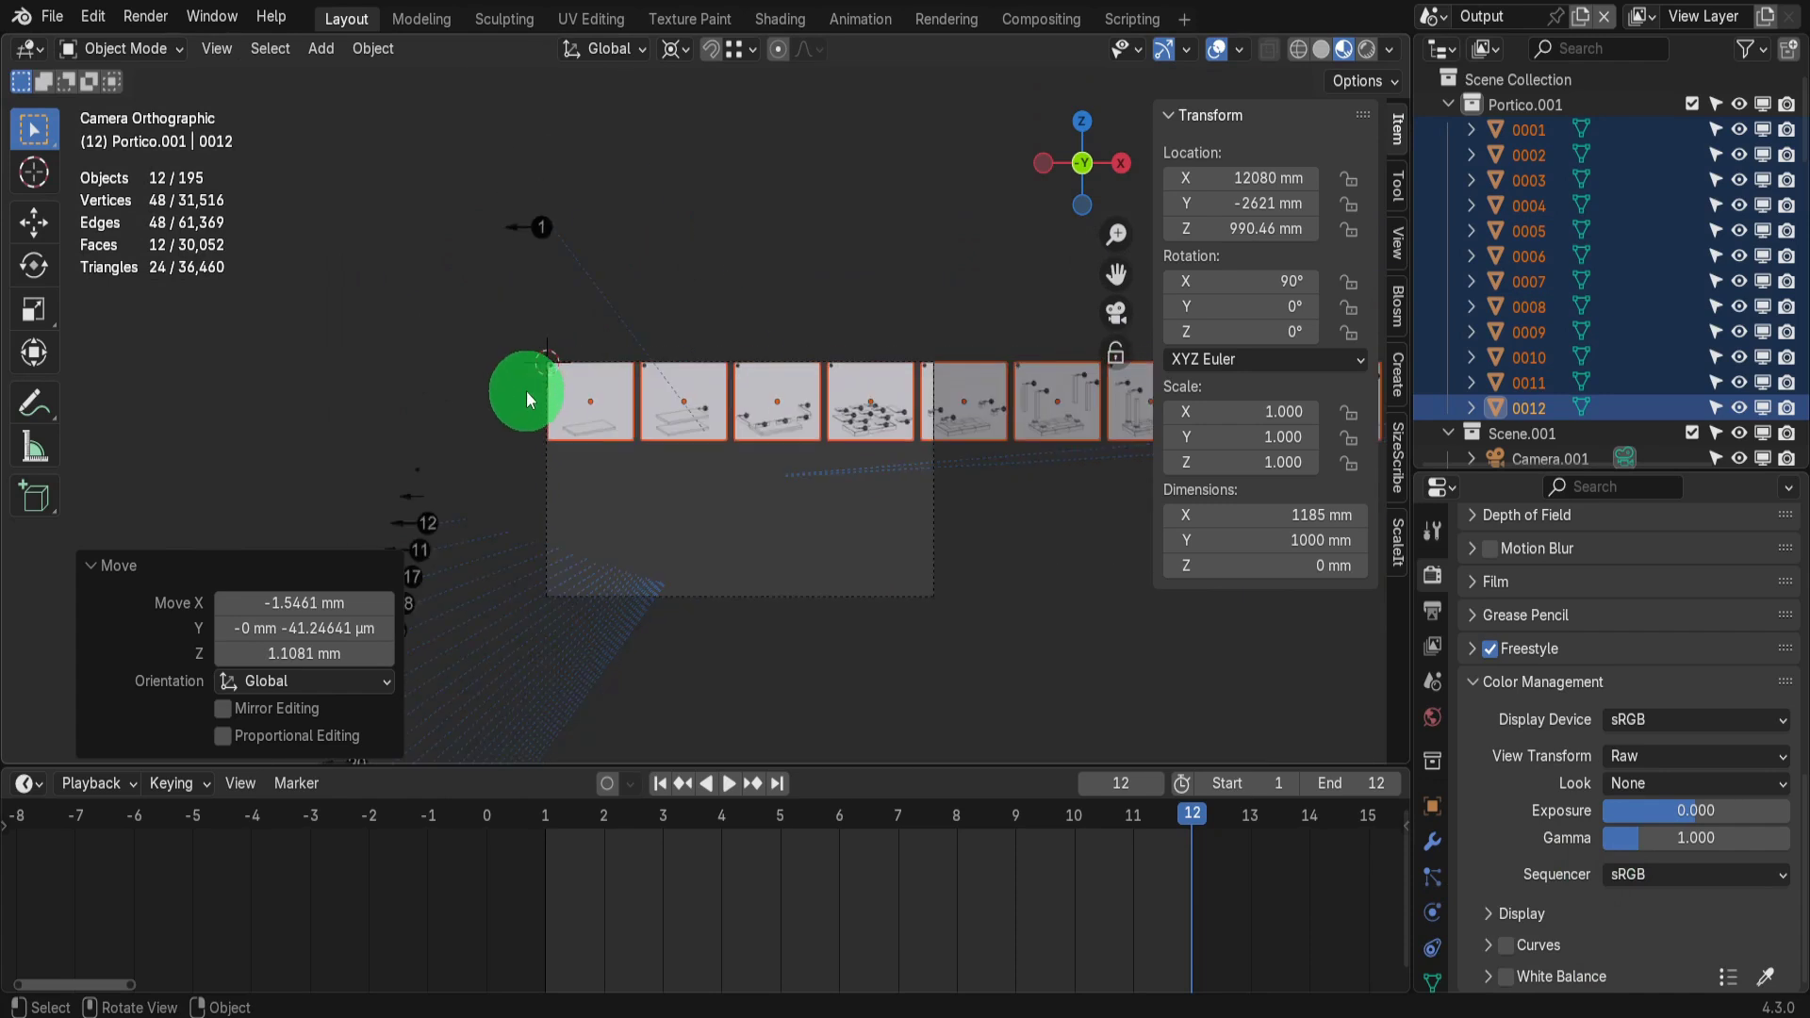
# Close up the first row by shifting planes two, three and four left by 100, 200 and 300 mm
pyautogui.scroll(3, 594, 384)
pyautogui.click(722, 373)
pyautogui.write('g')
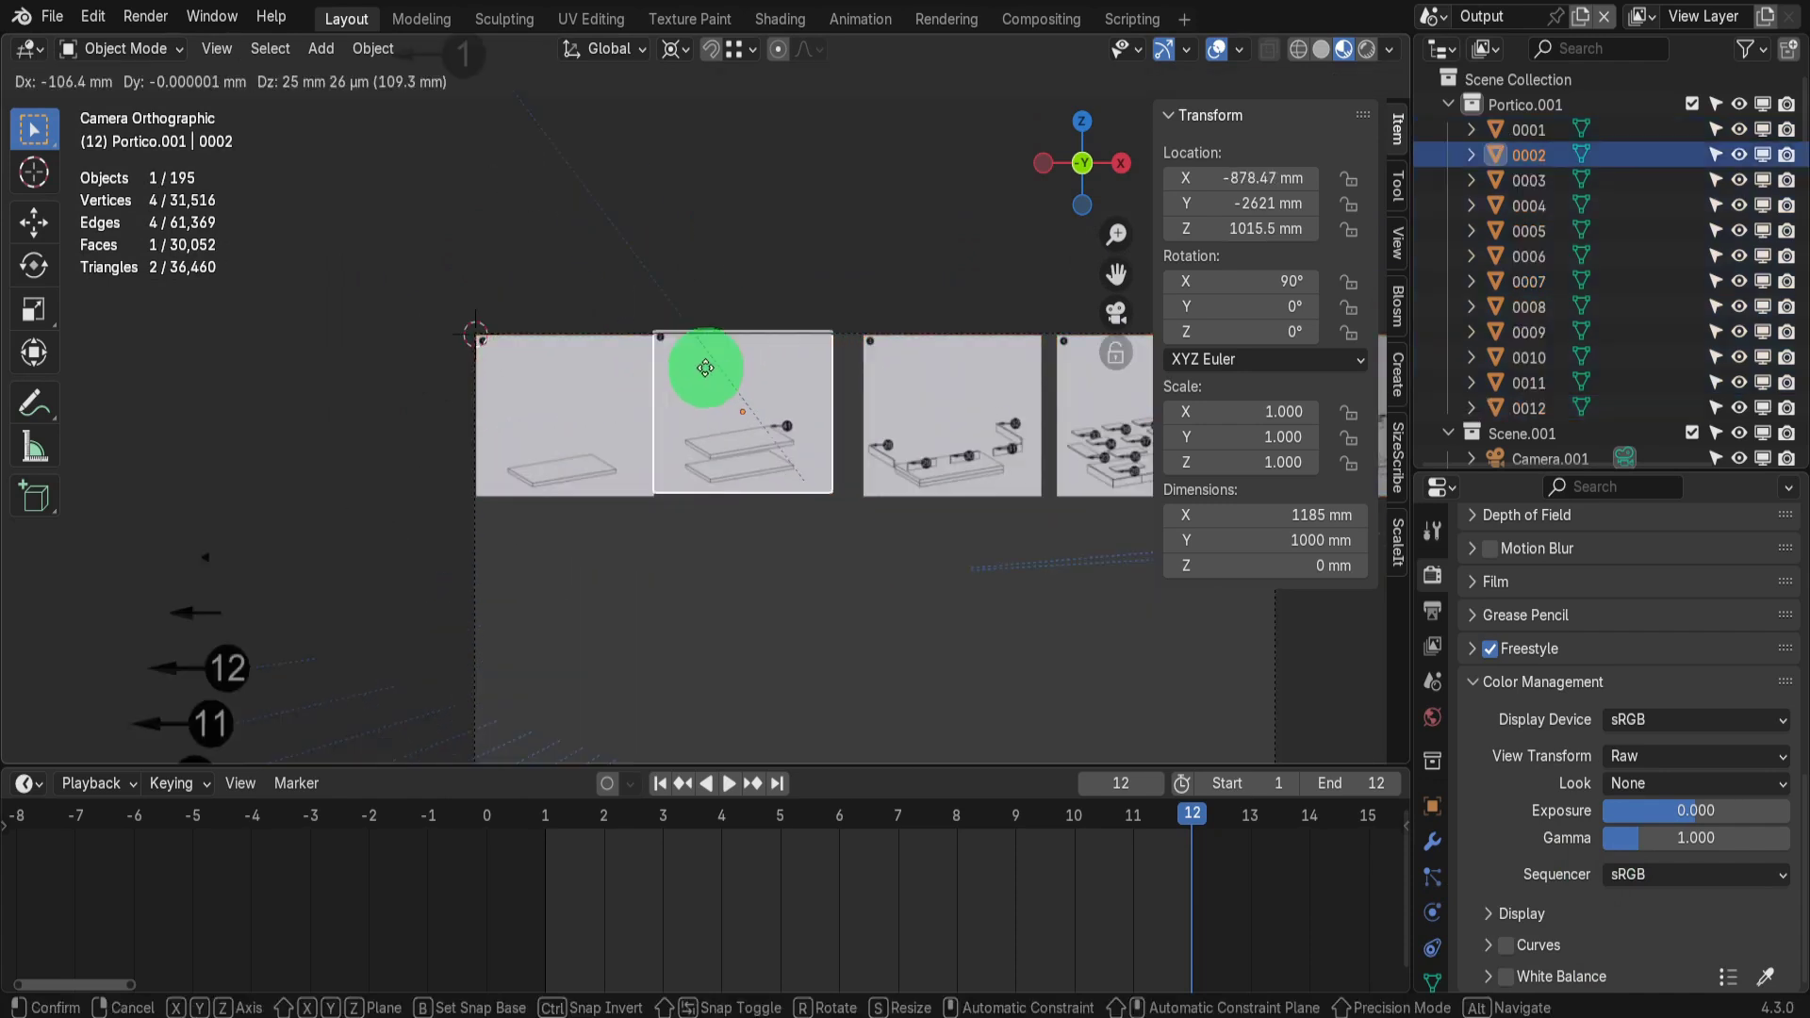
pyautogui.write('-100')
pyautogui.press('Return')
pyautogui.click(937, 398)
pyautogui.write('g')
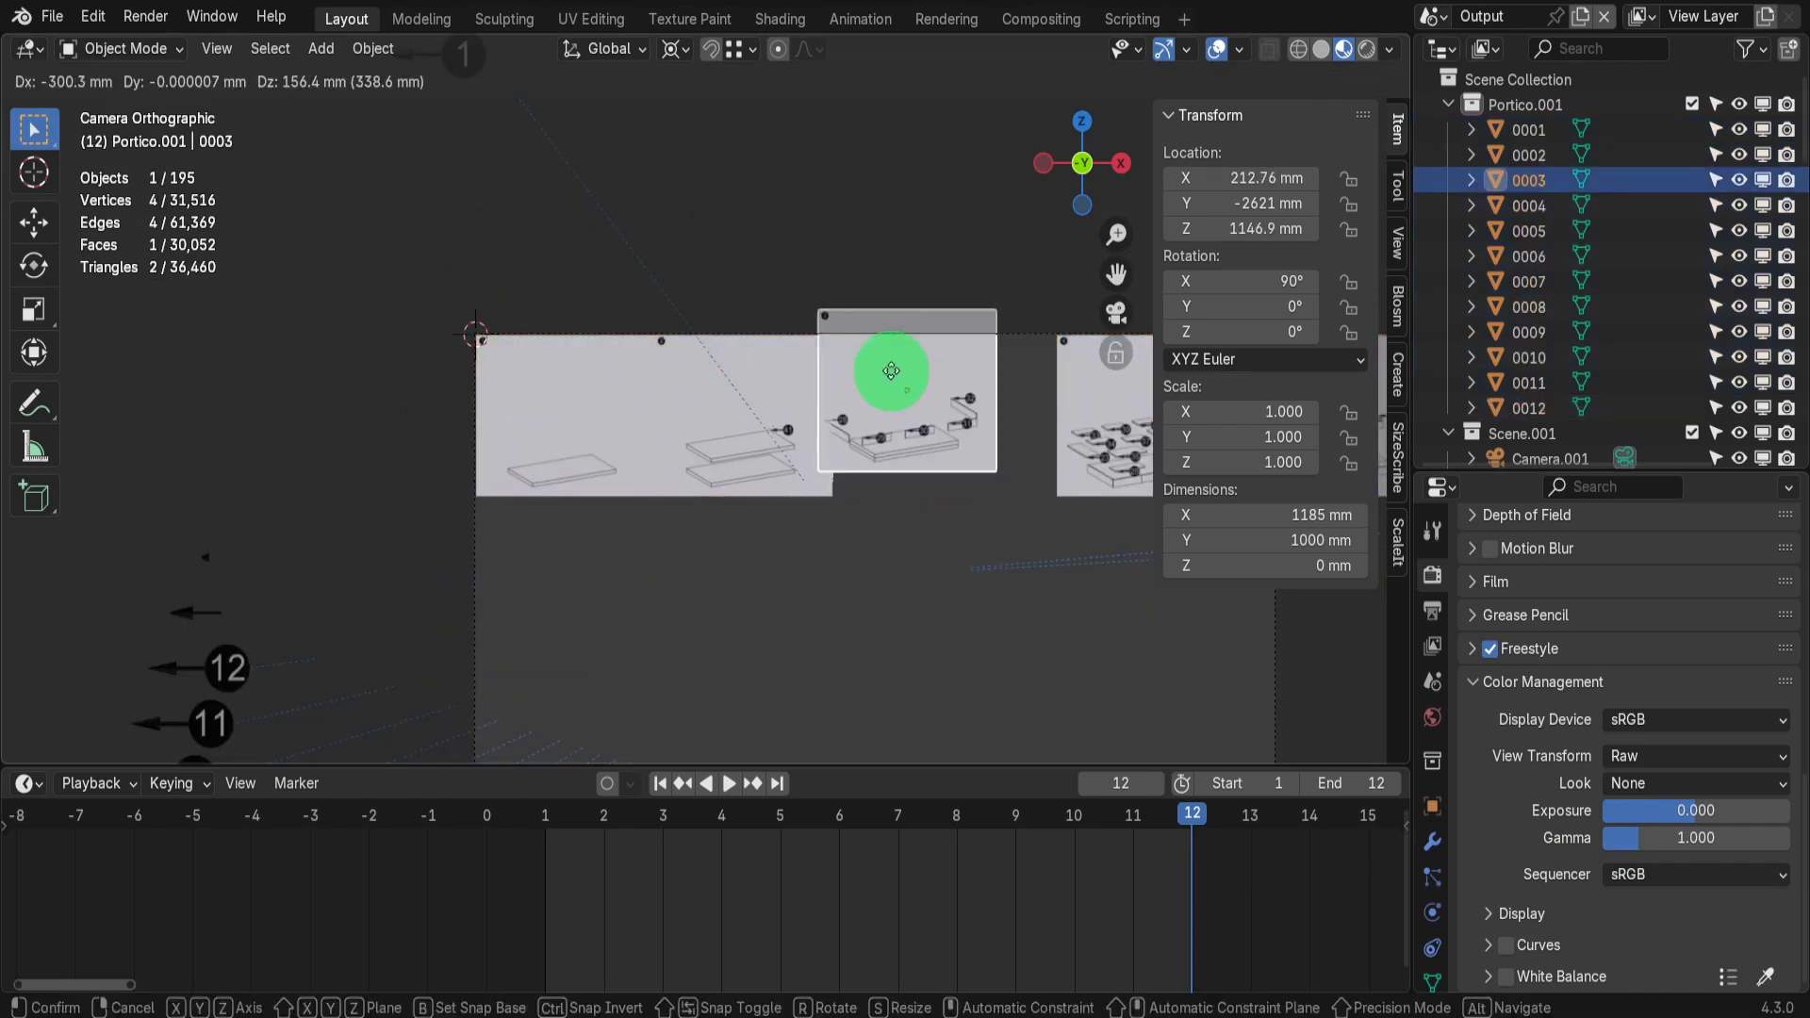
pyautogui.write('-200')
pyautogui.press('Return')
pyautogui.click(1093, 397)
pyautogui.write('g')
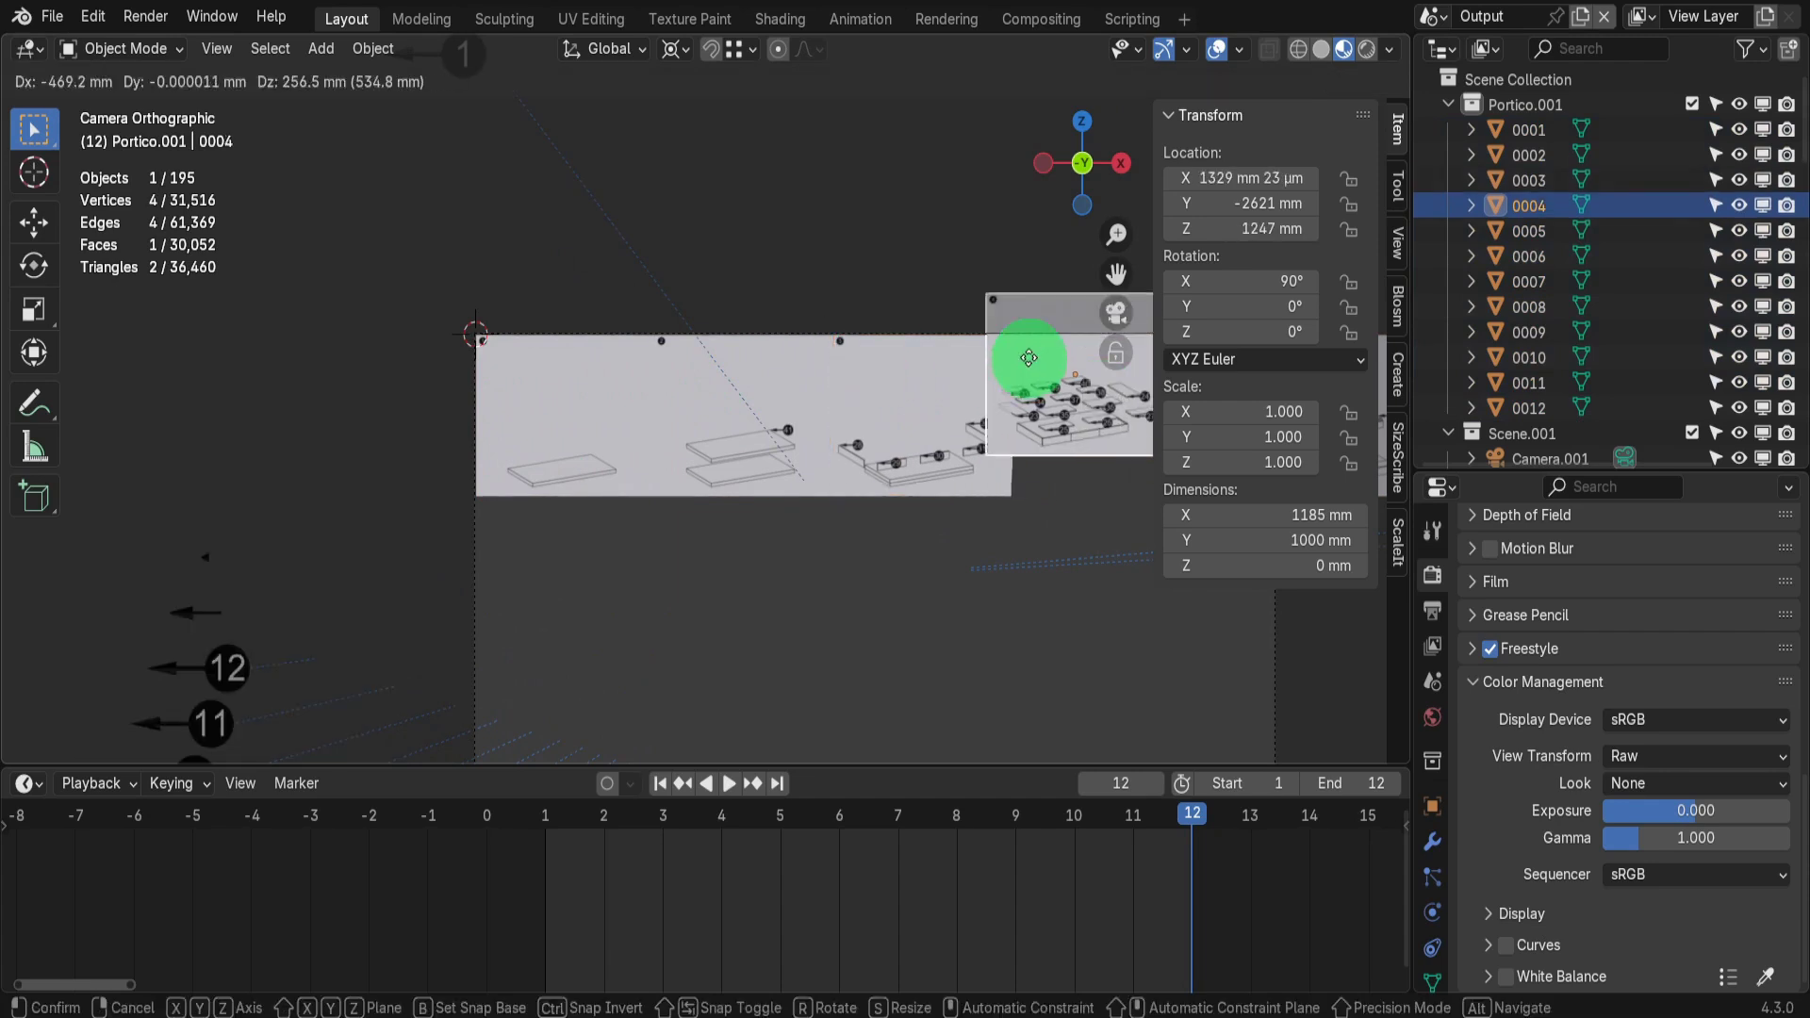
pyautogui.write('-300')
pyautogui.press('Return')
# Select planes 0005–0008 and place them as row two, with 0006 beside 0005
pyautogui.scroll(-3, 660, 432)
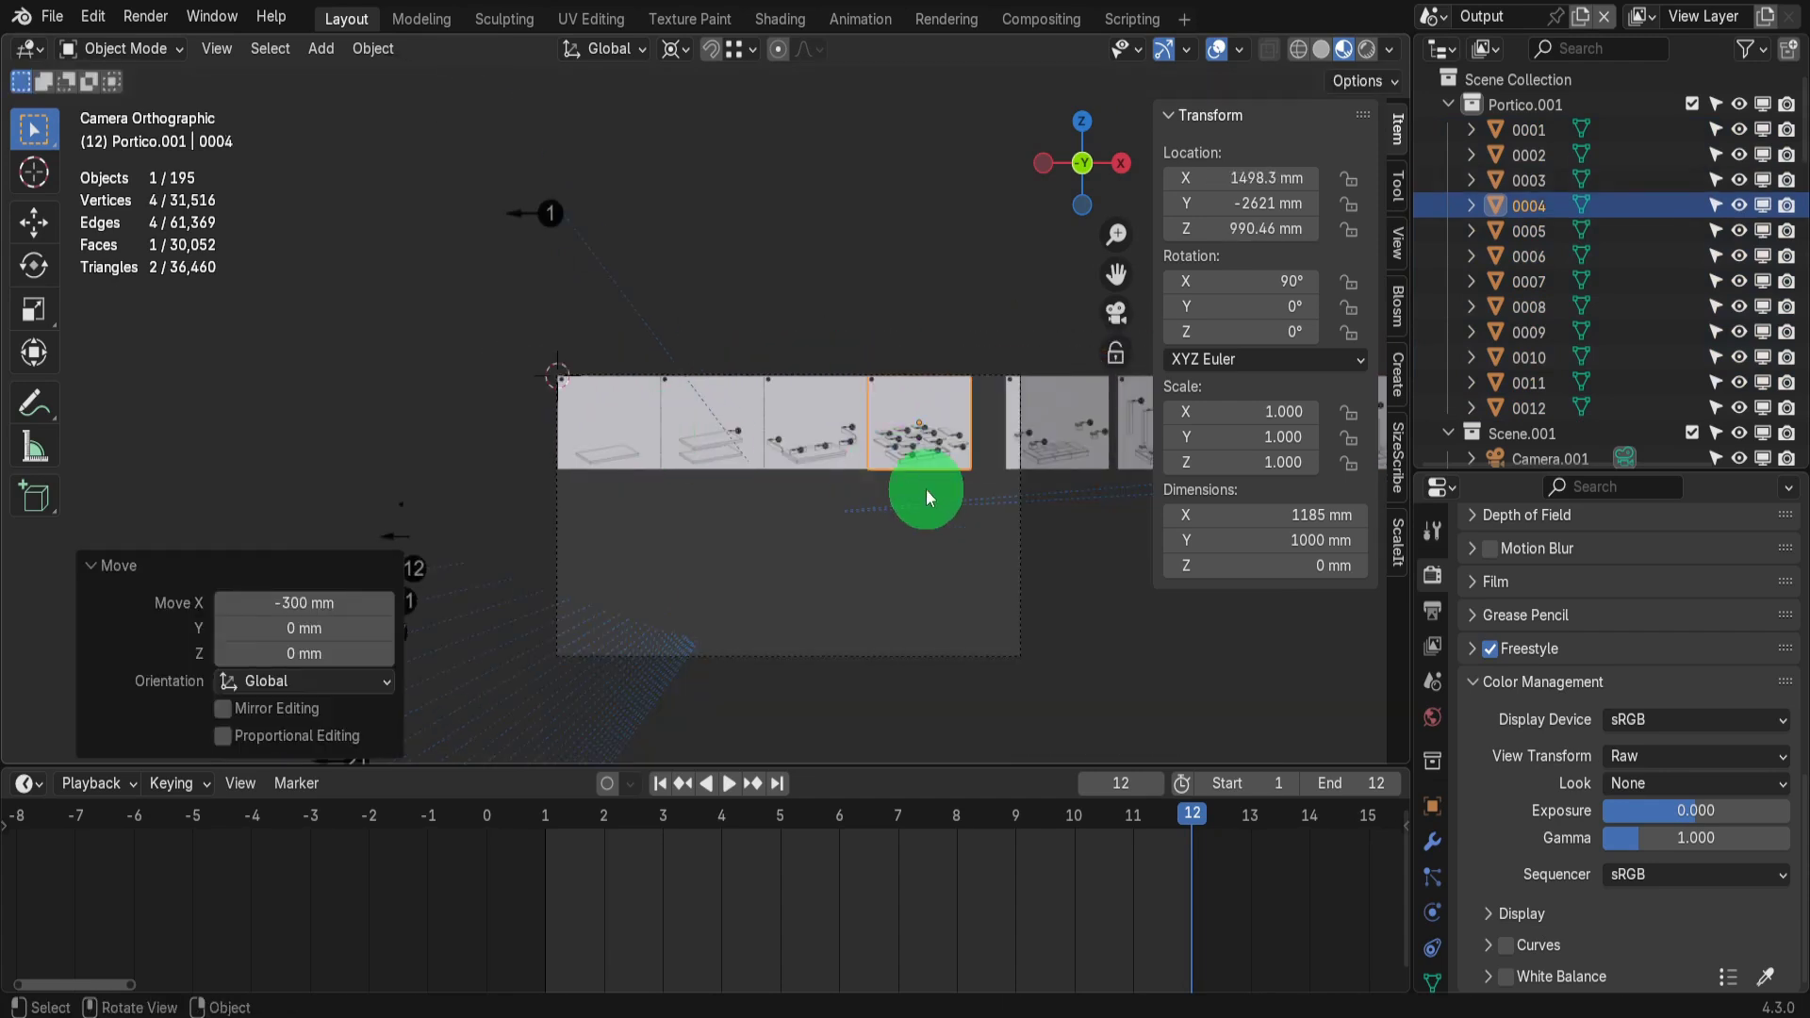
pyautogui.scroll(-2, 756, 467)
pyautogui.keyDown('ctrl'); pyautogui.scroll(-2, 963, 432); pyautogui.keyUp('ctrl')
pyautogui.click(963, 427)
pyautogui.scroll(-2, 751, 443)
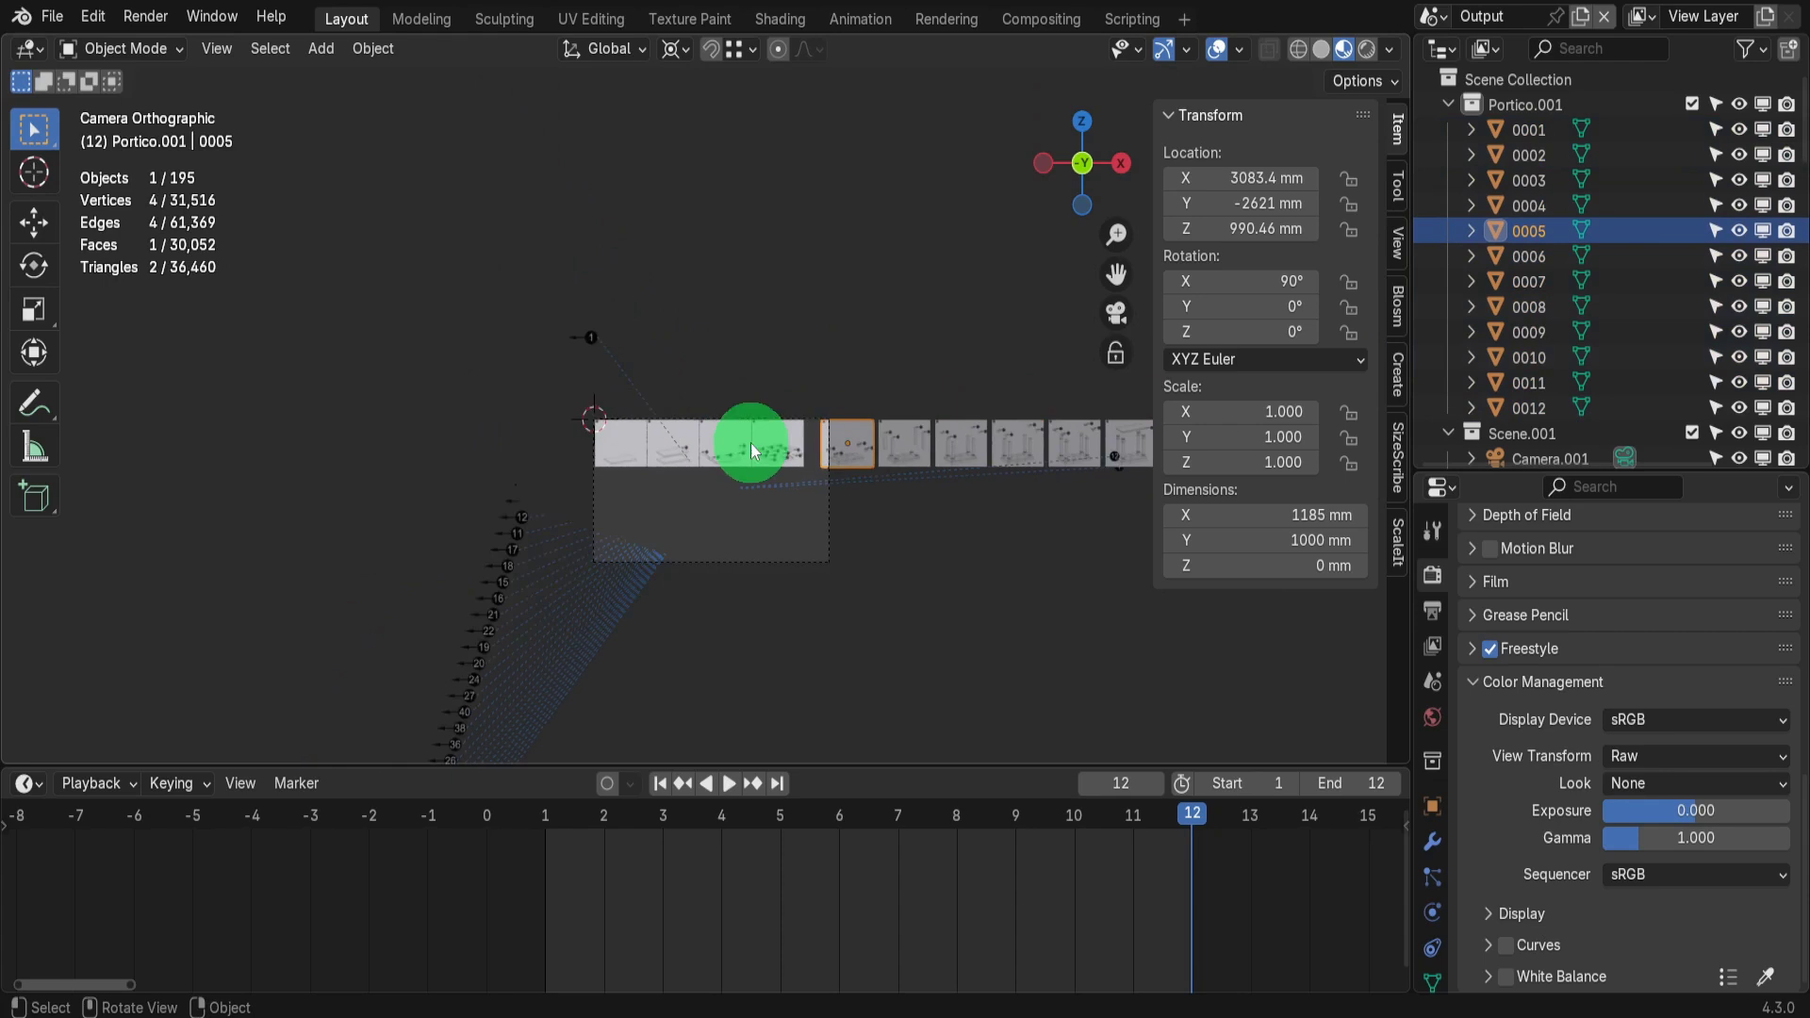
pyautogui.moveTo(1010, 494); pyautogui.dragTo(533, 443)
pyautogui.scroll(5, 616, 479)
pyautogui.scroll(2, 616, 478)
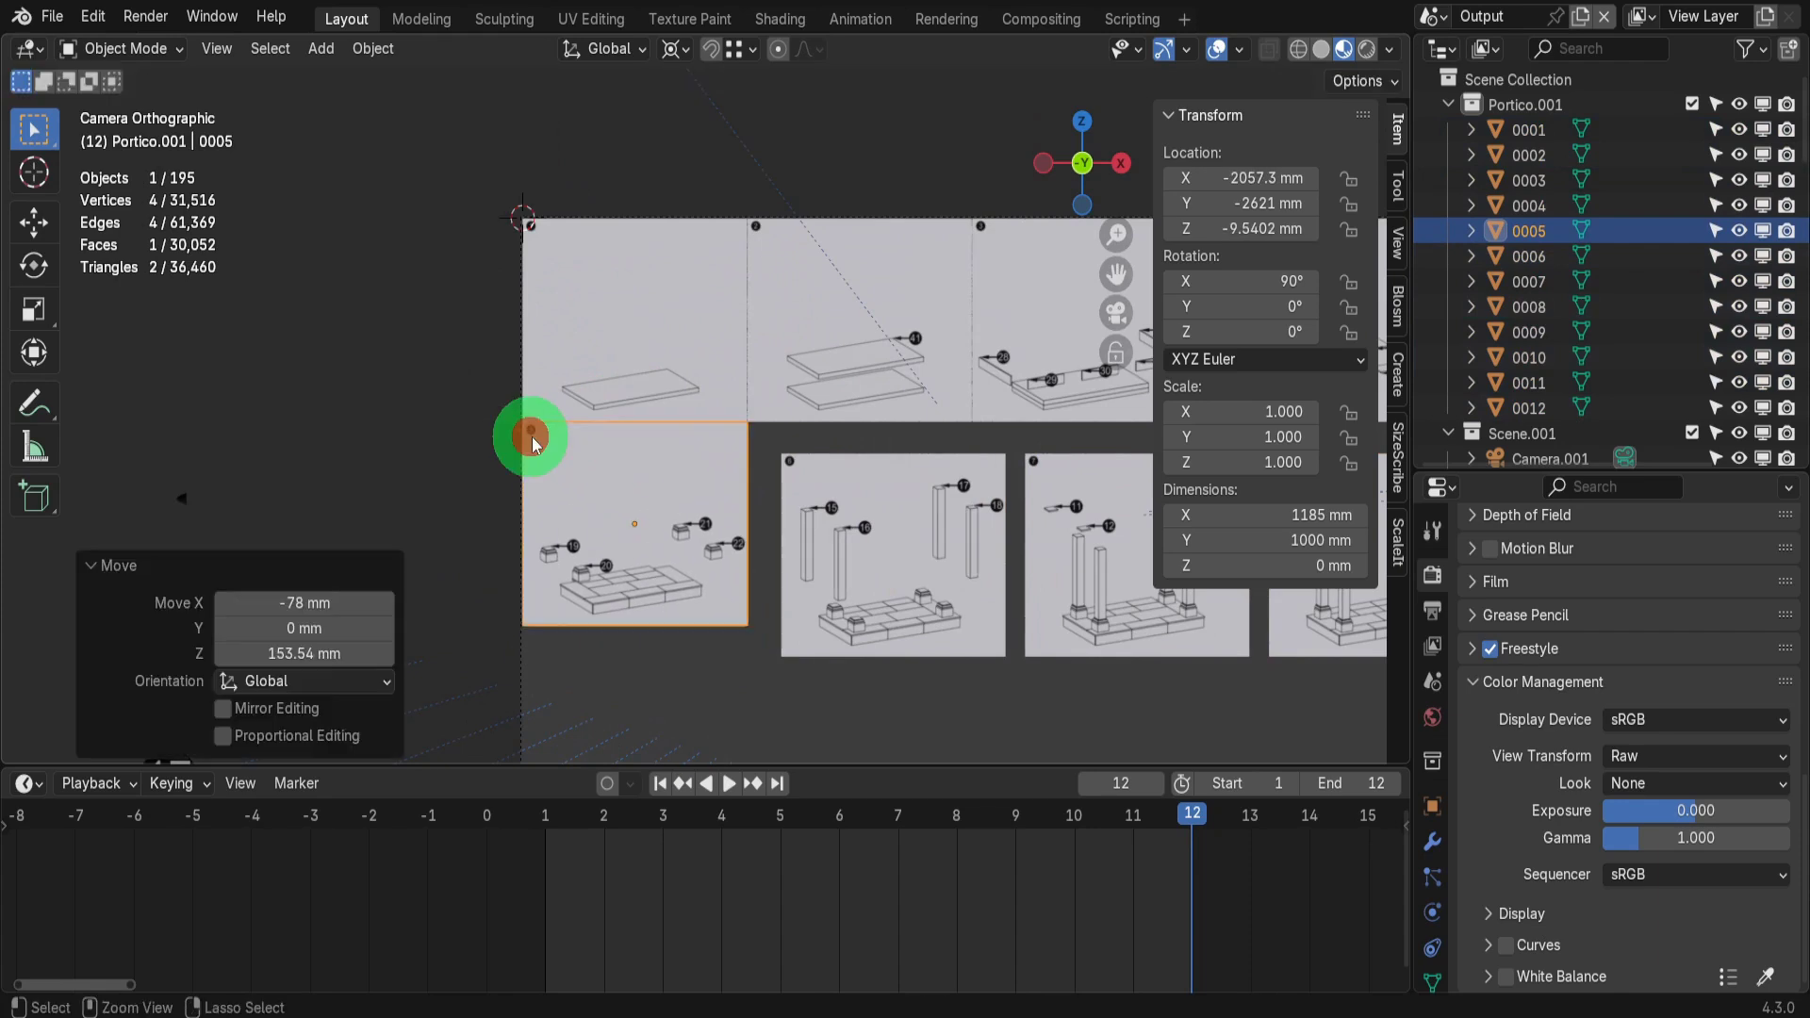
pyautogui.moveTo(848, 505); pyautogui.dragTo(776, 394)
pyautogui.scroll(-1, 576, 484)
pyautogui.scroll(1, 986, 516)
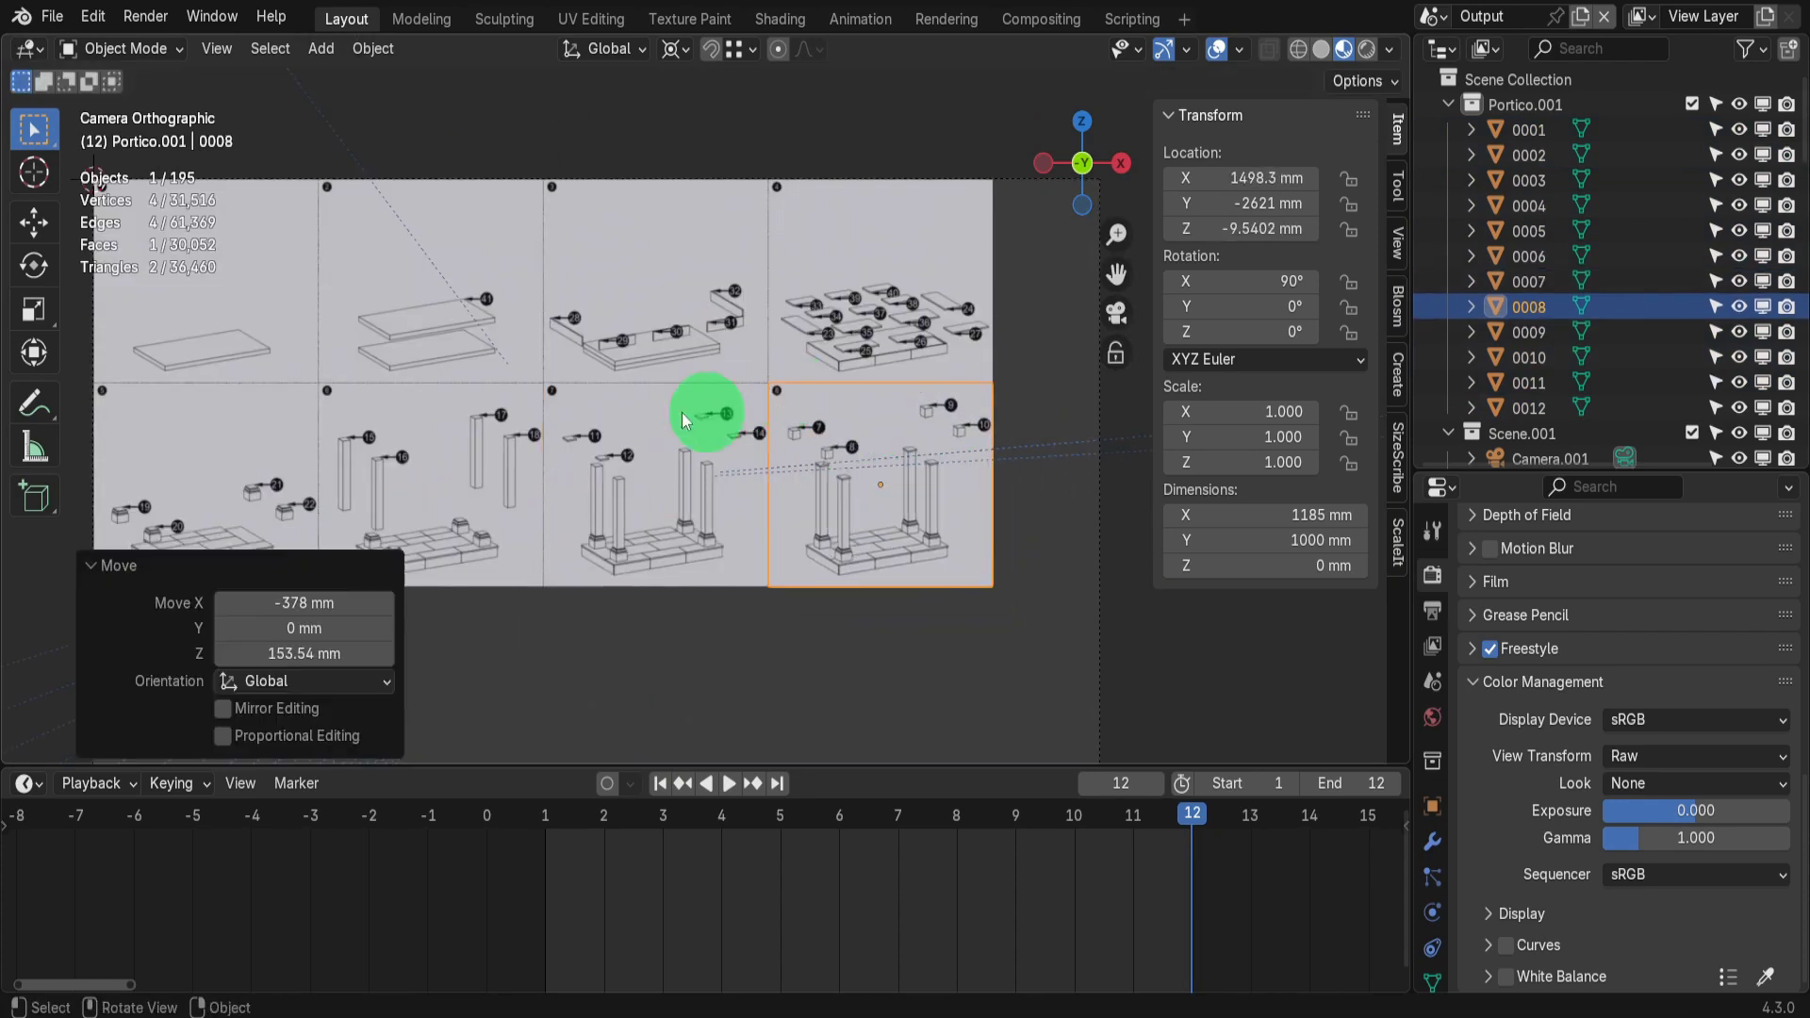
pyautogui.scroll(-4, 634, 429)
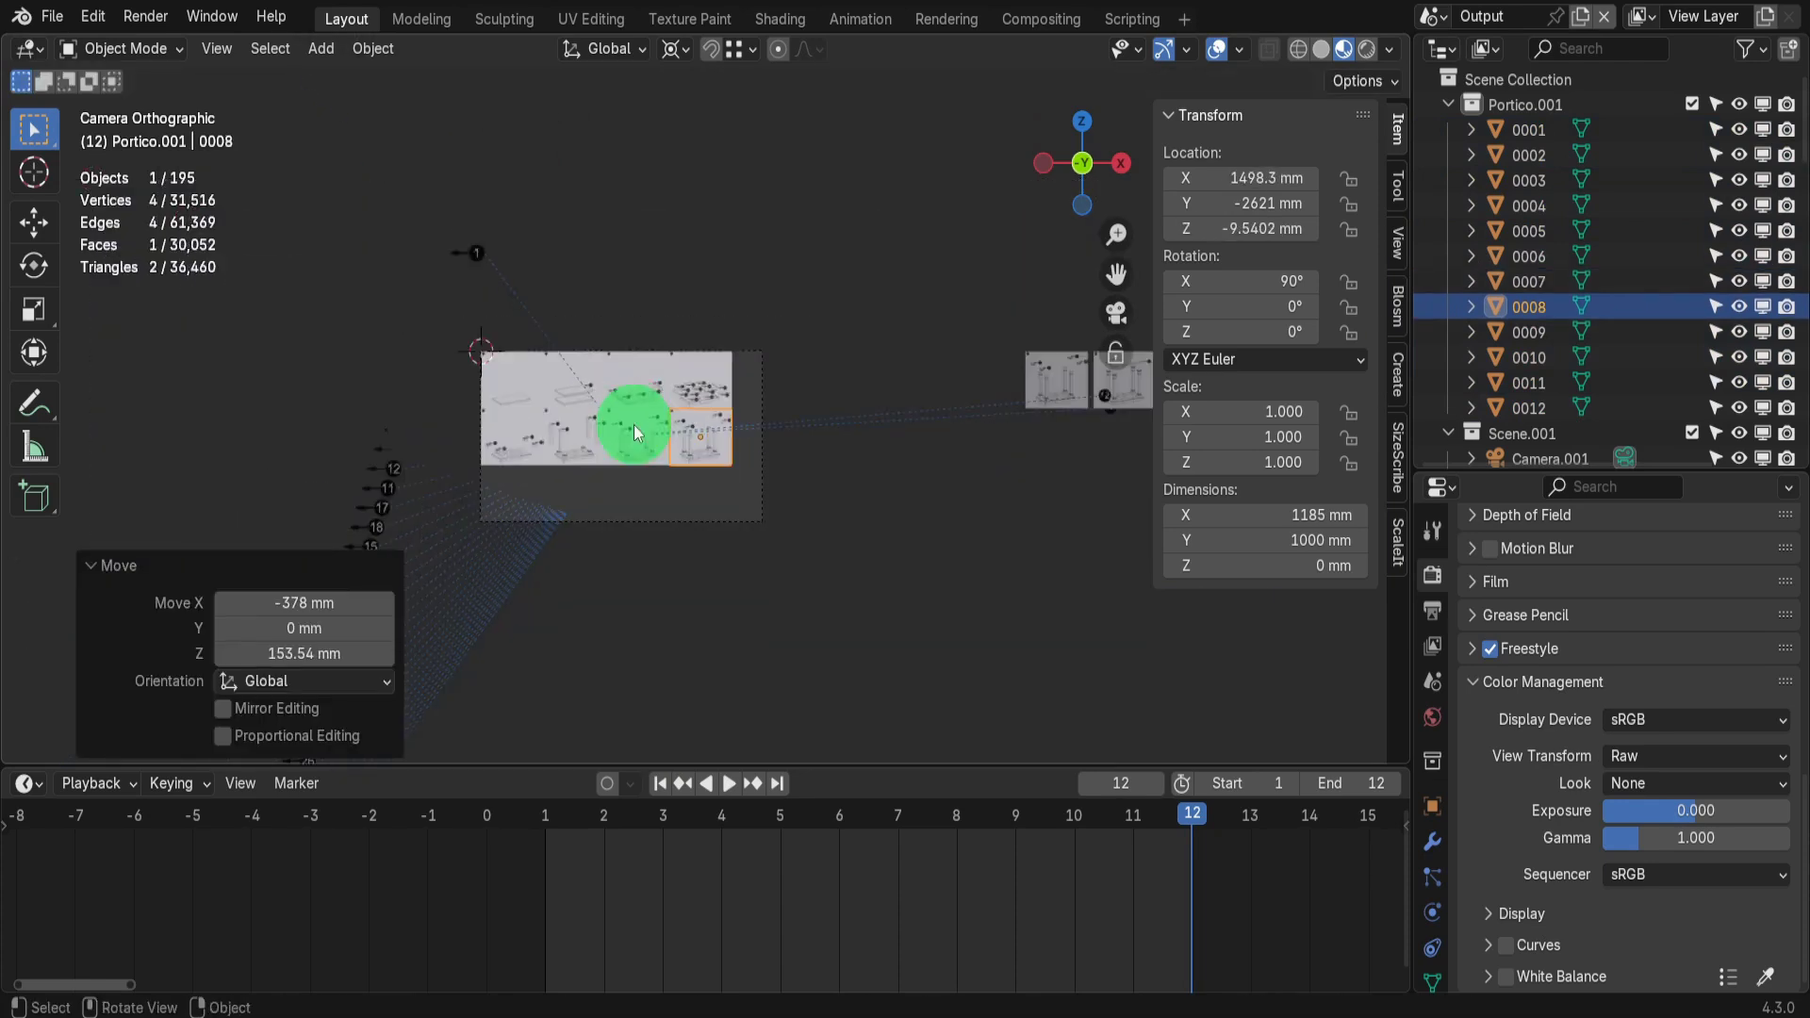
pyautogui.scroll(-1, 634, 425)
# Move the last four planes beneath as row three, aligning sheets 0009 through 0012 side by side
pyautogui.moveTo(1131, 436); pyautogui.dragTo(986, 394)
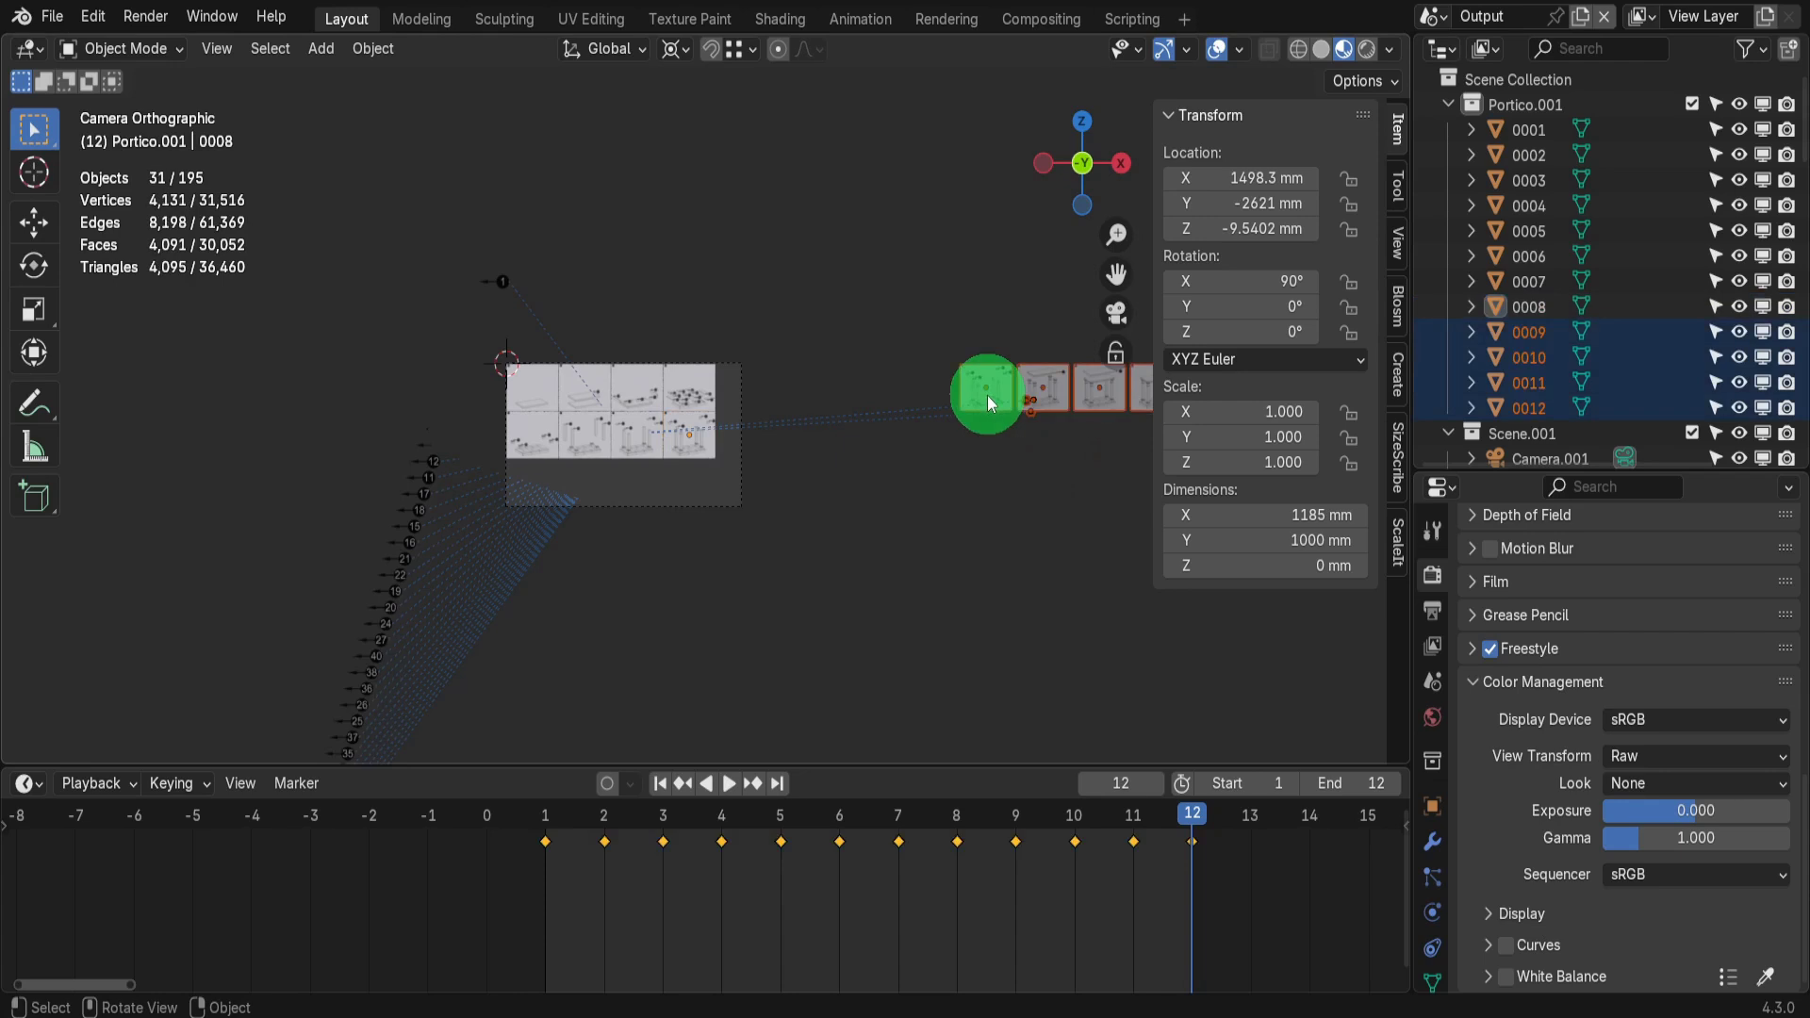
pyautogui.moveTo(1018, 458); pyautogui.dragTo(561, 552)
pyautogui.scroll(5, 475, 455)
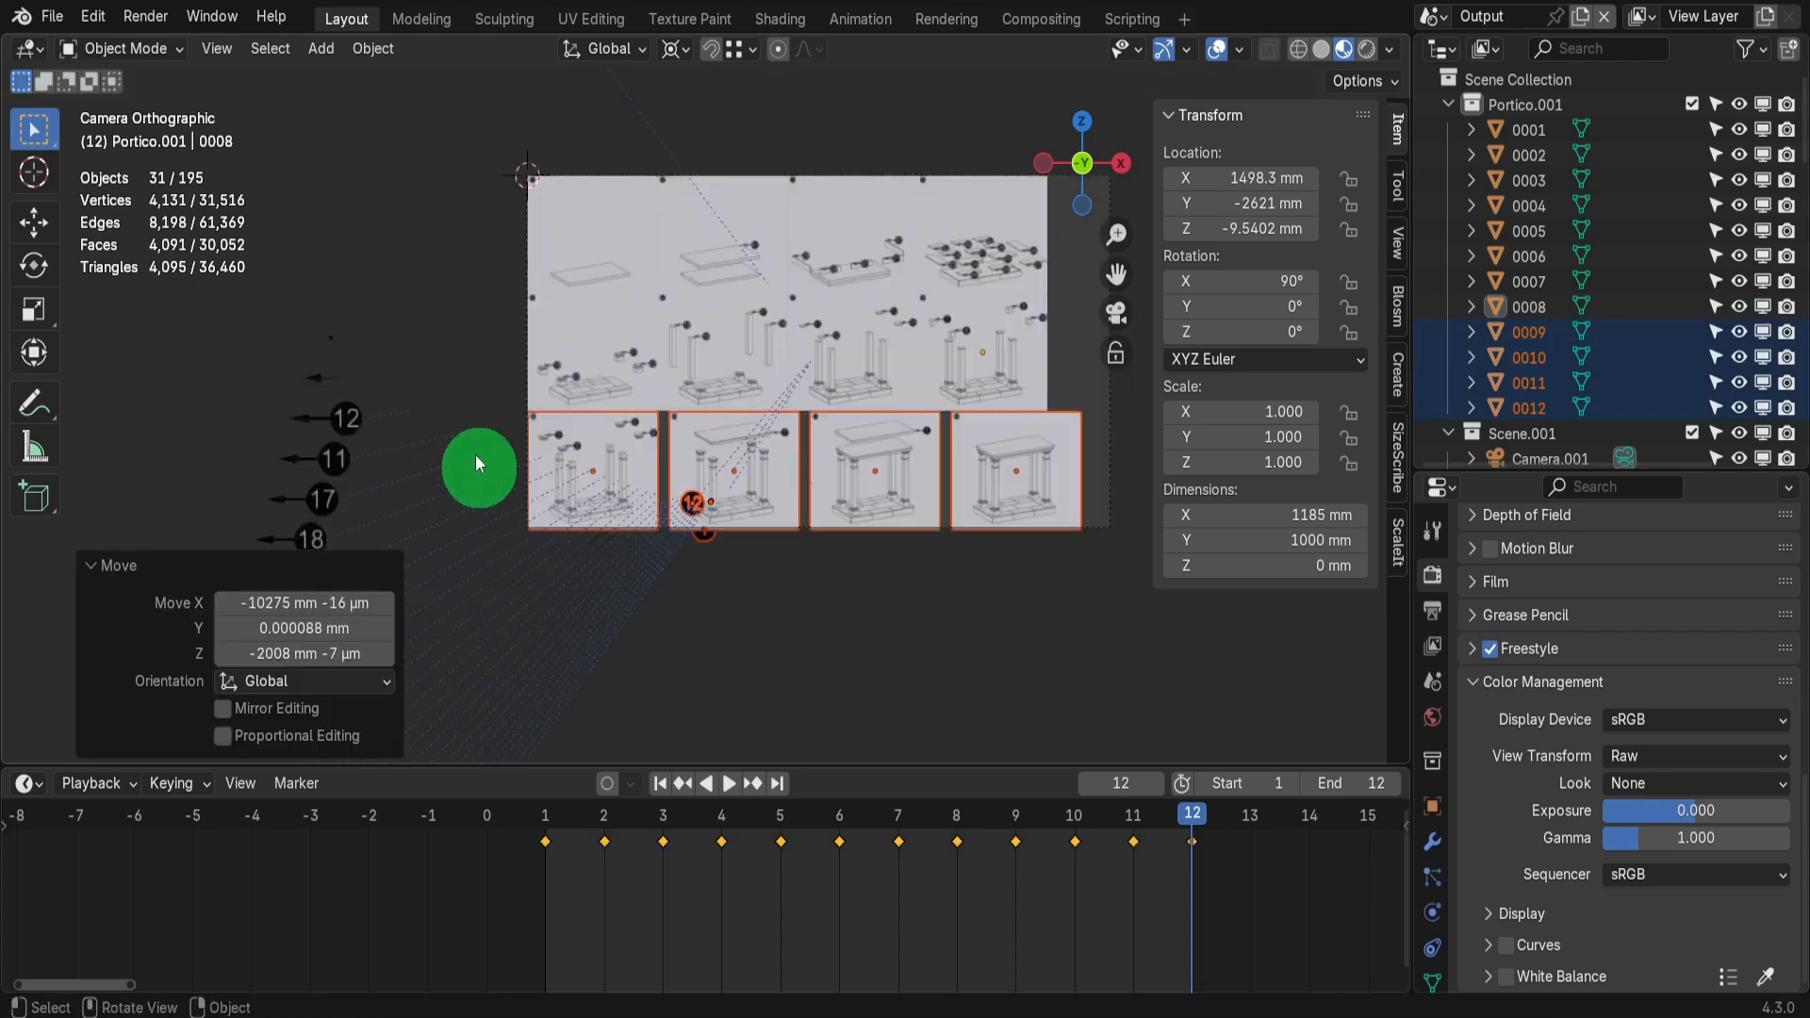
pyautogui.moveTo(594, 454); pyautogui.dragTo(525, 396)
pyautogui.moveTo(930, 472); pyautogui.dragTo(856, 421)
pyautogui.scroll(-2, 638, 448)
pyautogui.scroll(2, 1008, 466)
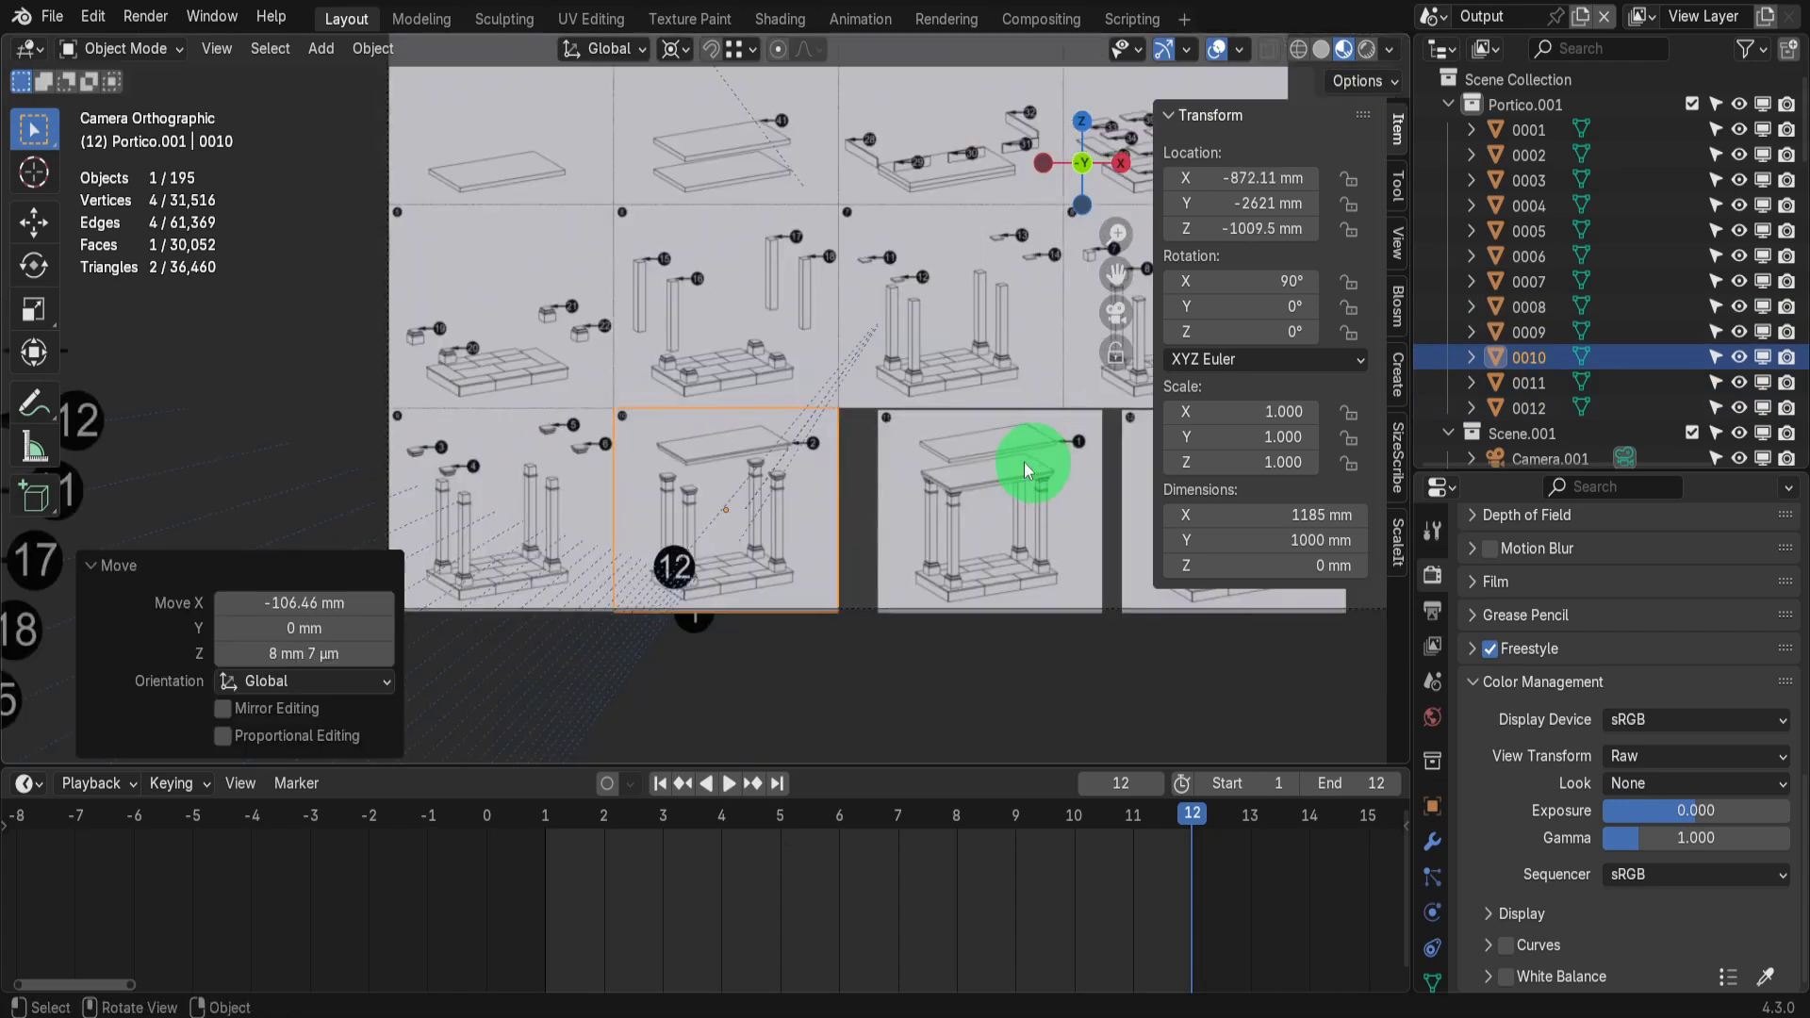
pyautogui.click(978, 455)
pyautogui.moveTo(978, 454); pyautogui.dragTo(848, 421)
pyautogui.scroll(-2, 766, 469)
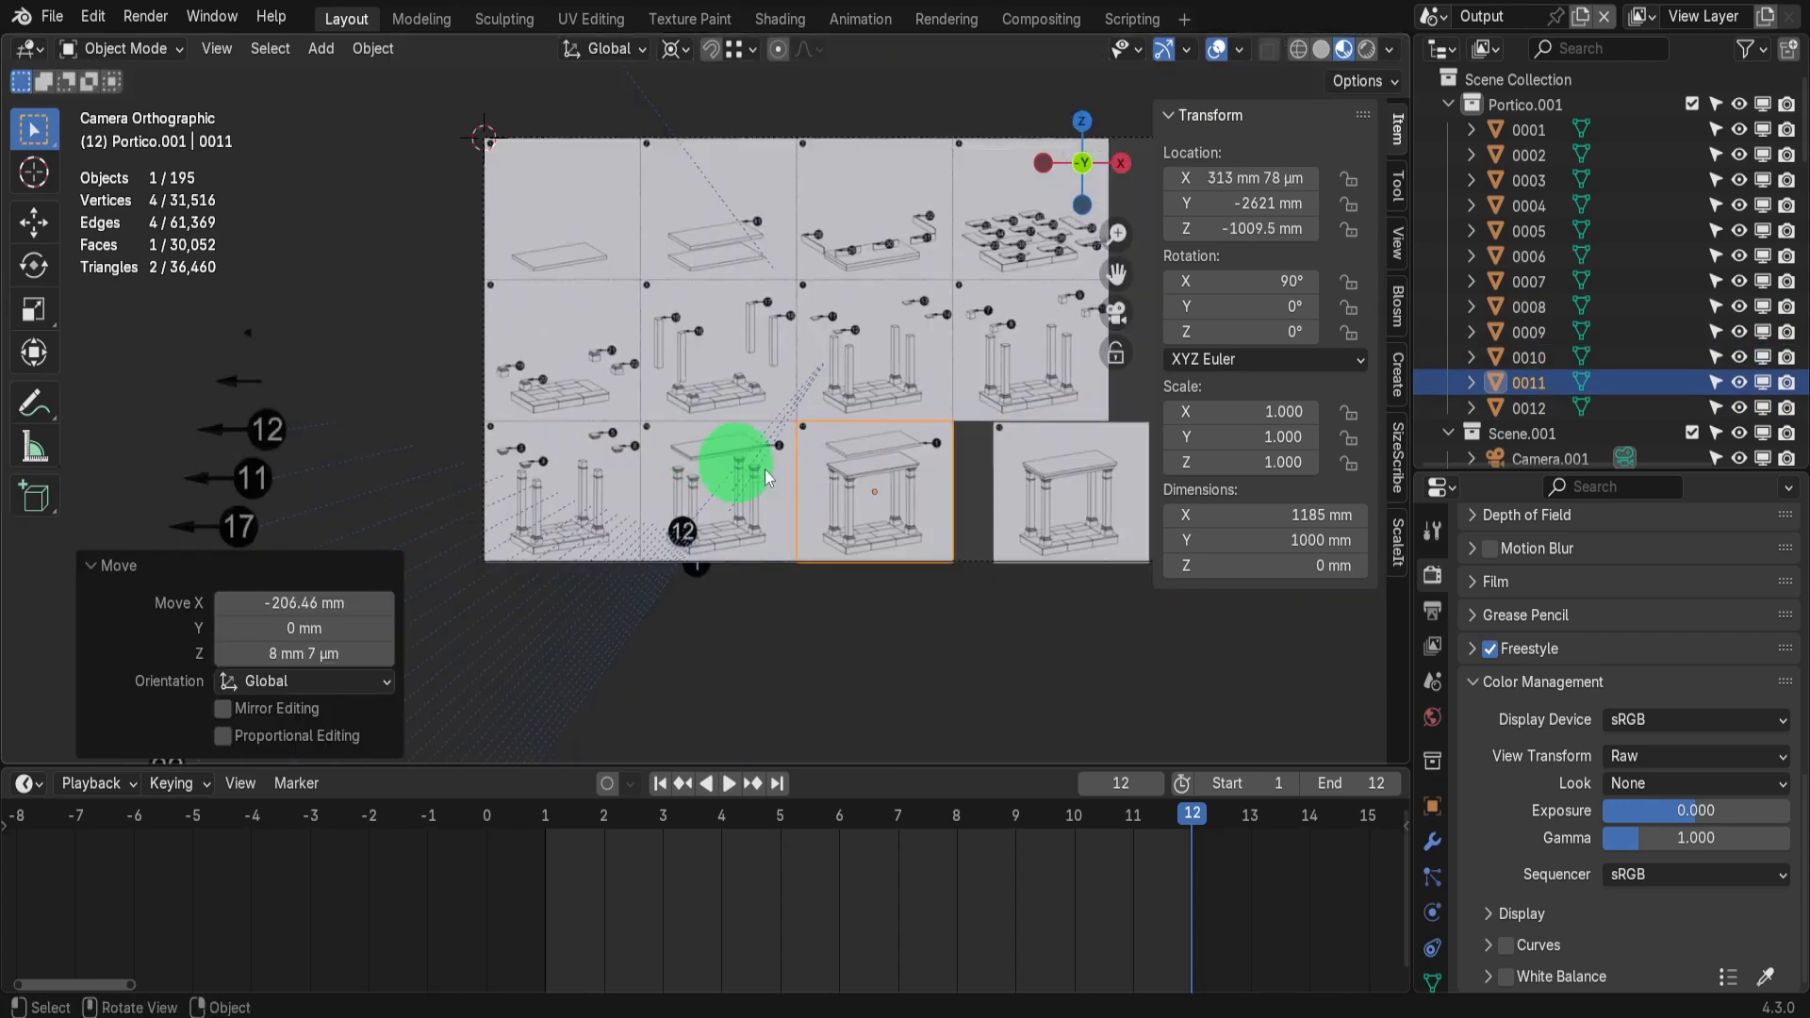
pyautogui.moveTo(1013, 471); pyautogui.dragTo(899, 462)
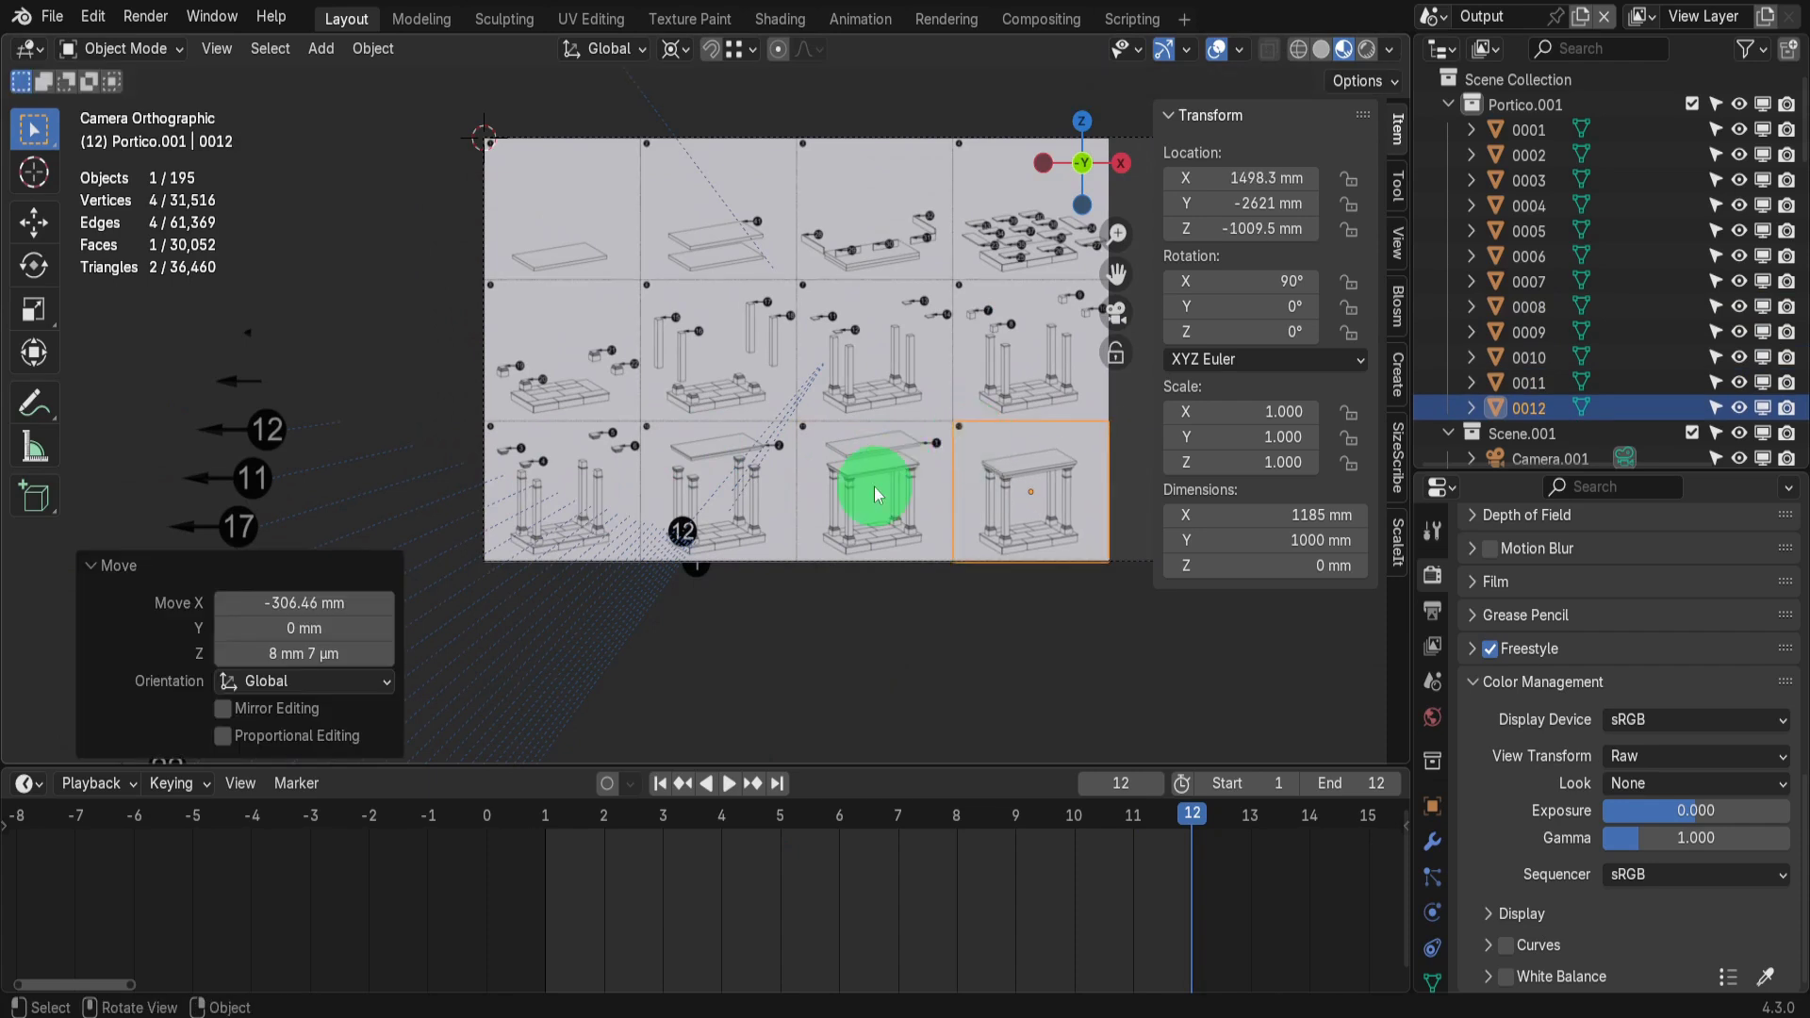
pyautogui.scroll(4, 1137, 552)
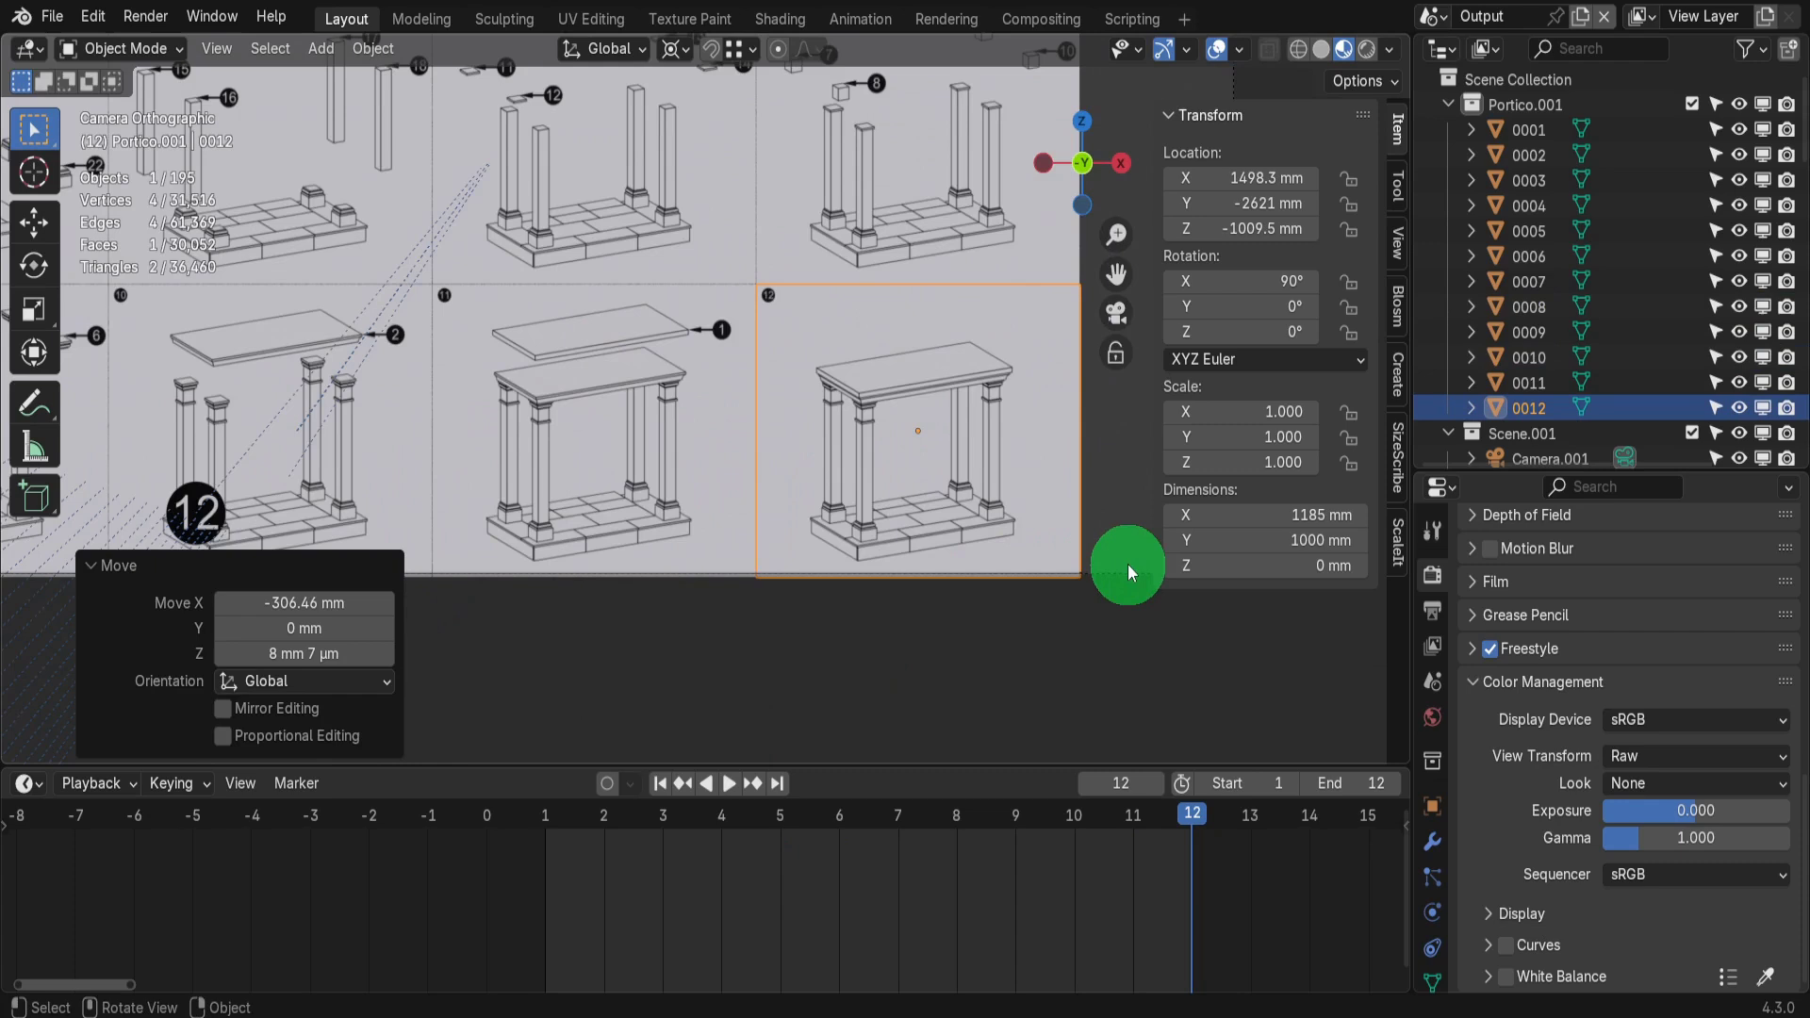
pyautogui.scroll(2, 1122, 564)
pyautogui.scroll(-5, 1031, 583)
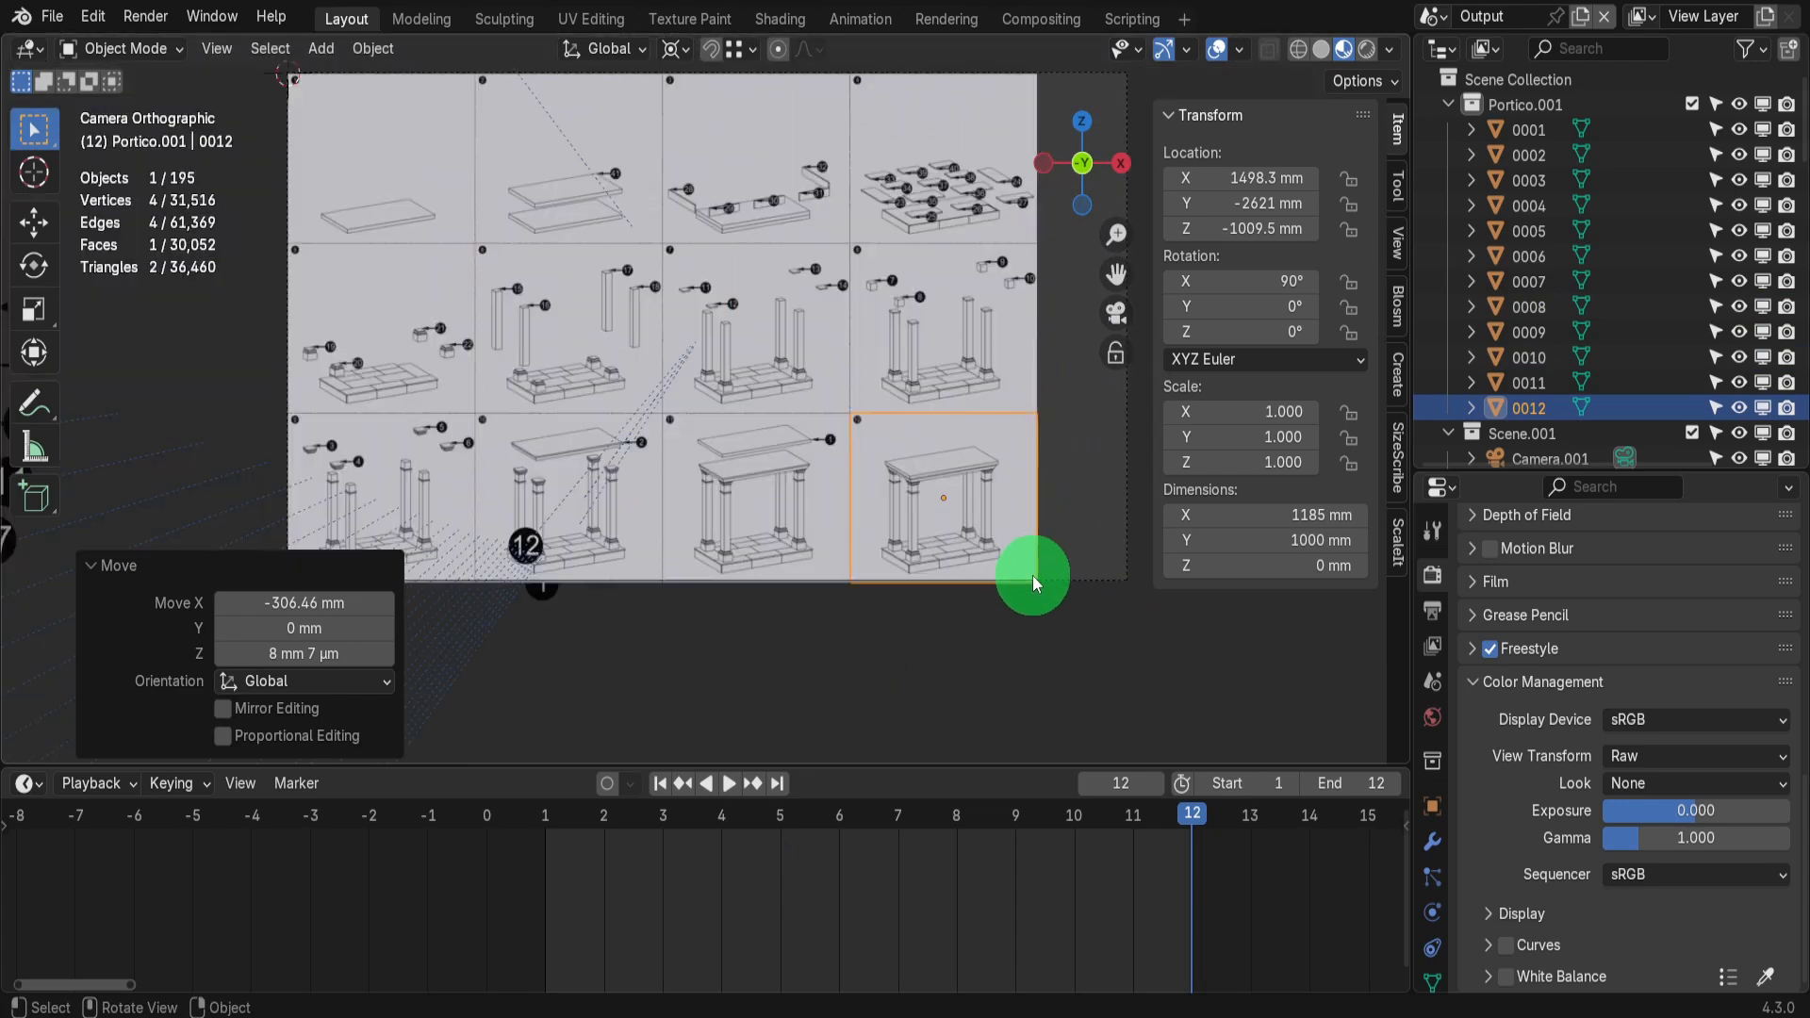
pyautogui.scroll(-1, 1032, 580)
# Scale all twelve sheets to 0.994 so the grid fits inside the camera frame
pyautogui.moveTo(1058, 530); pyautogui.dragTo(528, 289)
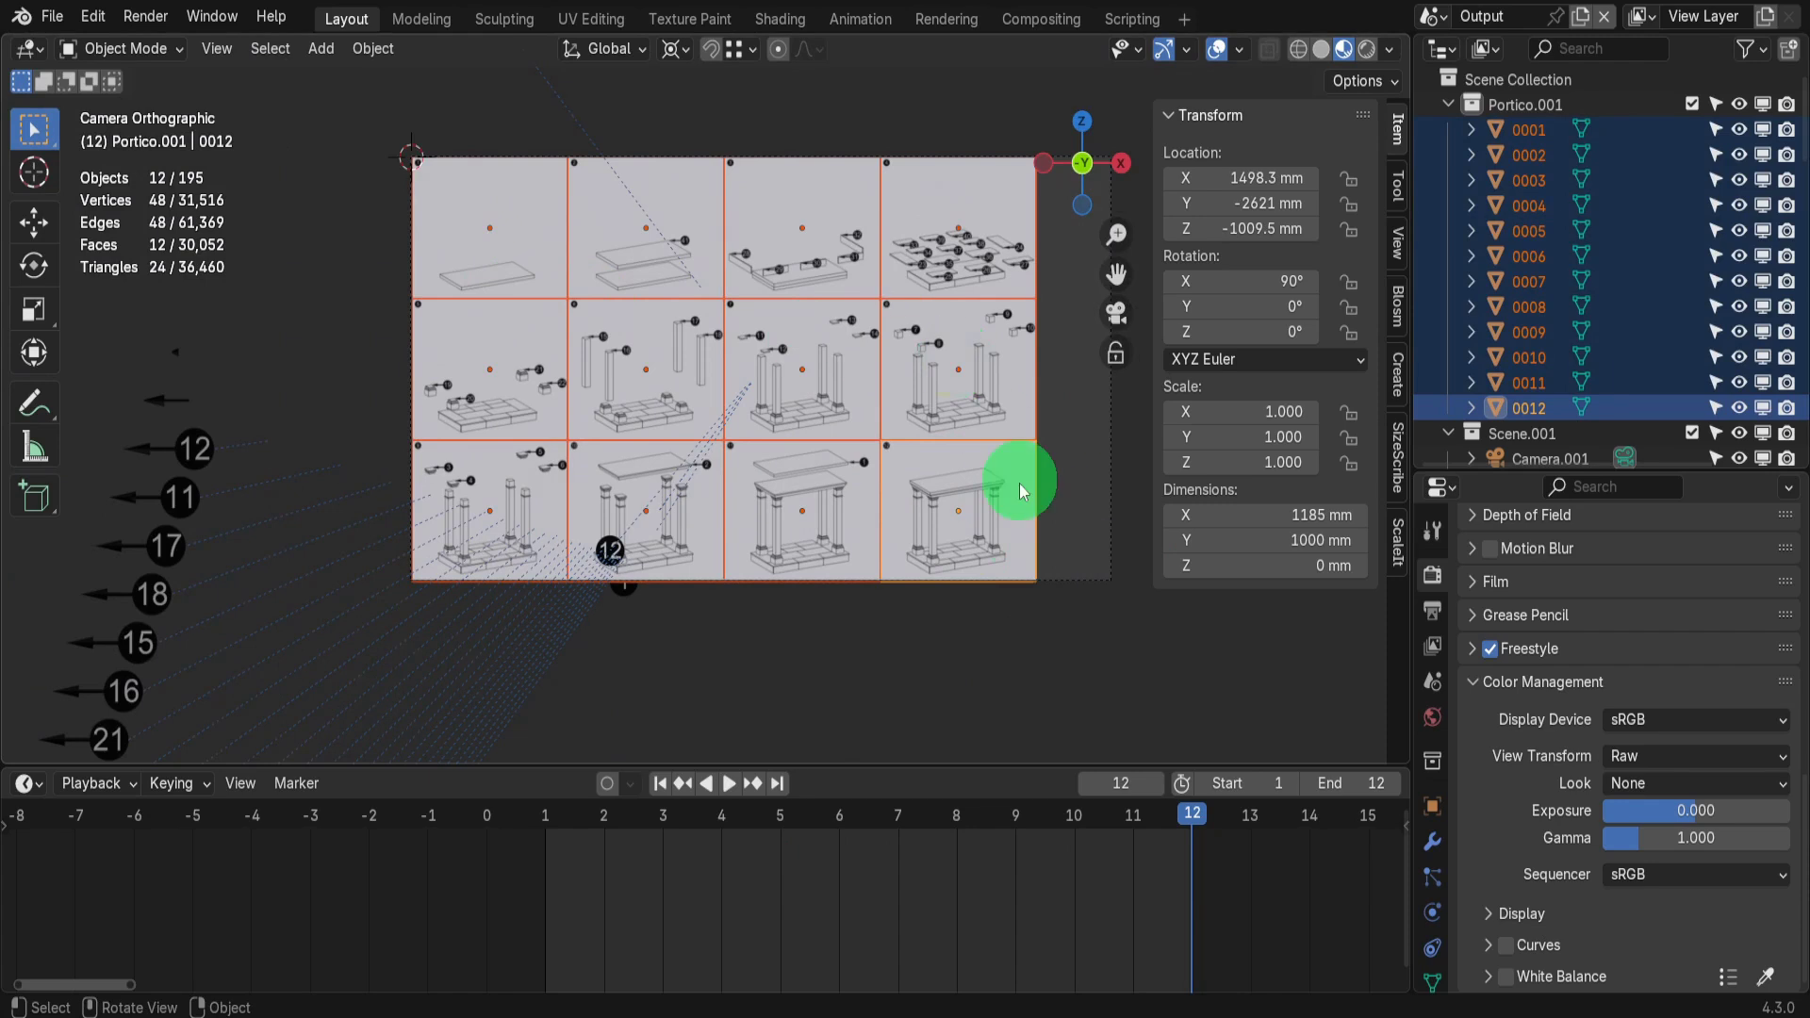
pyautogui.scroll(6, 1030, 570)
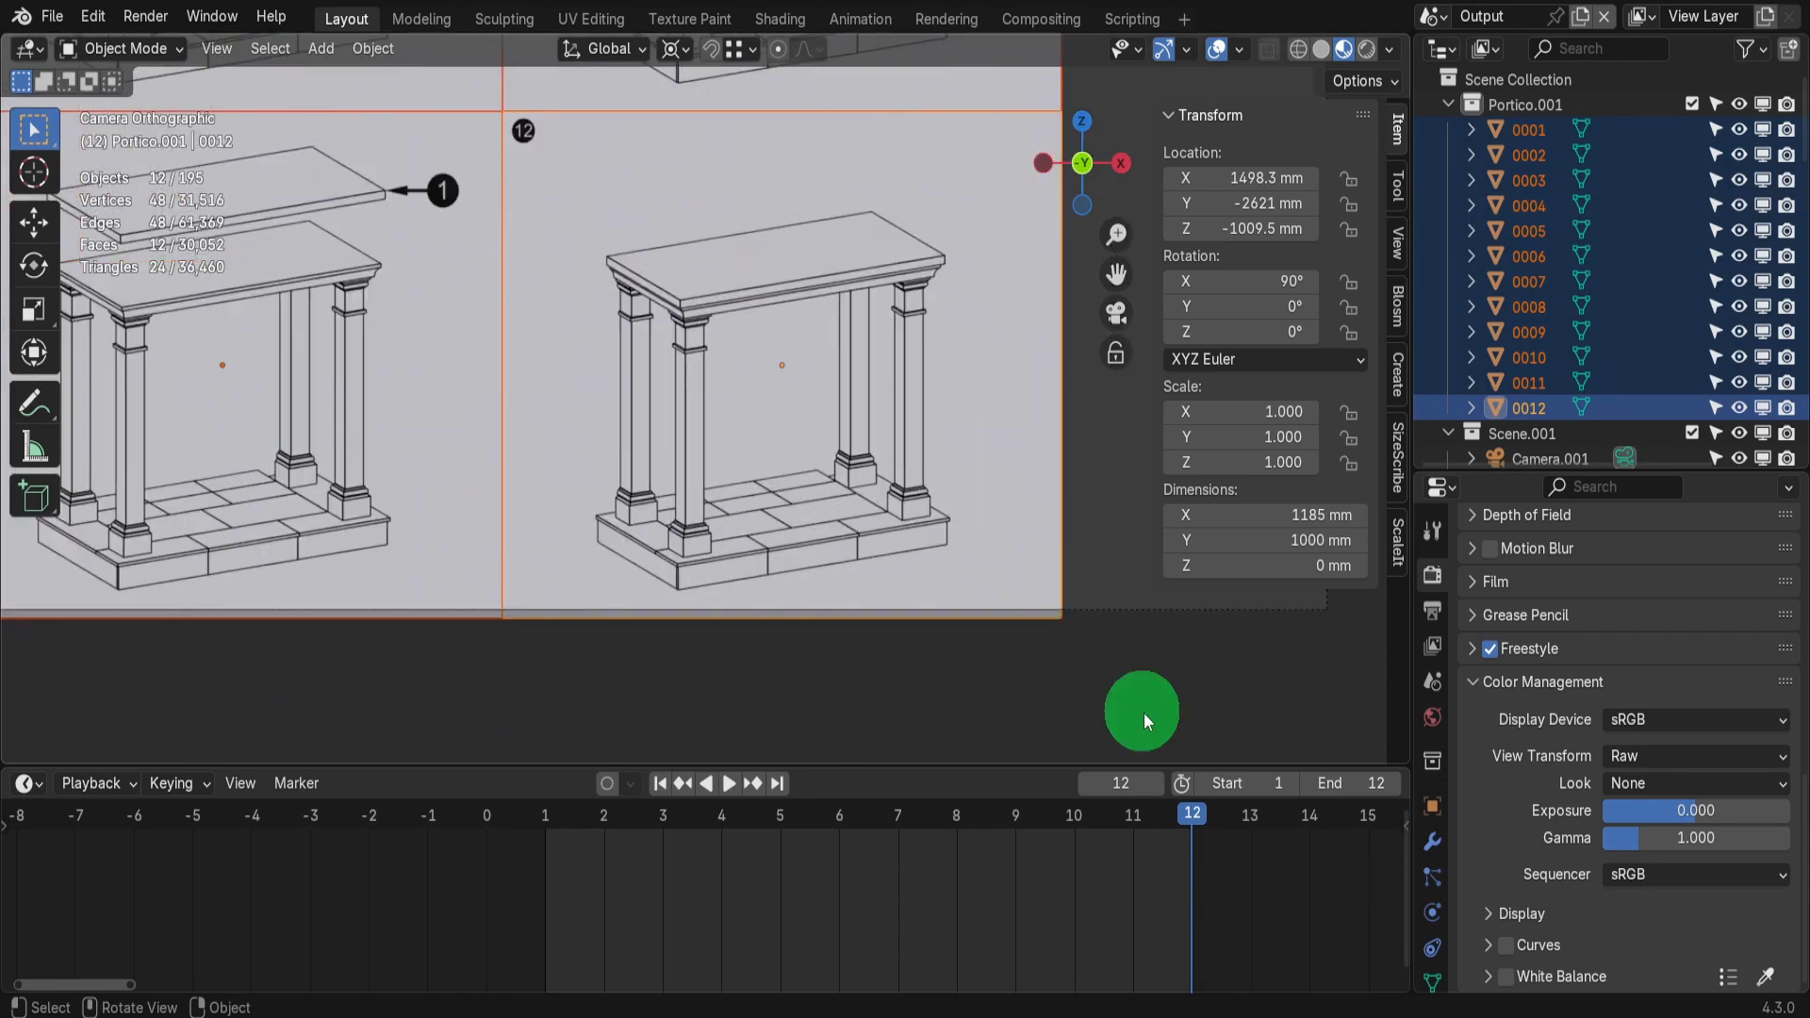
pyautogui.scroll(3, 1144, 712)
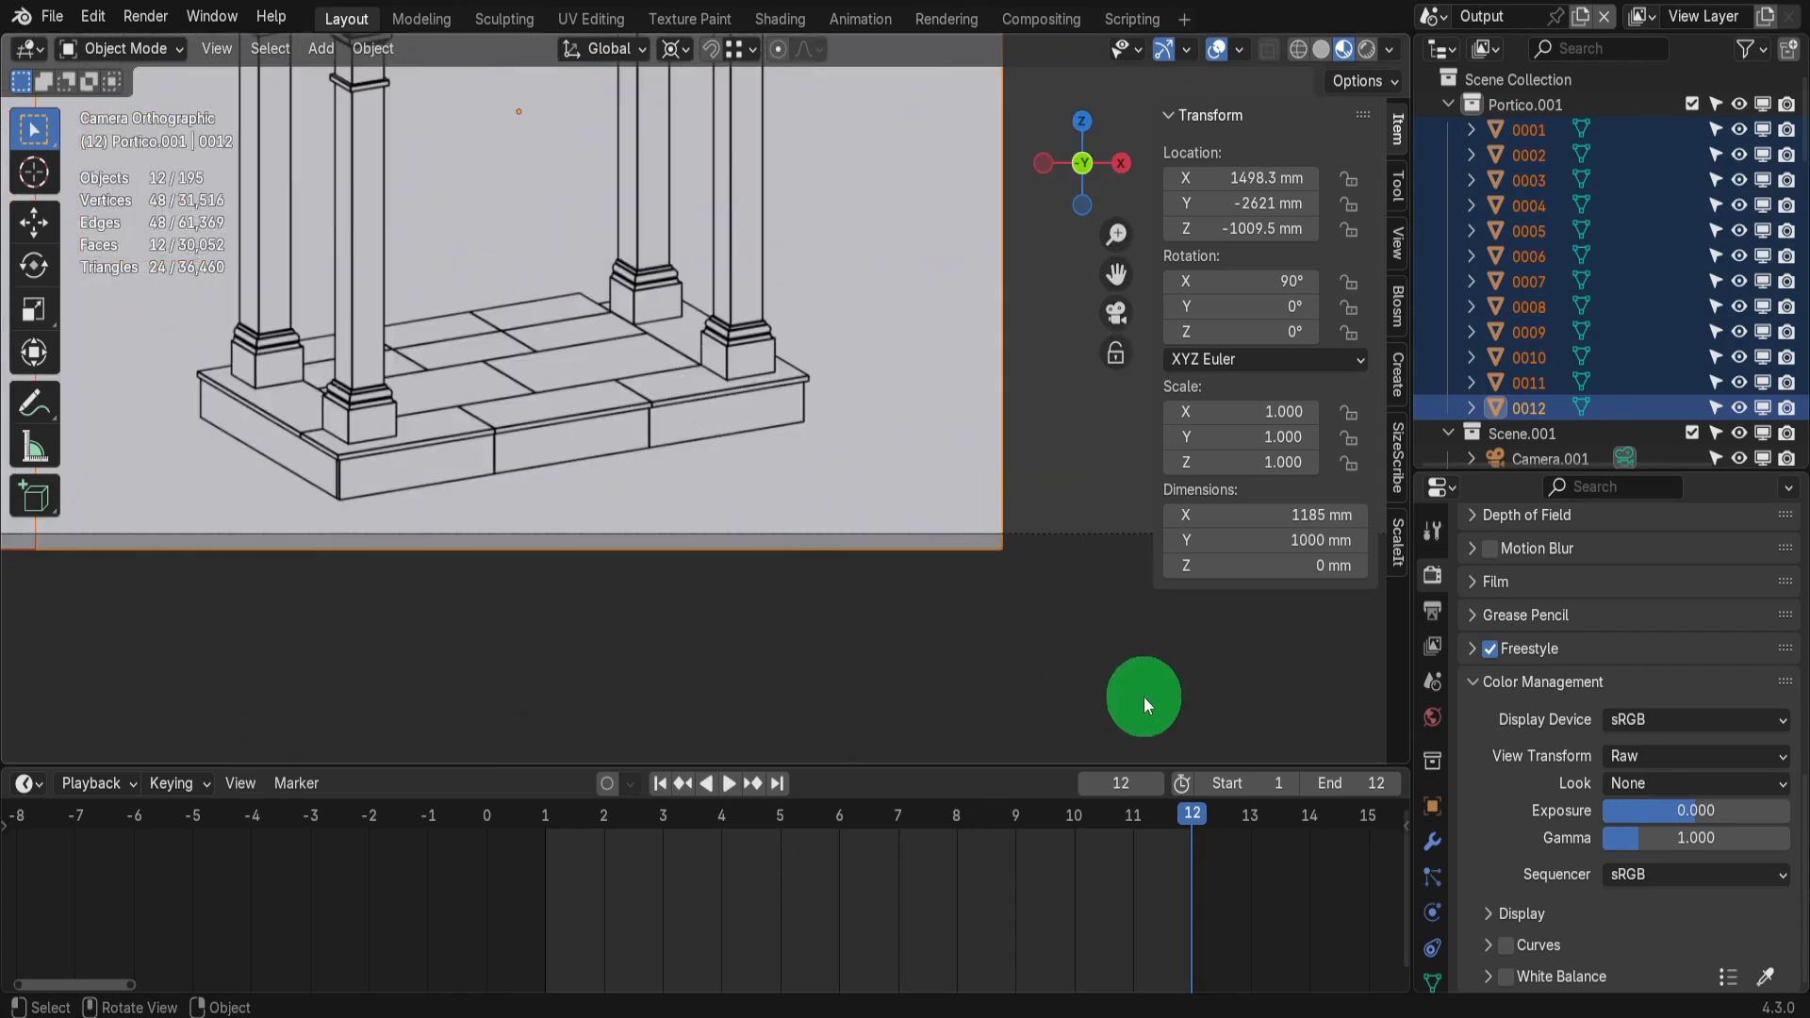
pyautogui.press('s')
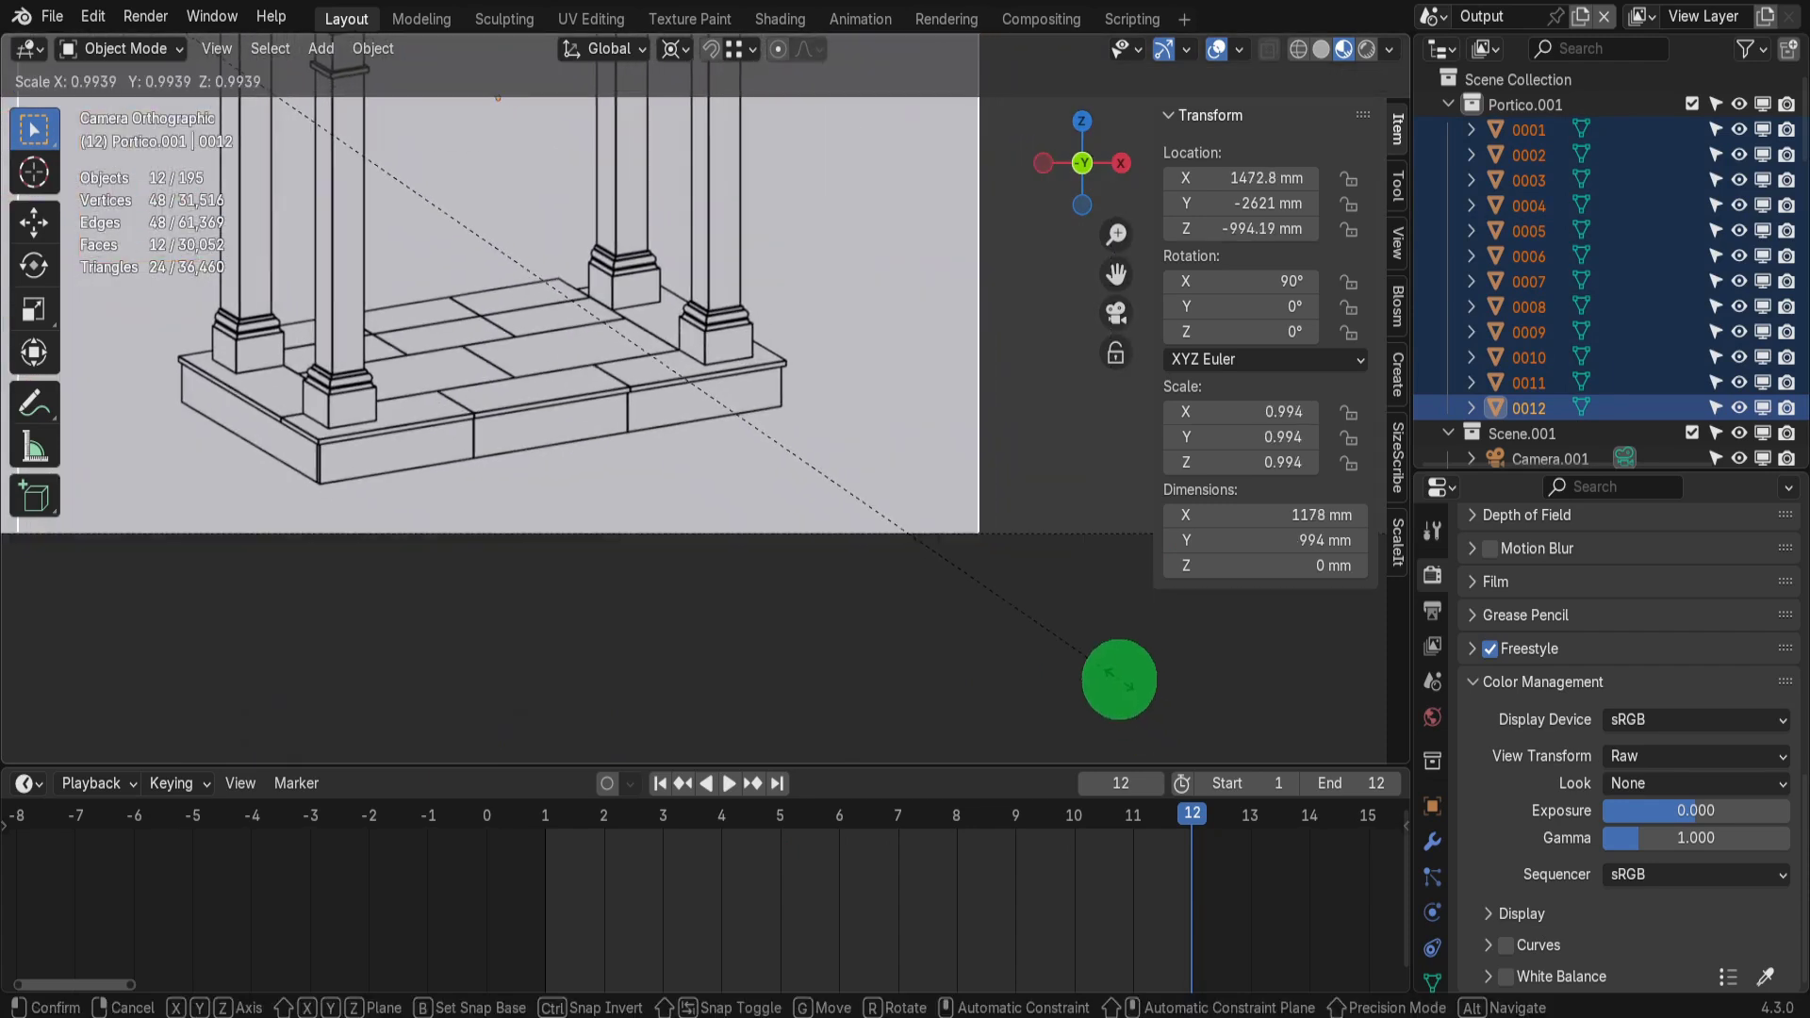
pyautogui.click(1119, 679)
pyautogui.scroll(-7, 903, 545)
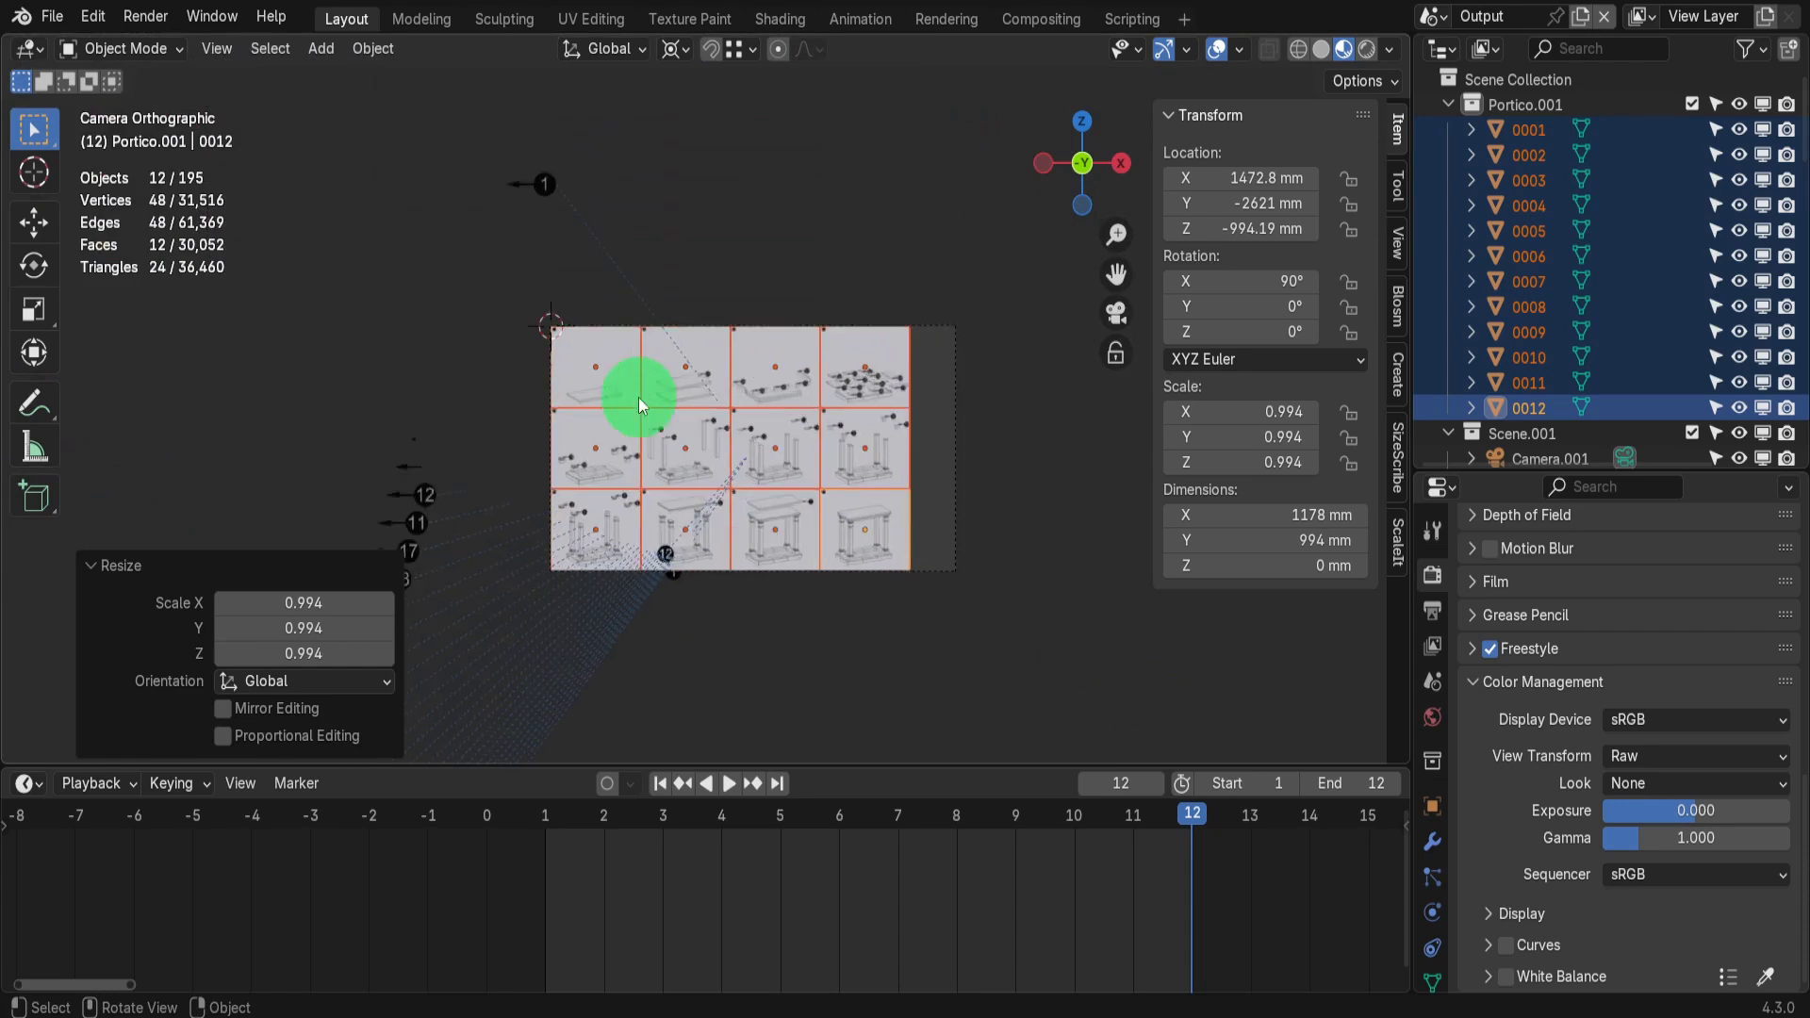
pyautogui.scroll(2, 637, 397)
pyautogui.scroll(-1, 641, 414)
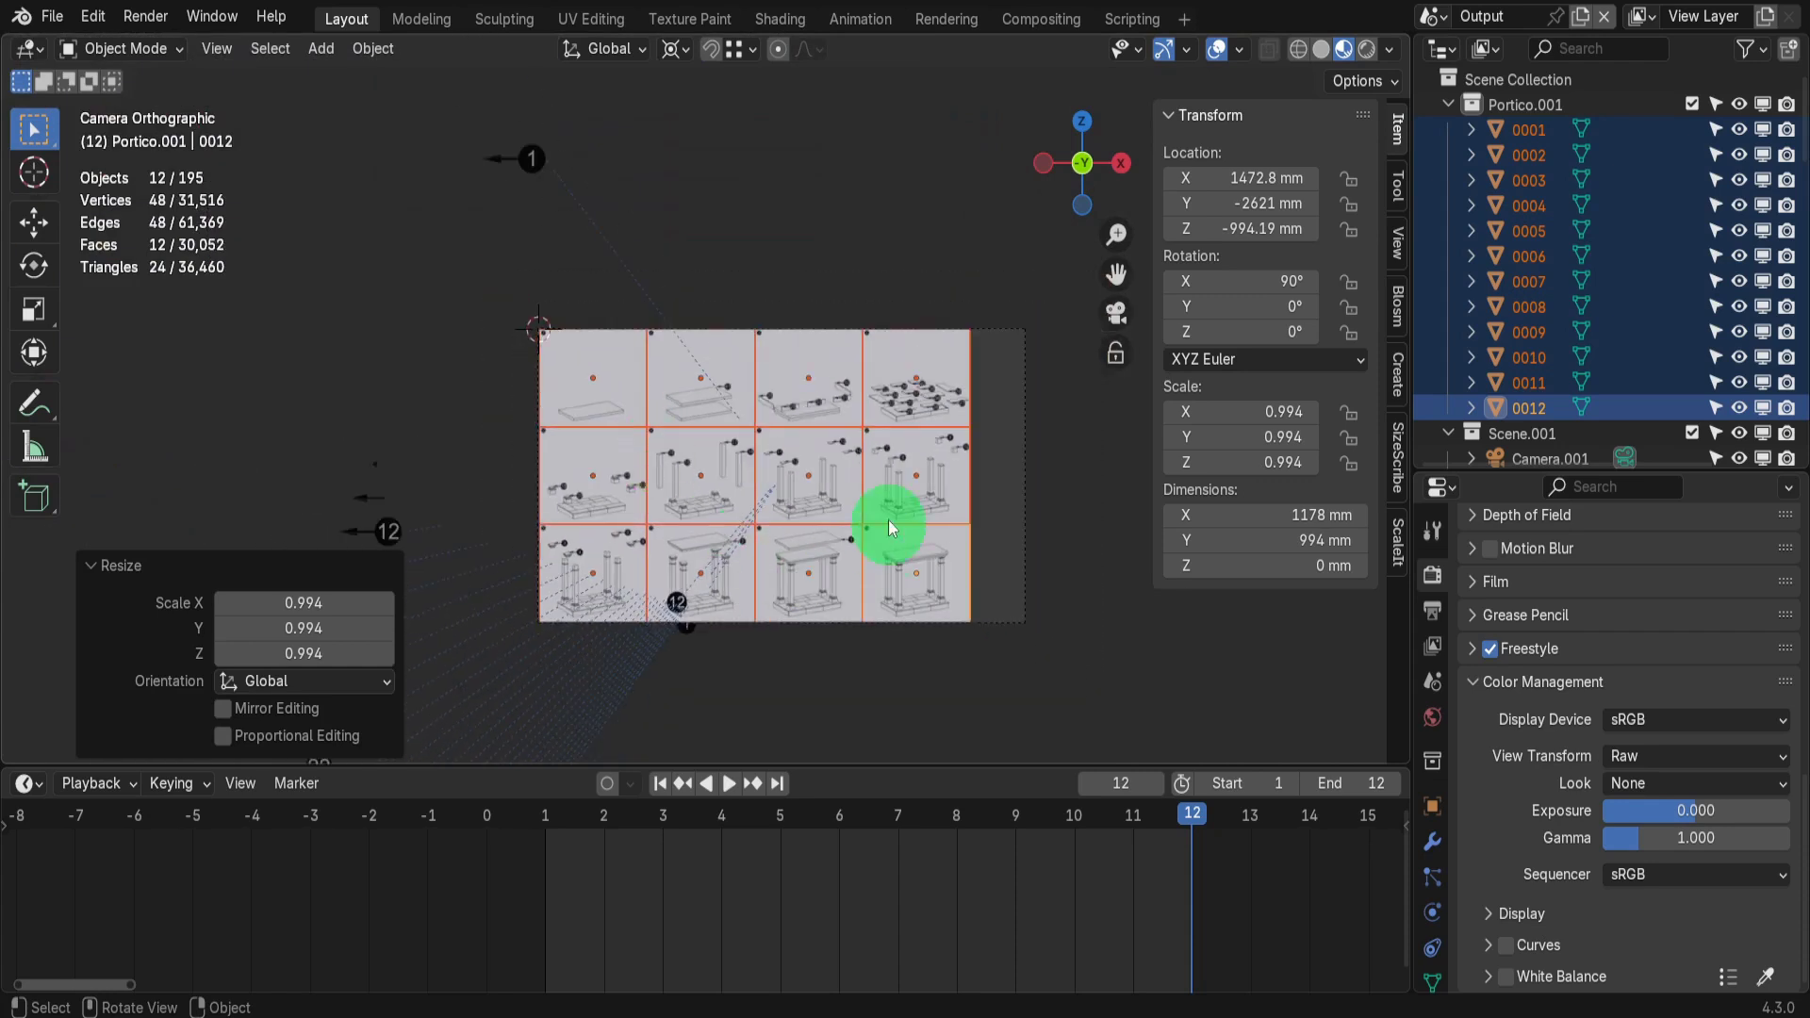
# Move the stray tag numbered 12 and another numbered tag off the sheet grid
pyautogui.click(679, 597)
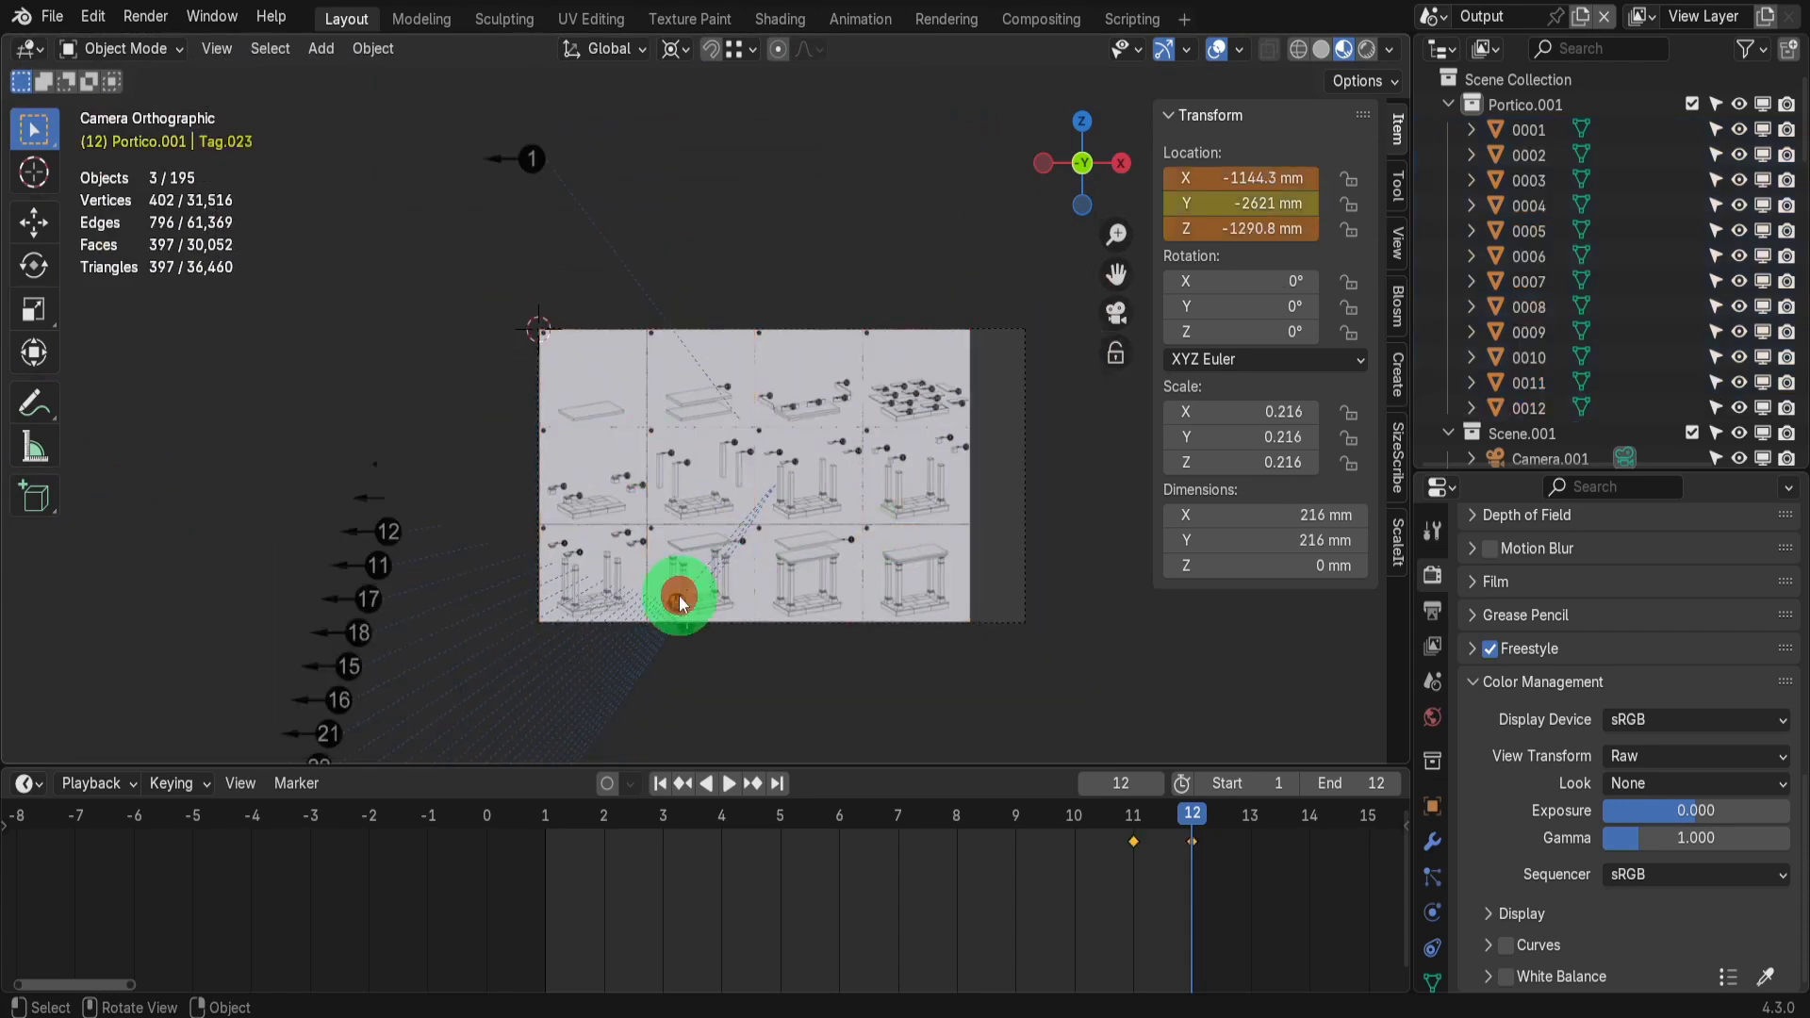
pyautogui.press('g')
pyautogui.click(445, 624)
pyautogui.click(684, 629)
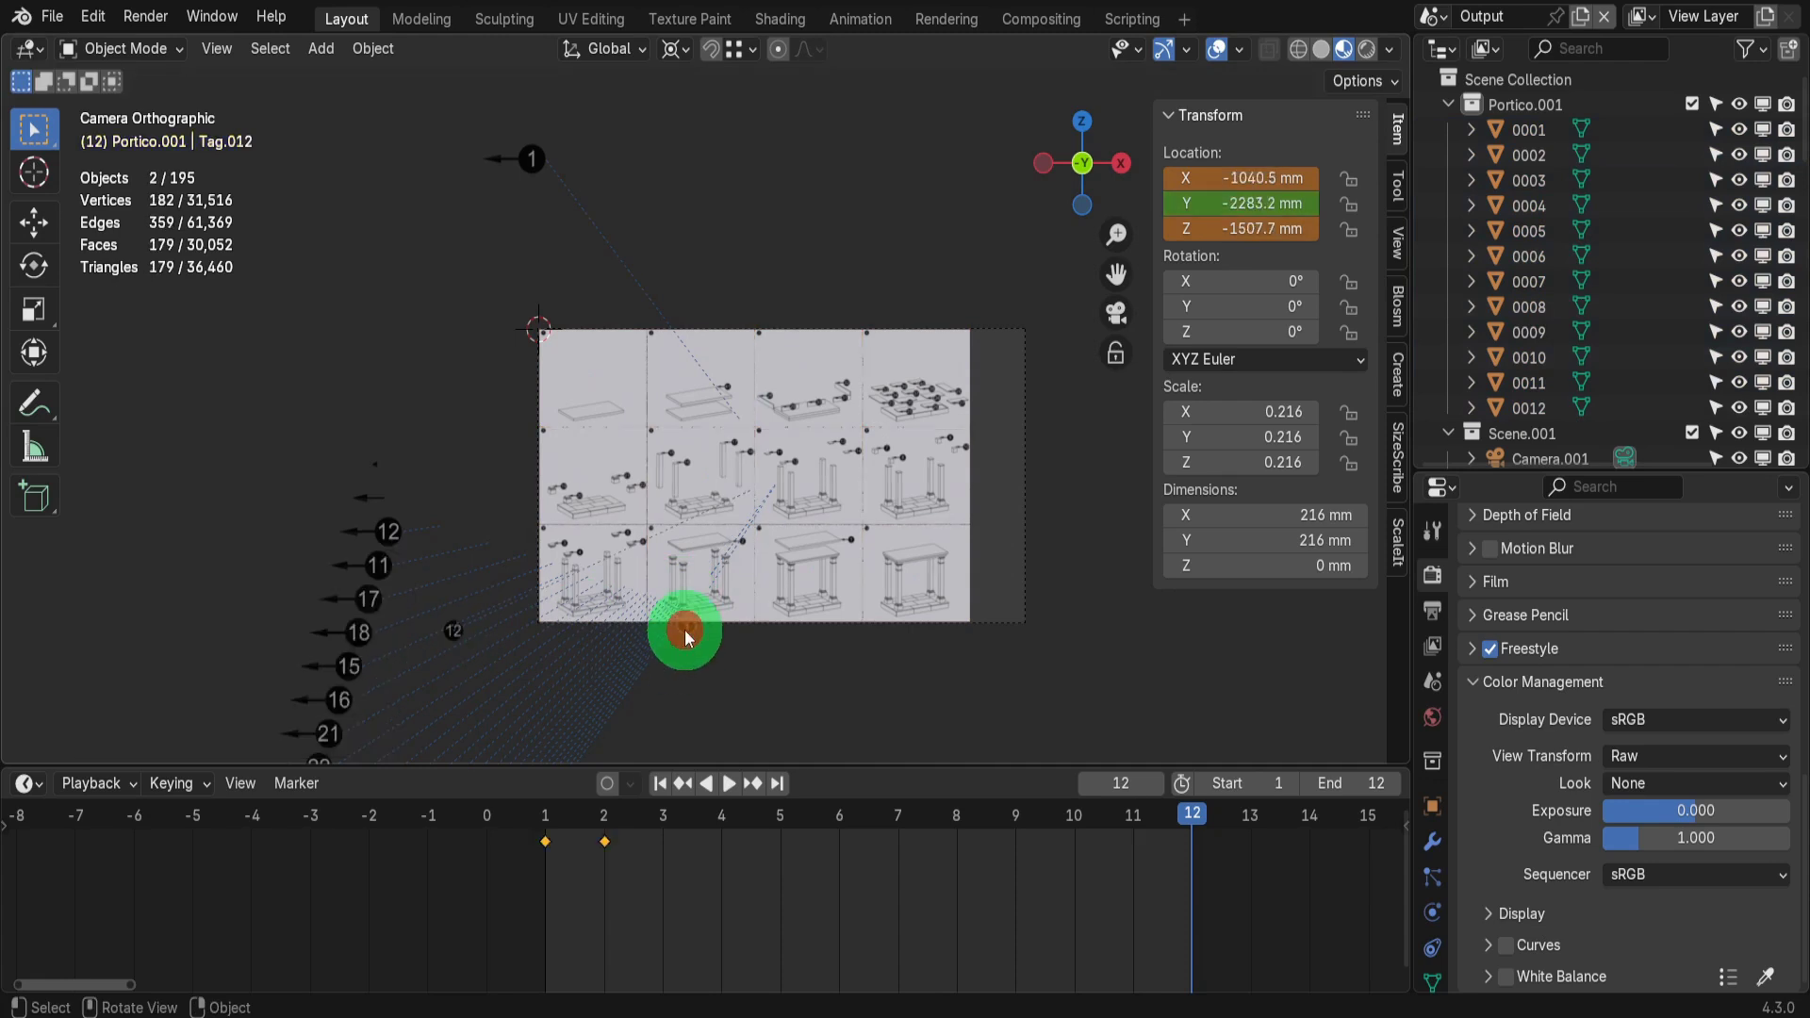
pyautogui.press('g')
pyautogui.click(637, 705)
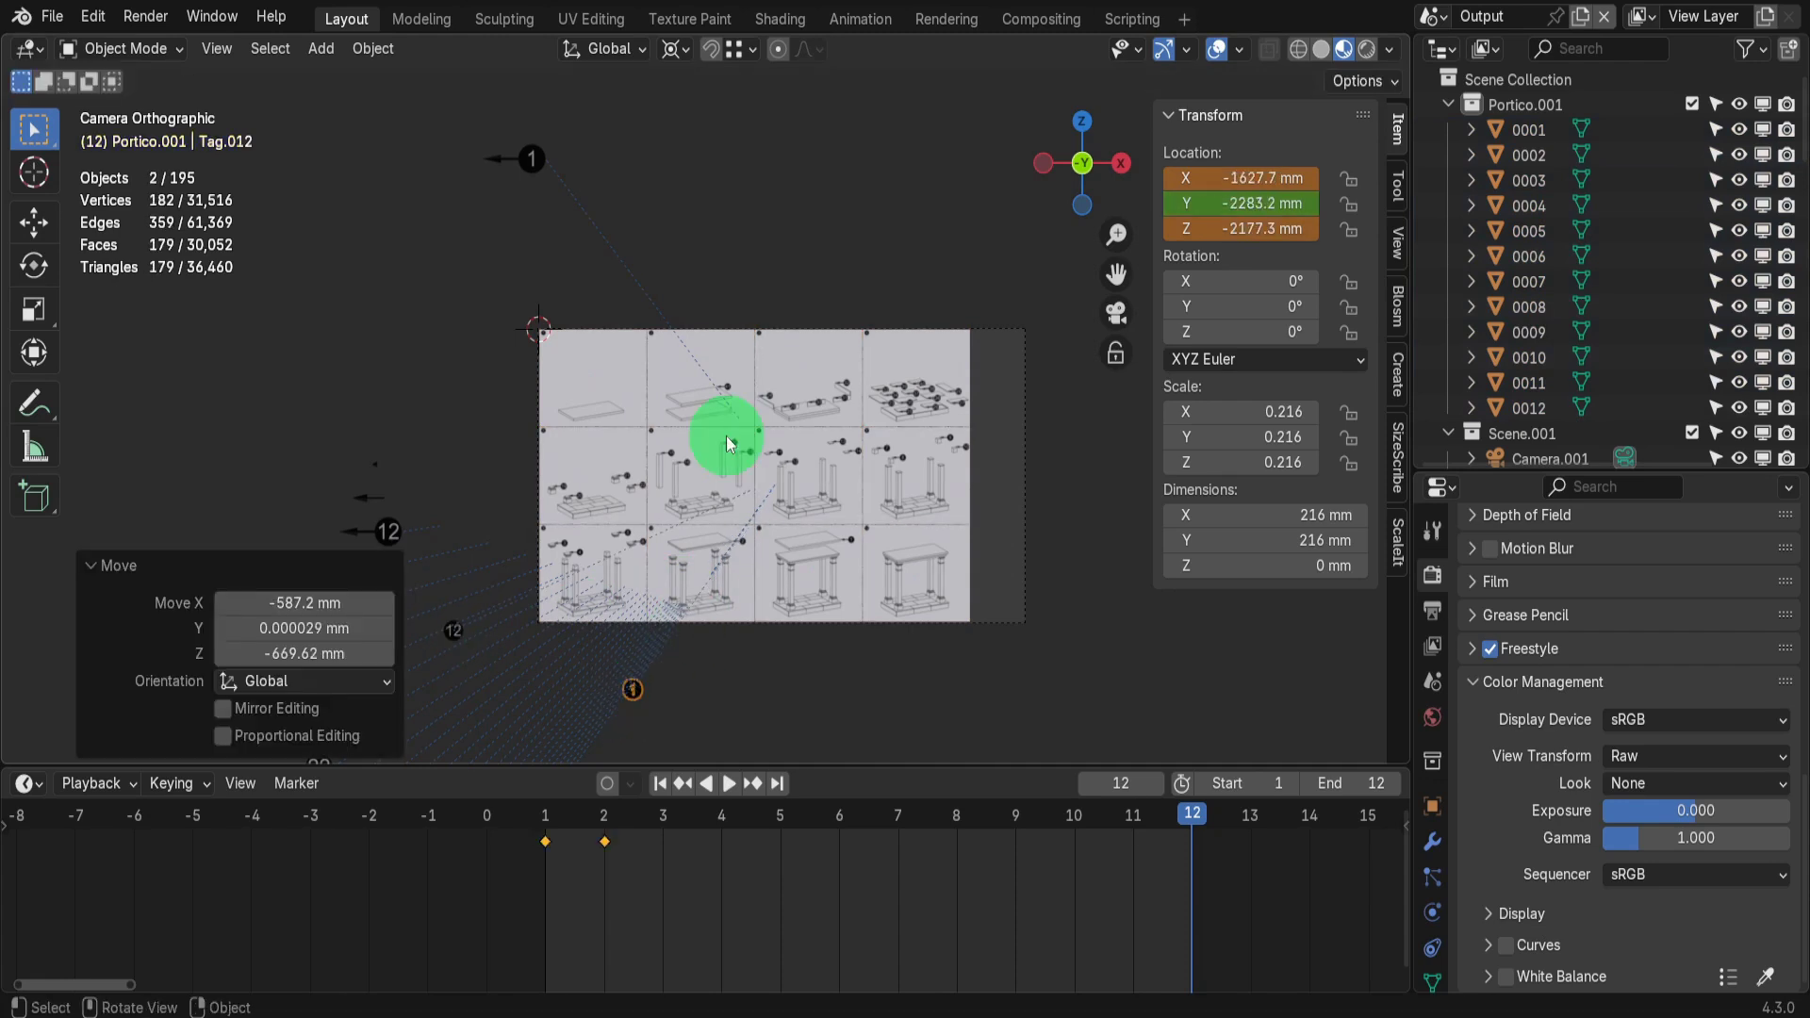
# Render the Output camera with F12 and view the full 4×3 sheet of twelve build steps
pyautogui.press('F12')
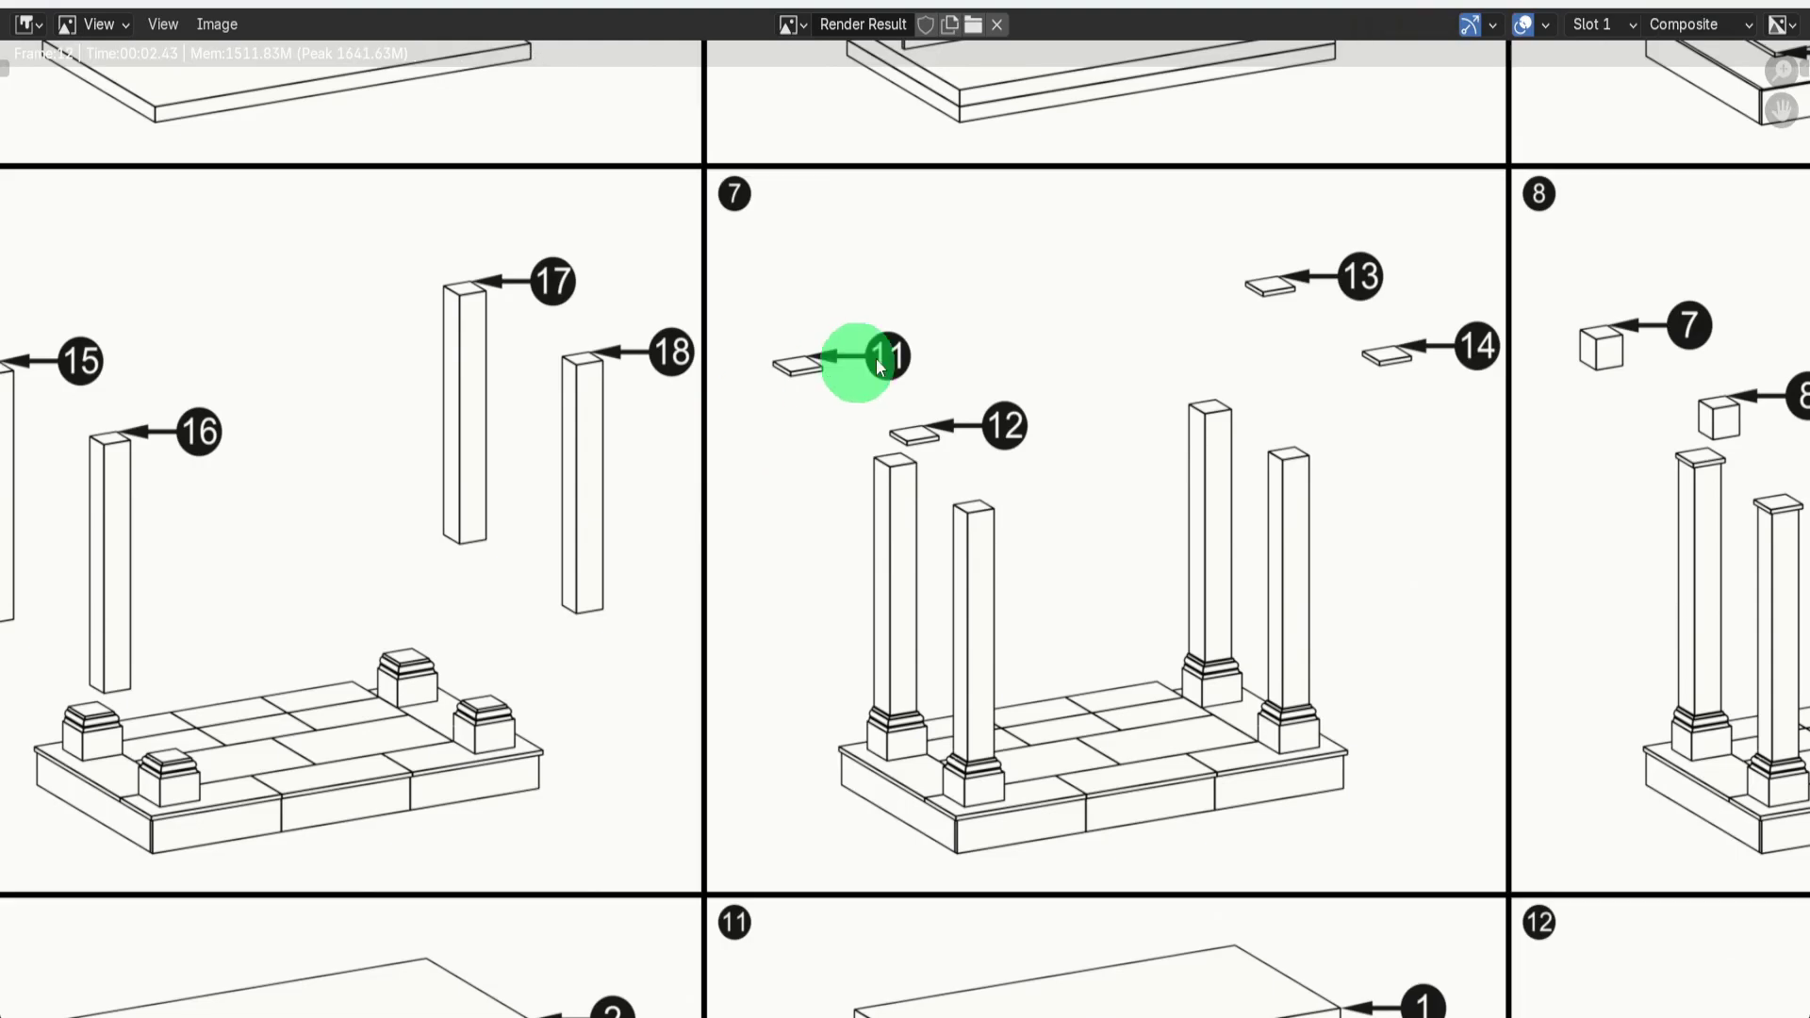
pyautogui.scroll(-6, 913, 357)
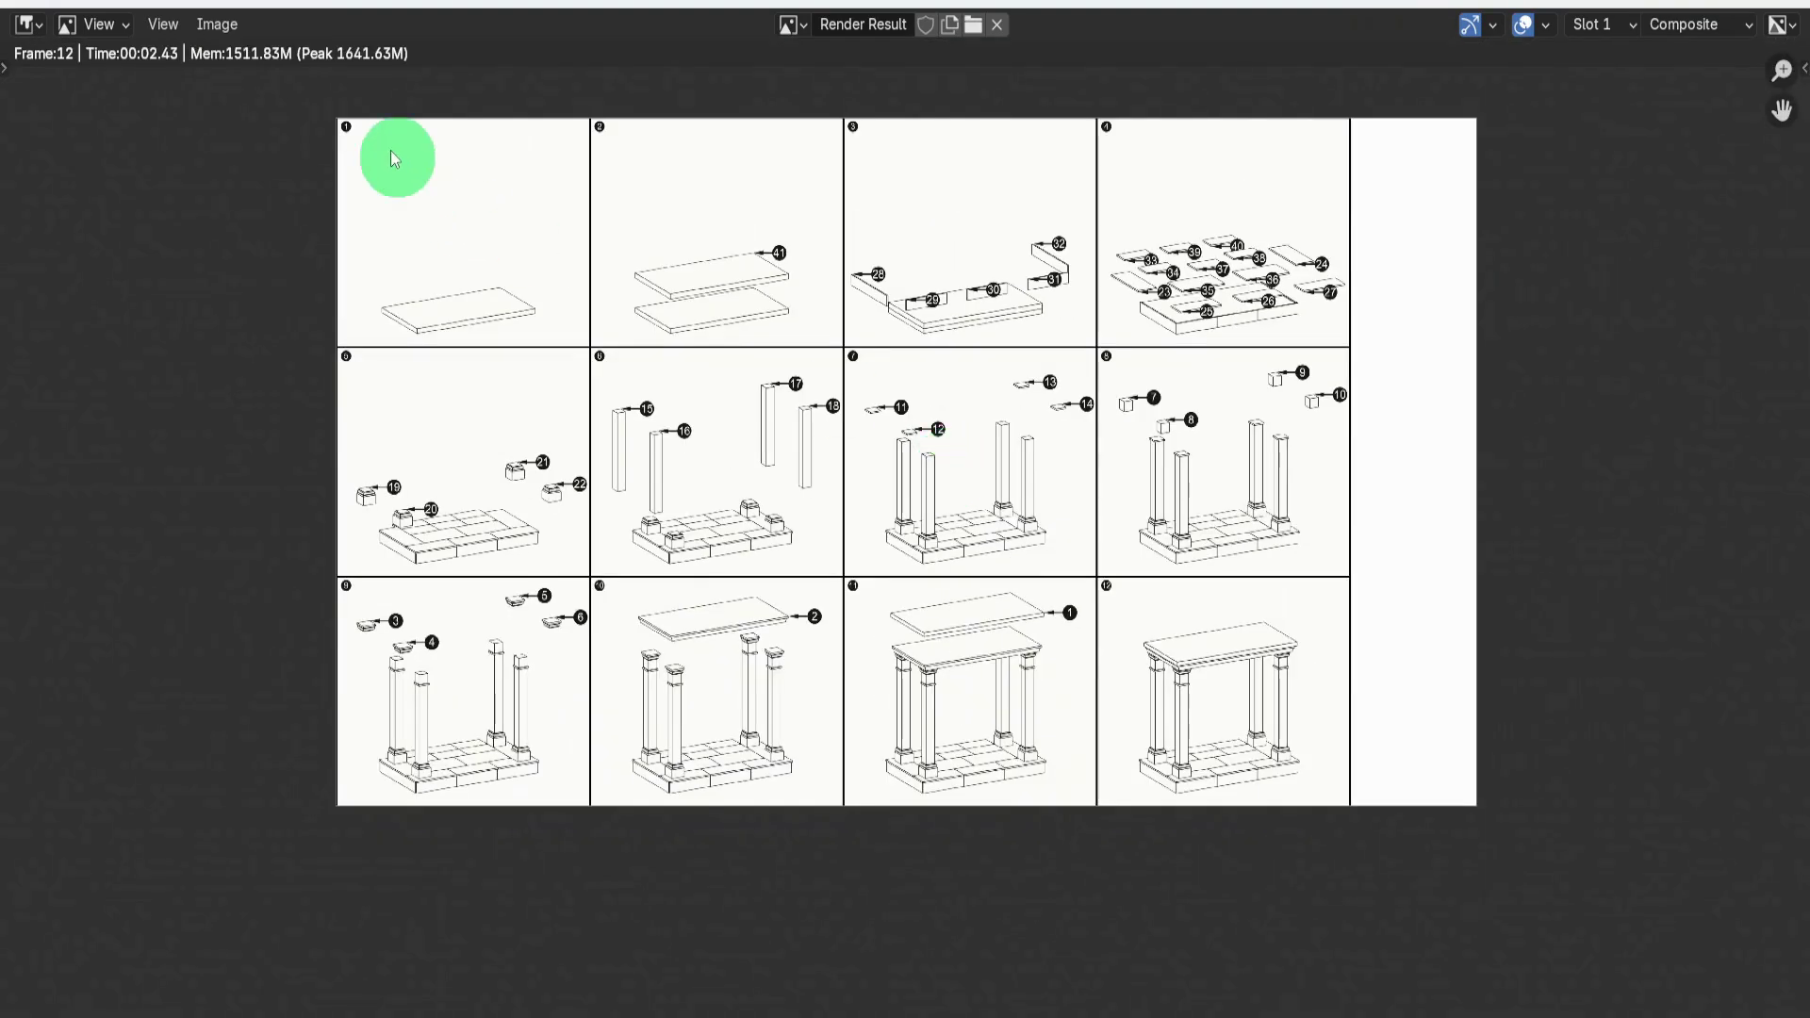